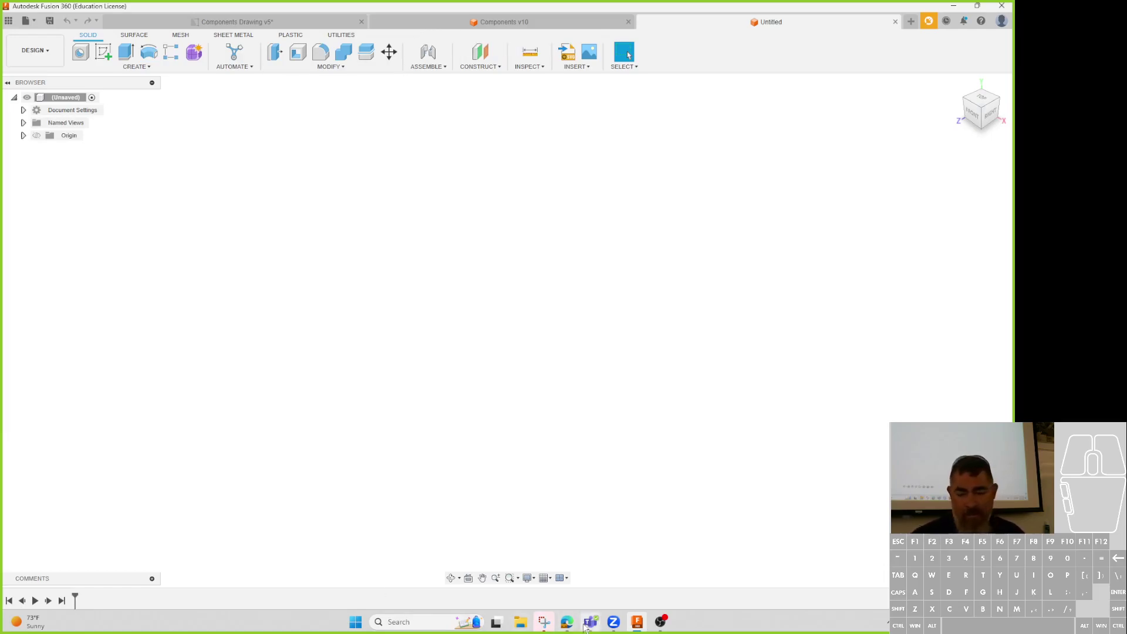
# - View the Components v10 design, and create a new empty design
pyautogui.click(403, 22)
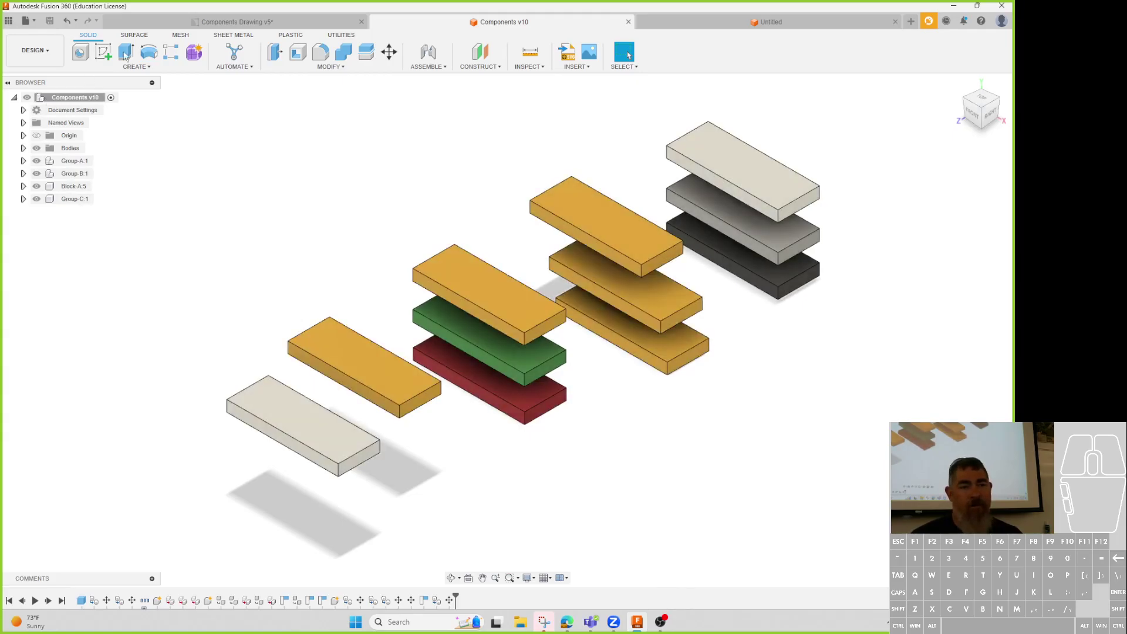
pyautogui.click(35, 22)
pyautogui.click(42, 35)
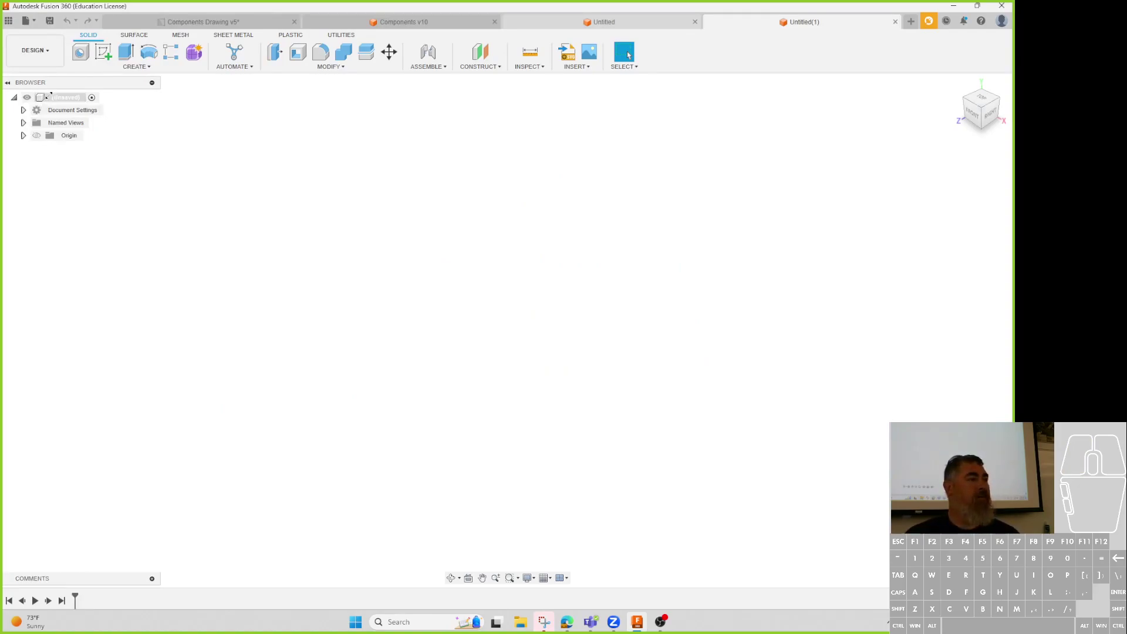
# - Capture the new design's root component icon with Snipping Tool, examine it enlarged, and close the snip
pyautogui.click(543, 622)
pyautogui.click(150, 84)
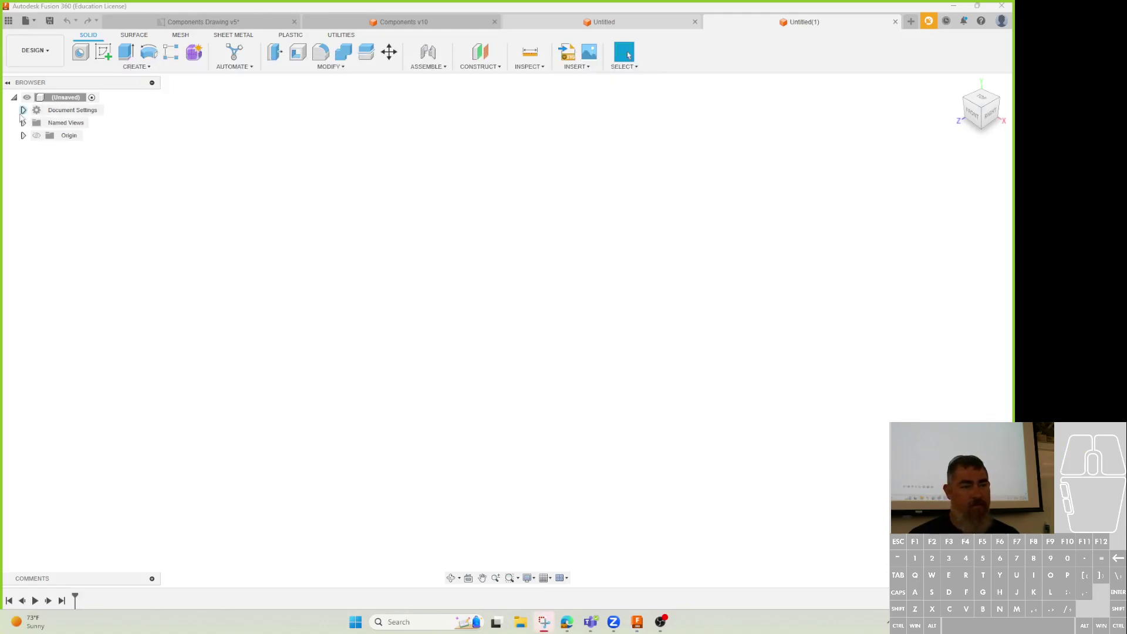
pyautogui.moveTo(29, 89); pyautogui.dragTo(47, 99)
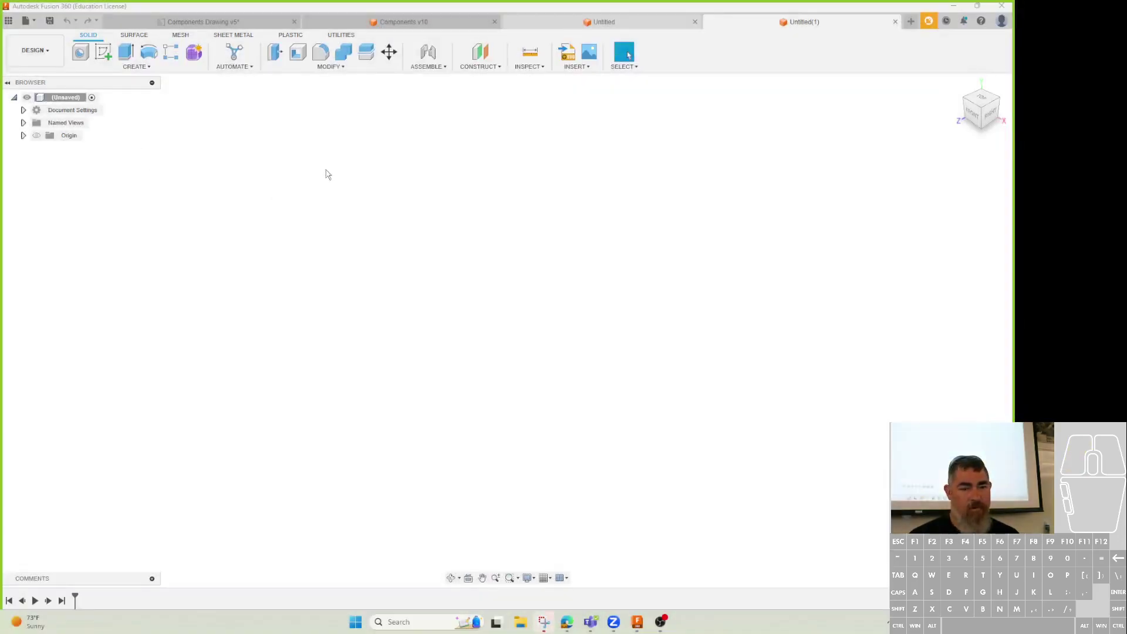
pyautogui.click(546, 624)
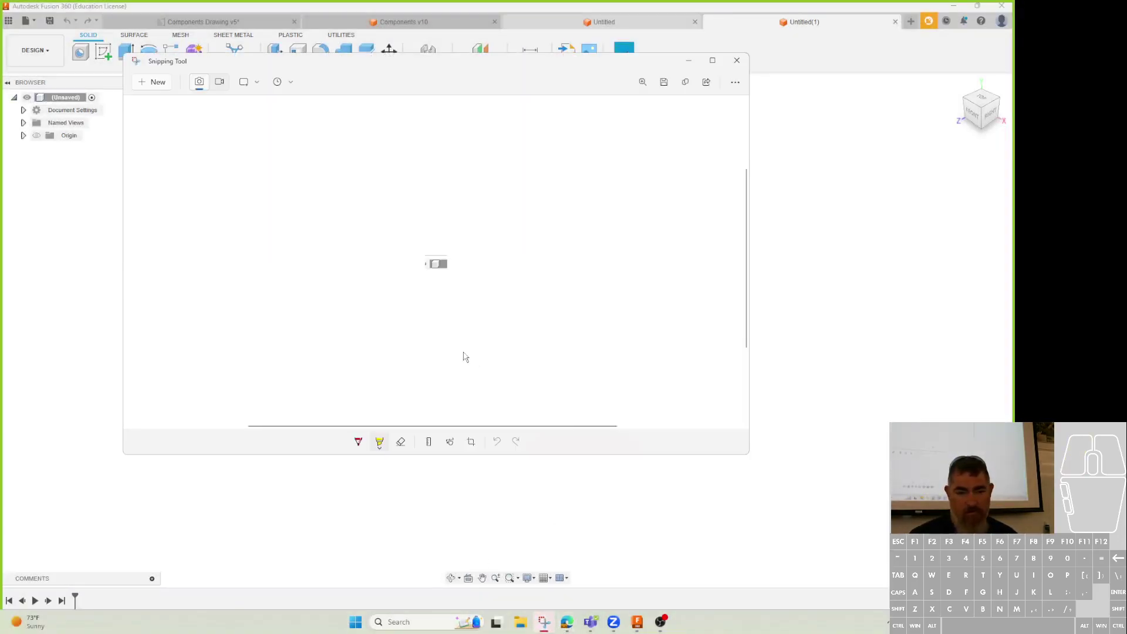
pyautogui.keyDown('ctrl'); pyautogui.scroll(1, 452, 292); pyautogui.keyUp('ctrl')
pyautogui.keyDown('ctrl'); pyautogui.scroll(3, 453, 295); pyautogui.keyUp('ctrl')
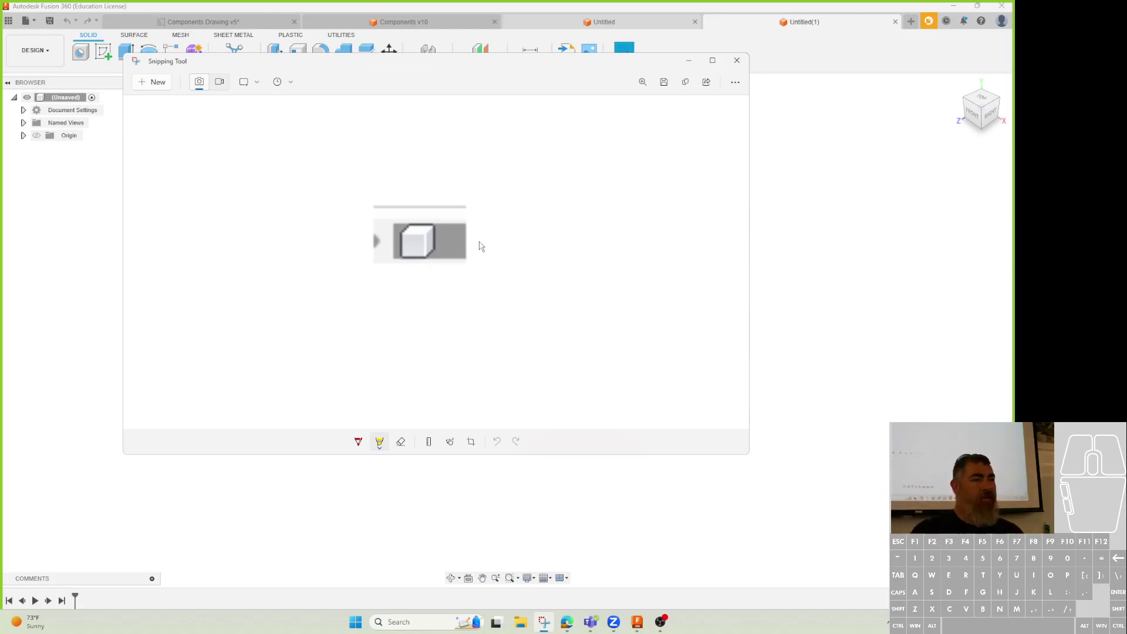
pyautogui.click(736, 60)
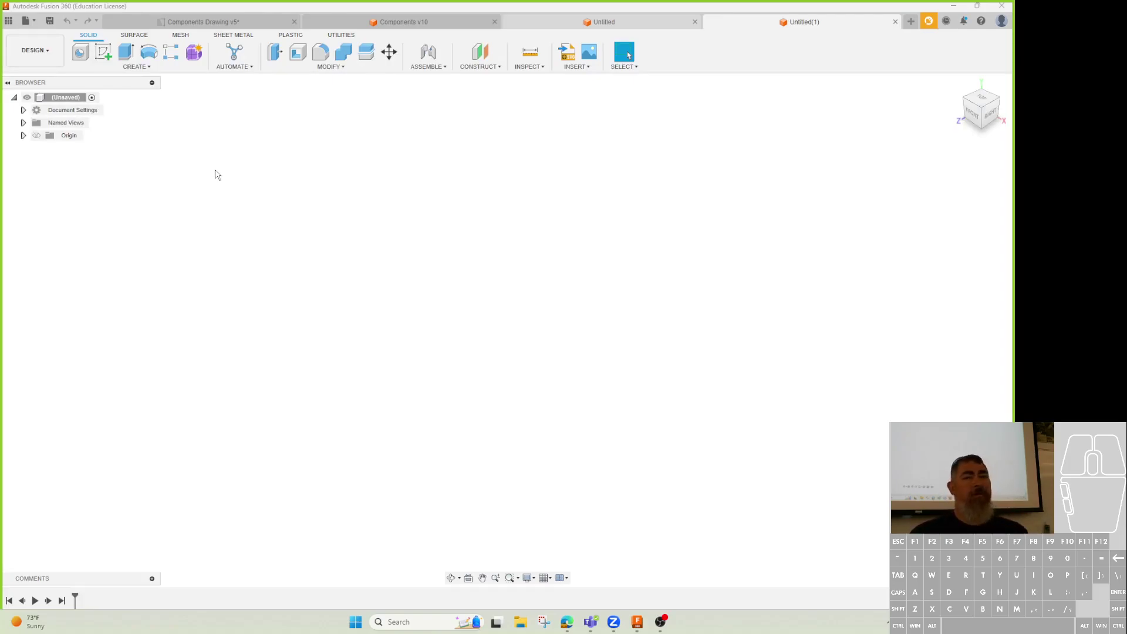
# - Capture the collapsed browser tree of Components v10 with Snipping Tool, examine its component icons enlarged, and close the snip
pyautogui.click(382, 23)
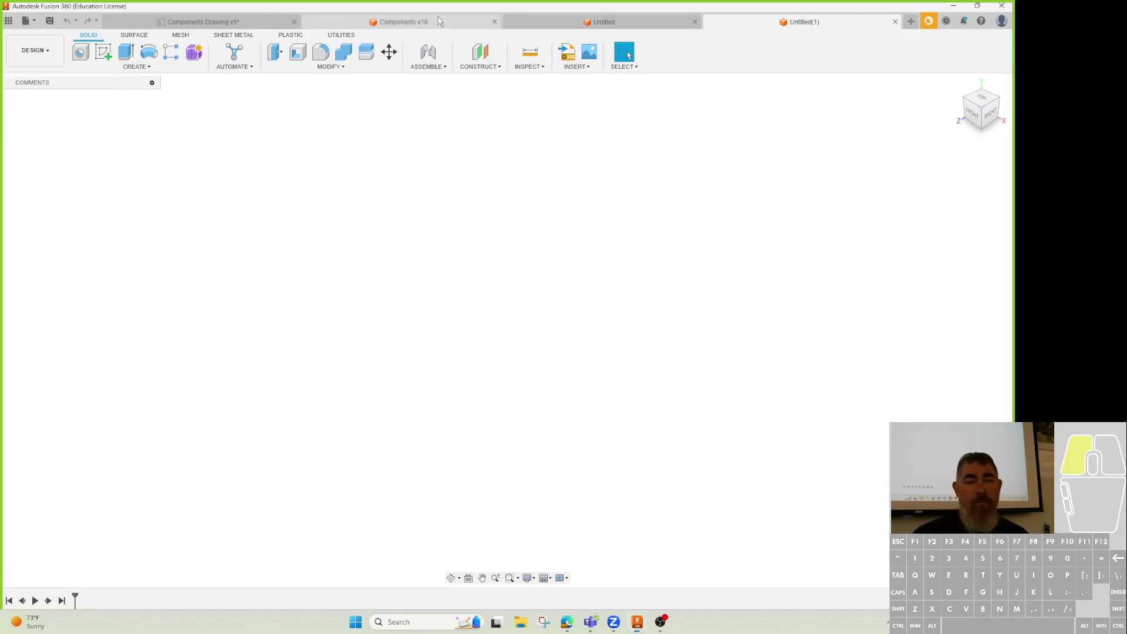
pyautogui.click(543, 621)
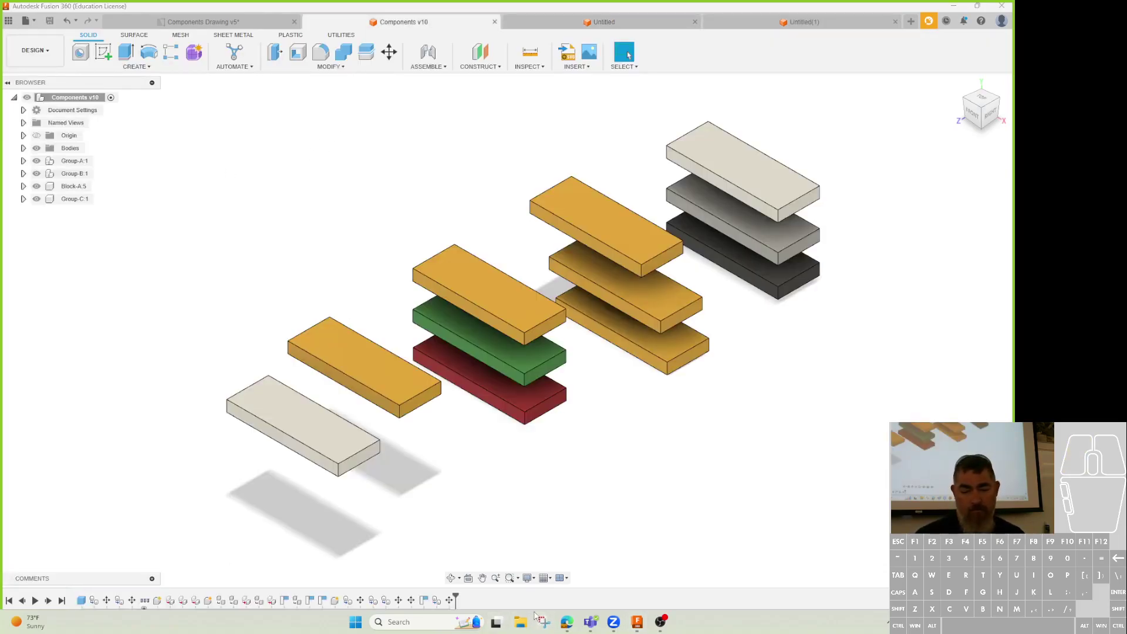
pyautogui.click(138, 64)
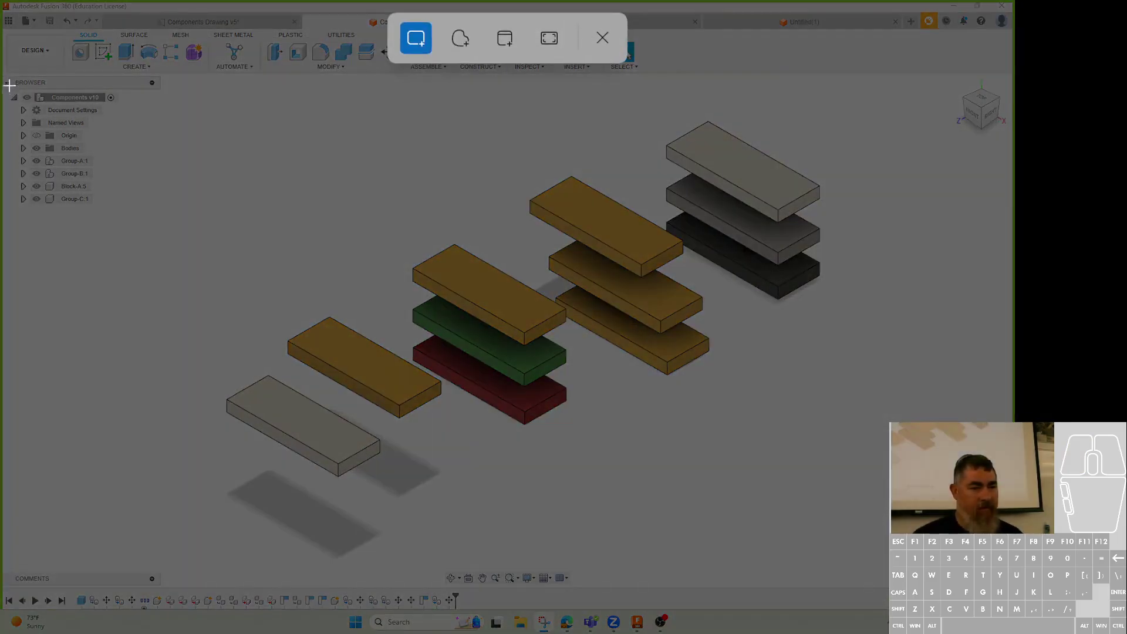
pyautogui.moveTo(7, 89); pyautogui.dragTo(125, 212)
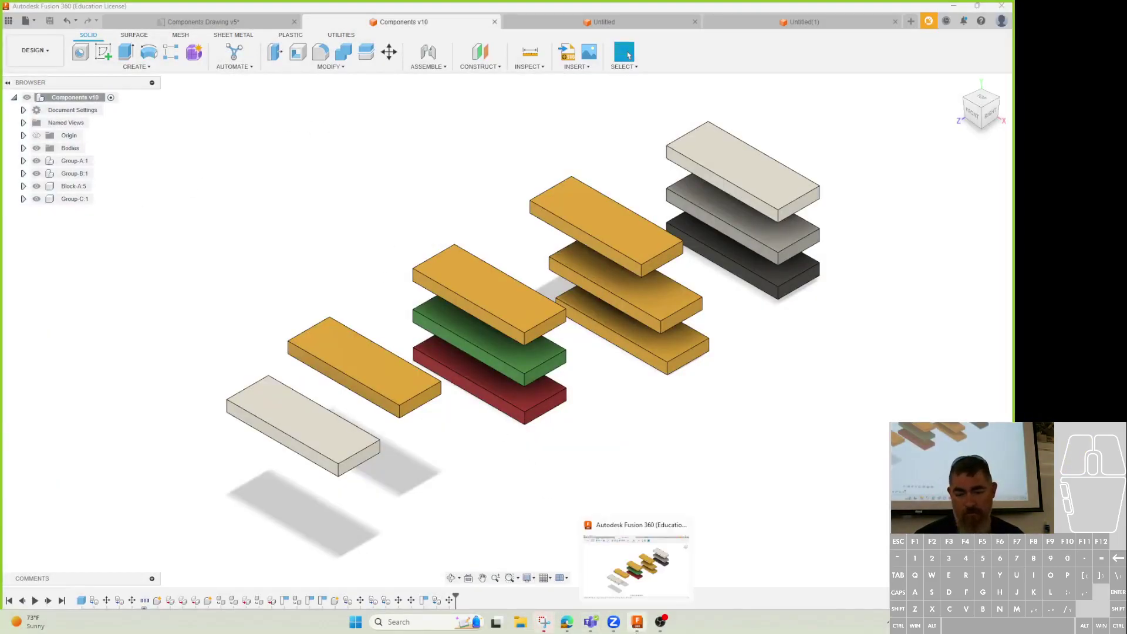
pyautogui.click(544, 622)
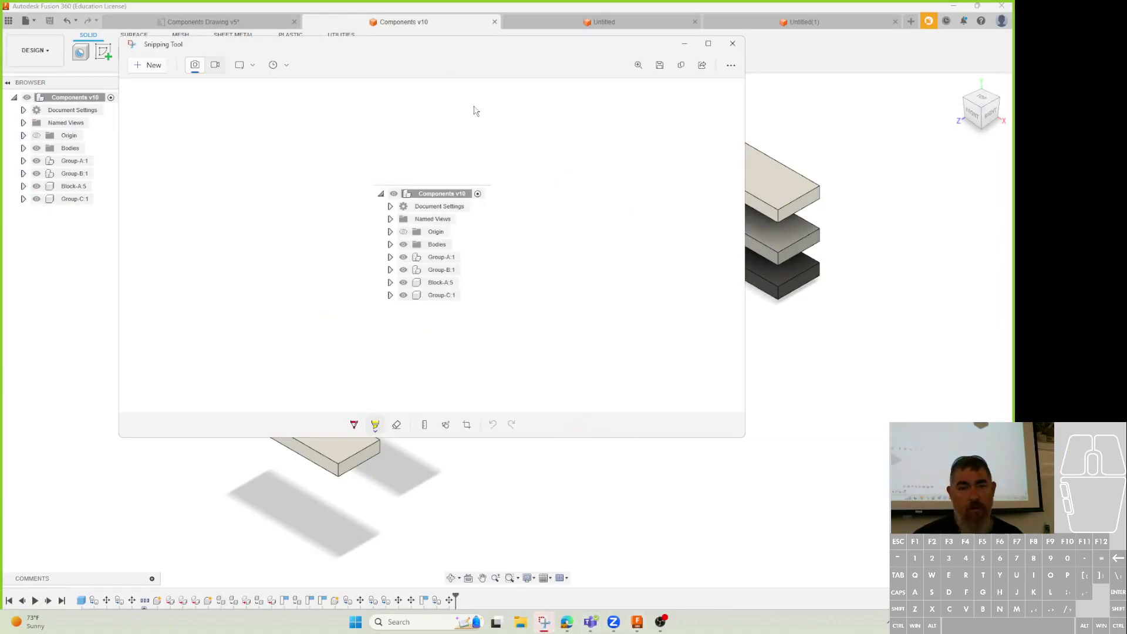
pyautogui.keyDown('ctrl'); pyautogui.scroll(3, 434, 276); pyautogui.keyUp('ctrl')
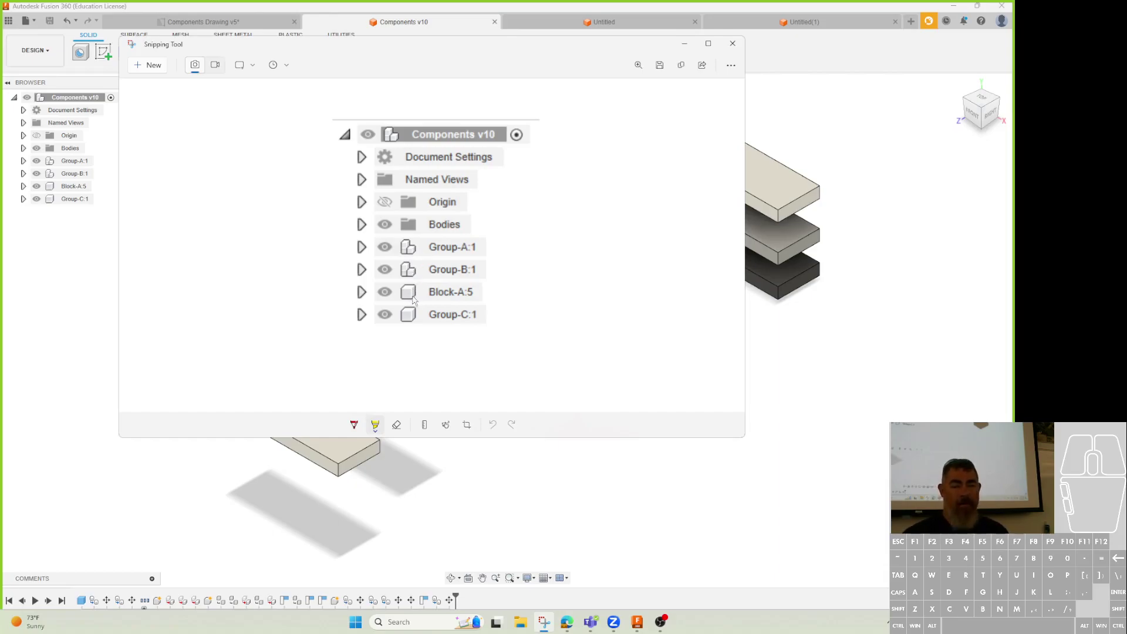
pyautogui.click(732, 43)
# - Expand Group-A and Group-B in the browser tree, examine an enlarged Snipping Tool capture of it, and close the snip
pyautogui.click(23, 161)
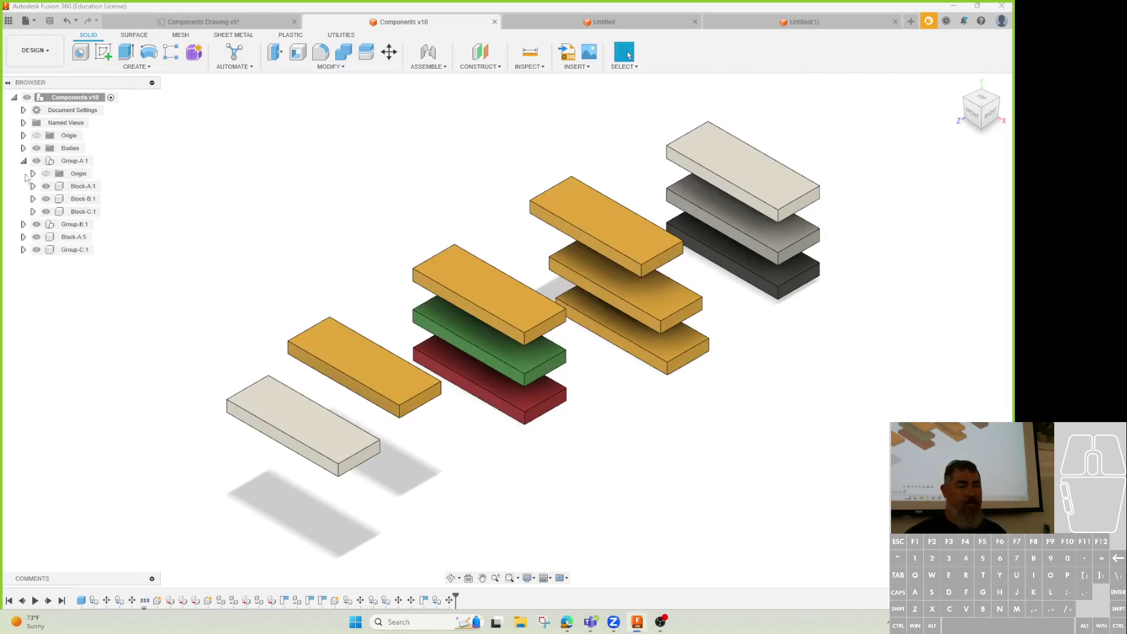
pyautogui.click(24, 225)
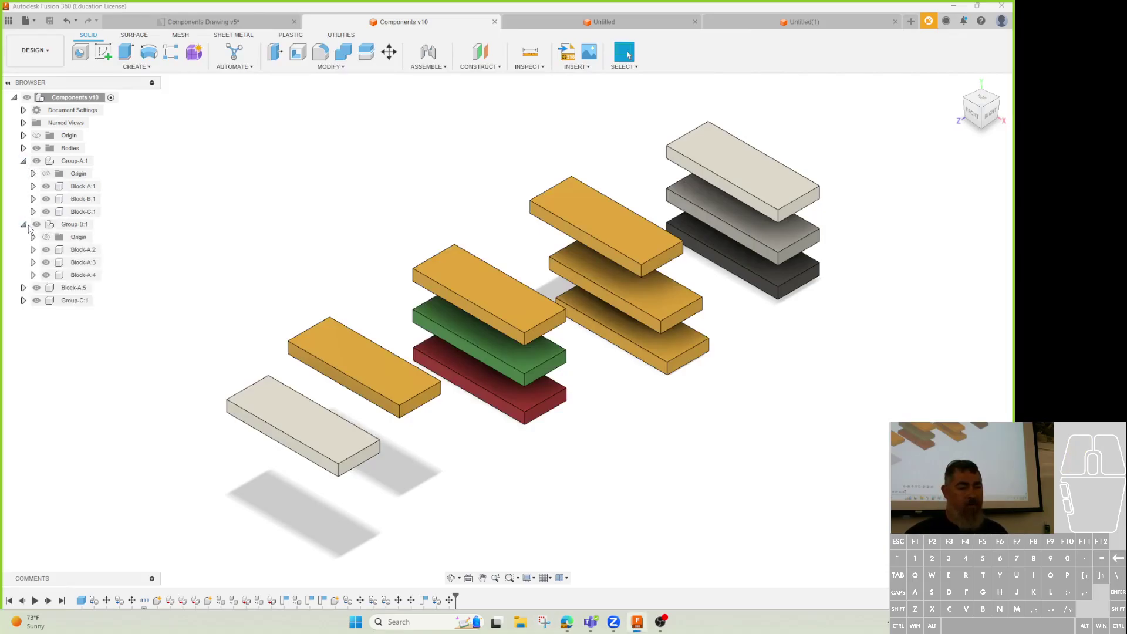
pyautogui.click(545, 623)
pyautogui.click(142, 53)
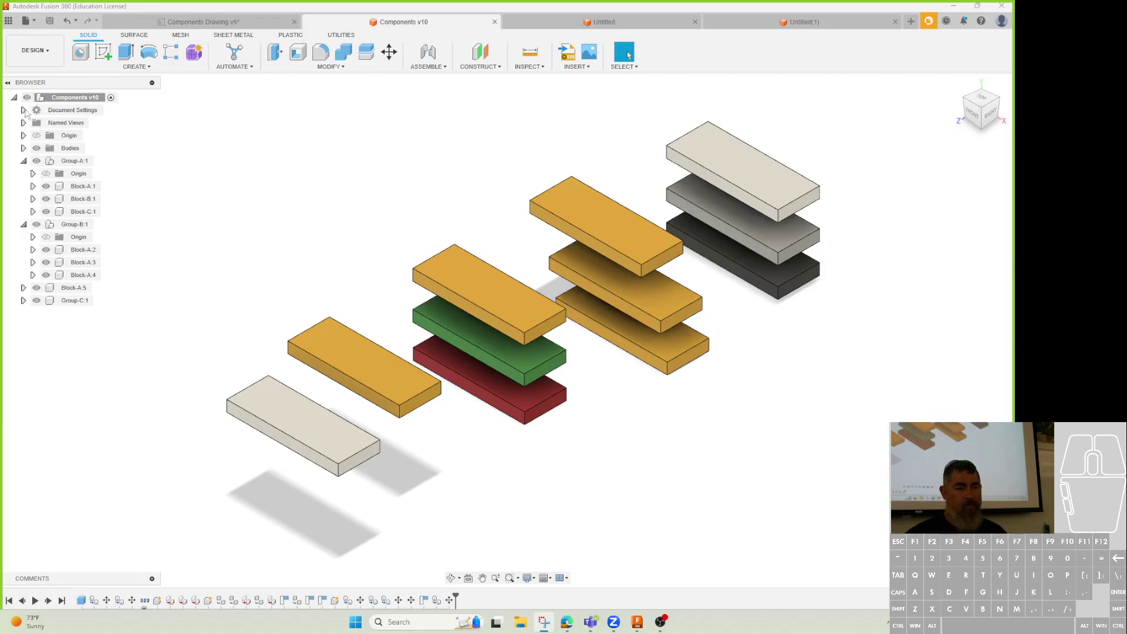
pyautogui.moveTo(14, 89); pyautogui.dragTo(124, 320)
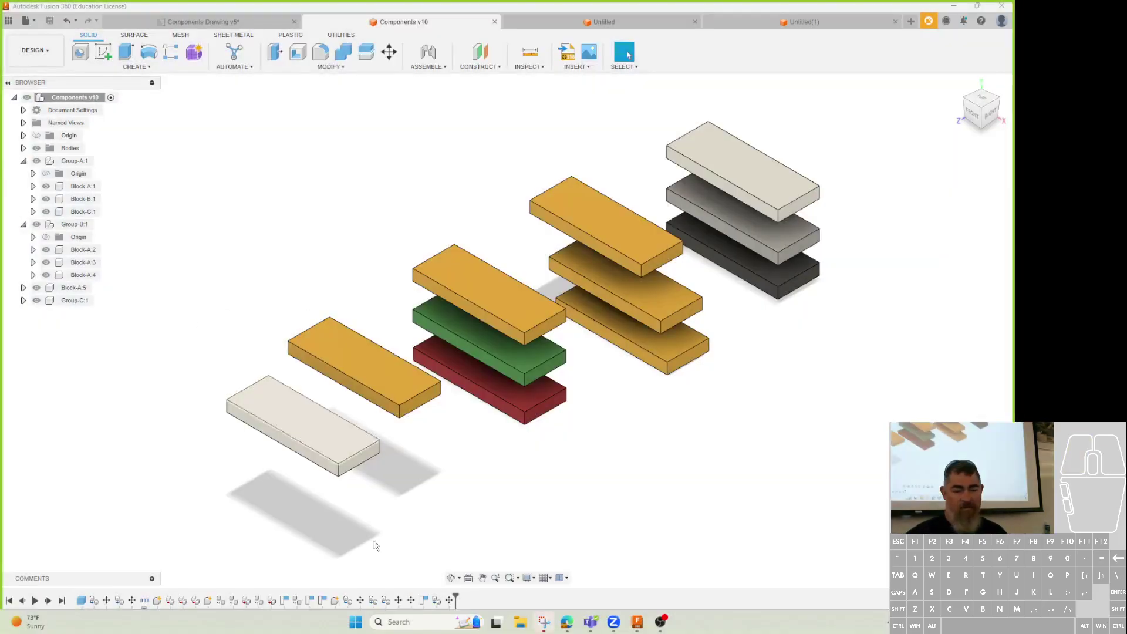
pyautogui.click(544, 622)
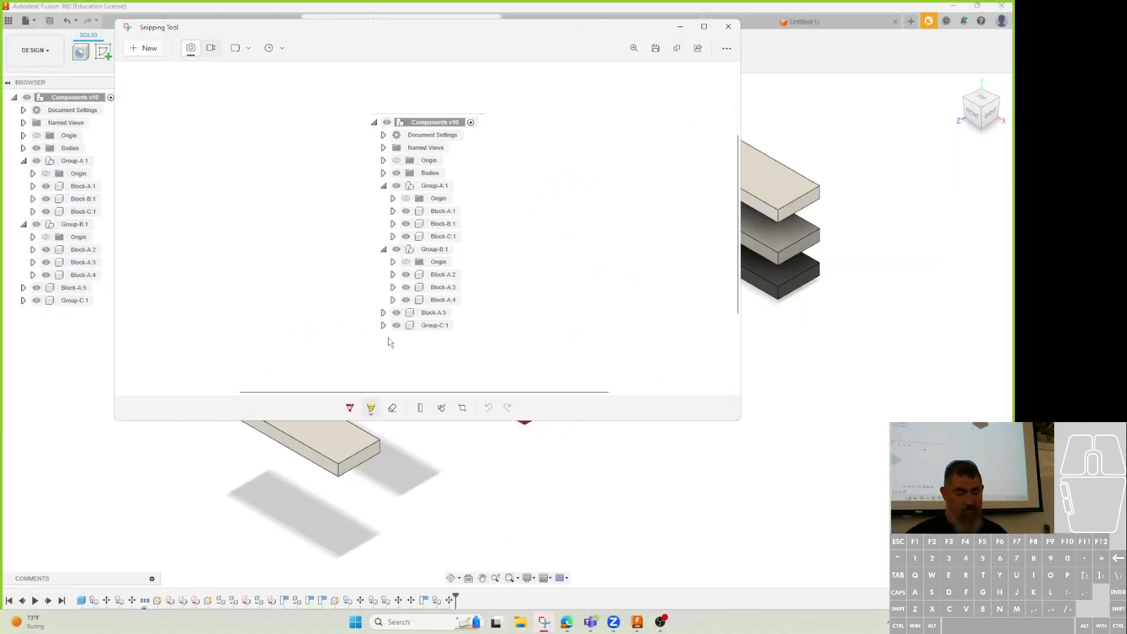
pyautogui.keyDown('ctrl'); pyautogui.scroll(3, 366, 233); pyautogui.keyUp('ctrl')
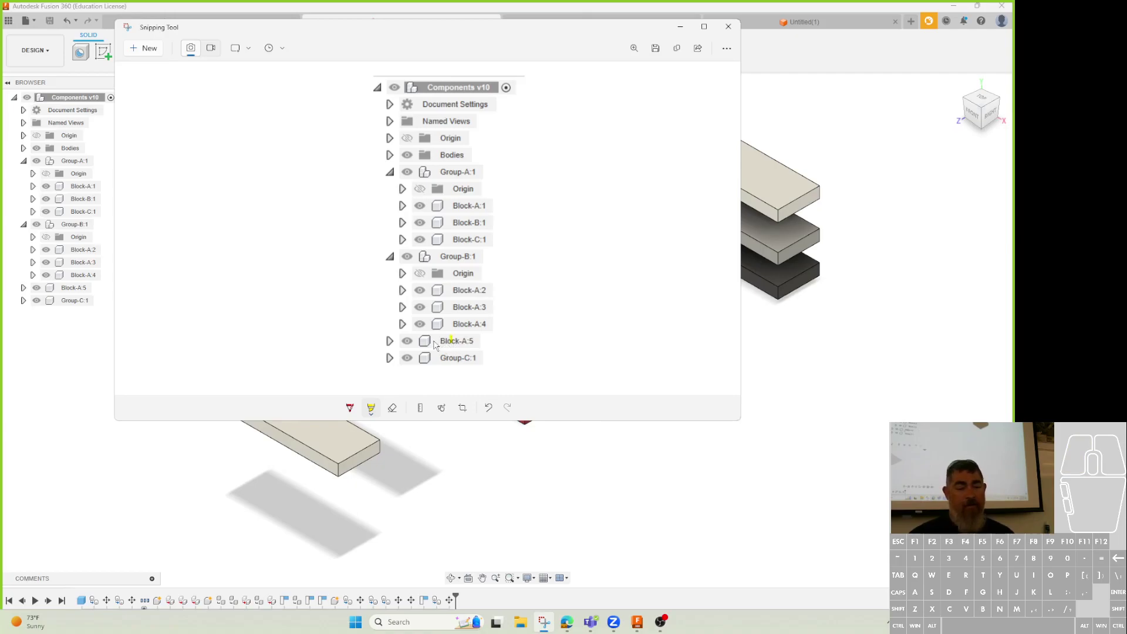
pyautogui.click(489, 407)
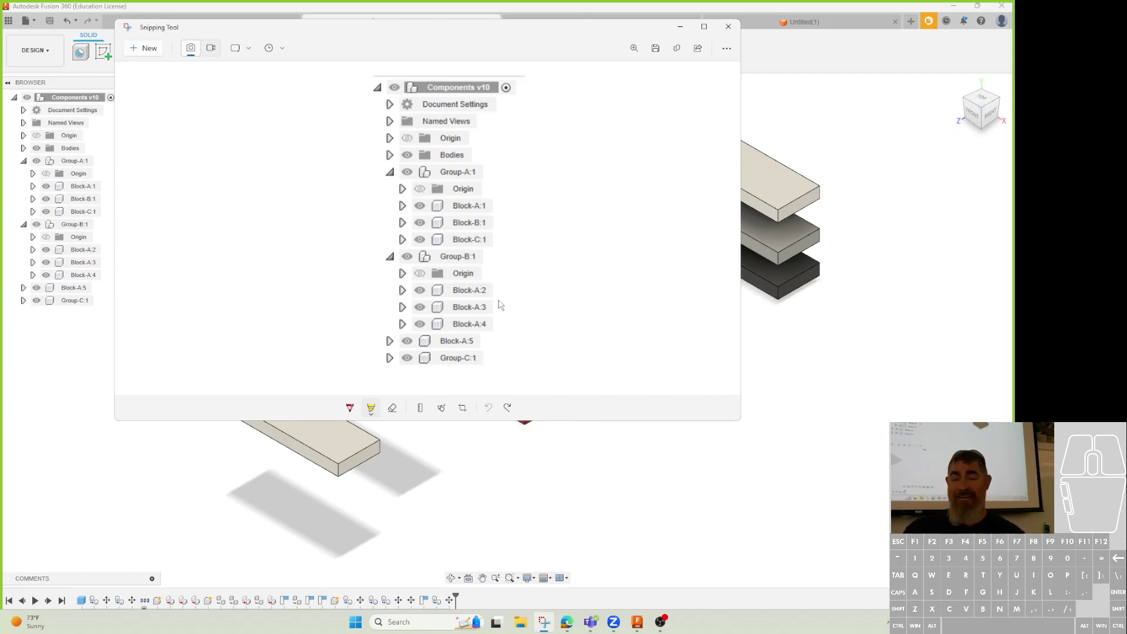
pyautogui.click(727, 26)
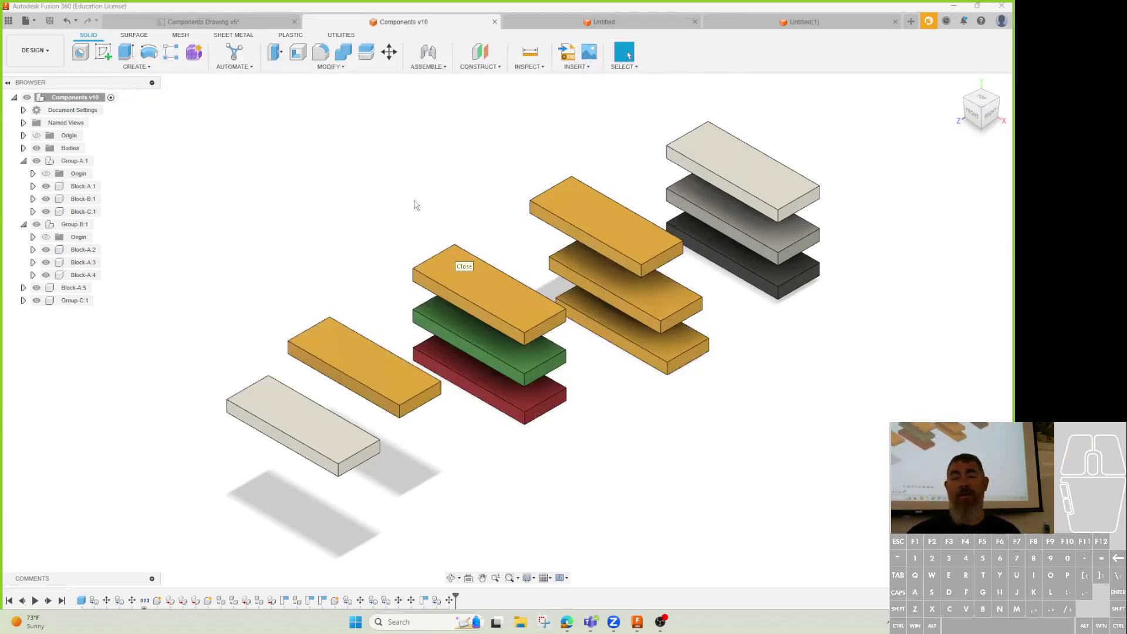
# - Highlight Block-A:5 and Group-A's Block-A:1, Block-B:1 and Block-C:1 in turn to identify each in the model
pyautogui.click(72, 288)
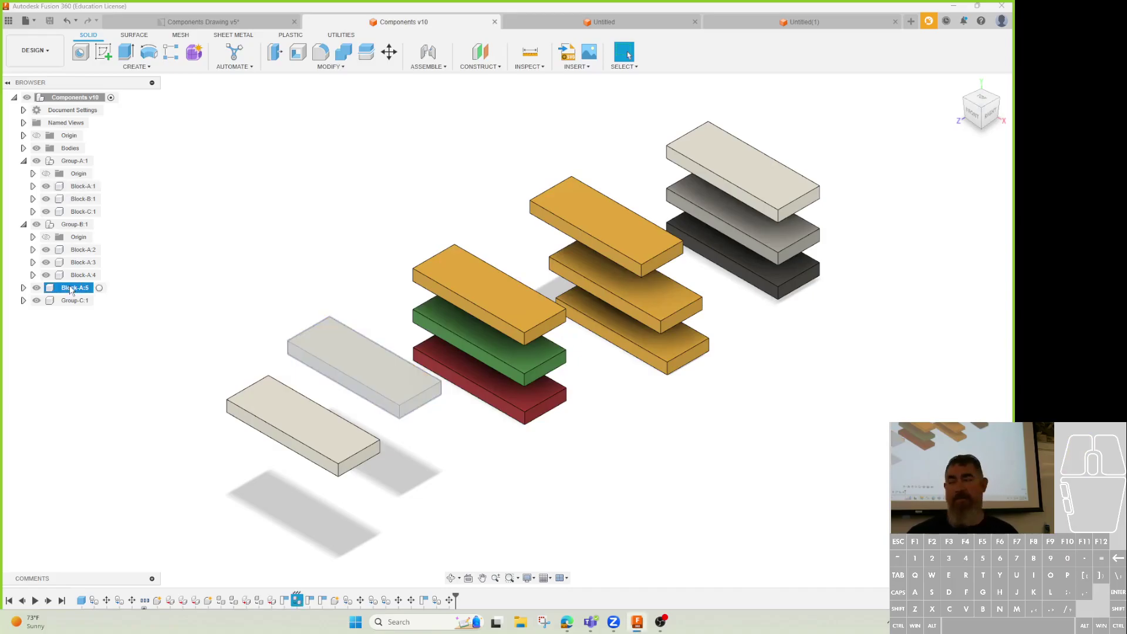
pyautogui.press('Escape')
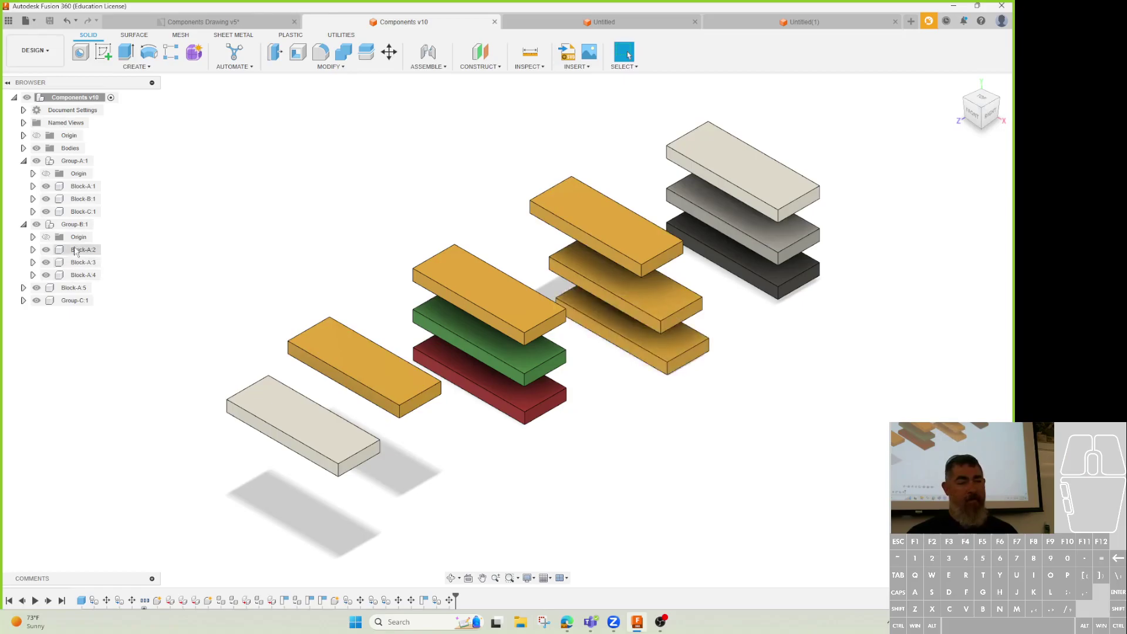
pyautogui.click(82, 188)
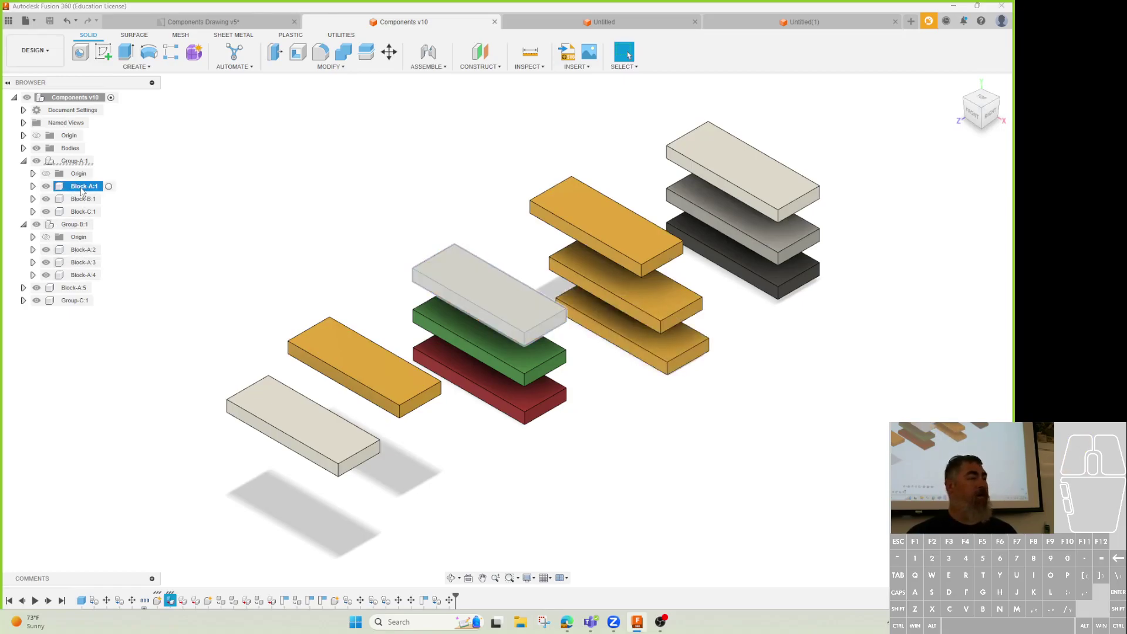
pyautogui.click(81, 199)
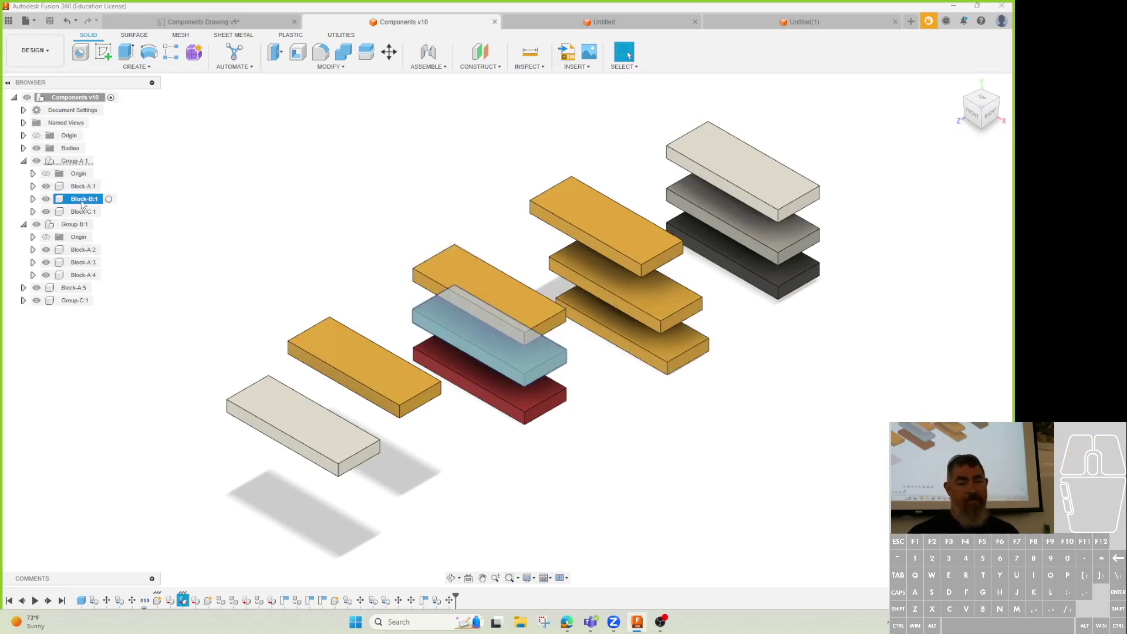
pyautogui.click(201, 234)
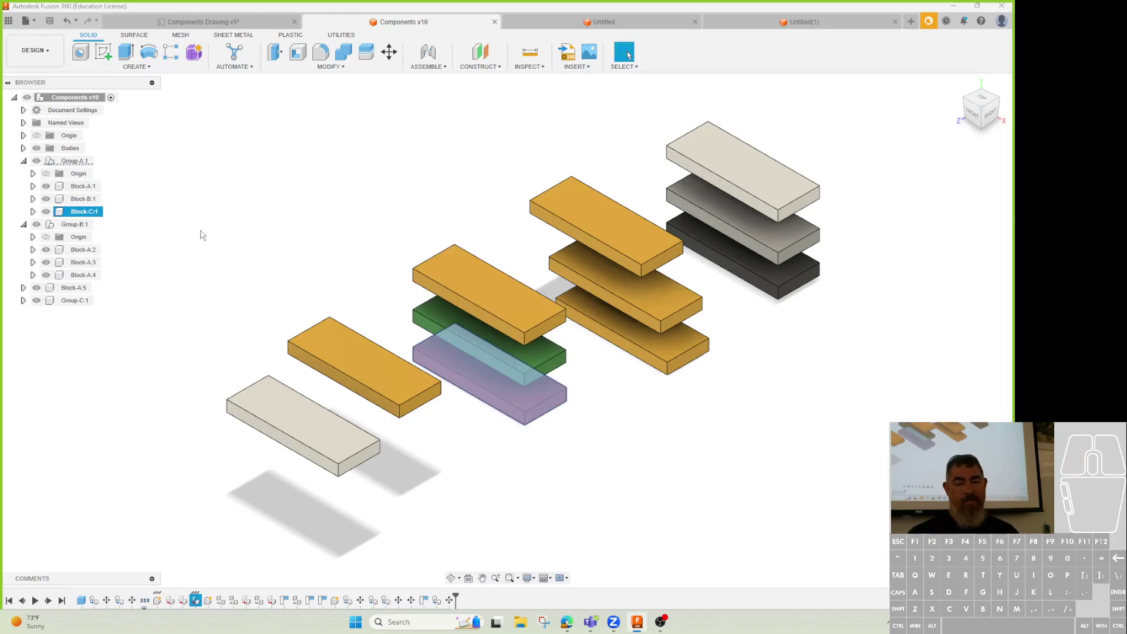
# - Examine which blocks belong to Group-C and its bodies, and which is the loose Body4 in the root Bodies folder
pyautogui.click(64, 301)
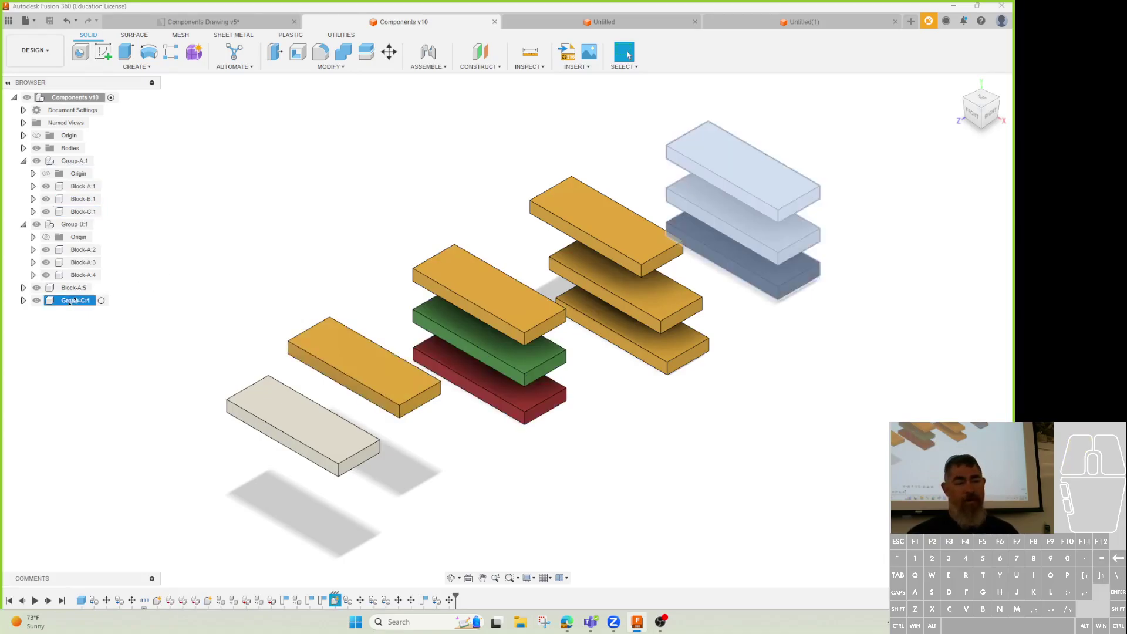
pyautogui.click(24, 301)
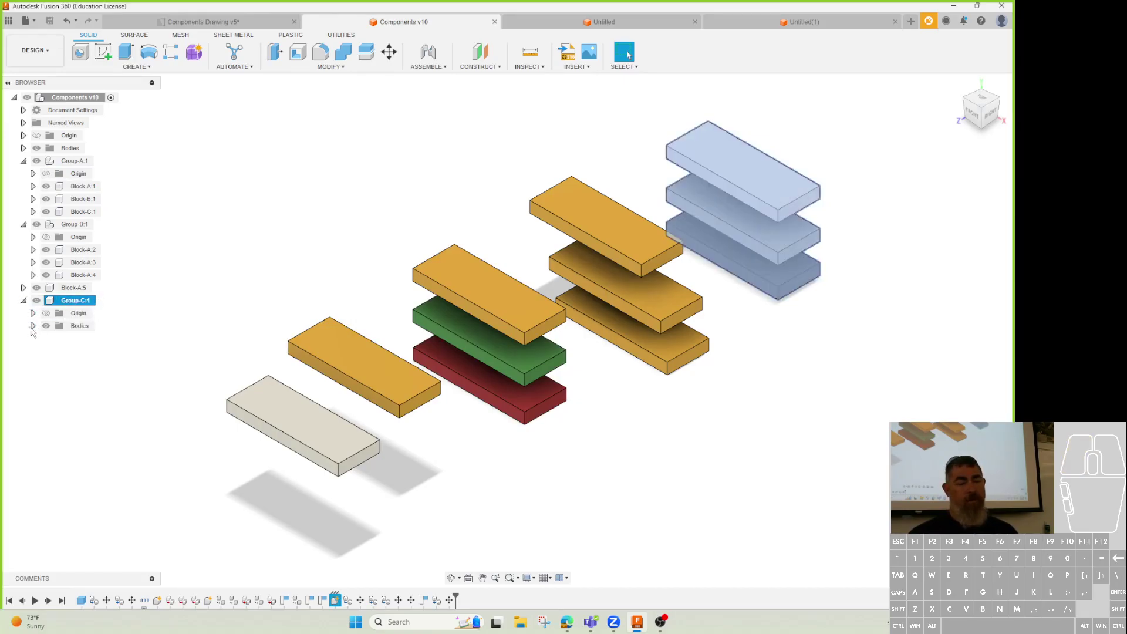
pyautogui.click(33, 325)
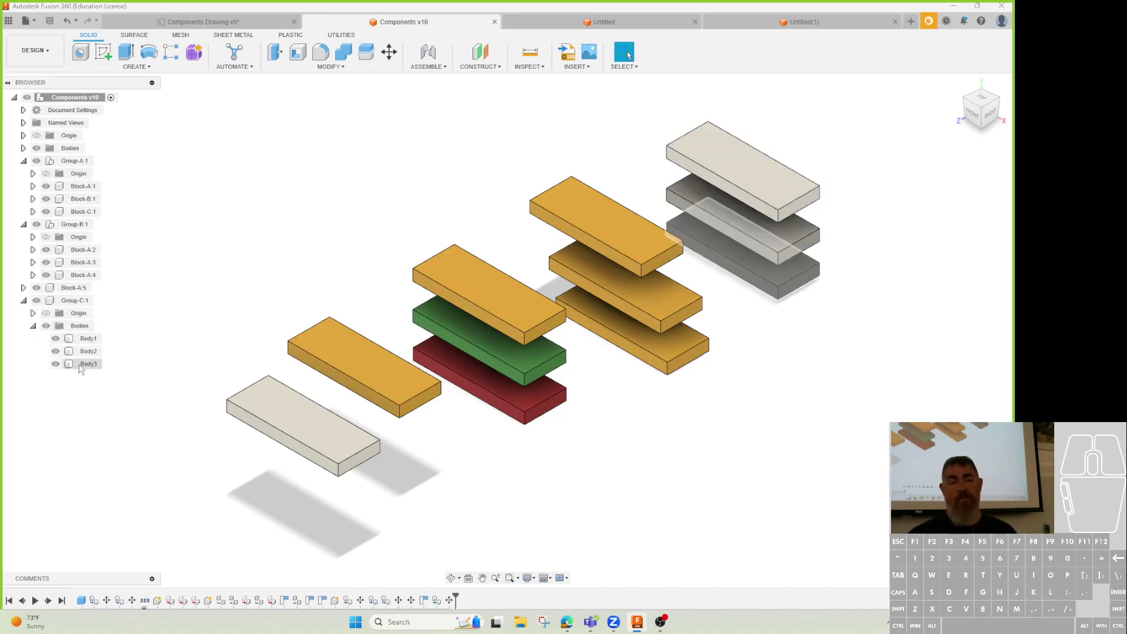
pyautogui.click(23, 148)
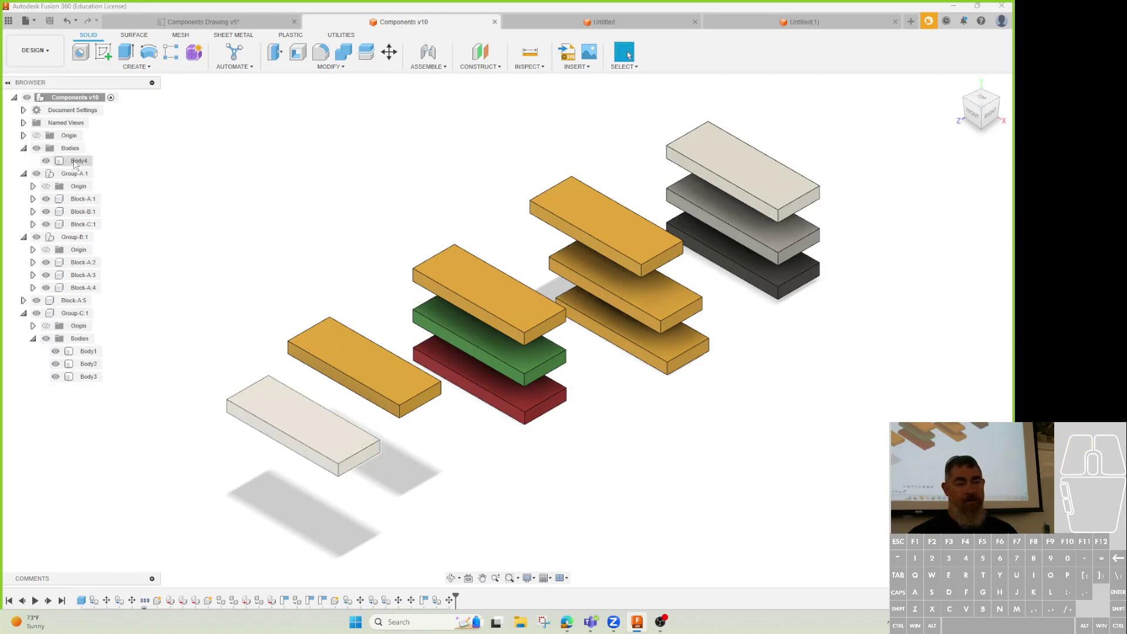
pyautogui.click(75, 161)
pyautogui.click(302, 197)
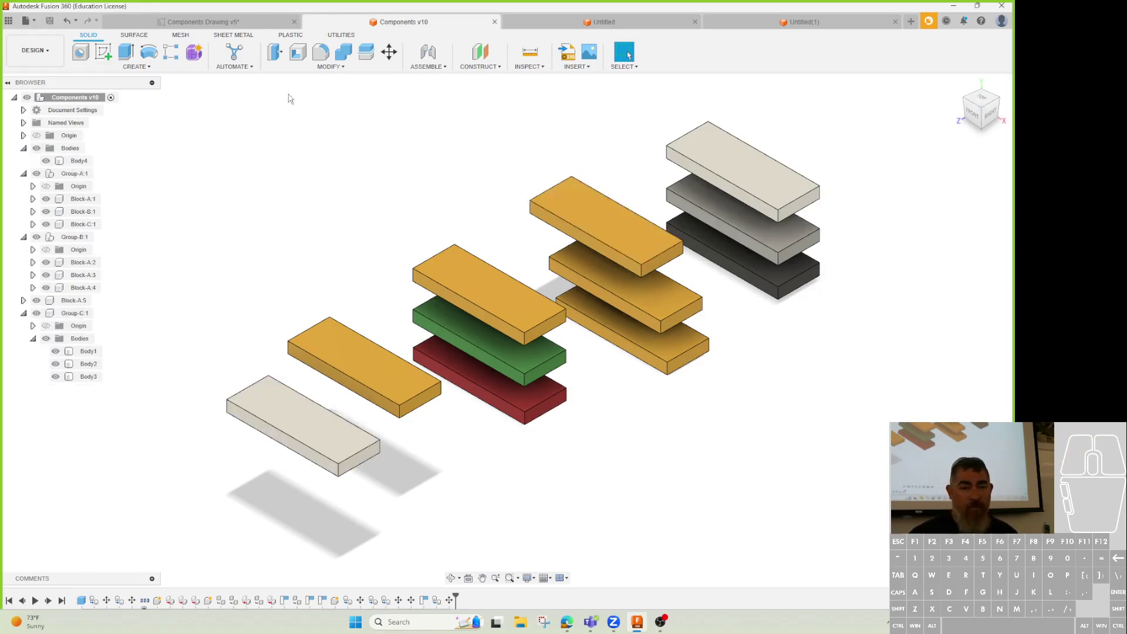
# - Fillet the front vertical corner edge of the single yellow block, Block-A:5, with a 0.60 in radius
pyautogui.click(321, 51)
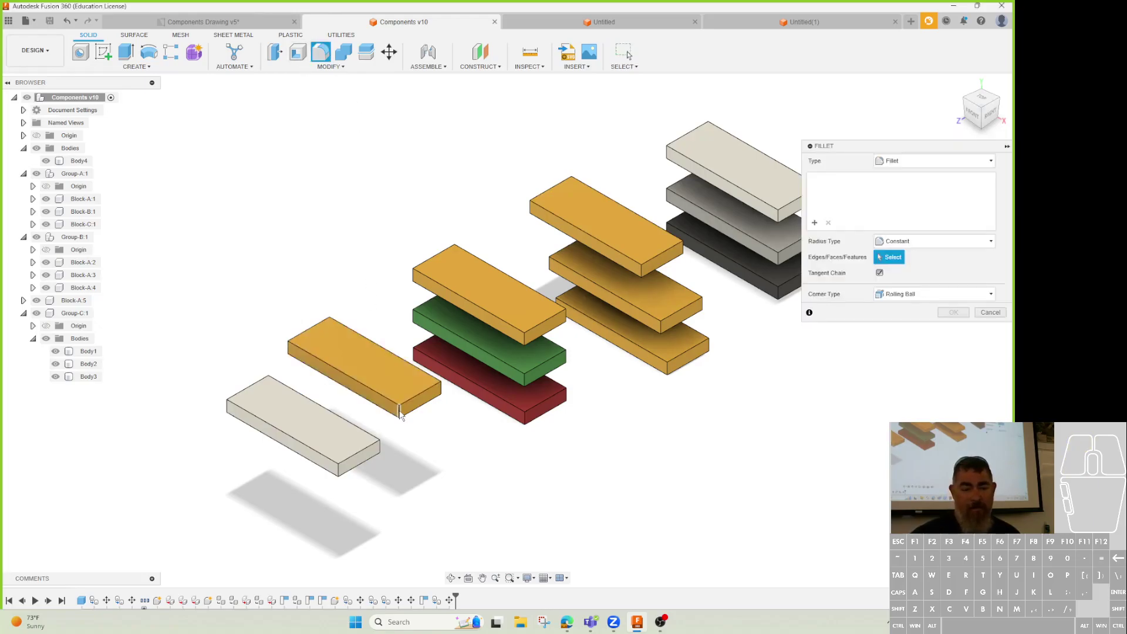
pyautogui.click(396, 411)
pyautogui.moveTo(397, 411)
pyautogui.mouseDown()
pyautogui.moveTo(392, 400)
pyautogui.moveTo(398, 406)
pyautogui.mouseUp()
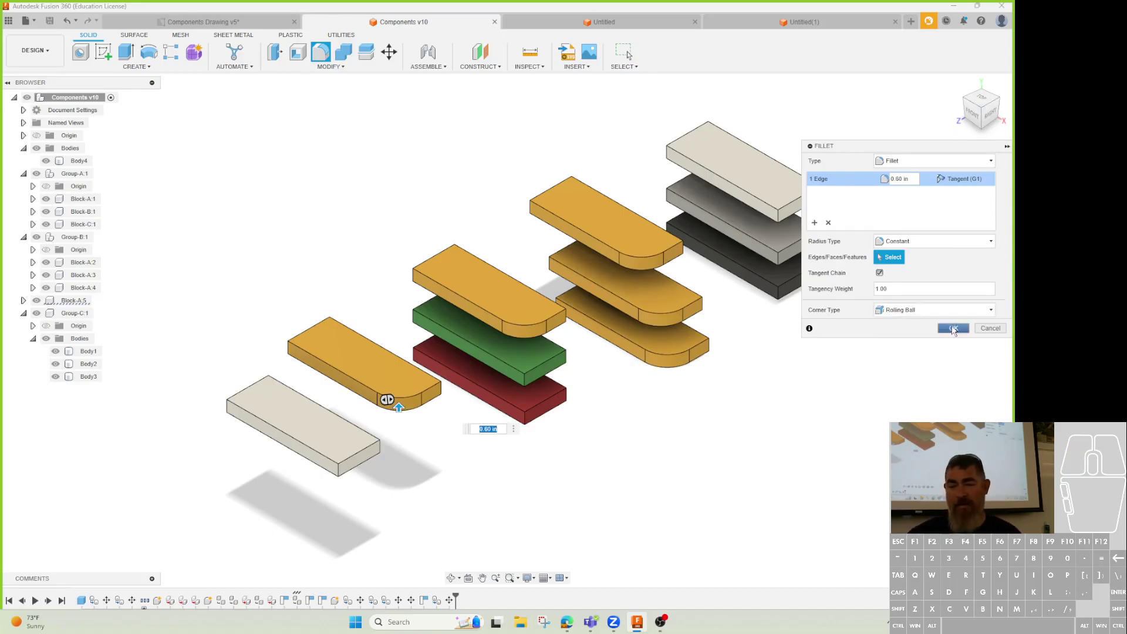
pyautogui.click(953, 328)
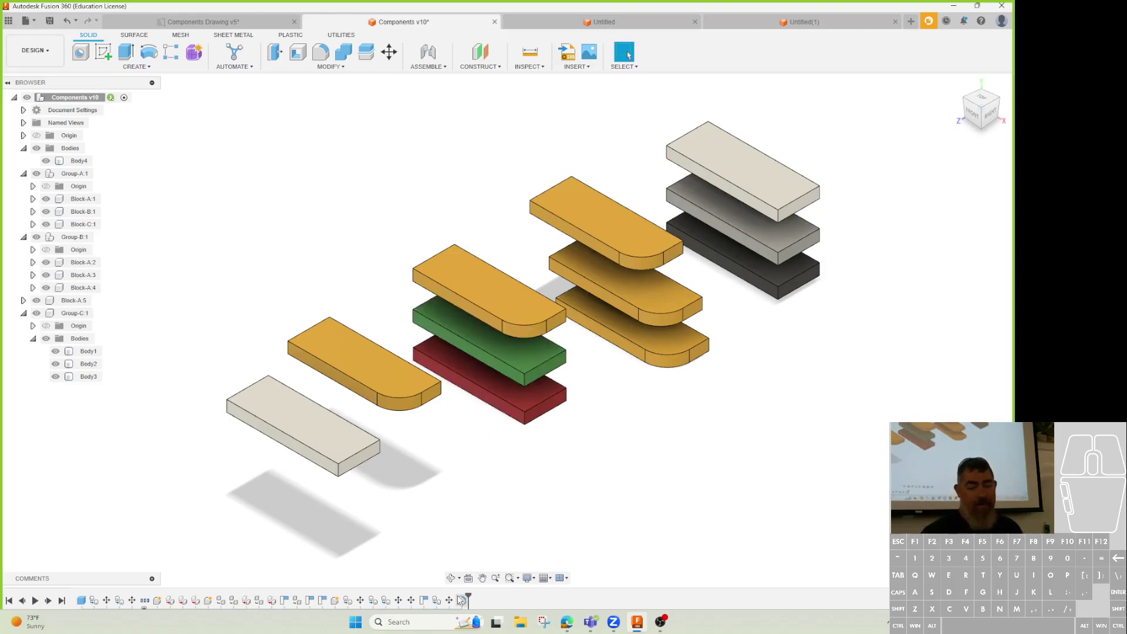
# - Roll the timeline back to Block-A:2's creation in Group-B, examine that first copied block, and return to the end of the history
pyautogui.moveTo(467, 597)
pyautogui.mouseDown()
pyautogui.moveTo(92, 600)
pyautogui.moveTo(220, 594)
pyautogui.mouseUp()
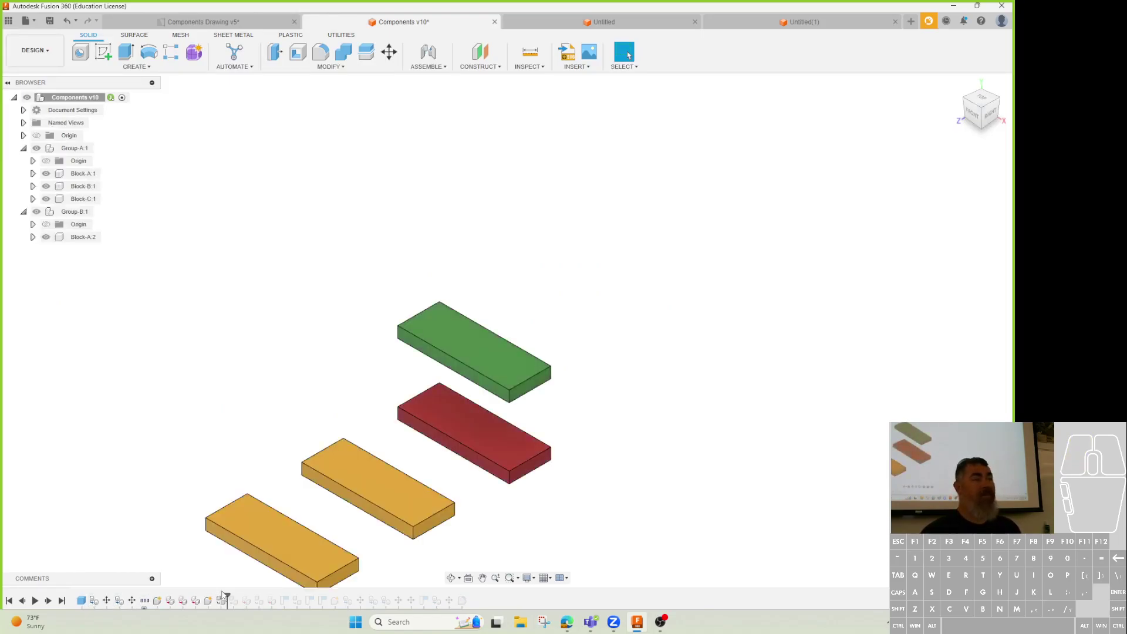
pyautogui.moveTo(224, 595); pyautogui.dragTo(215, 597)
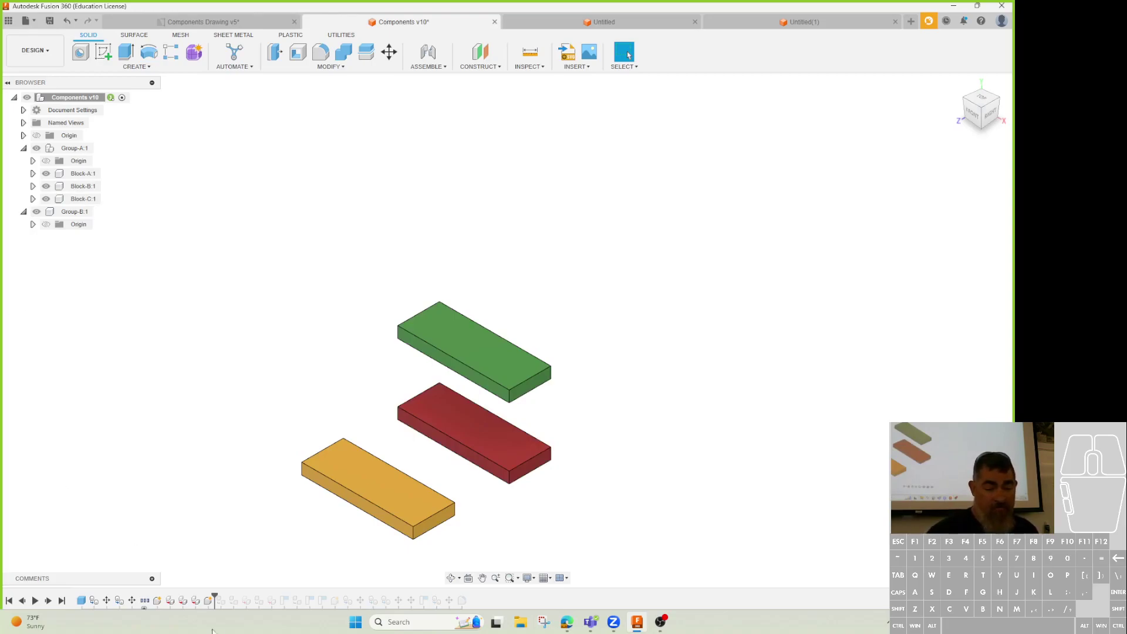
pyautogui.moveTo(214, 596); pyautogui.dragTo(229, 595)
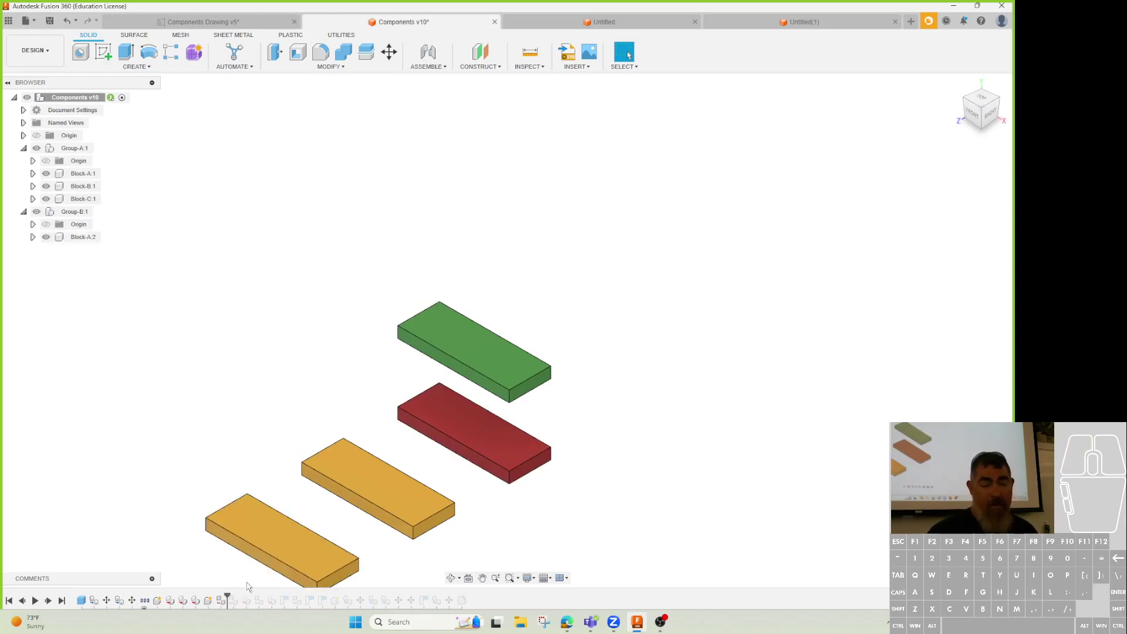
pyautogui.click(290, 538)
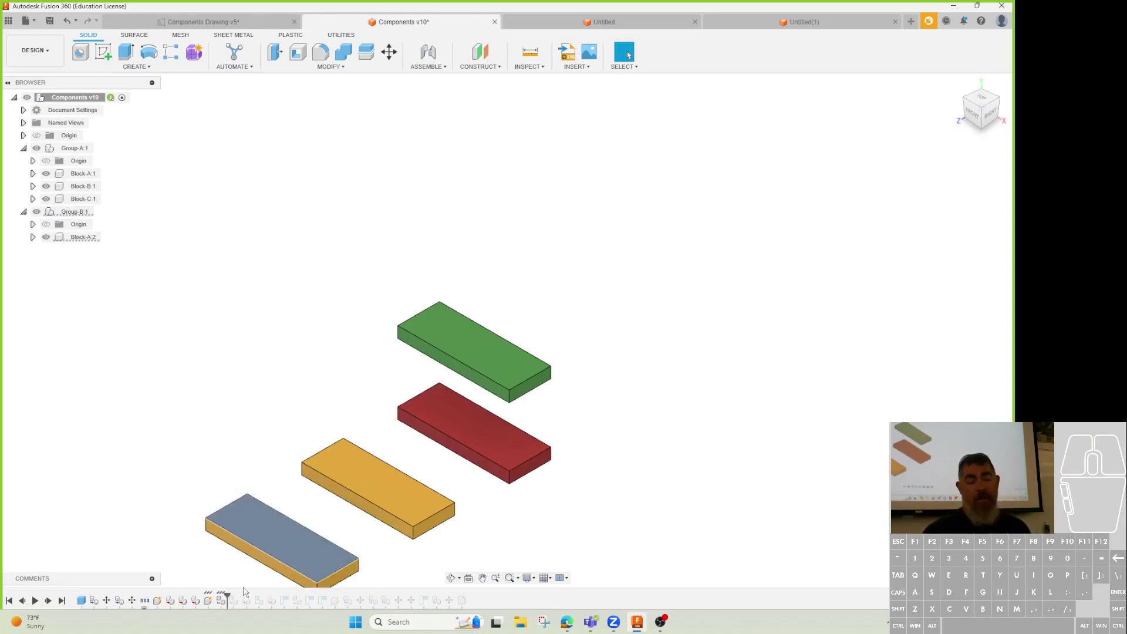
pyautogui.click(221, 430)
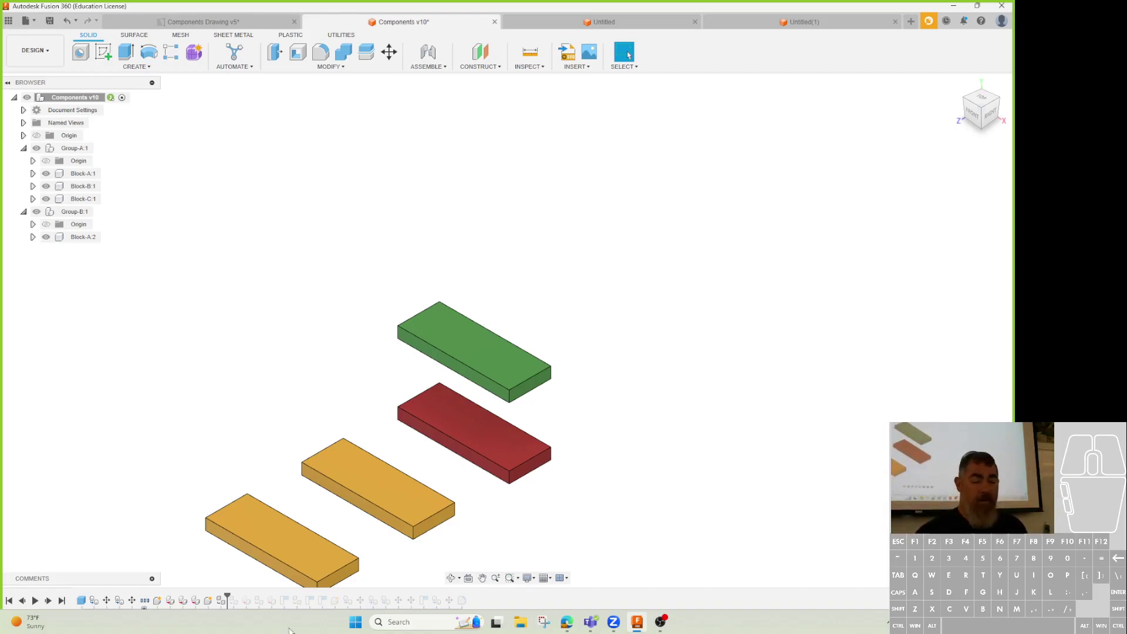
pyautogui.moveTo(227, 598); pyautogui.dragTo(468, 598)
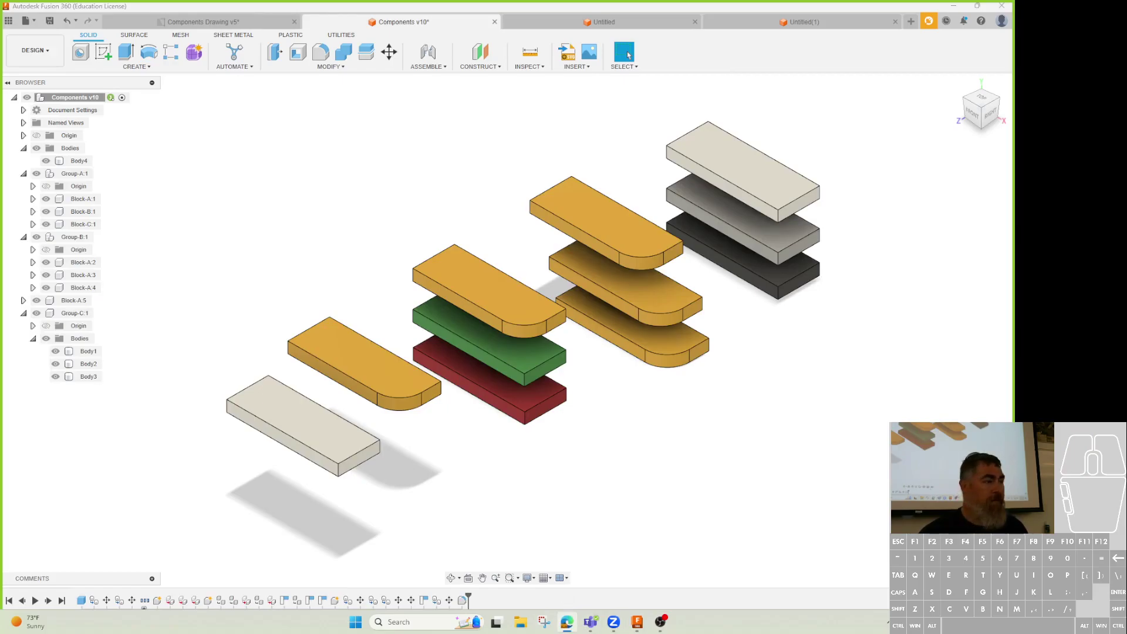
# - Switch to the browser's 4.2.1 Components page and compare the drawing's "Can't label" block with Body4 in the Fusion 360 model
pyautogui.click(566, 622)
pyautogui.keyDown('ctrl'); pyautogui.scroll(3, 536, 389); pyautogui.keyUp('ctrl')
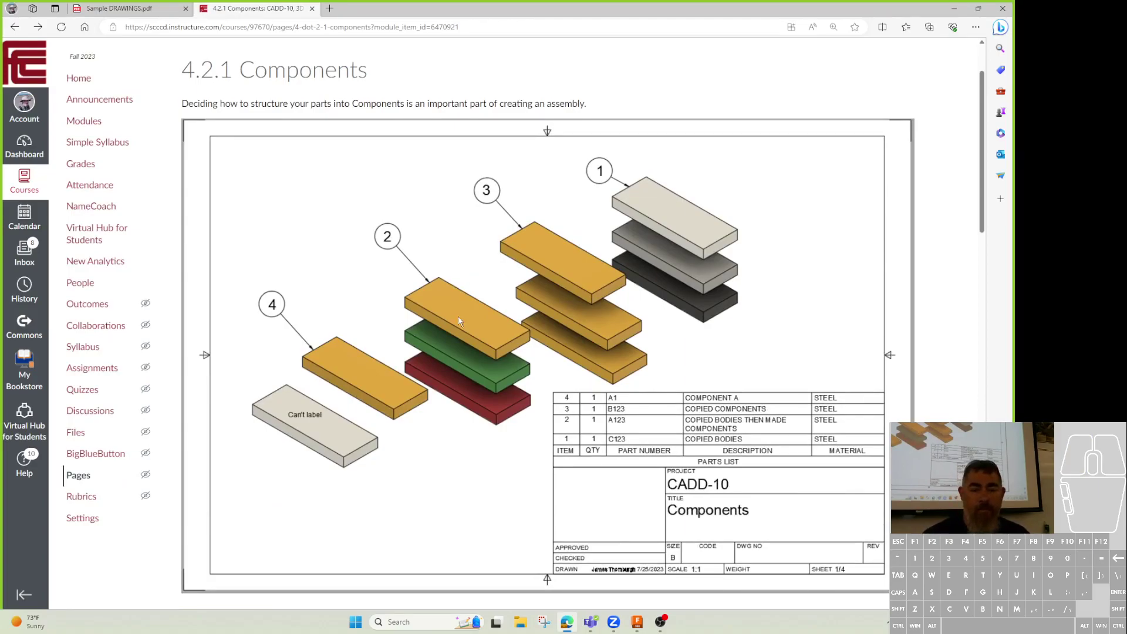
pyautogui.scroll(-2, 454, 313)
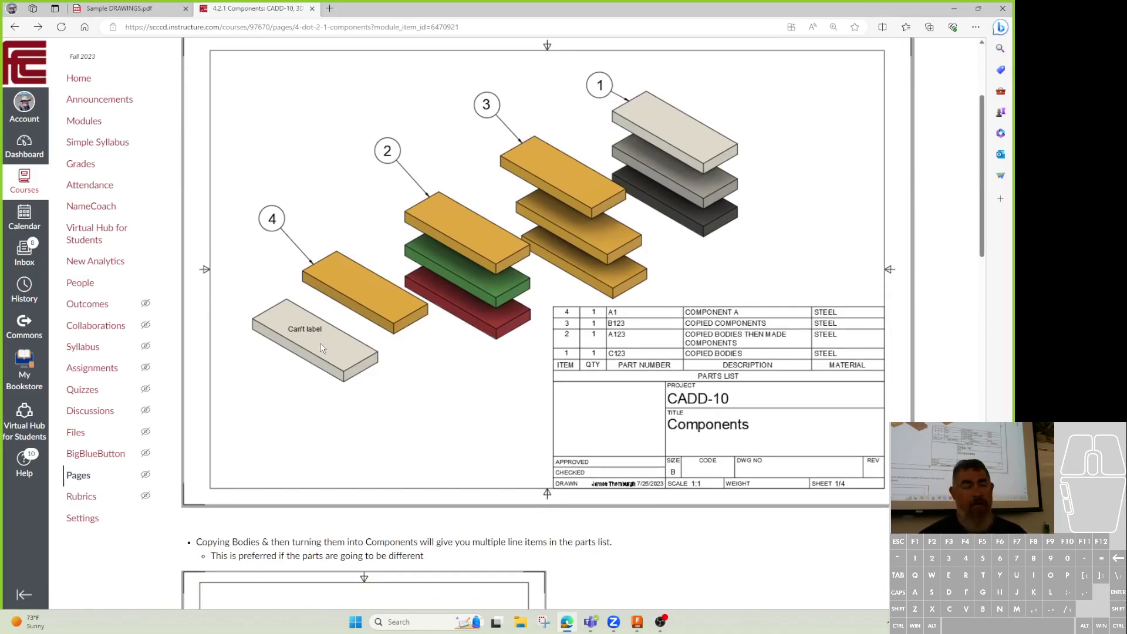
pyautogui.click(636, 622)
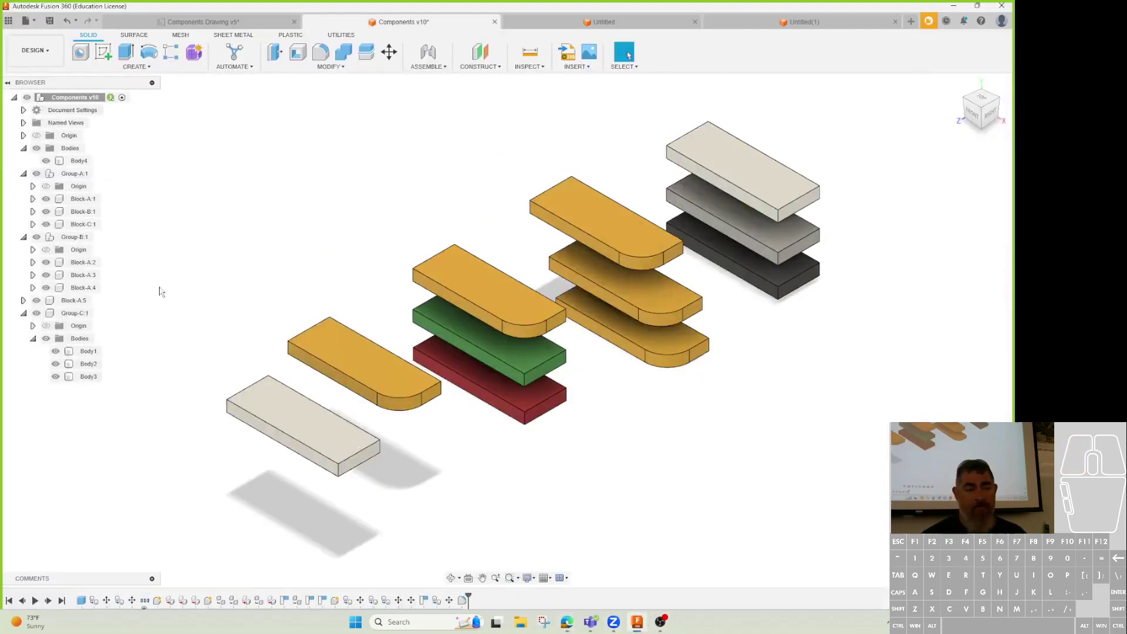
pyautogui.click(273, 407)
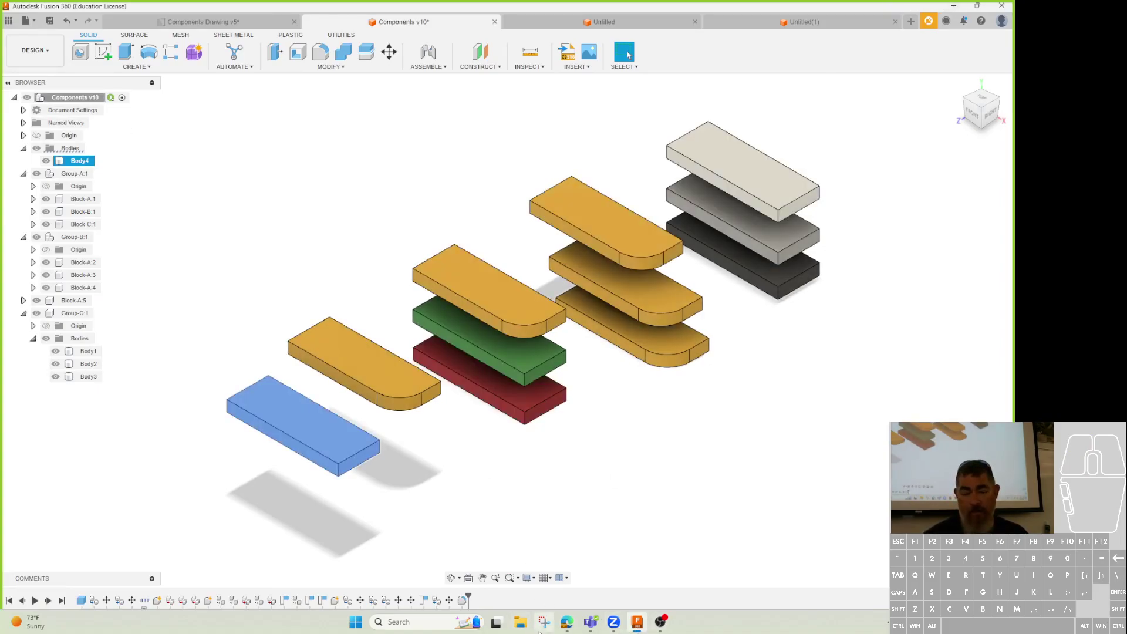
pyautogui.click(566, 621)
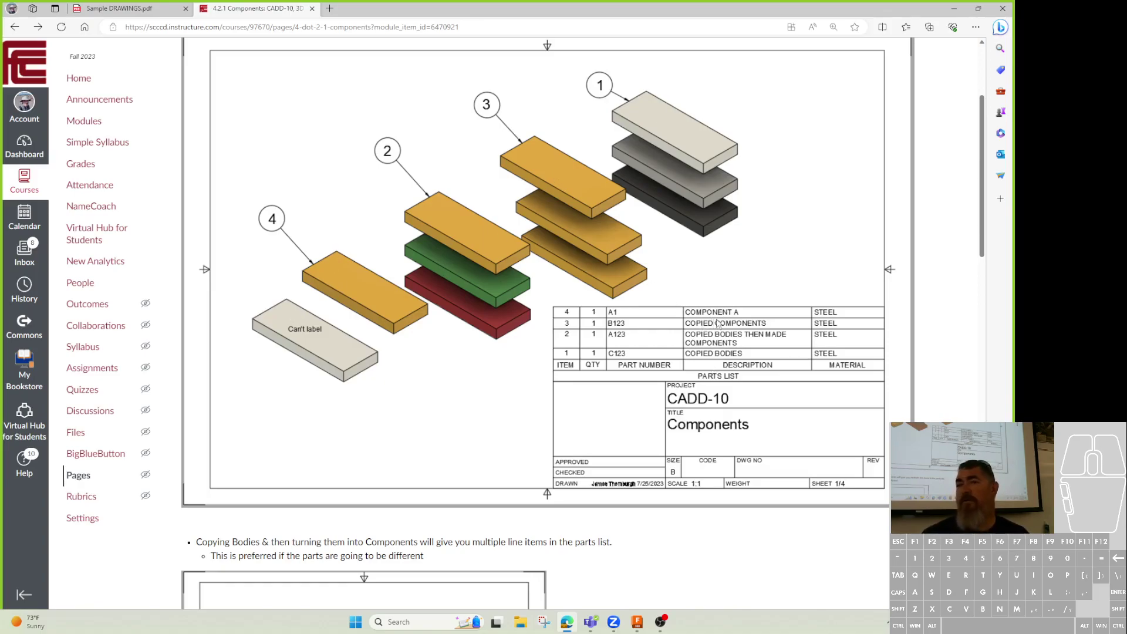
# - Examine the page's overview drawing and the parts list for copied bodies turned into components
pyautogui.scroll(-5, 715, 324)
pyautogui.scroll(-3, 702, 173)
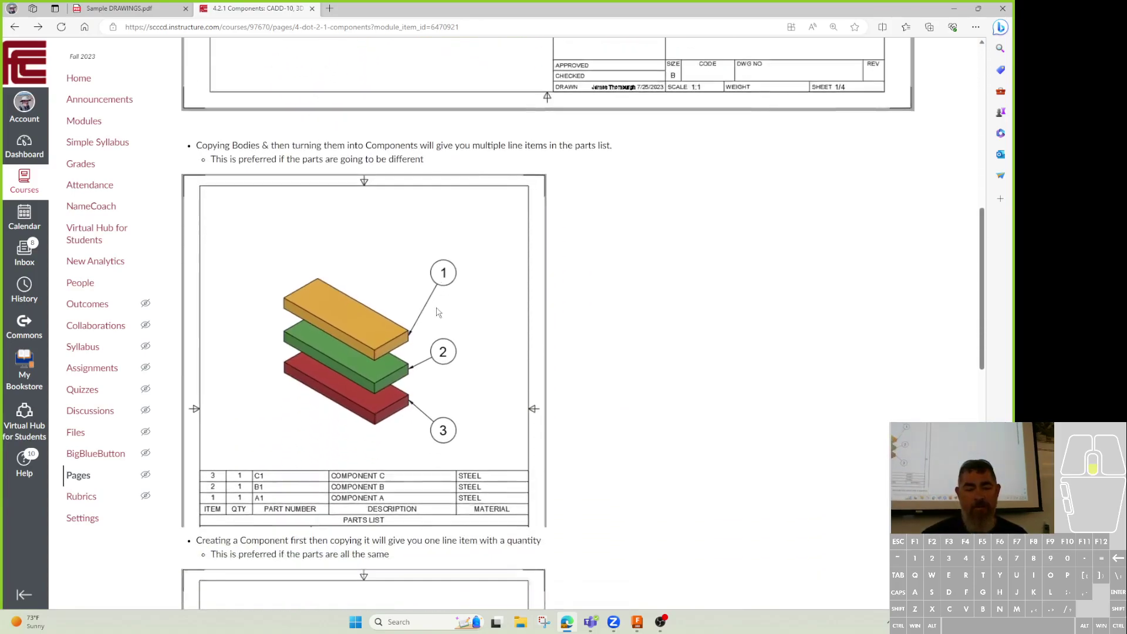
pyautogui.scroll(6, 675, 134)
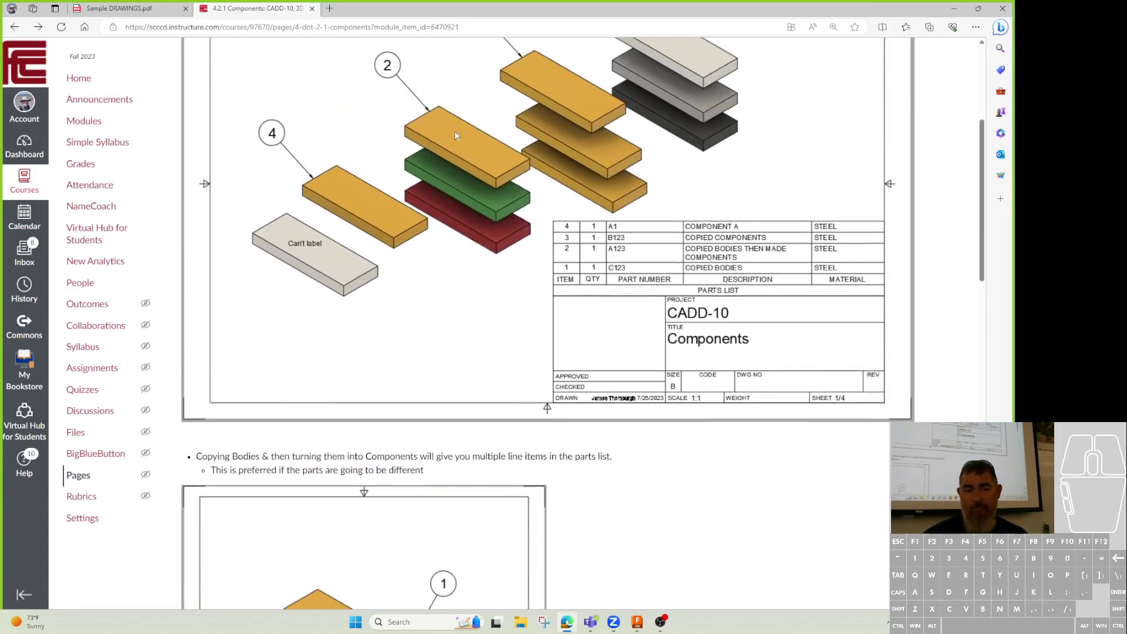
pyautogui.scroll(-4, 491, 230)
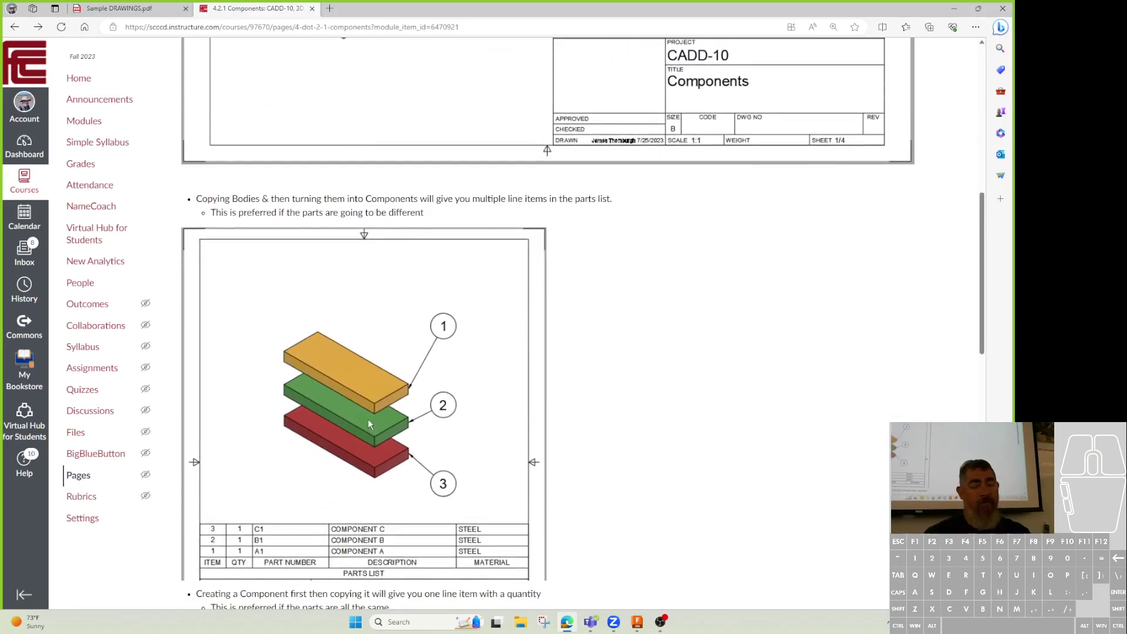
pyautogui.scroll(-3, 368, 419)
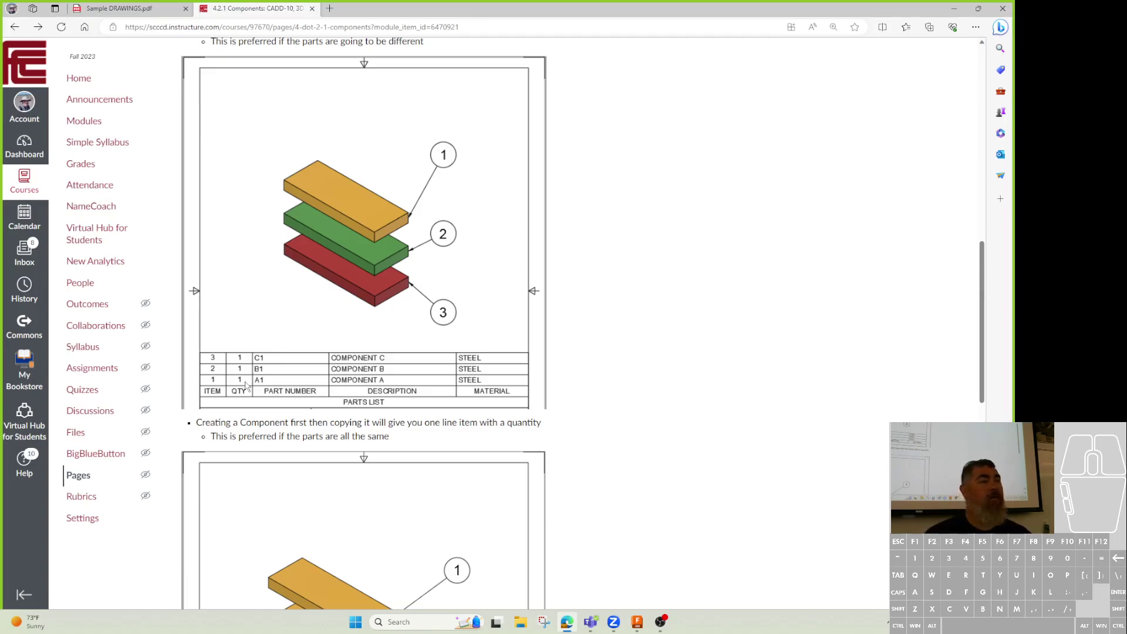
pyautogui.scroll(2, 356, 327)
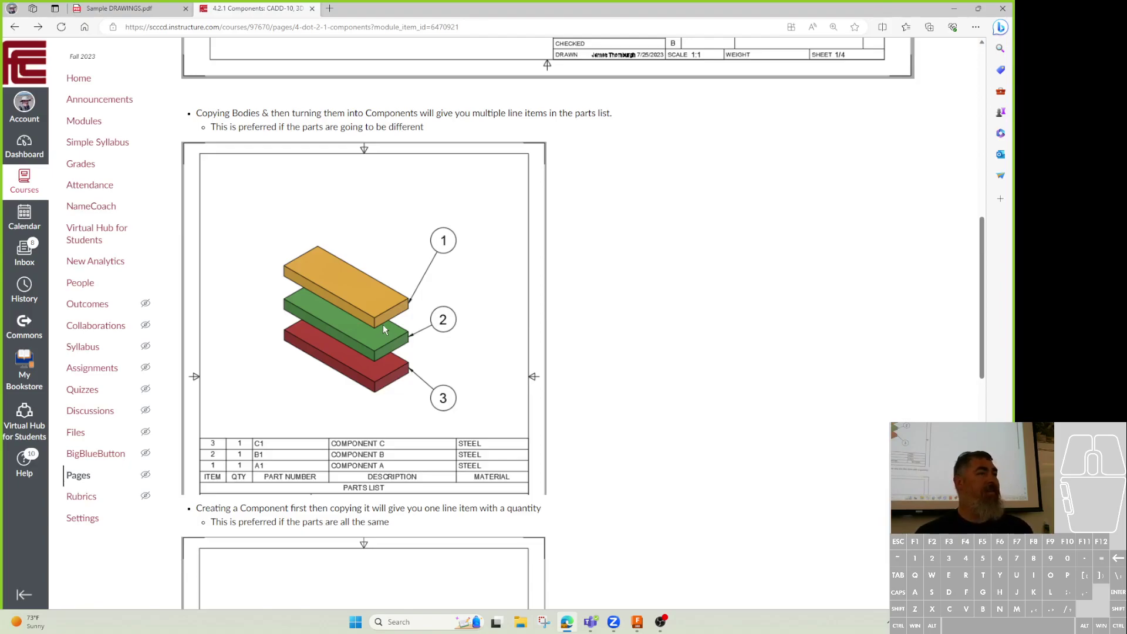
# - Compare the page's parts lists for a copied component and for copied bodies, reading when each approach is preferred
pyautogui.scroll(-5, 383, 324)
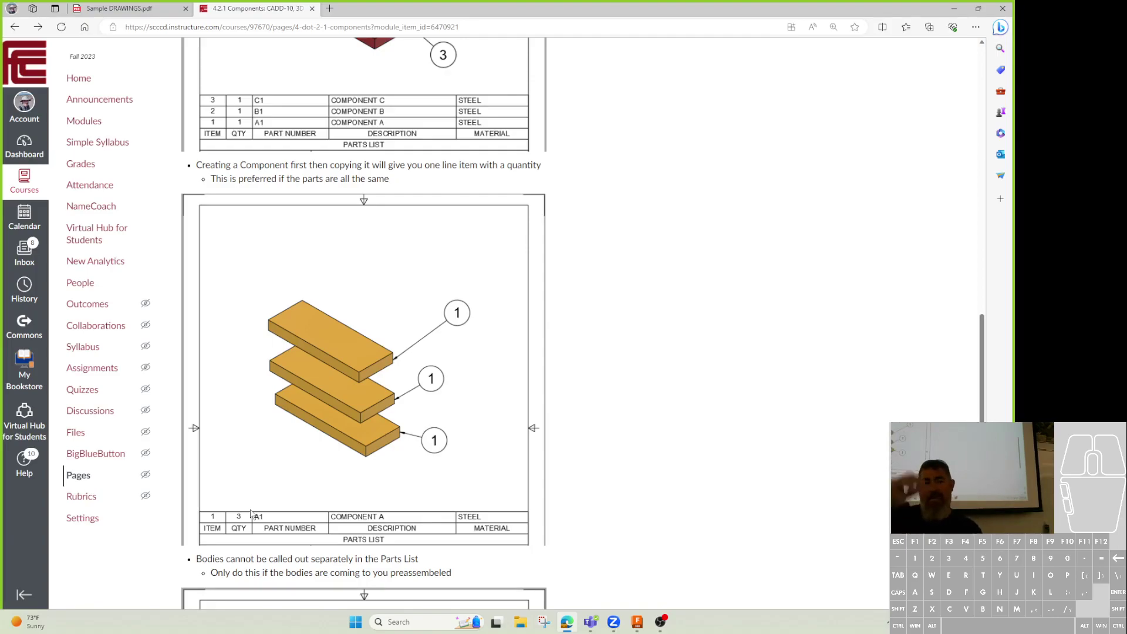
pyautogui.scroll(4, 251, 513)
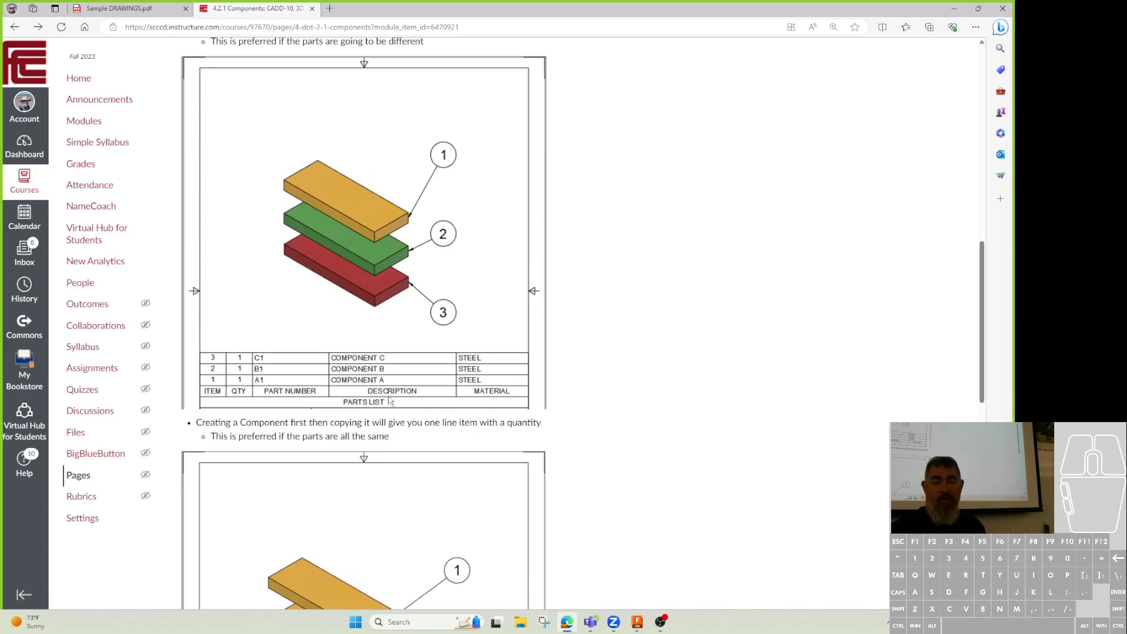
pyautogui.scroll(-6, 360, 413)
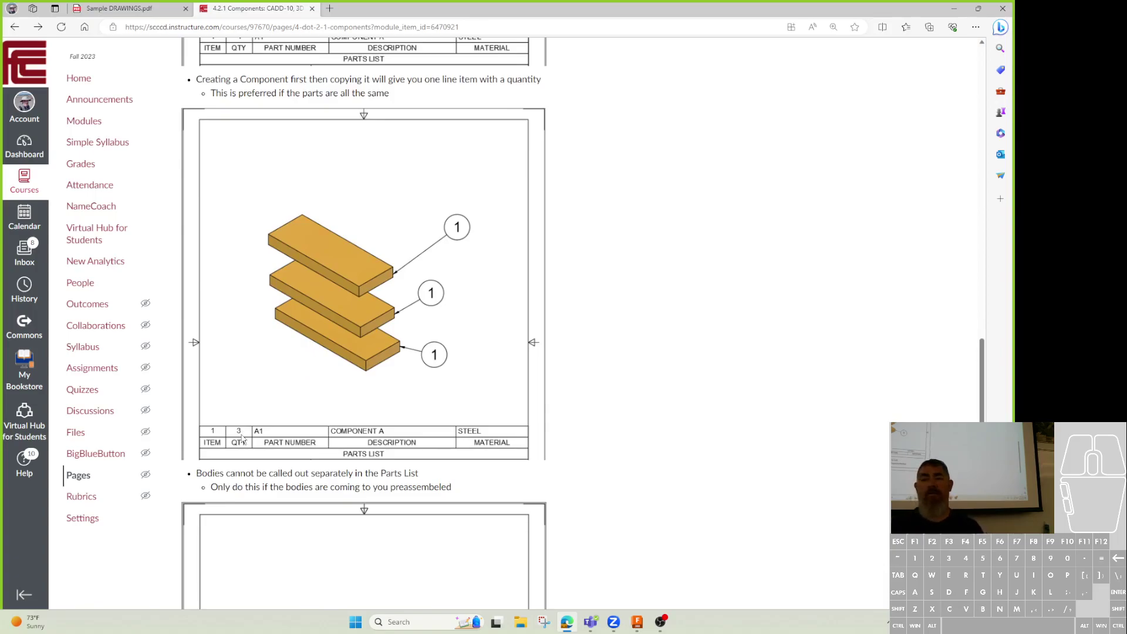
pyautogui.scroll(-6, 247, 422)
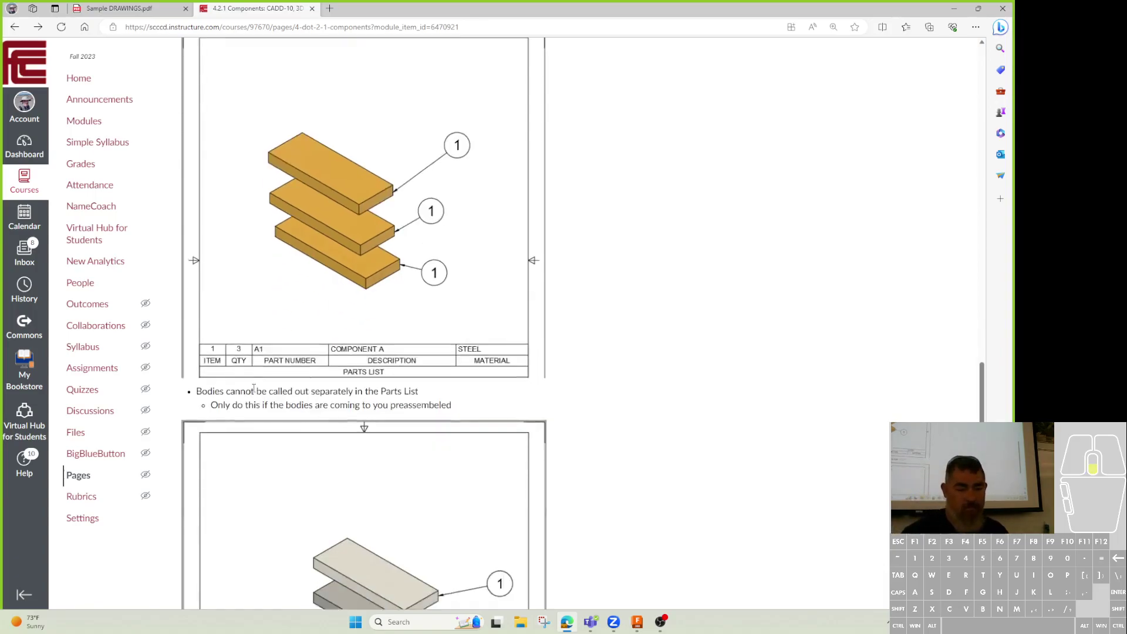
pyautogui.scroll(3, 352, 291)
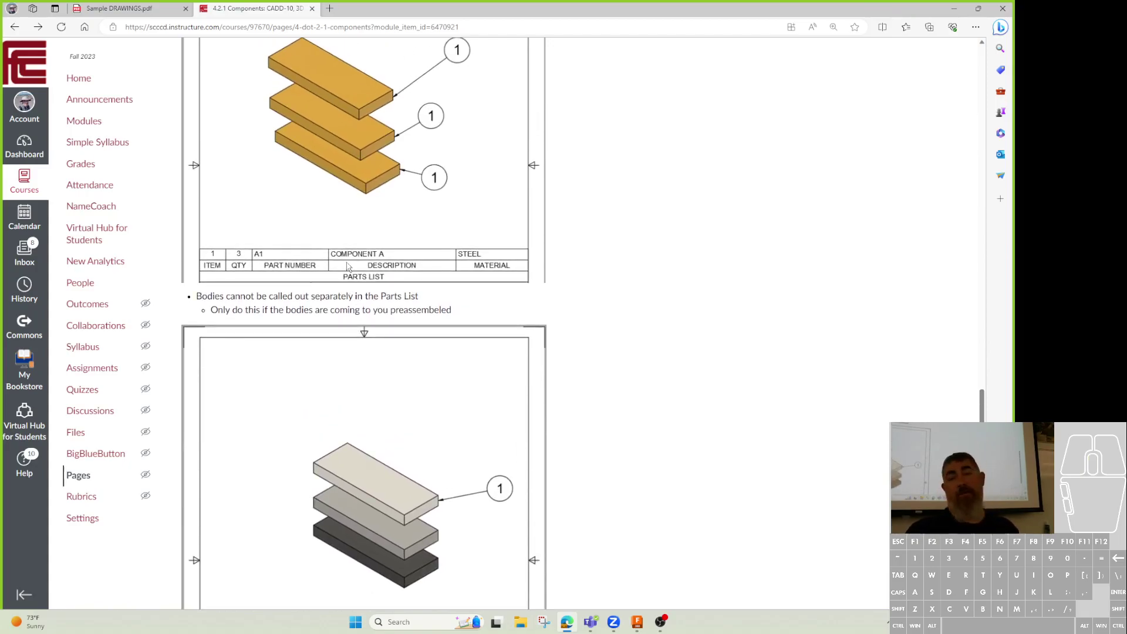
pyautogui.scroll(-1, 364, 260)
pyautogui.scroll(3, 367, 256)
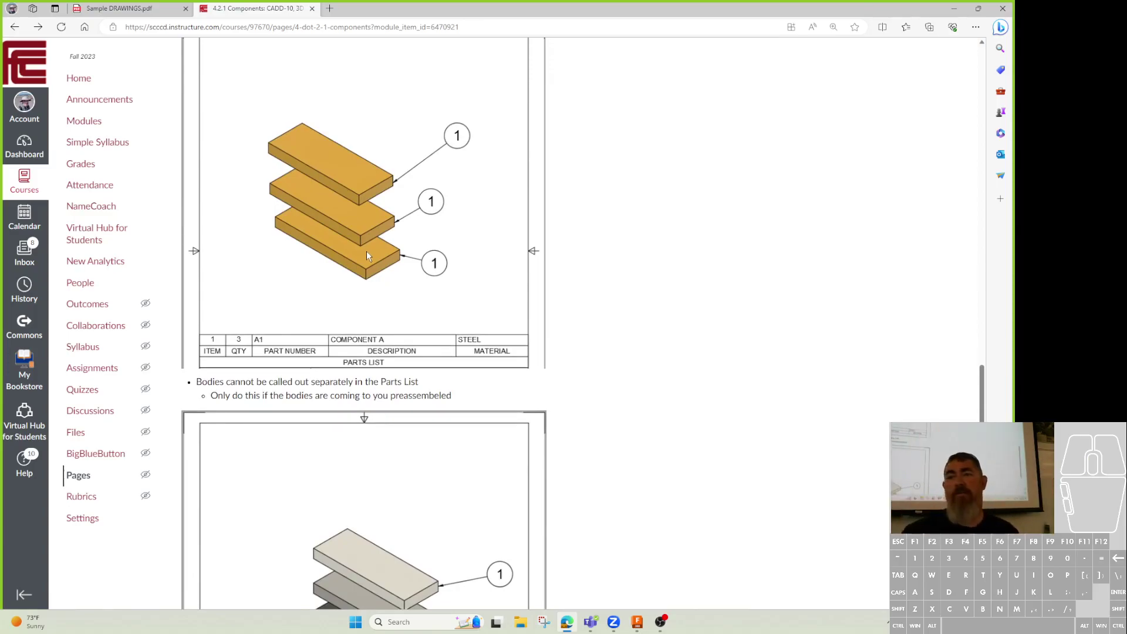
pyautogui.scroll(-4, 384, 235)
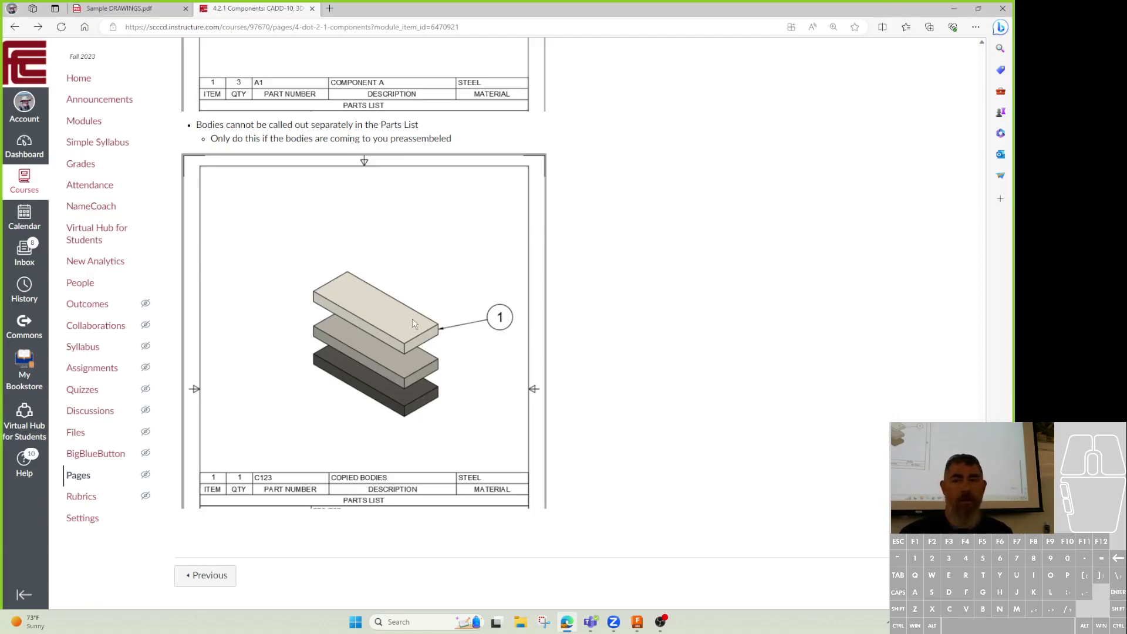
# - Return to Fusion 360 and close the Components v10 design
pyautogui.click(953, 8)
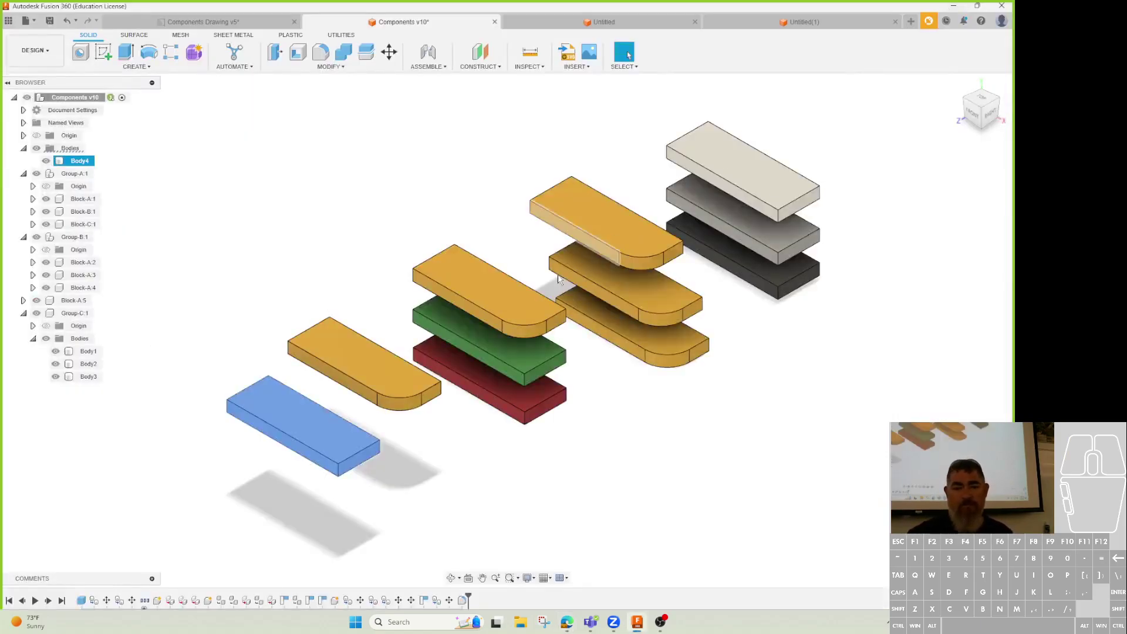
pyautogui.click(494, 22)
pyautogui.click(572, 328)
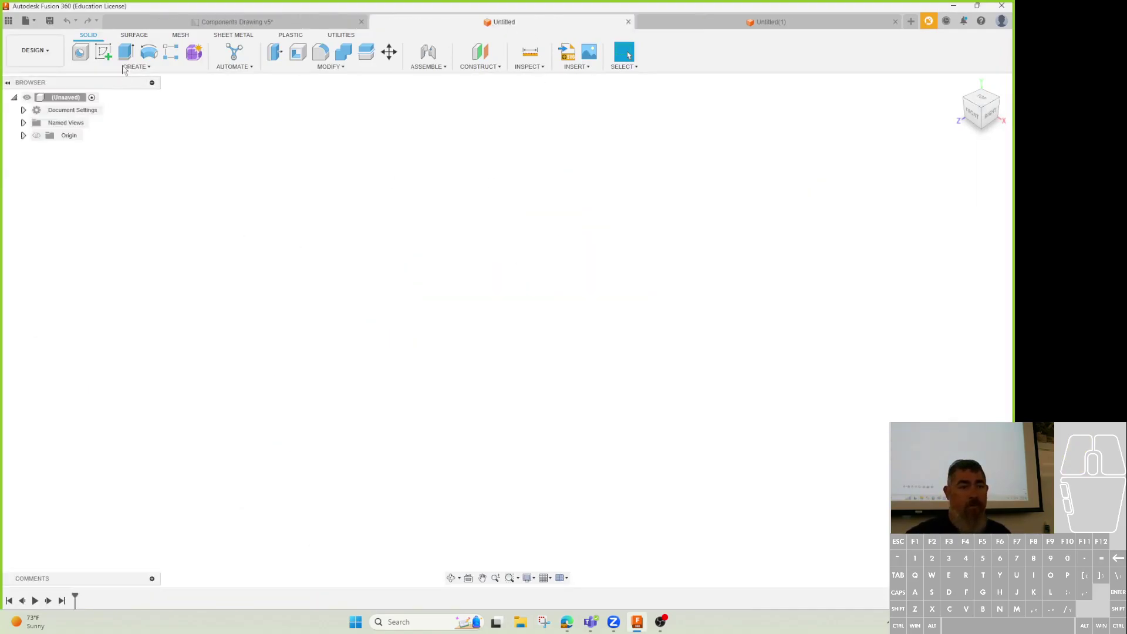
# - Start a sketch on the horizontal plane of the empty design and draw a rectangle with one corner at the origin
pyautogui.click(108, 56)
pyautogui.click(513, 359)
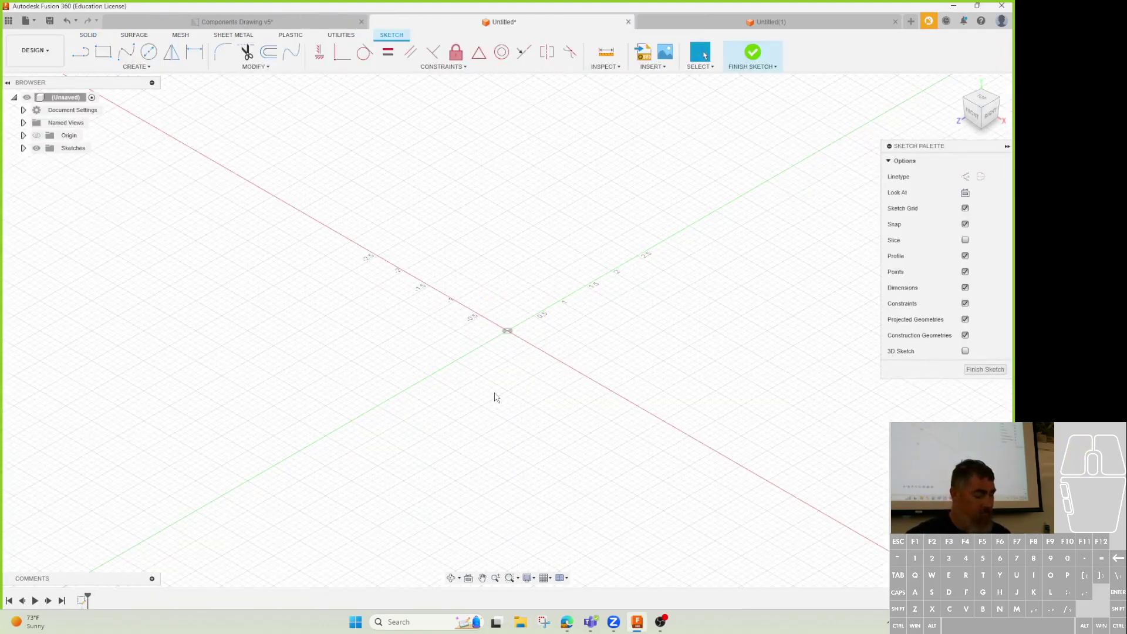
pyautogui.press('r')
pyautogui.click(507, 332)
pyautogui.click(522, 499)
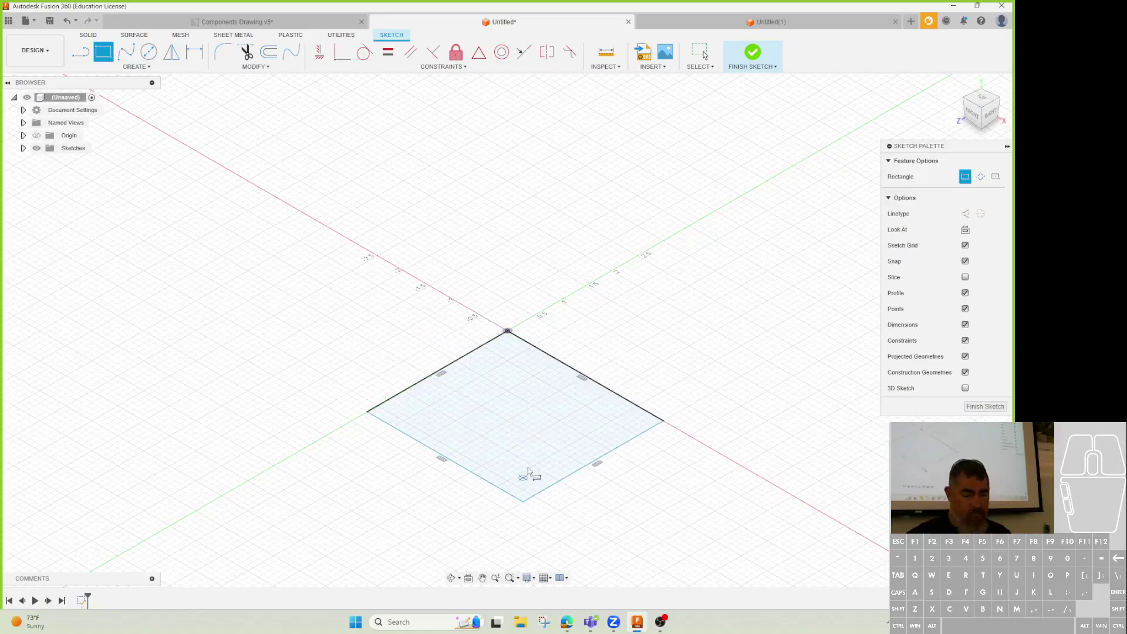
pyautogui.press('f')
pyautogui.press('Escape')
# - Dimension the rectangle's sides as 2.00 in along the sketch's green axis and 1.00 in along its red axis
pyautogui.press('d')
pyautogui.click(468, 356)
pyautogui.click(449, 332)
pyautogui.write('2')
pyautogui.press('Return')
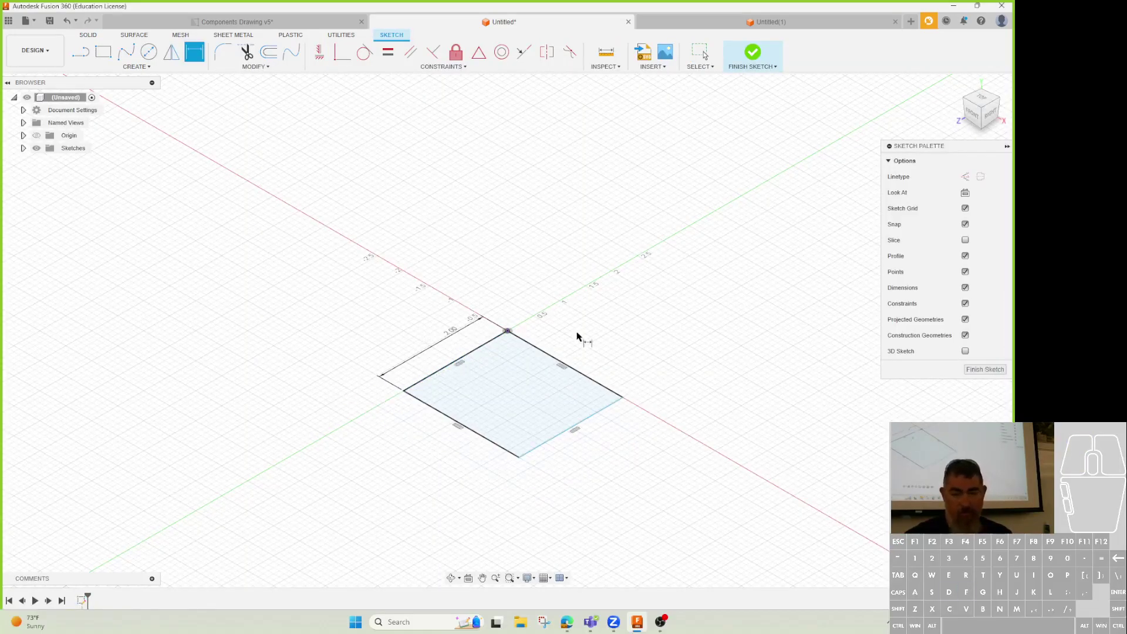
pyautogui.click(558, 363)
pyautogui.click(581, 350)
pyautogui.write('1')
pyautogui.press('Return')
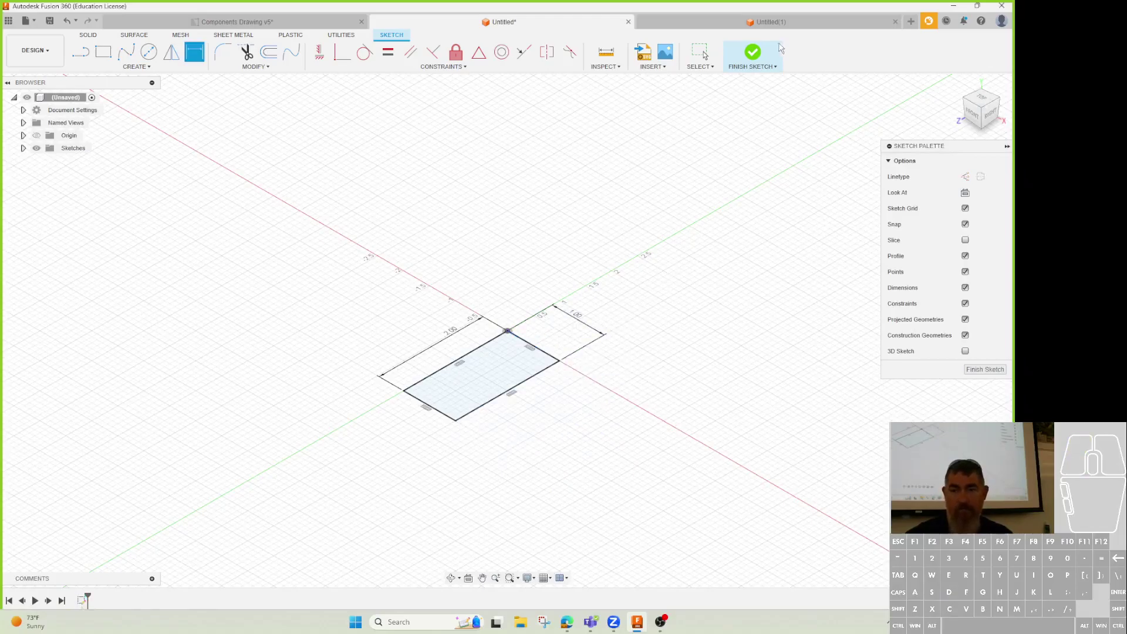
# - Finish the sketch and extrude the rectangle 0.40 in as a new component
pyautogui.click(754, 53)
pyautogui.click(126, 53)
pyautogui.moveTo(481, 364)
pyautogui.mouseDown()
pyautogui.moveTo(478, 330)
pyautogui.moveTo(478, 345)
pyautogui.mouseUp()
pyautogui.click(961, 297)
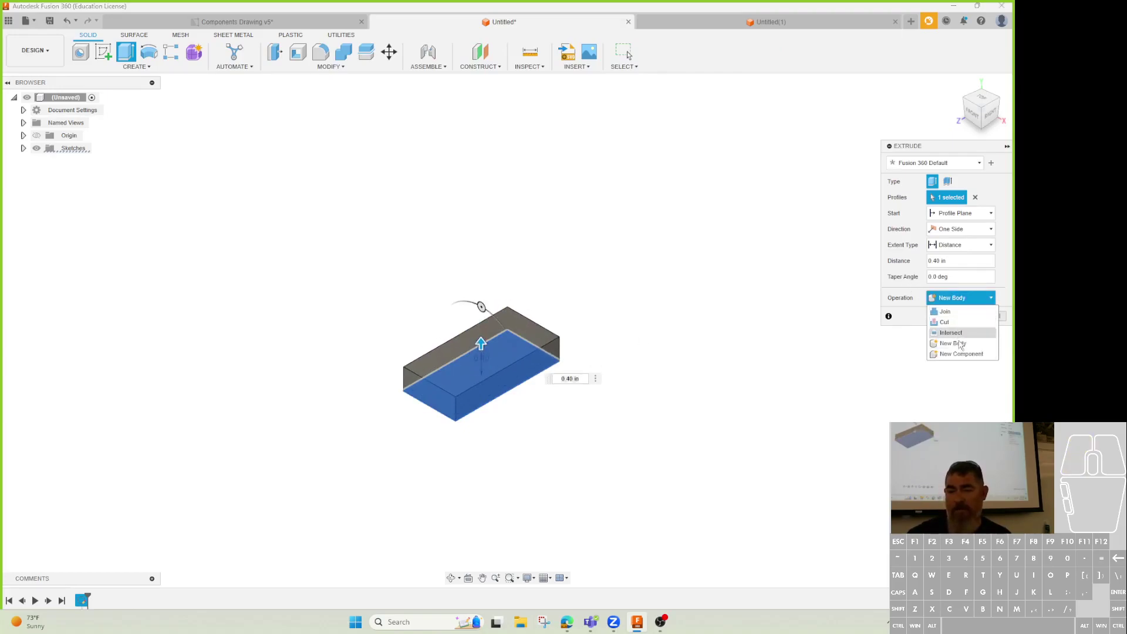
pyautogui.click(960, 354)
pyautogui.click(953, 317)
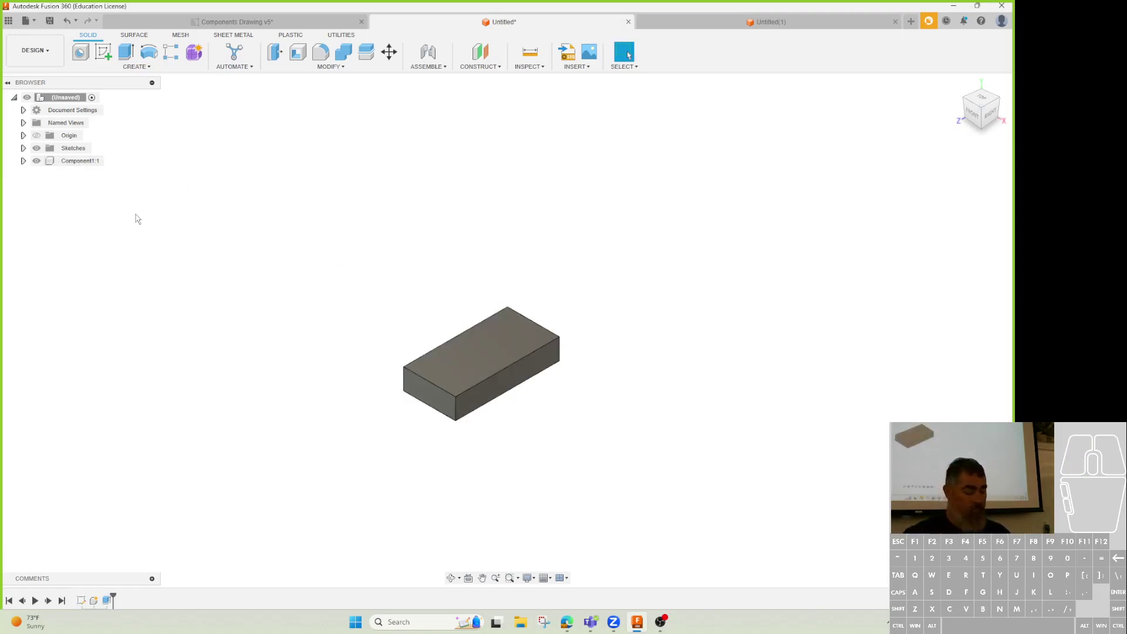
# - Create a copy of the box component with Move/Copy and offset it along the X axis, clear of the original
pyautogui.press('m')
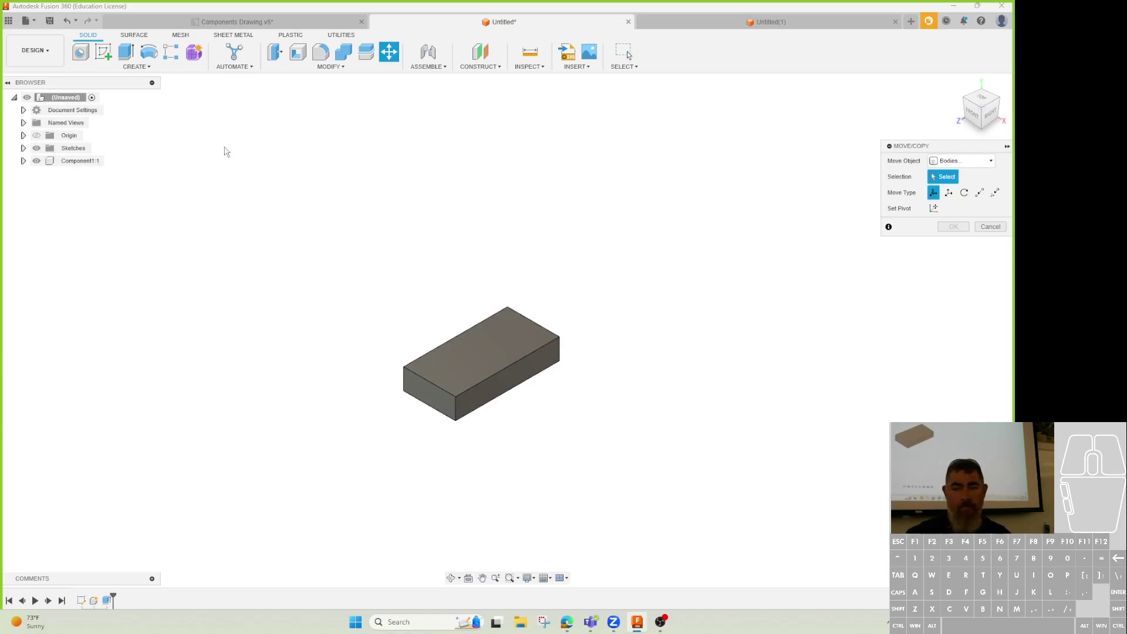
pyautogui.click(962, 161)
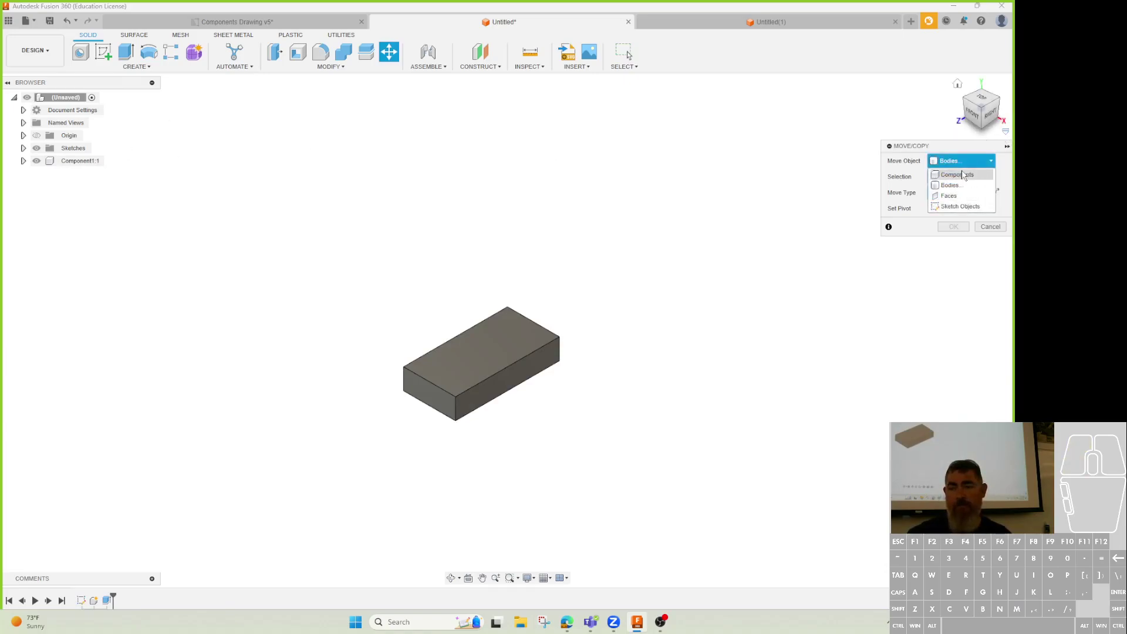
pyautogui.click(962, 175)
pyautogui.click(55, 158)
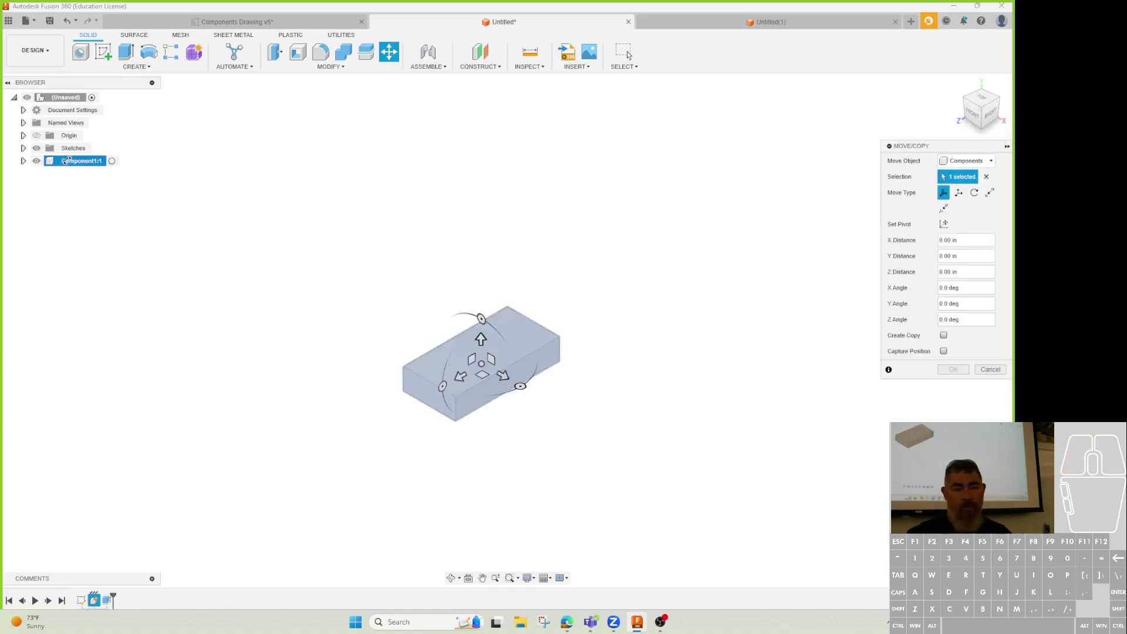
pyautogui.click(943, 336)
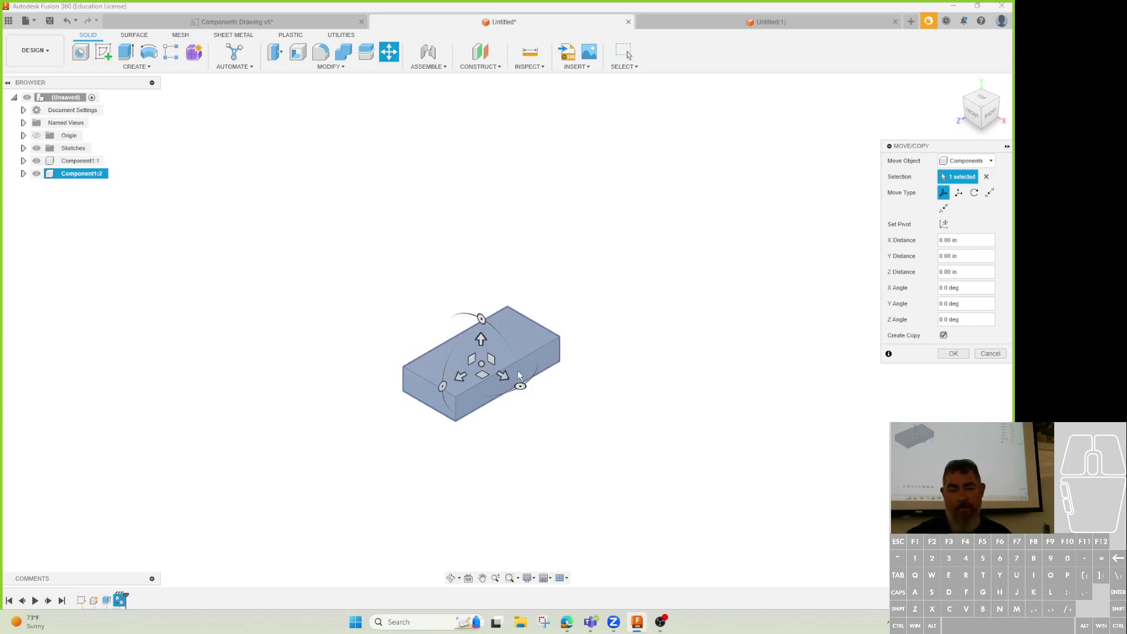
pyautogui.moveTo(502, 376); pyautogui.dragTo(618, 446)
pyautogui.click(953, 354)
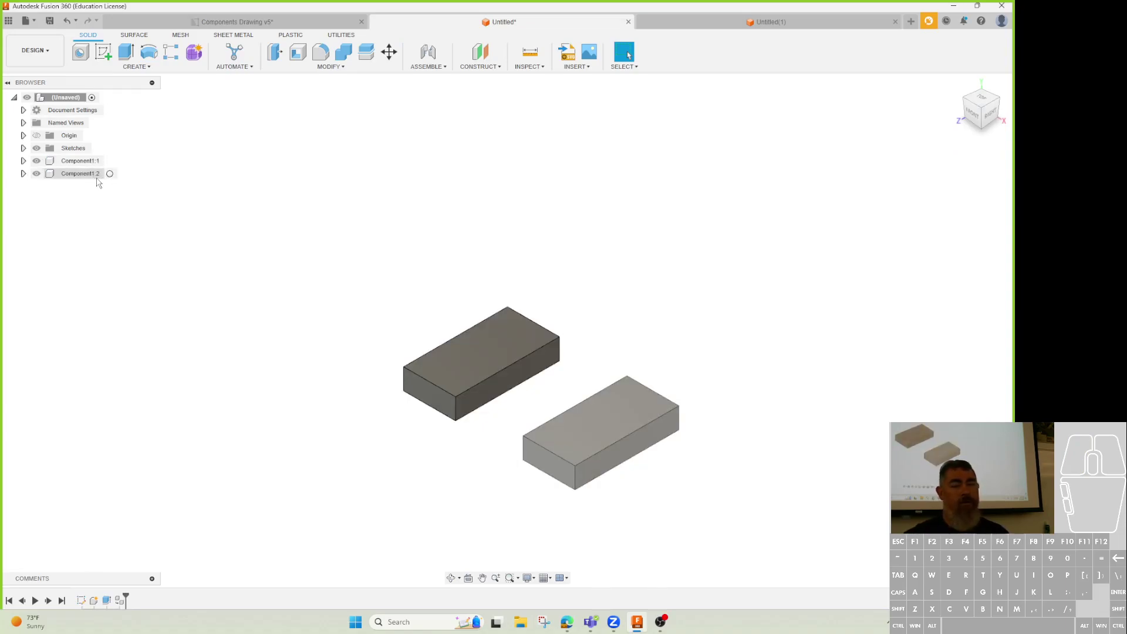
# - Rename the first box component as box1 and clear the selection
pyautogui.click(80, 162)
pyautogui.click(80, 162)
pyautogui.write('bo')
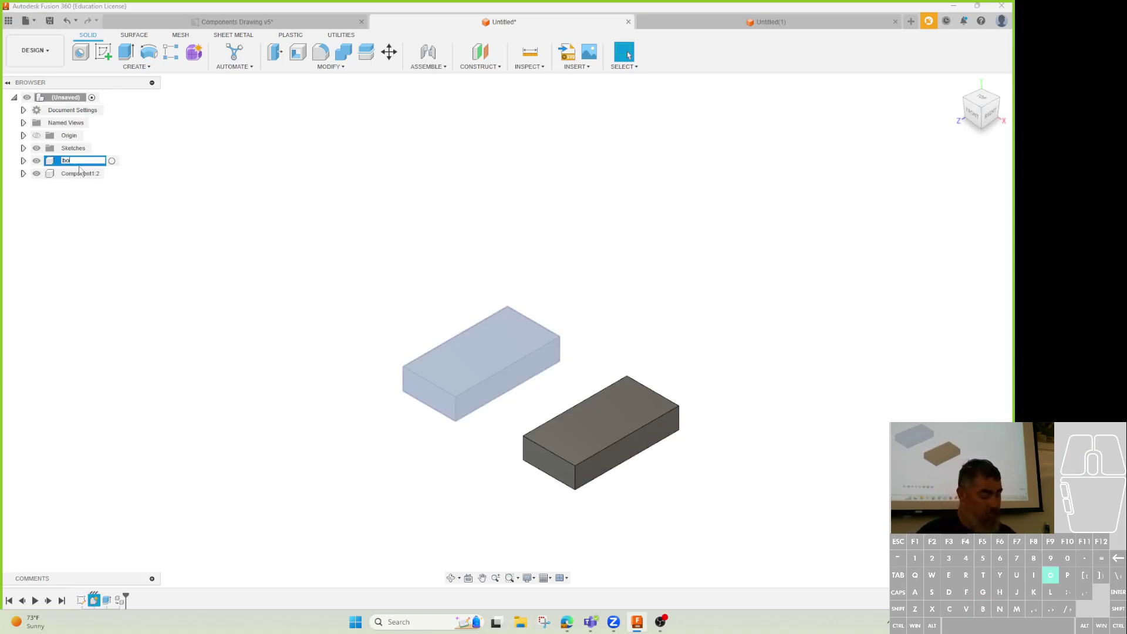
pyautogui.write('x1')
pyautogui.press('Return')
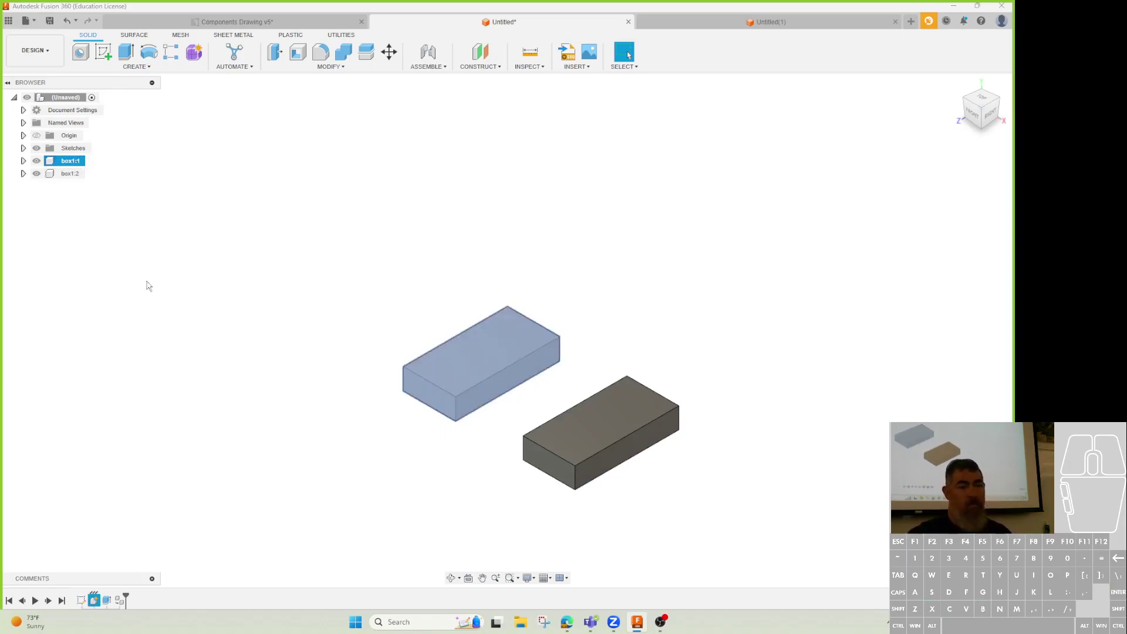
pyautogui.click(157, 286)
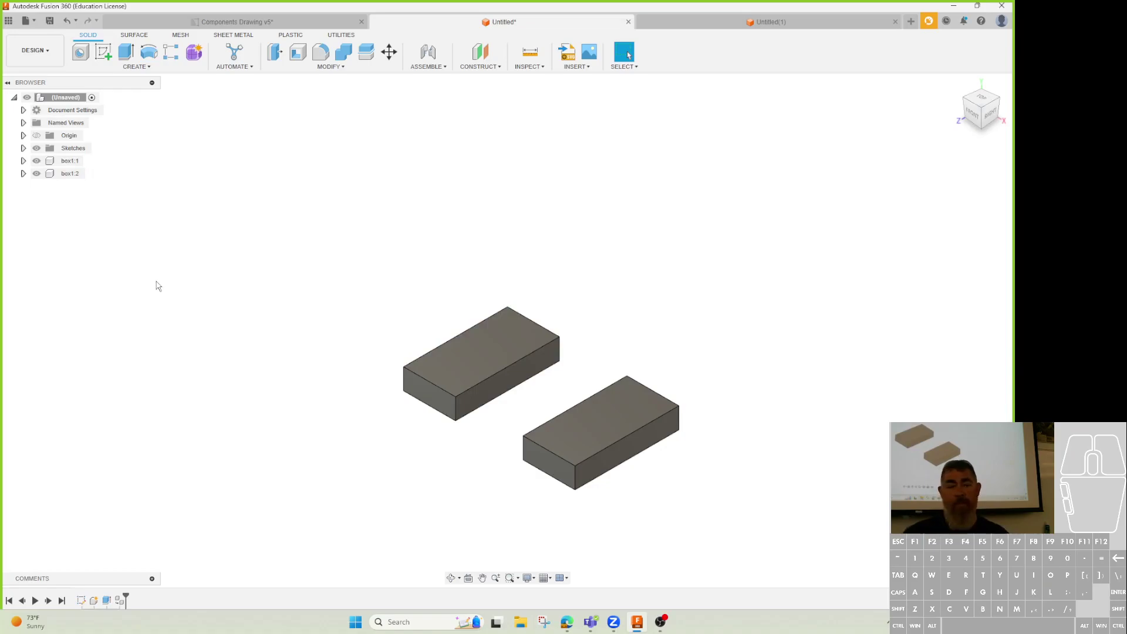
# - Fillet the nearest vertical corner edge of the original box
pyautogui.click(321, 52)
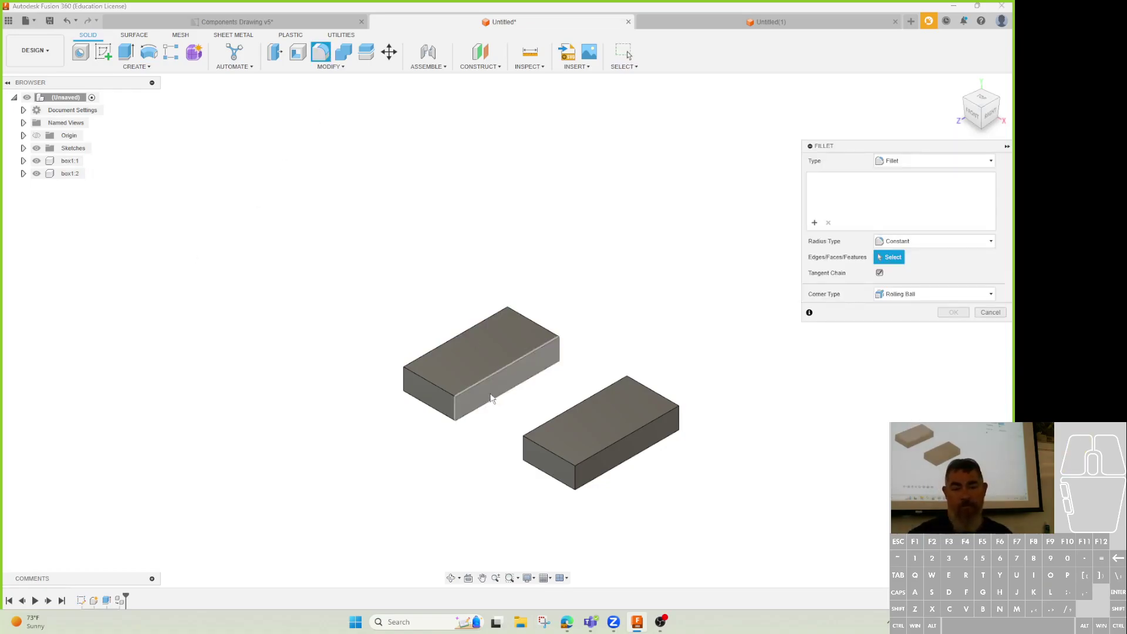
pyautogui.click(455, 404)
pyautogui.moveTo(456, 408); pyautogui.dragTo(453, 397)
pyautogui.click(953, 328)
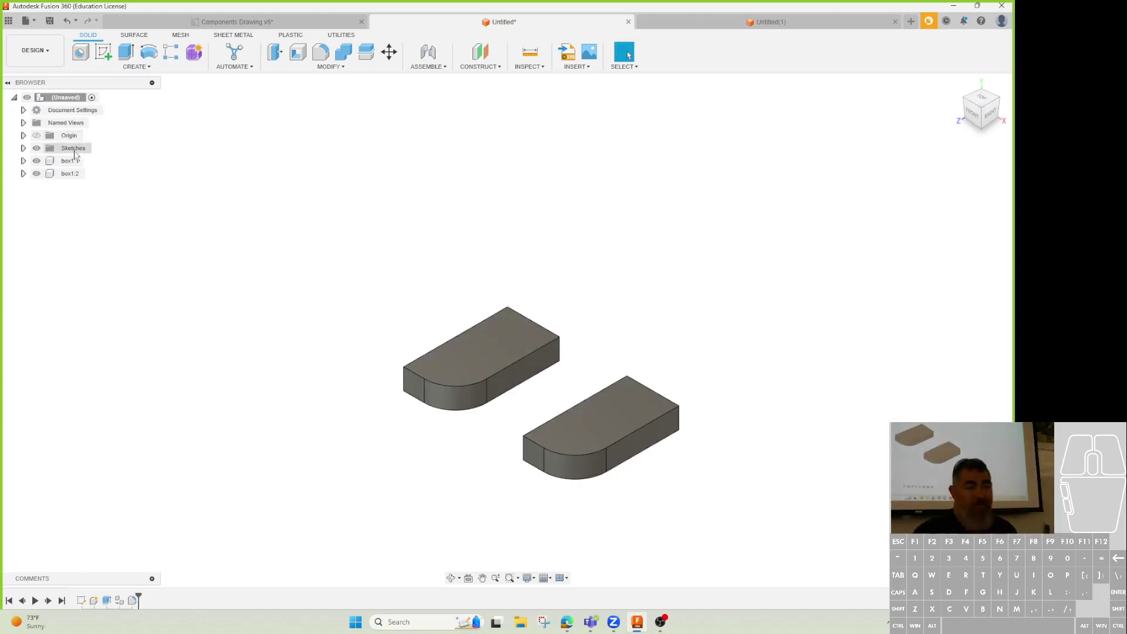
# - Copy and paste the second box1 instance, and place the pasted component farther along the X axis
pyautogui.click(68, 163)
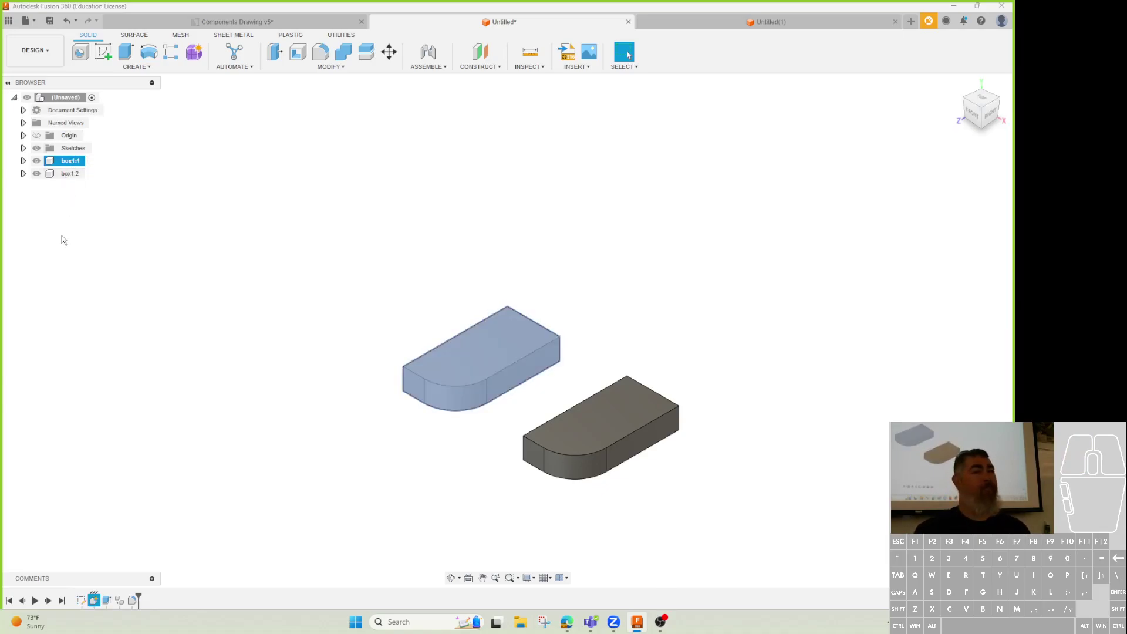
pyautogui.click(69, 174)
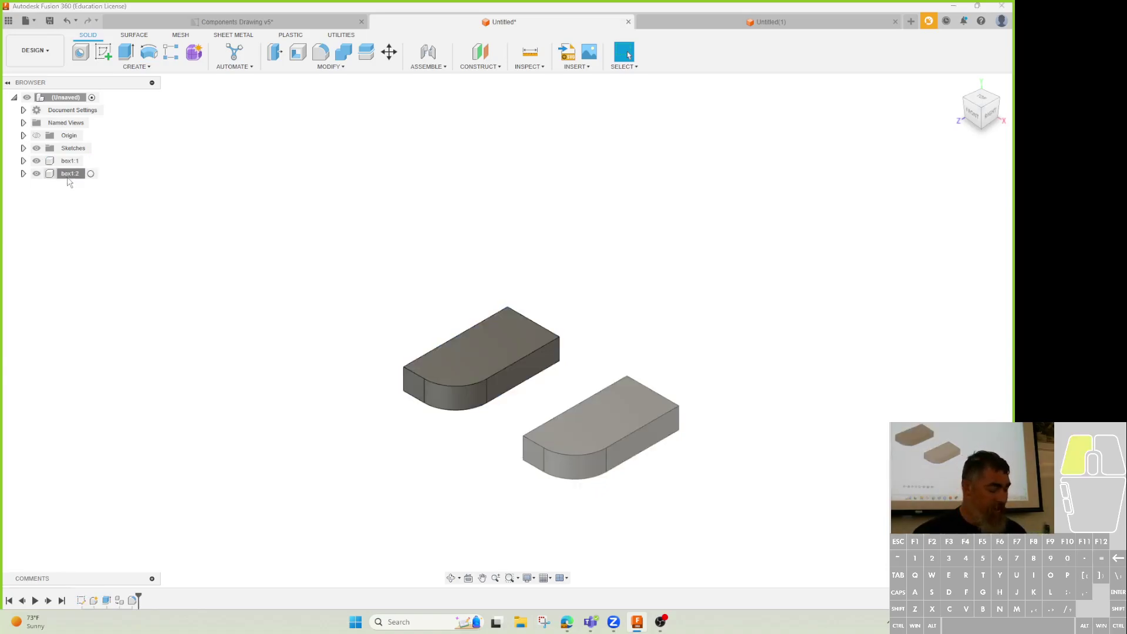
pyautogui.hotkey('ctrl', 'c')
pyautogui.hotkey('ctrl', 'v')
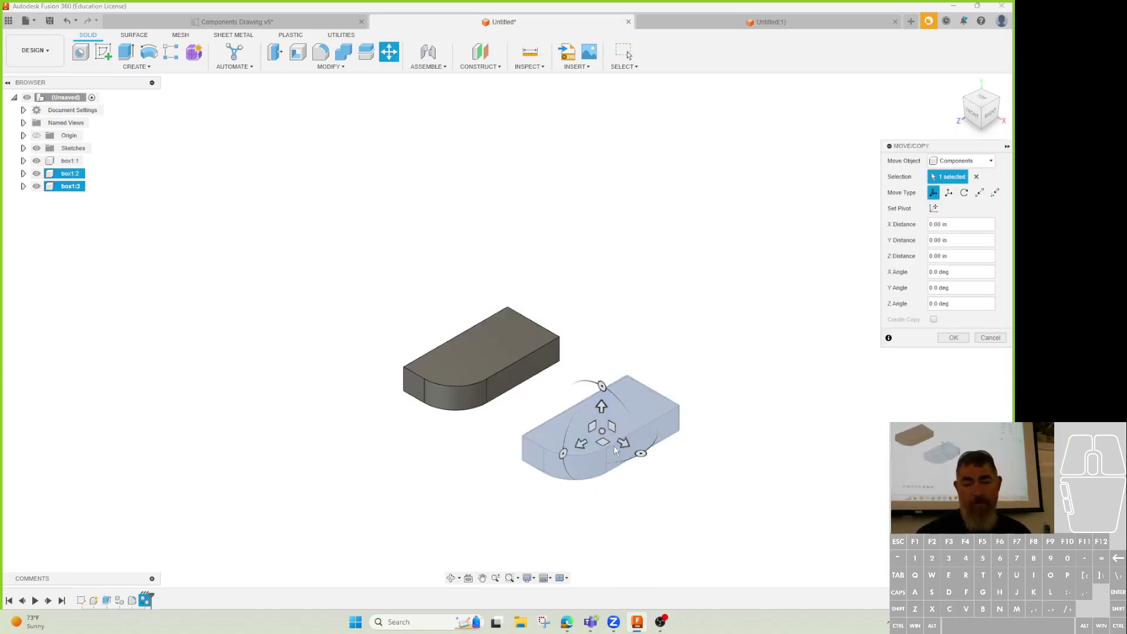
pyautogui.moveTo(624, 437); pyautogui.dragTo(717, 485)
pyautogui.click(953, 337)
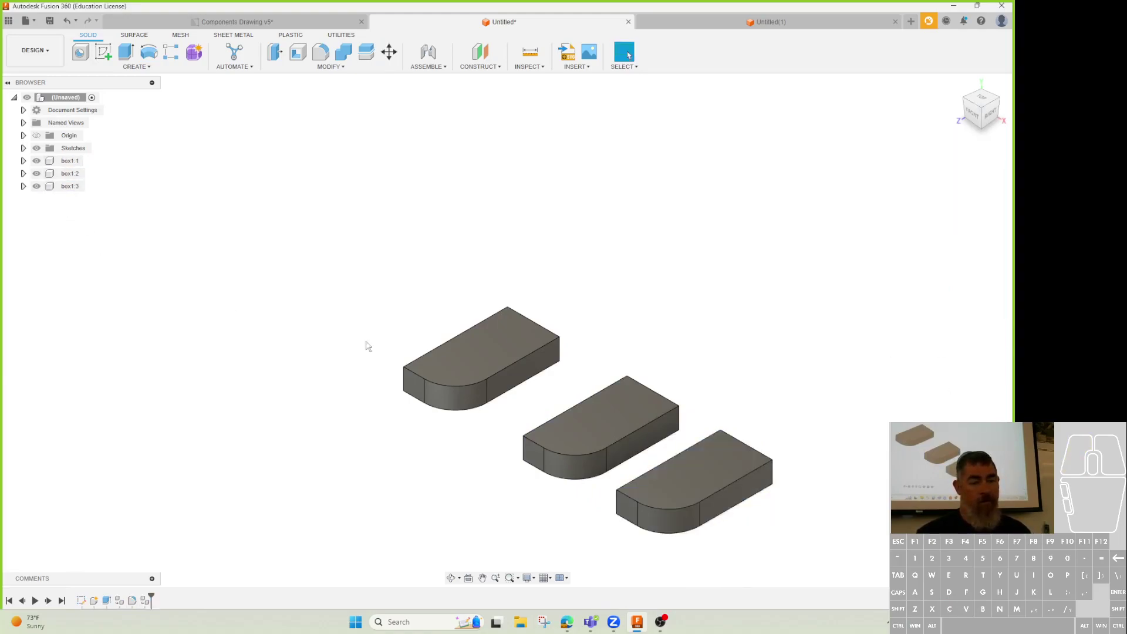
pyautogui.click(125, 52)
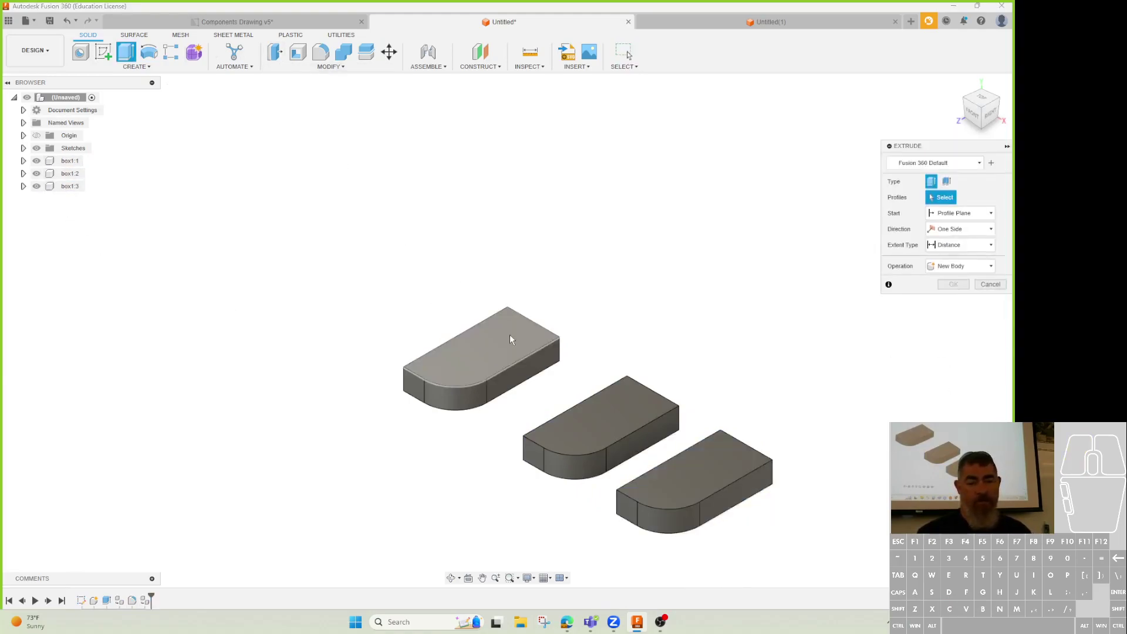
pyautogui.click(508, 337)
pyautogui.moveTo(508, 337); pyautogui.dragTo(508, 292)
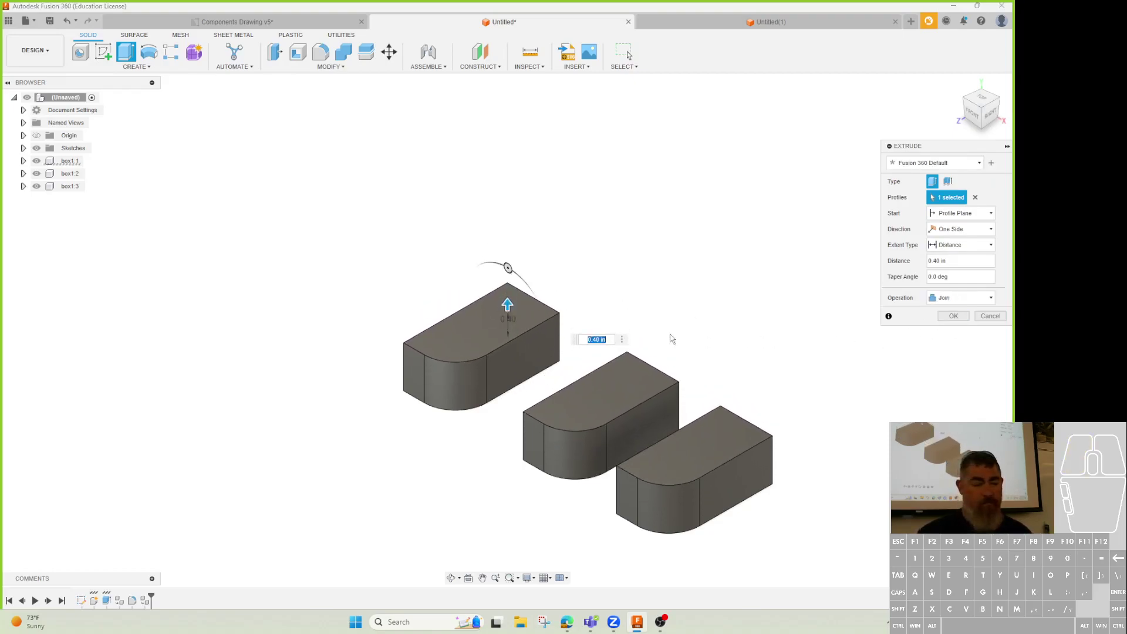
pyautogui.press('Escape')
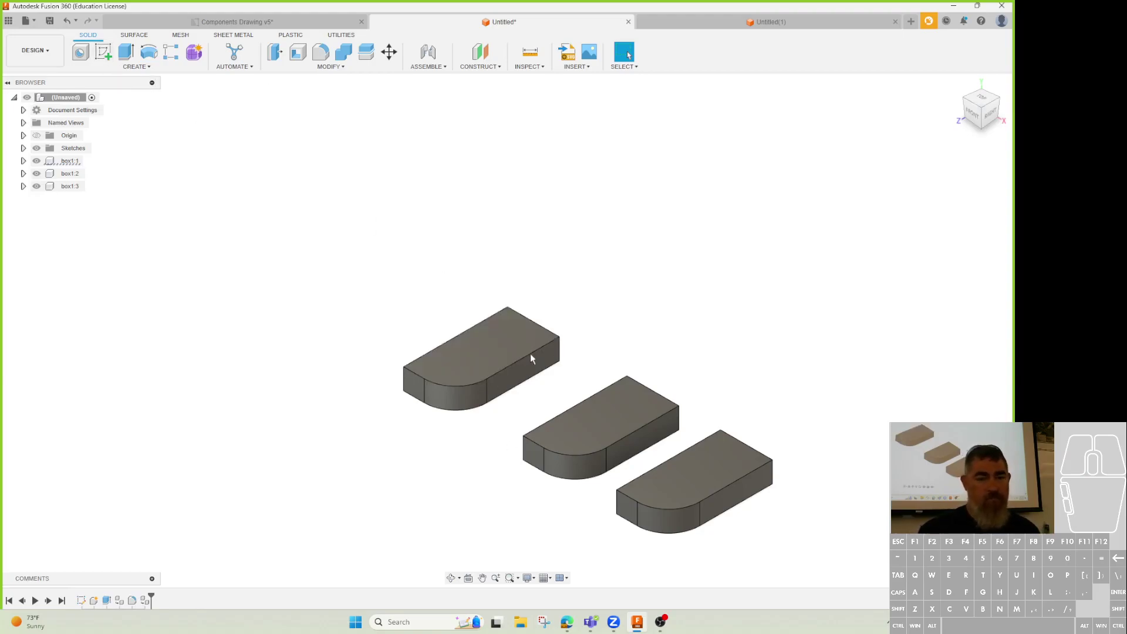
pyautogui.click(126, 51)
# - Start a sketch on the first box's top face and draw a small rectangle from its square back corner at the origin
pyautogui.click(103, 51)
pyautogui.click(481, 350)
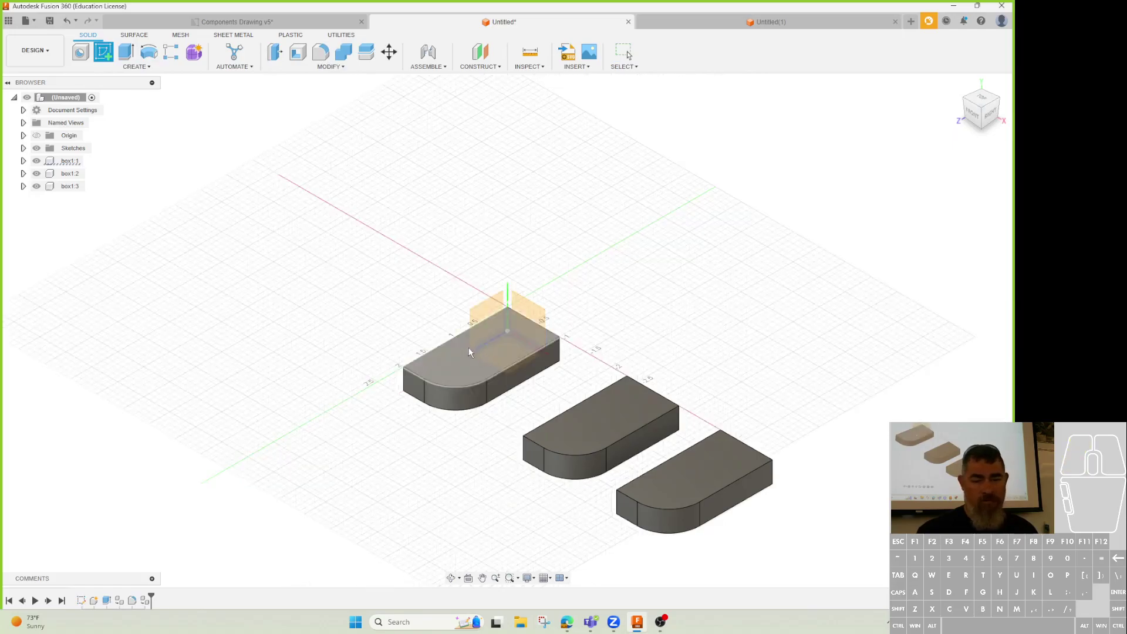
pyautogui.press('r')
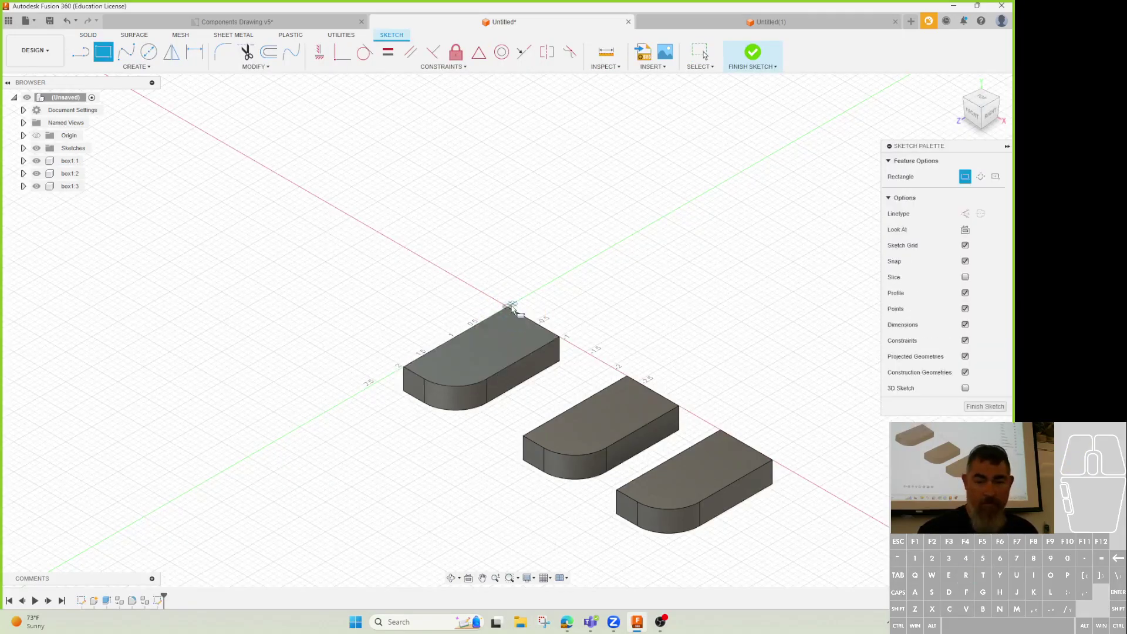
pyautogui.click(495, 344)
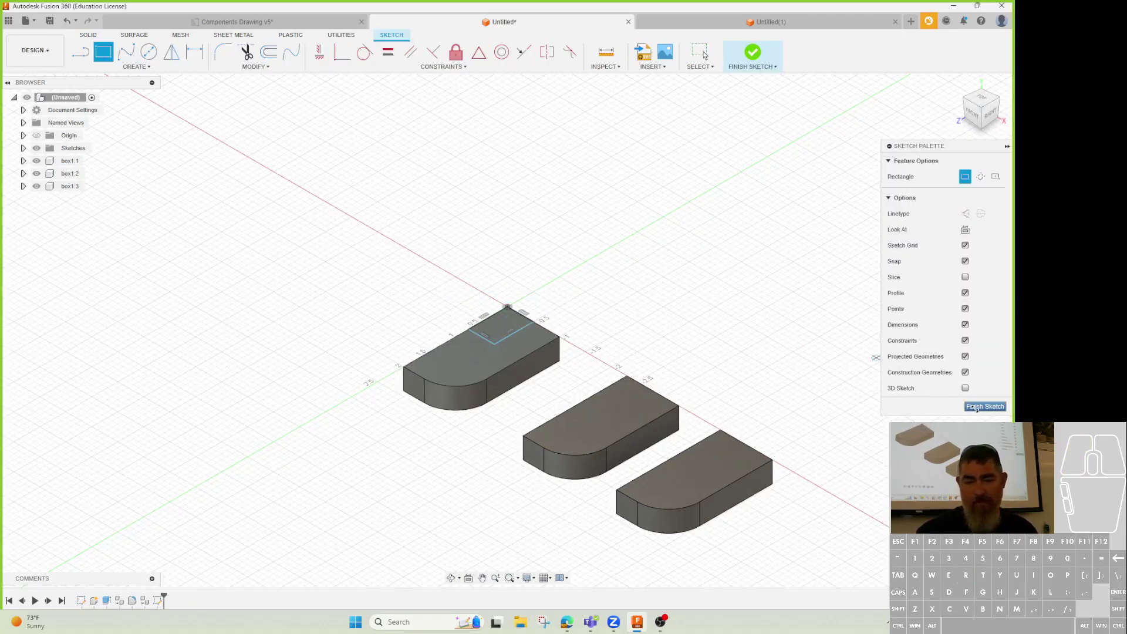
# - Dimension the rectangle's sides as 0.50 in along the red axis and about 0.75 in along the green axis, and finish the sketch
pyautogui.press('d')
pyautogui.click(486, 320)
pyautogui.click(395, 284)
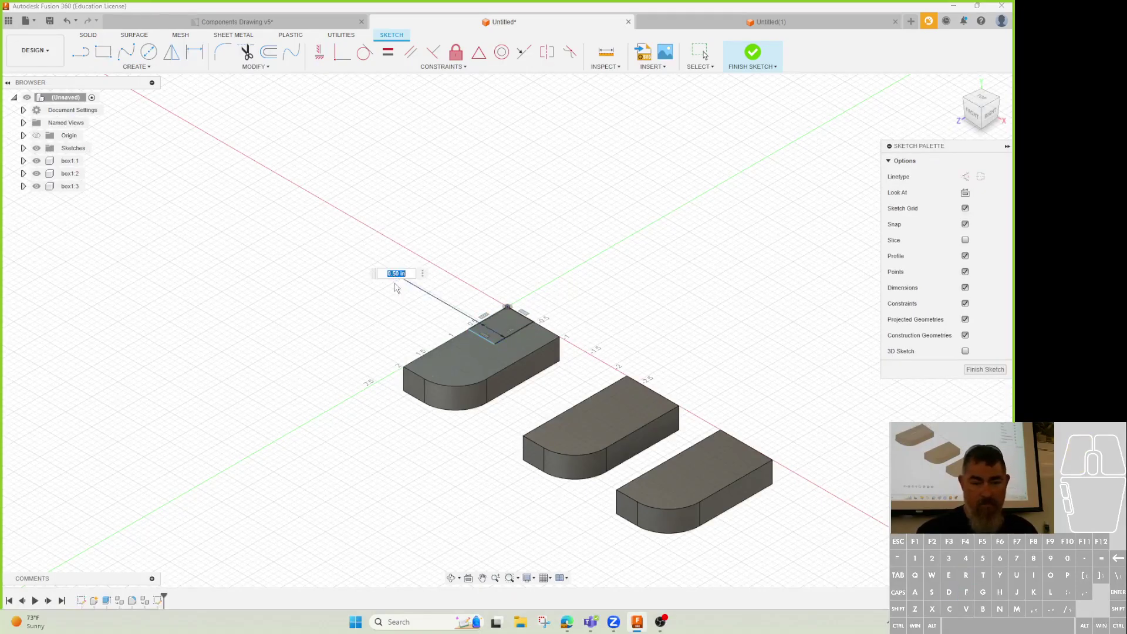
pyautogui.press('Return')
pyautogui.click(514, 333)
pyautogui.click(569, 320)
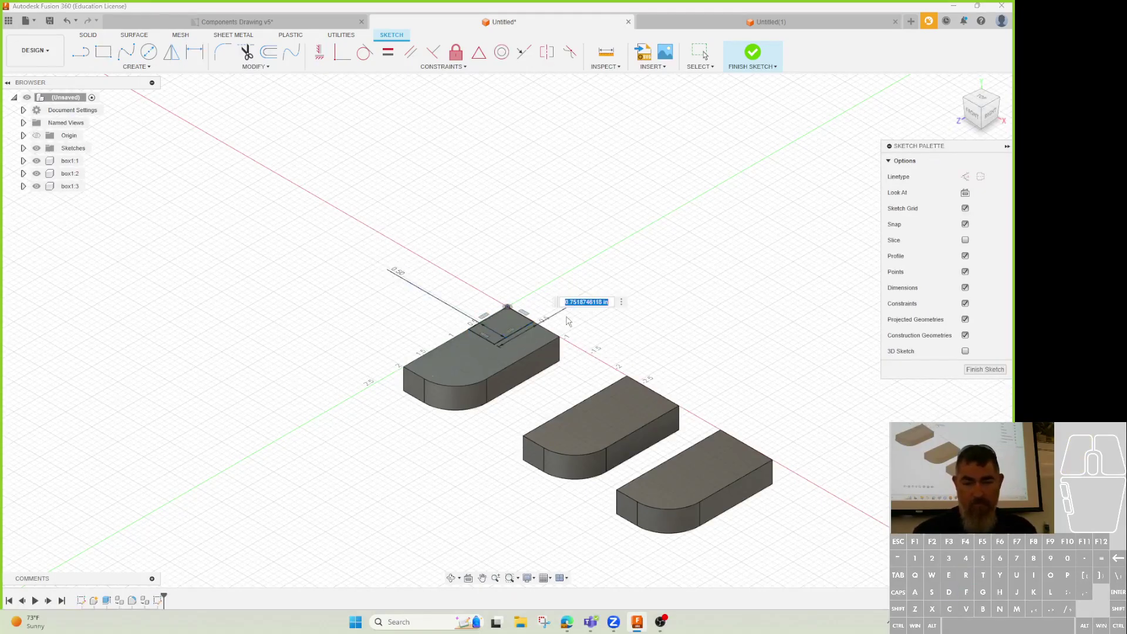
pyautogui.press('Return')
pyautogui.click(752, 53)
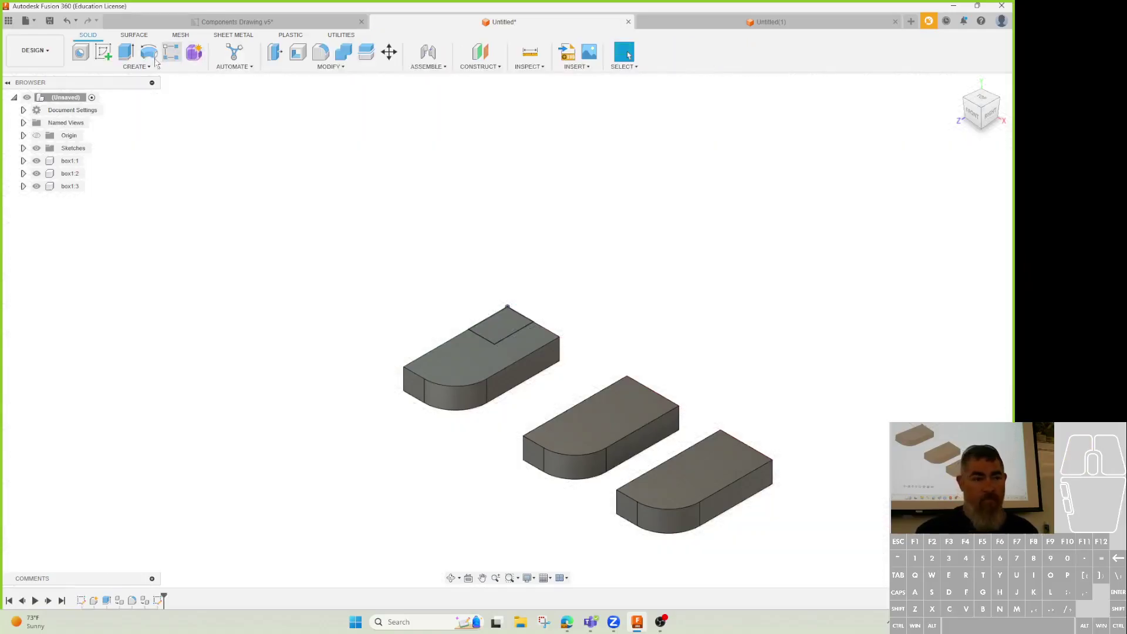
# - Extrude the small rectangle upward from the first box's top face
pyautogui.click(125, 55)
pyautogui.click(500, 324)
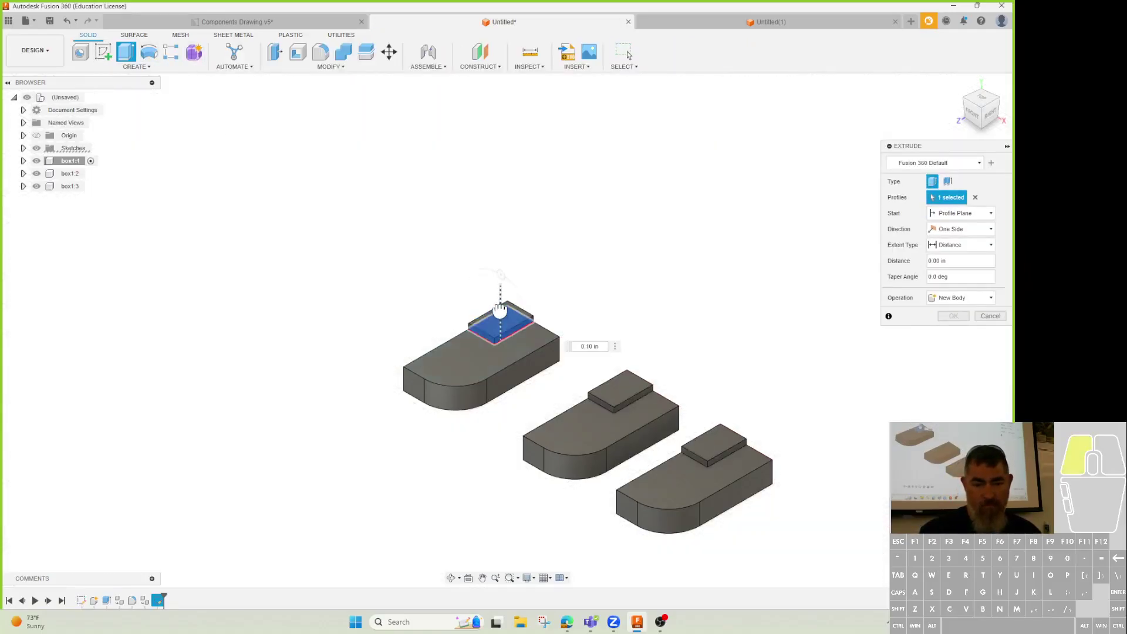
pyautogui.click(953, 315)
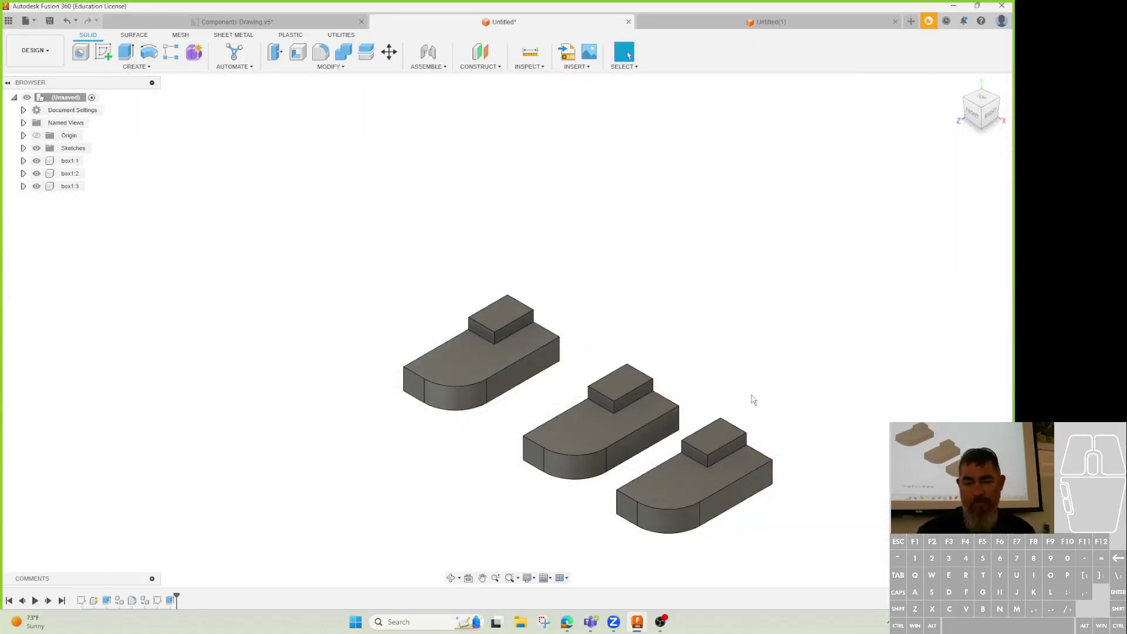
# - Highlight the three box1 instances one after another to compare them, and clear the selection
pyautogui.click(69, 160)
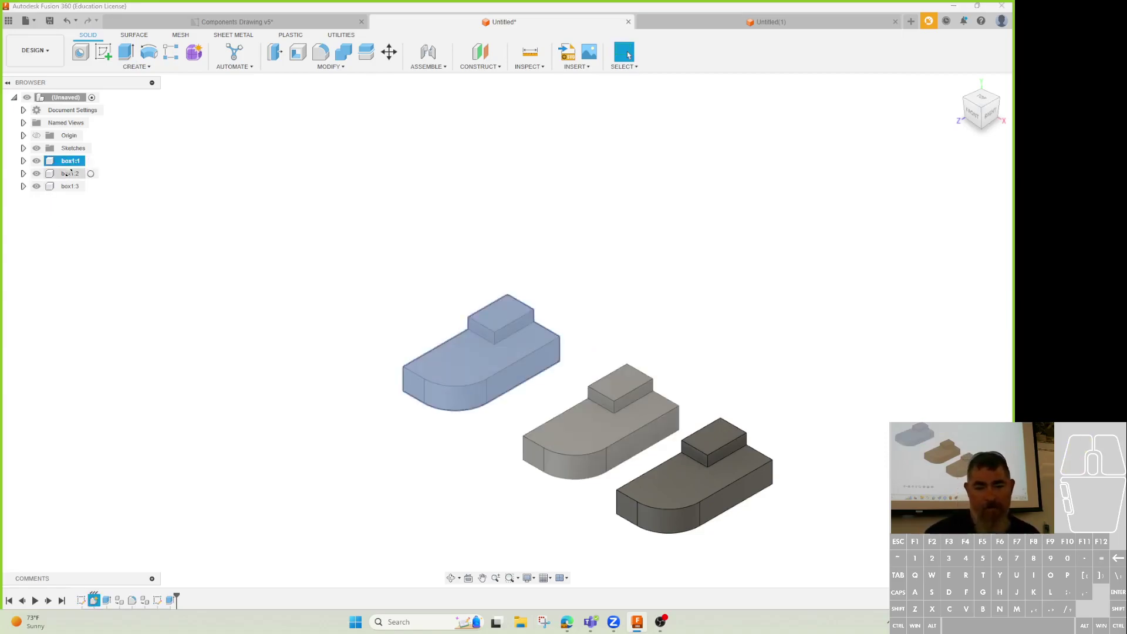
pyautogui.click(70, 173)
pyautogui.click(69, 186)
pyautogui.click(238, 401)
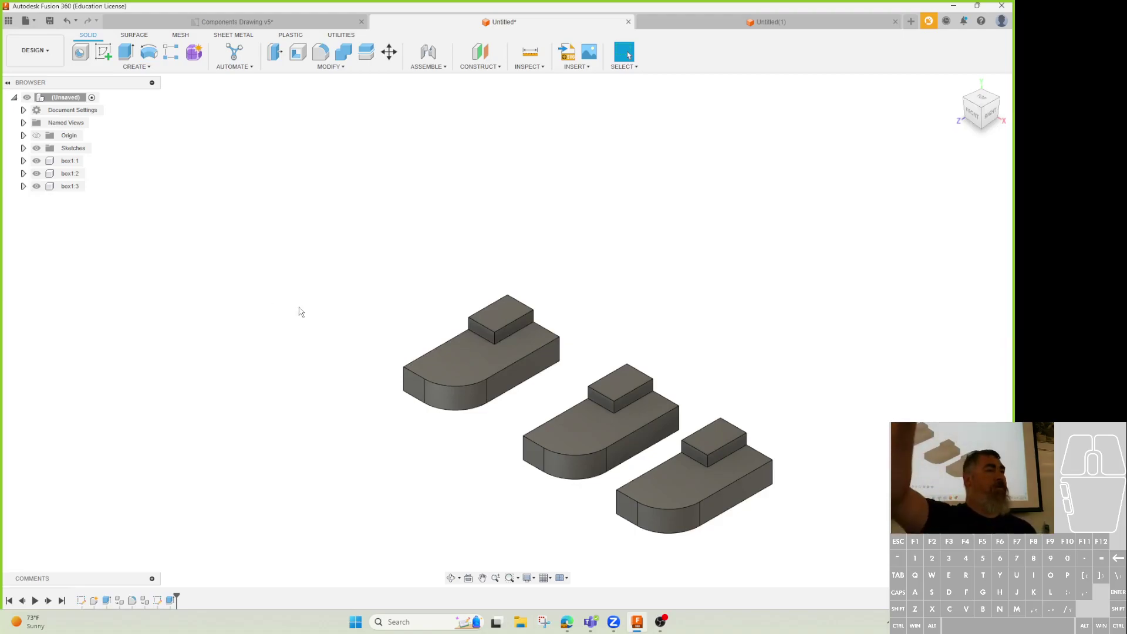
# - Mirror the first box1 component about its straight long side face and move the mirrored component clear of the original
pyautogui.keyDown('shift'); pyautogui.moveTo(312, 355); pyautogui.dragTo(393, 383, button='middle'); pyautogui.keyUp('shift')
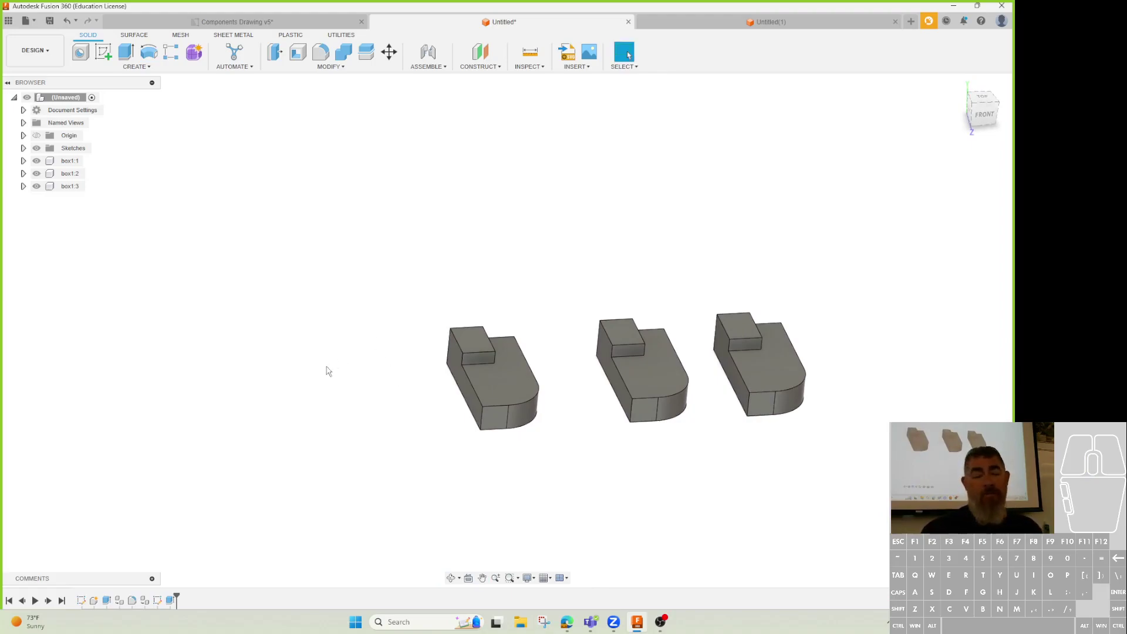
pyautogui.click(125, 68)
pyautogui.click(114, 293)
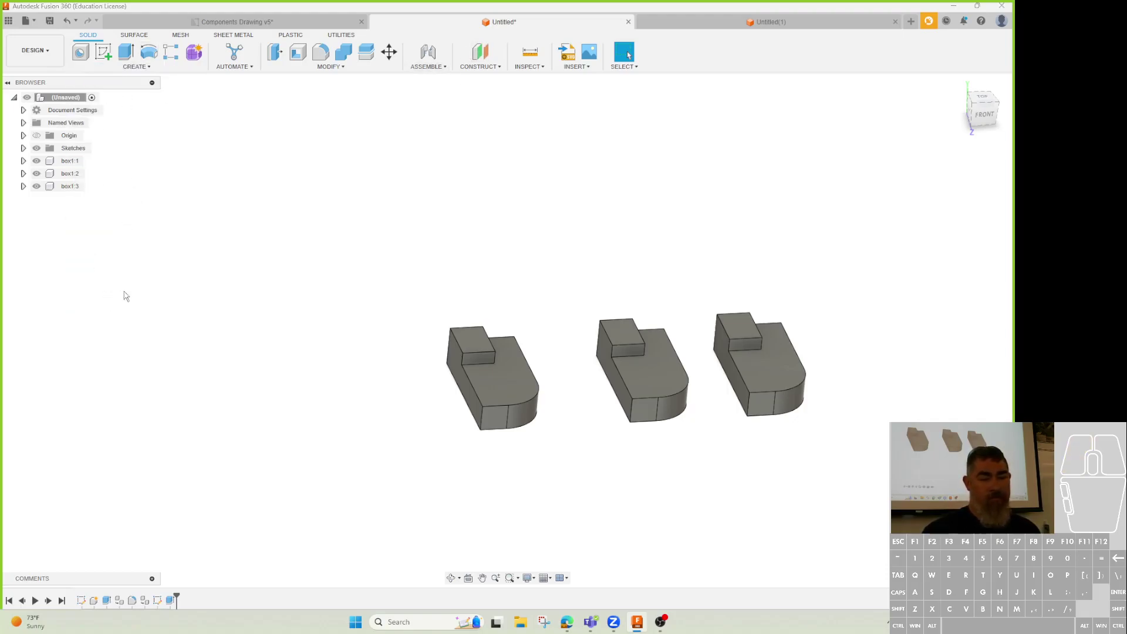
pyautogui.click(970, 162)
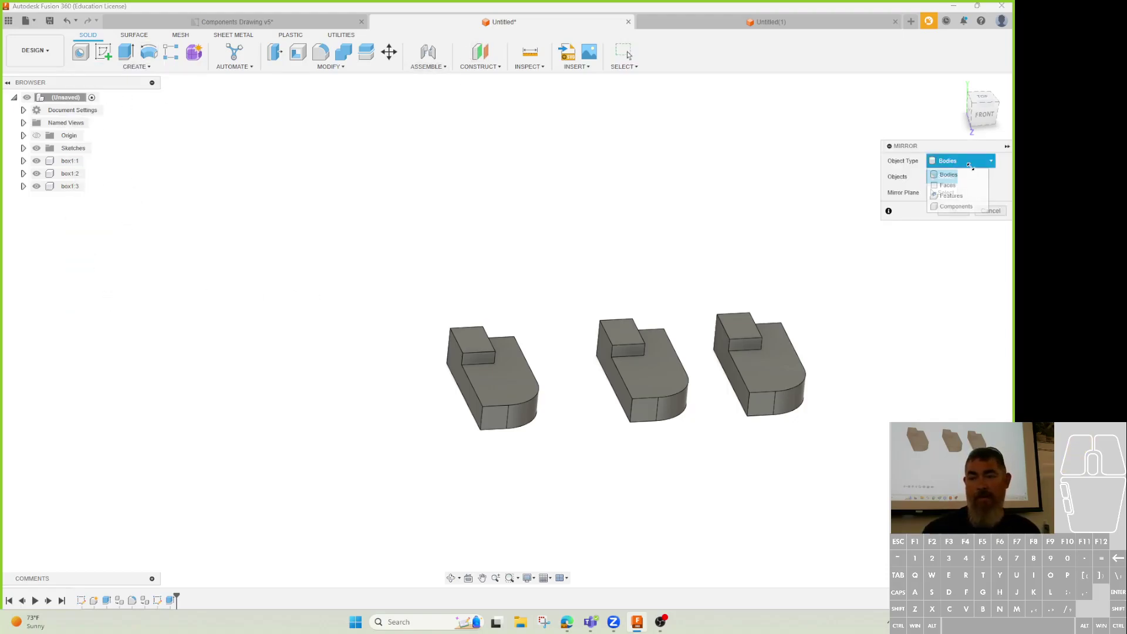
pyautogui.click(956, 206)
pyautogui.click(529, 376)
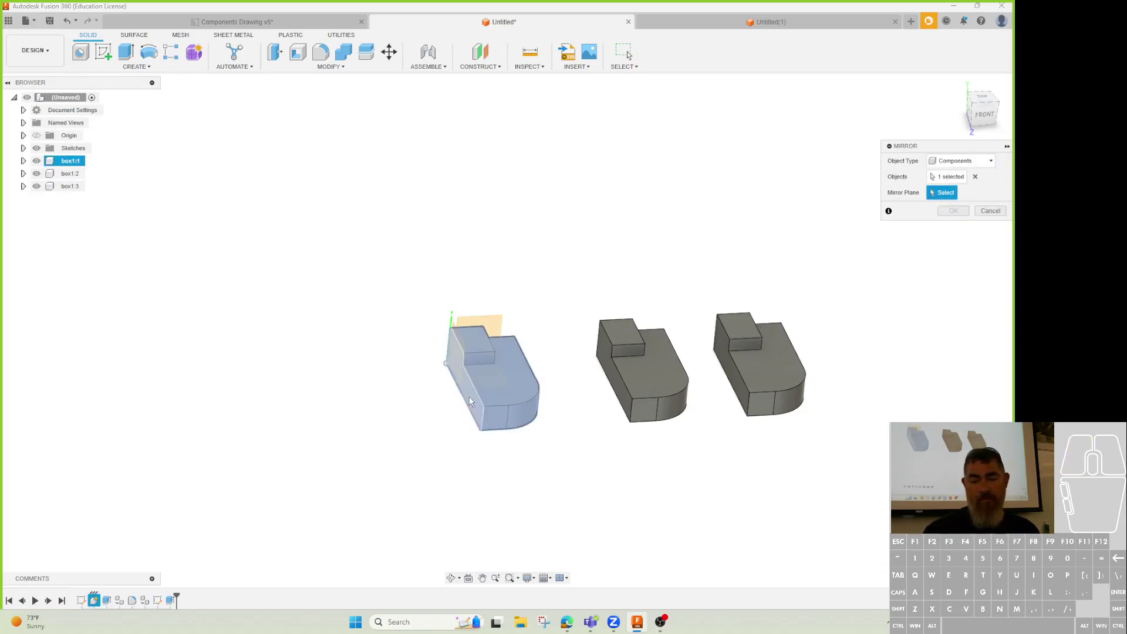
pyautogui.click(464, 378)
pyautogui.click(953, 210)
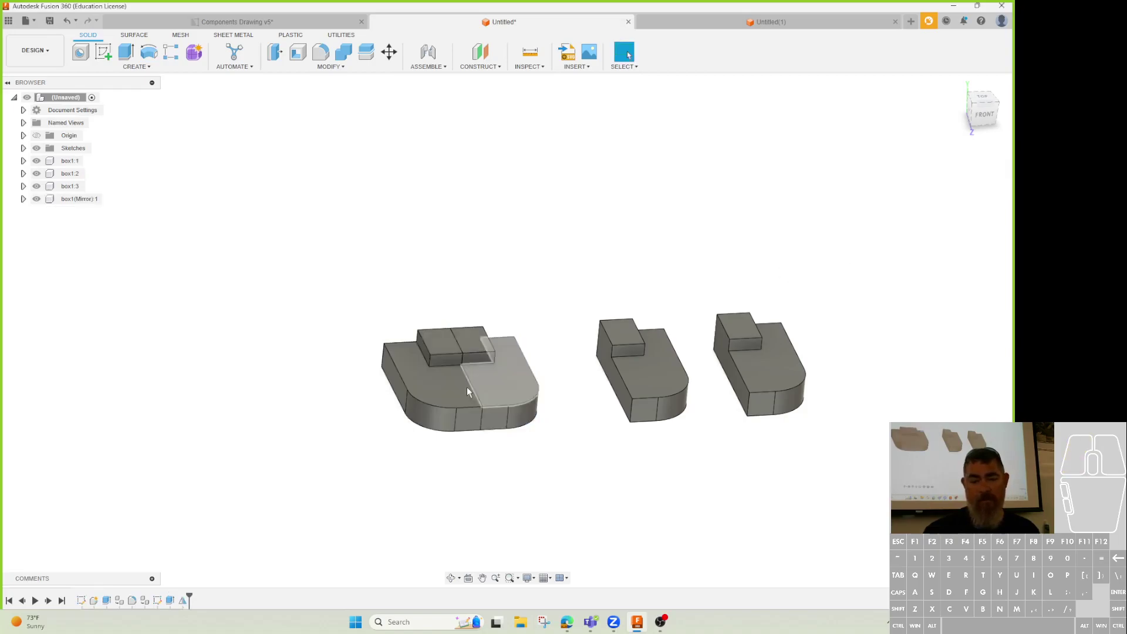
pyautogui.moveTo(435, 402); pyautogui.dragTo(347, 399)
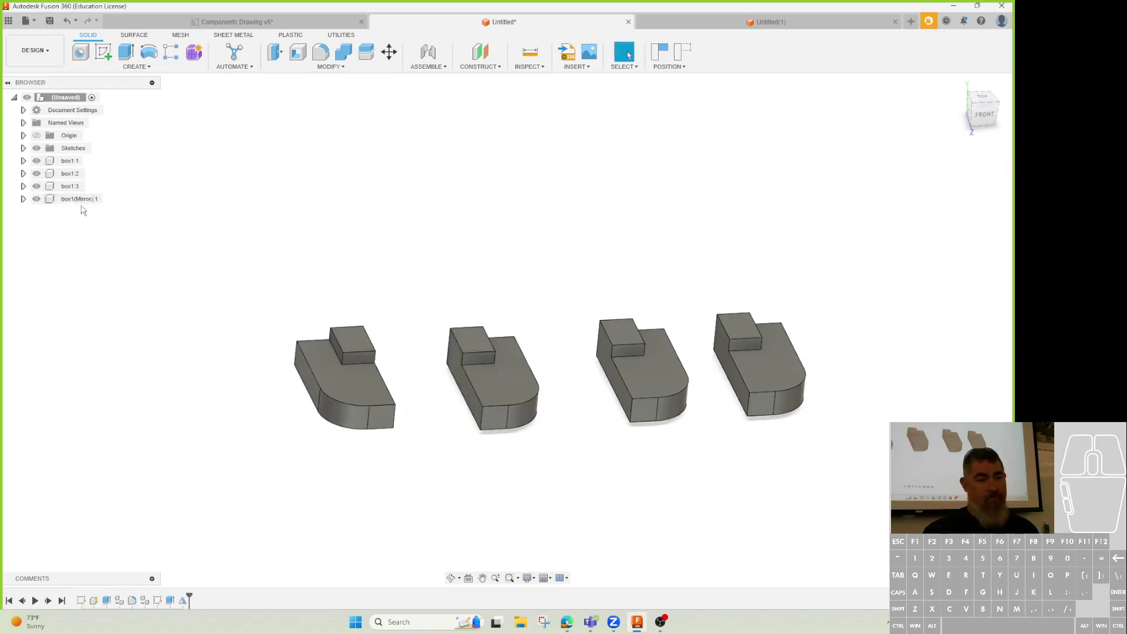
pyautogui.click(364, 227)
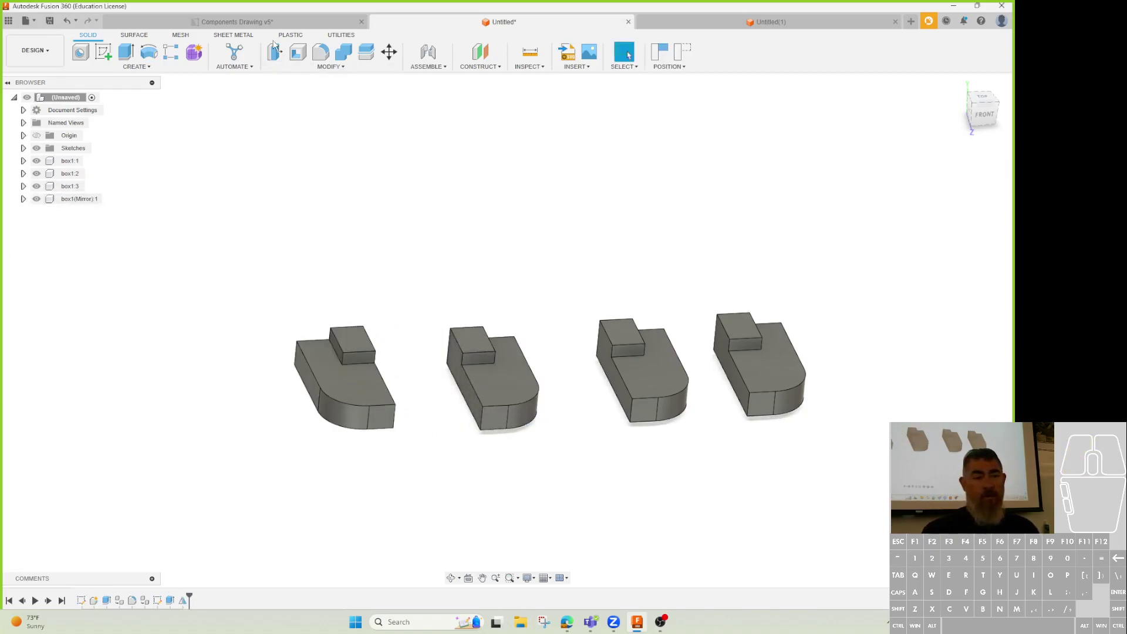
# - Cut a hole into the top face of the first box1 component near its rounded corner
pyautogui.click(500, 412)
pyautogui.click(534, 332)
pyautogui.press('h')
pyautogui.click(521, 389)
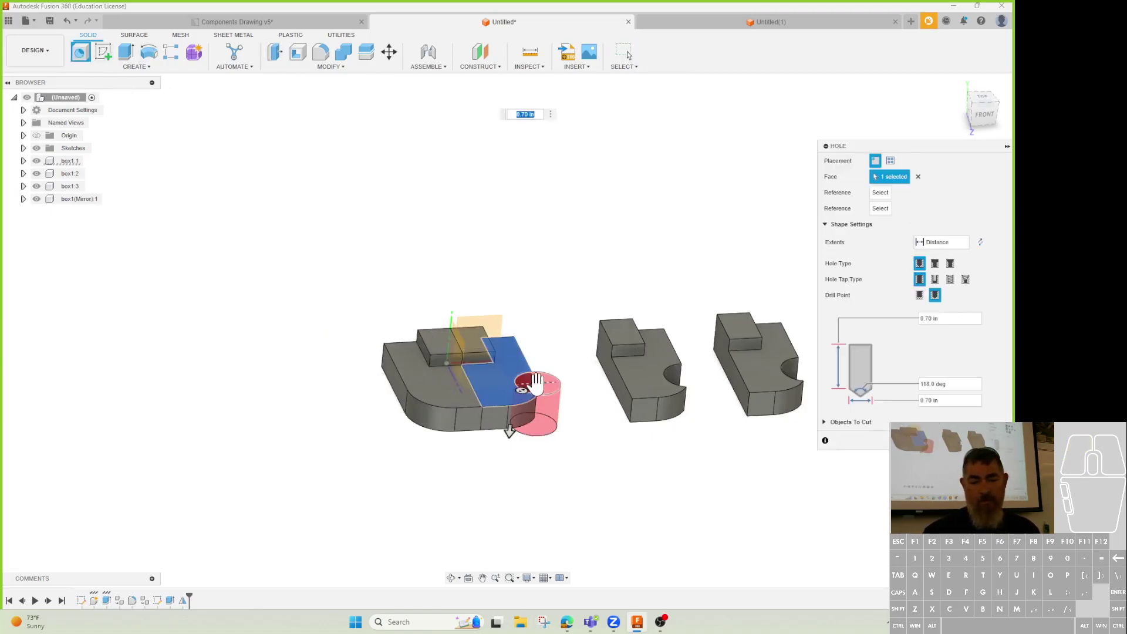
pyautogui.press('Return')
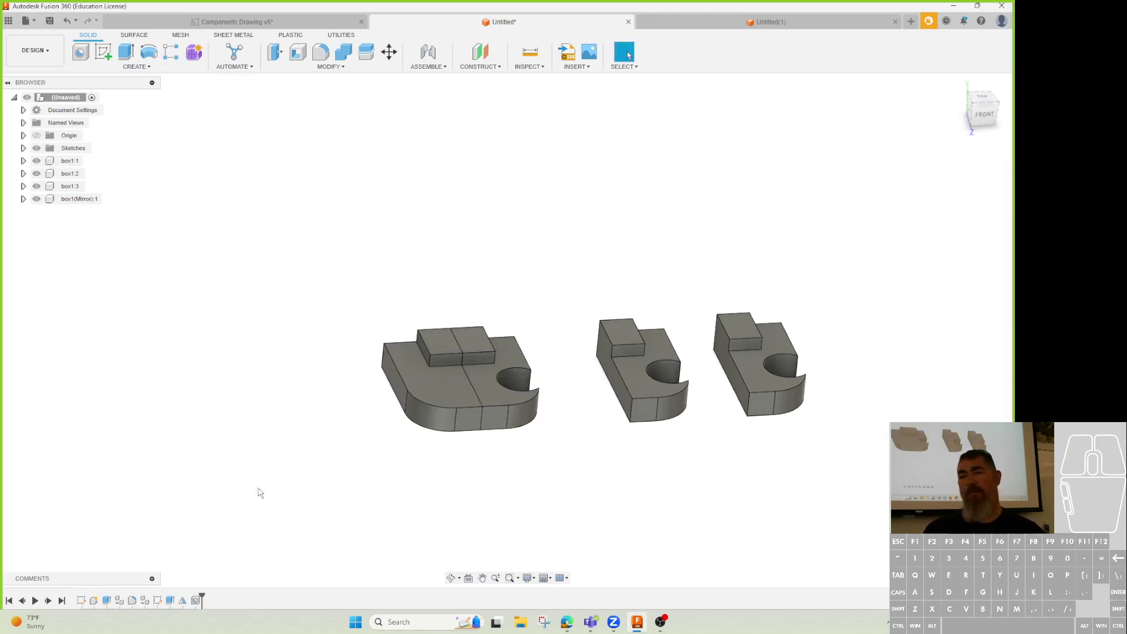
# - Delete the hole and recreate it ahead of the mirror in the timeline, at the rounded edge of the first box1's top face
pyautogui.click(197, 601)
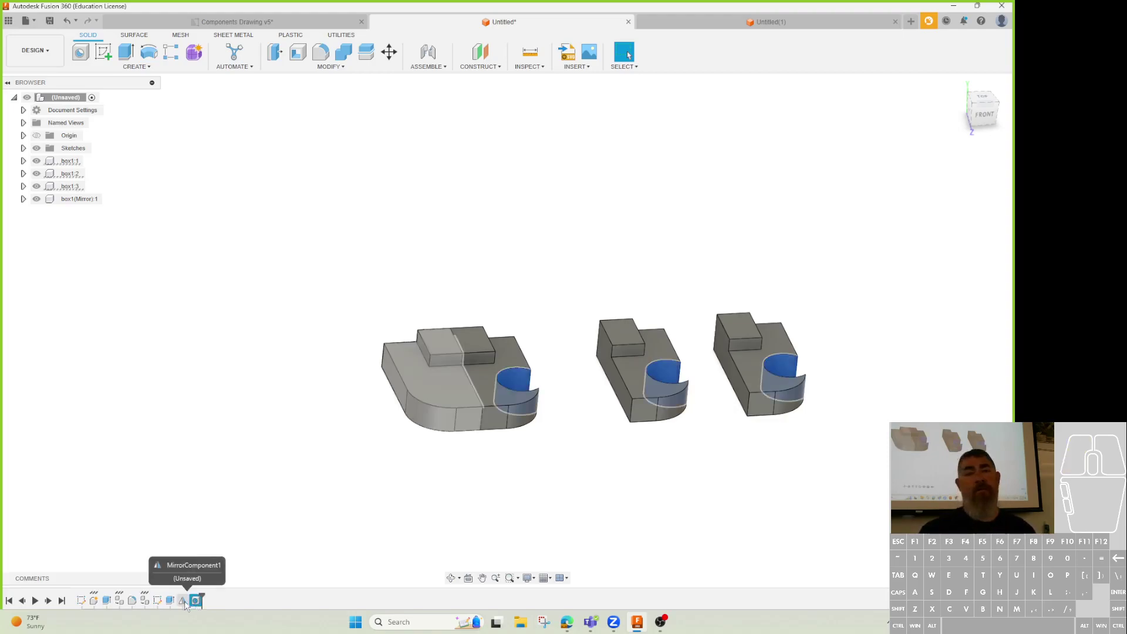
pyautogui.moveTo(195, 598); pyautogui.dragTo(176, 598)
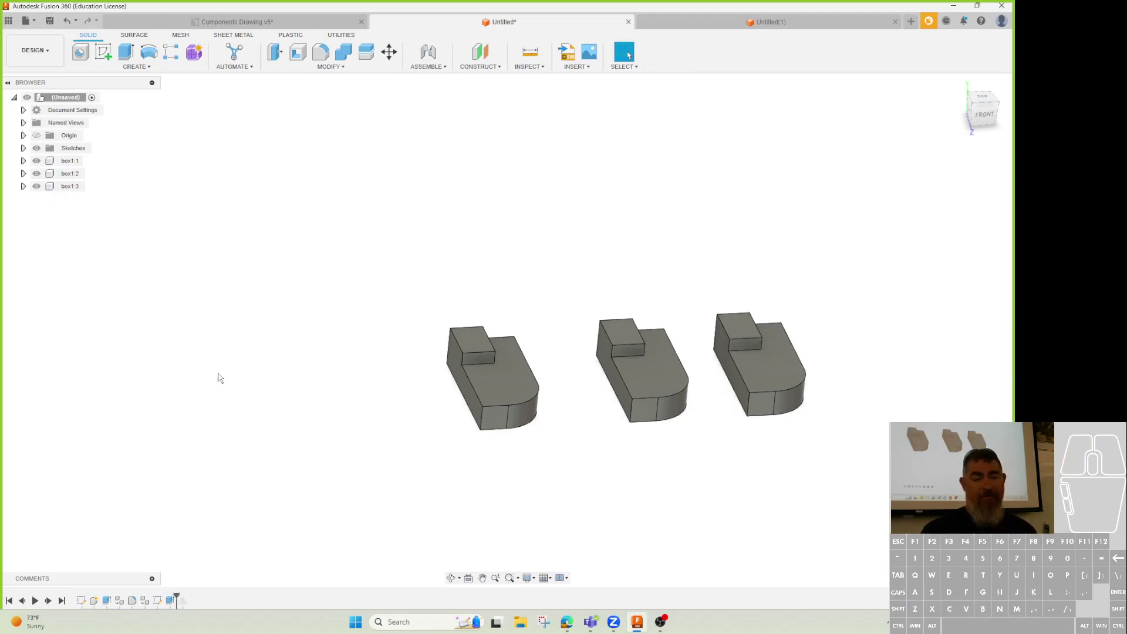
pyautogui.click(87, 59)
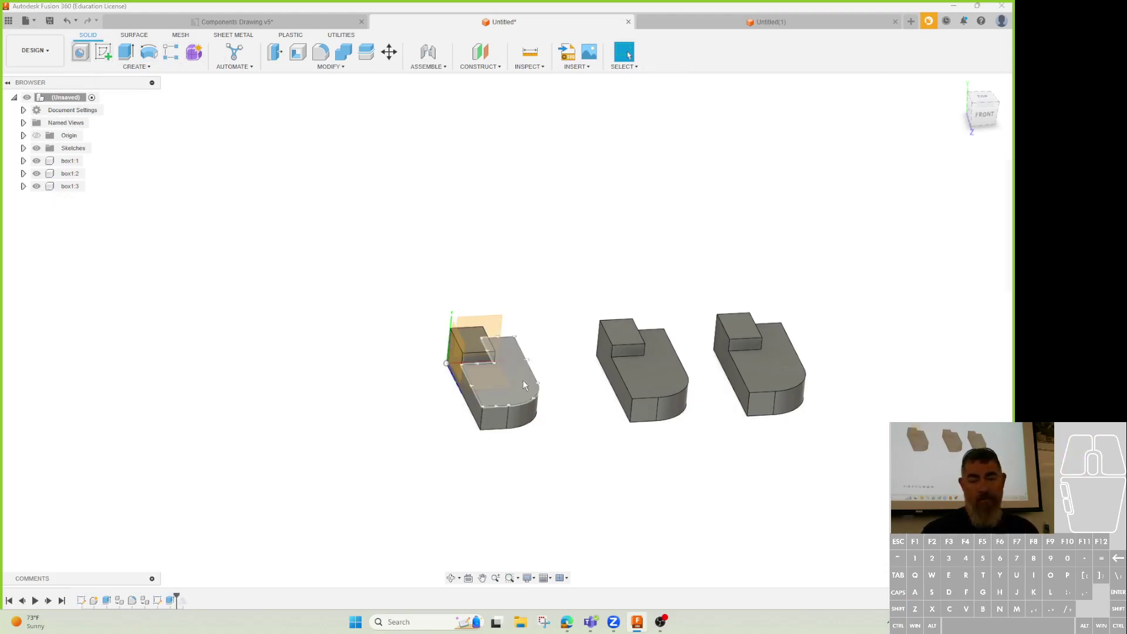
pyautogui.click(522, 379)
pyautogui.press('Return')
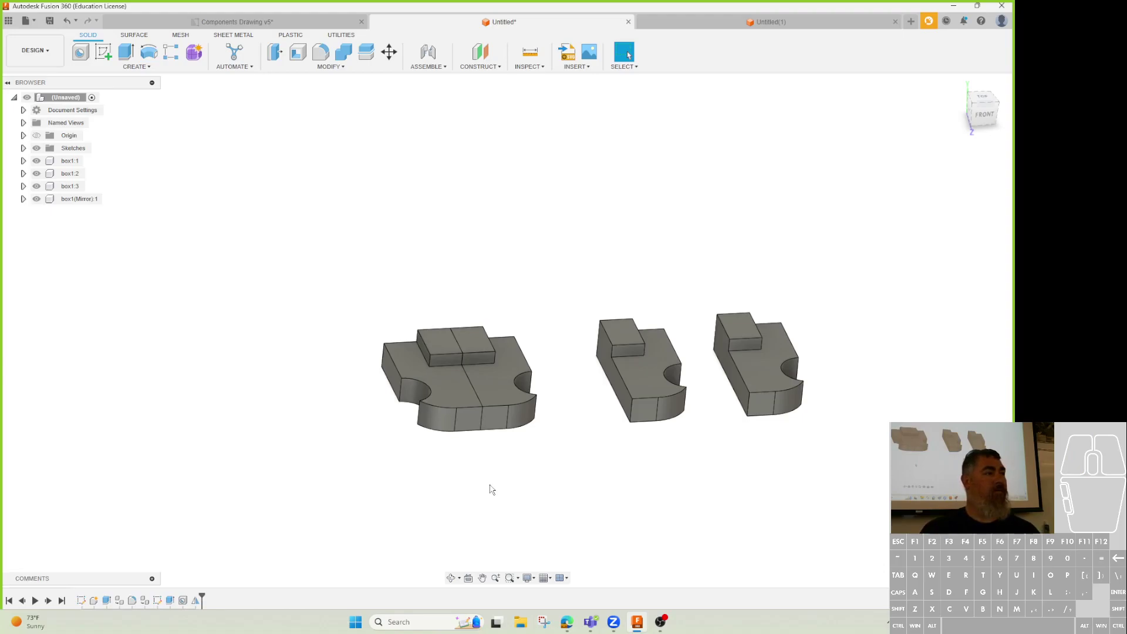
# - Move the mirrored component away from the first box1 to compare their cutouts, and undo the move
pyautogui.click(196, 599)
pyautogui.moveTo(440, 381); pyautogui.dragTo(392, 384)
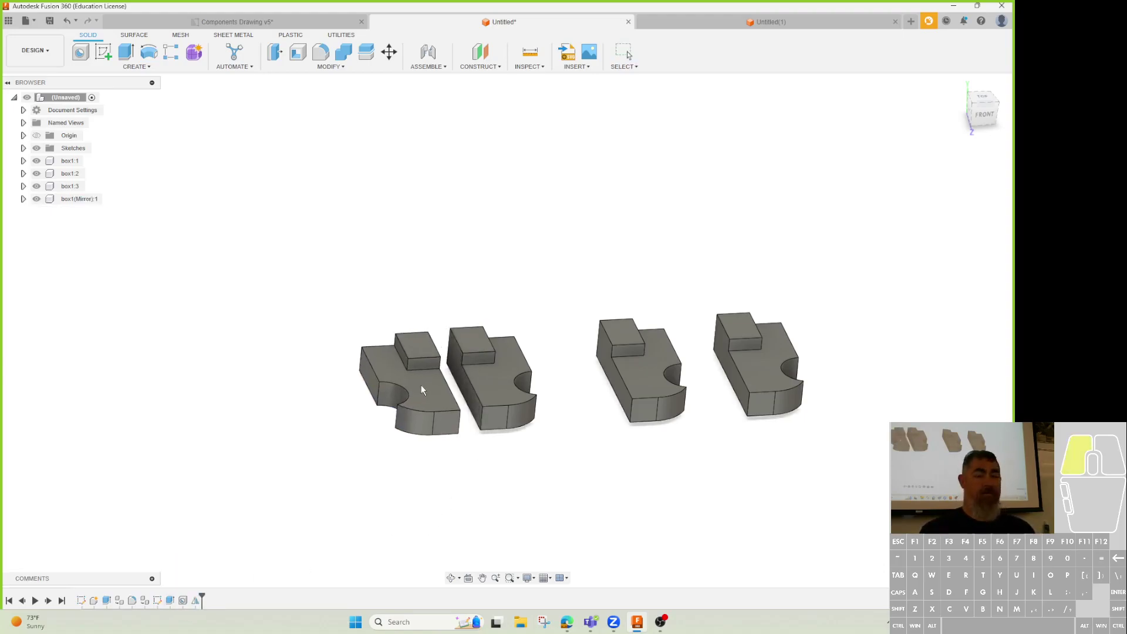
pyautogui.hotkey('ctrl', 'z')
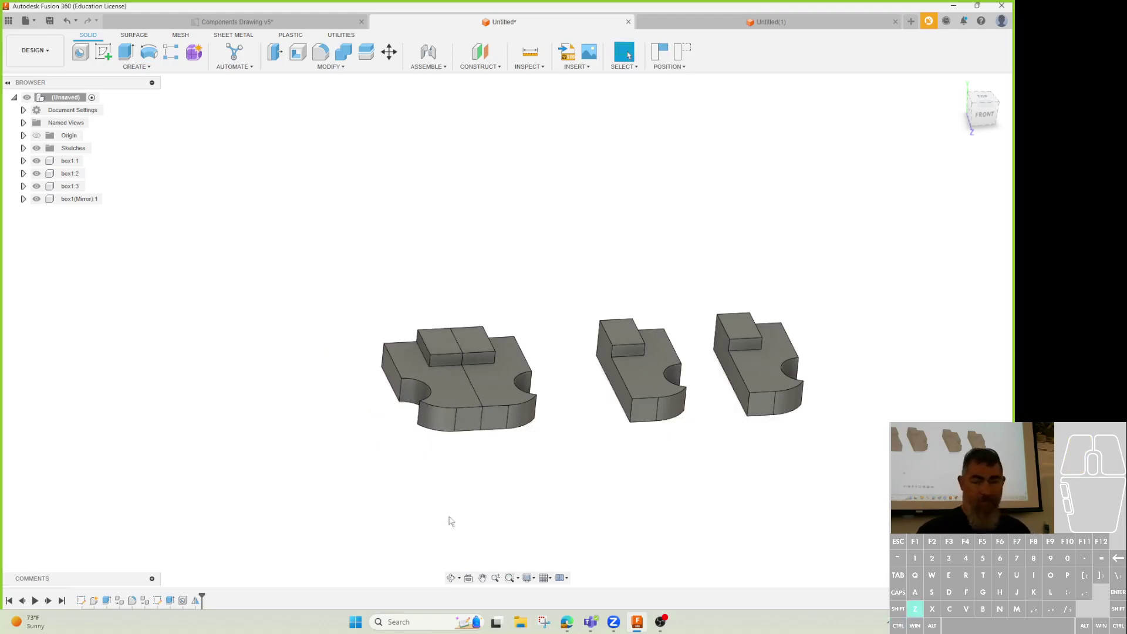
# - Highlight the mirror and hole features in the timeline one after another to compare which components they affect, and clear the selection
pyautogui.click(195, 600)
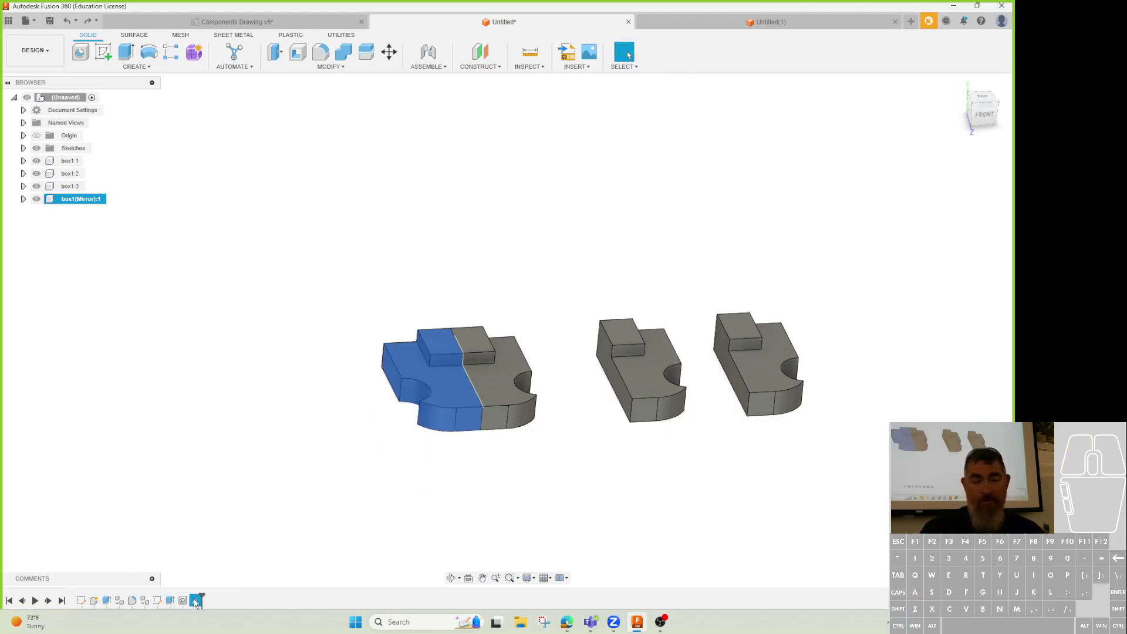
pyautogui.click(187, 603)
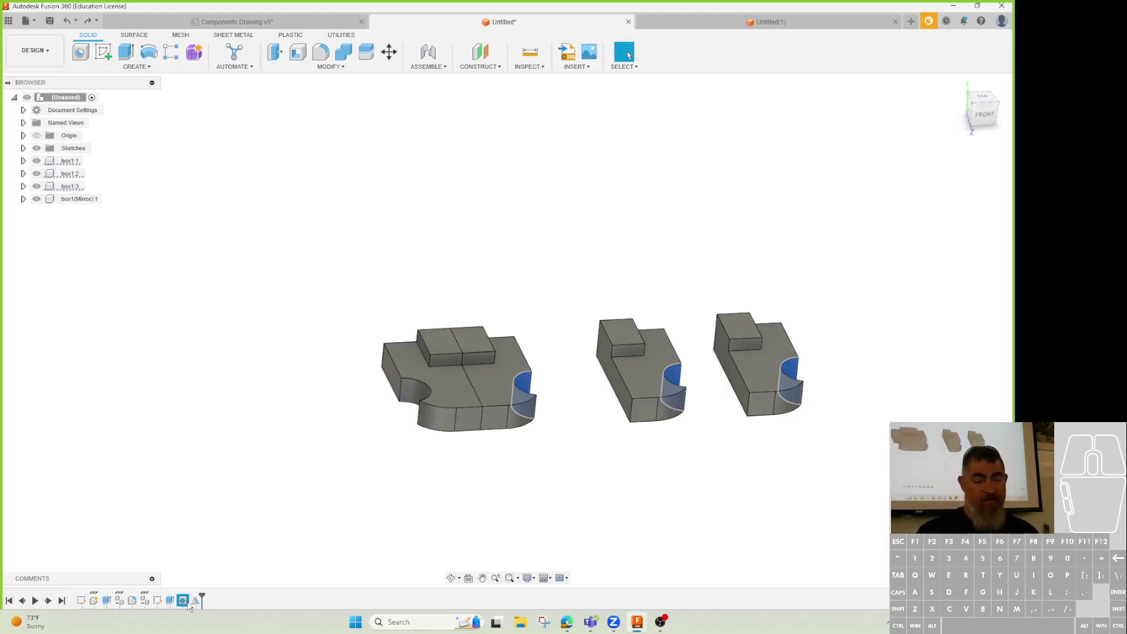
pyautogui.click(306, 470)
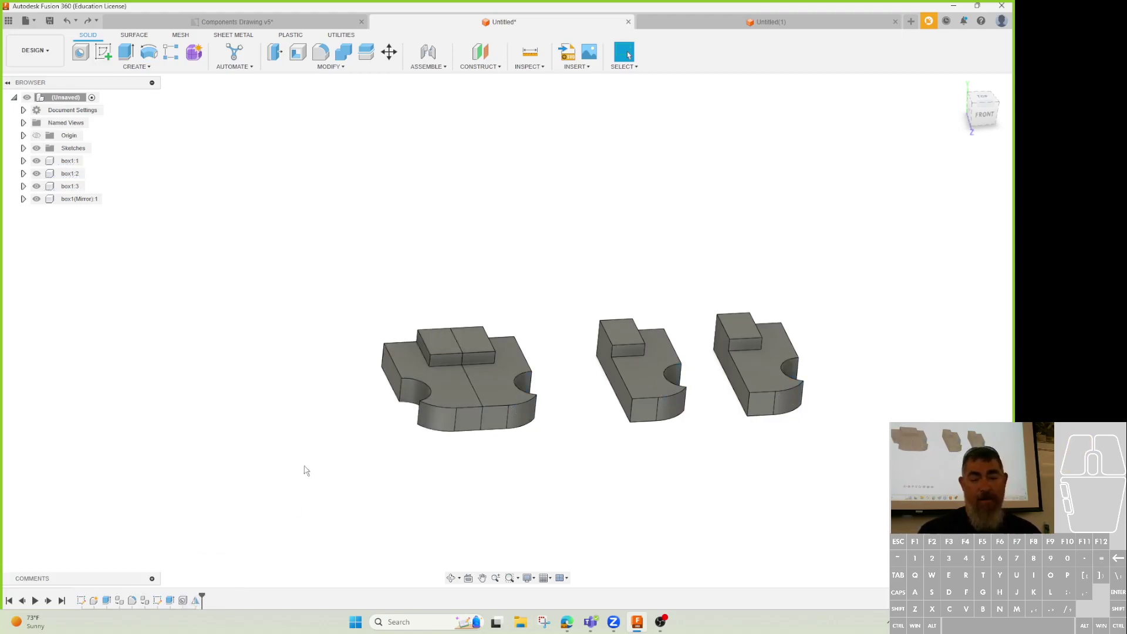
# - Reorder the mirror ahead of the hole in the timeline and remove the hole feature
pyautogui.click(196, 600)
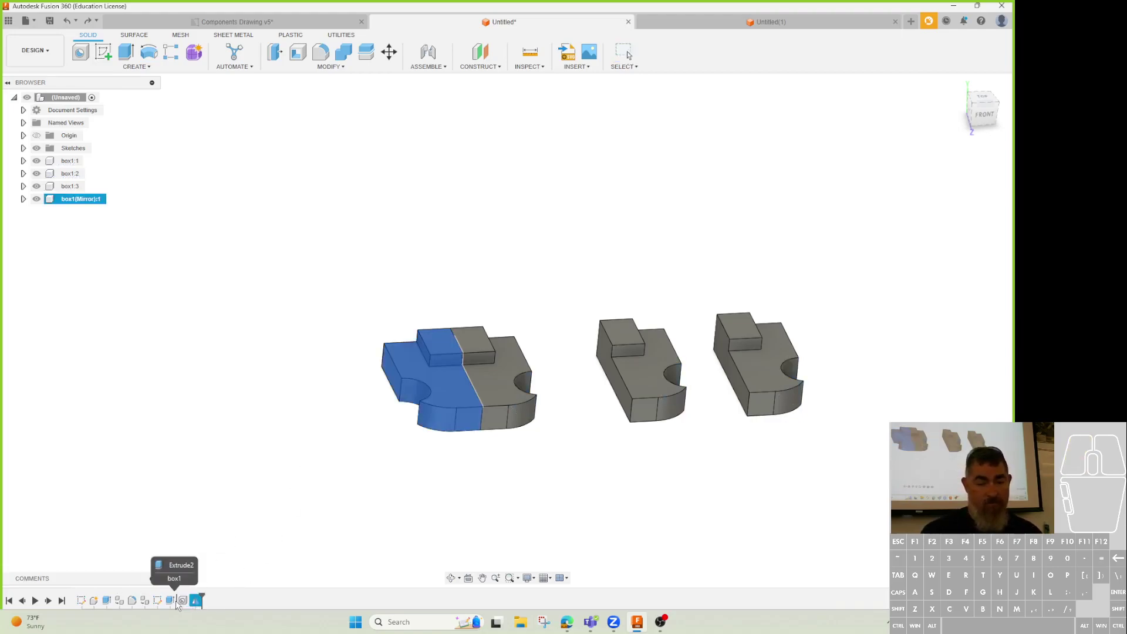
pyautogui.moveTo(195, 600); pyautogui.dragTo(176, 601)
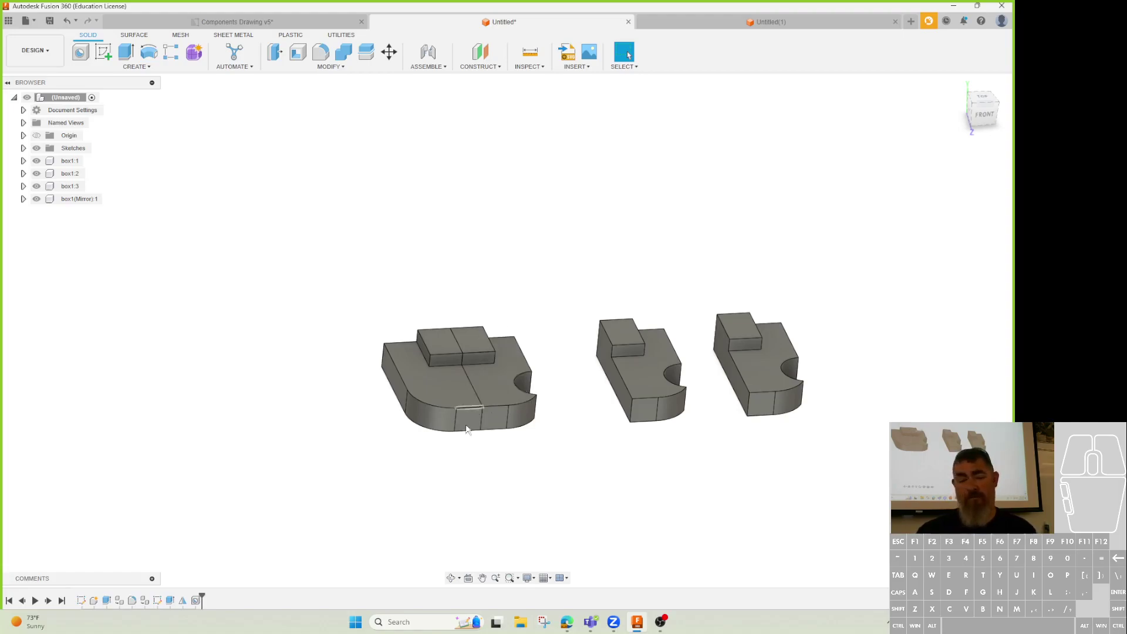
pyautogui.moveTo(201, 598); pyautogui.dragTo(189, 598)
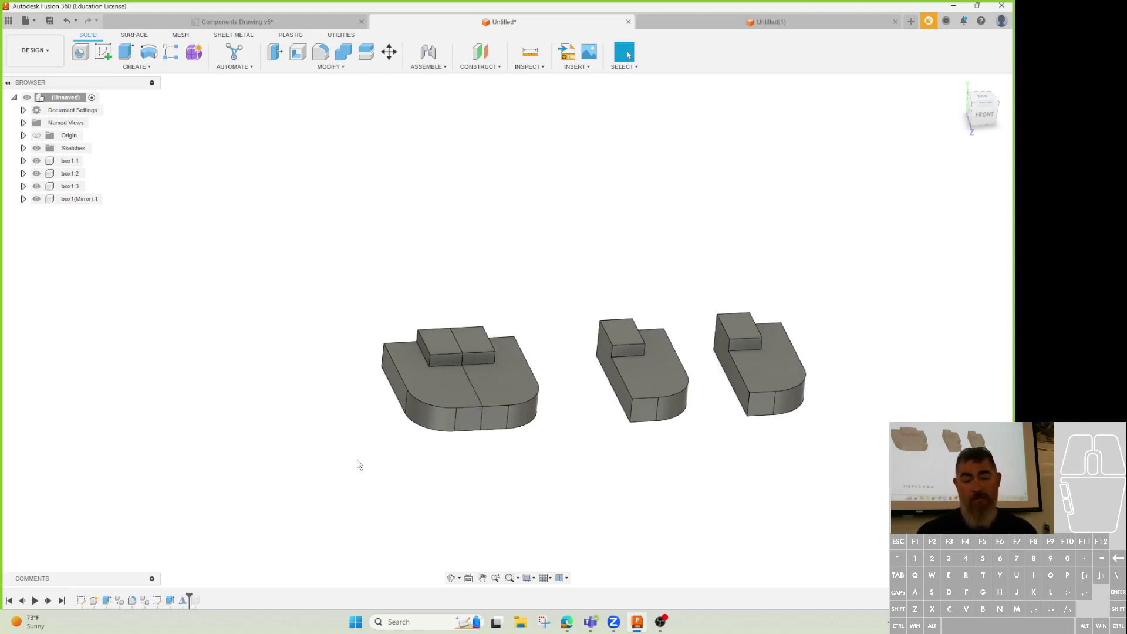
pyautogui.keyDown('shift'); pyautogui.moveTo(609, 498); pyautogui.dragTo(574, 502, button='middle'); pyautogui.keyUp('shift')
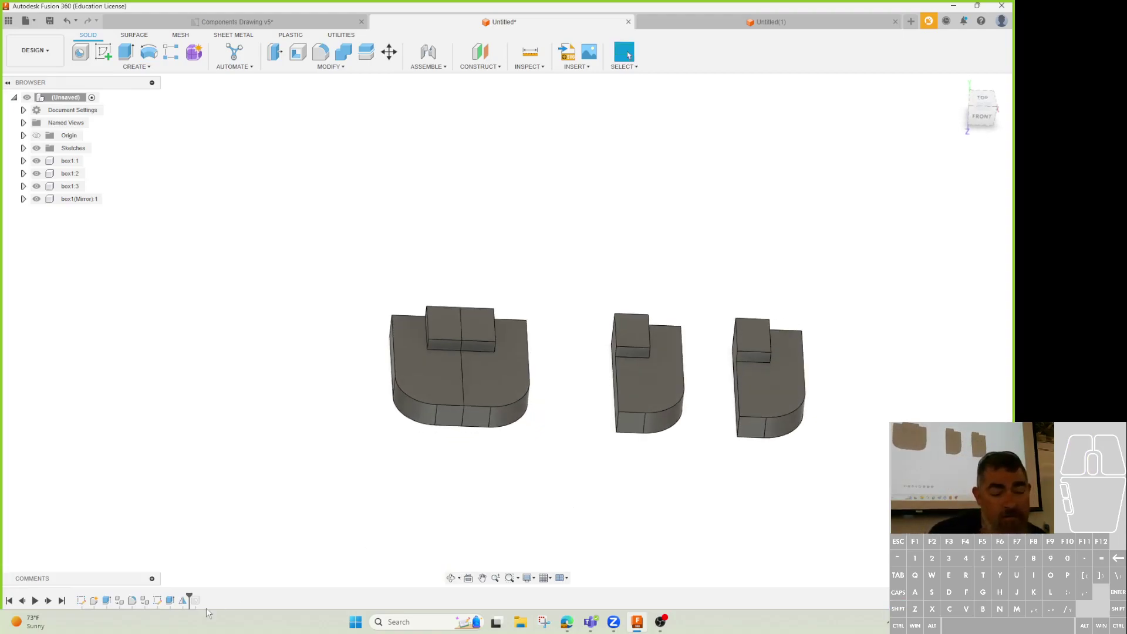
pyautogui.moveTo(188, 598)
pyautogui.mouseDown()
pyautogui.moveTo(201, 599)
pyautogui.moveTo(189, 600)
pyautogui.mouseUp()
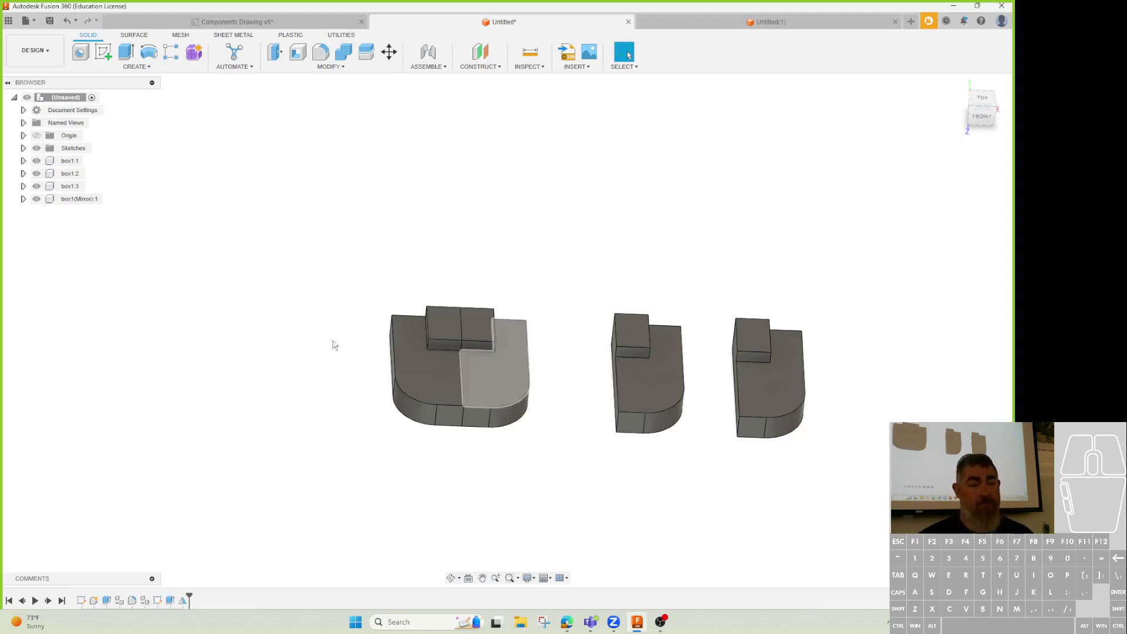
# - Expand box1:1 in the browser, look through the commands available for it, and clear the selection
pyautogui.click(23, 160)
pyautogui.rightClick(68, 162)
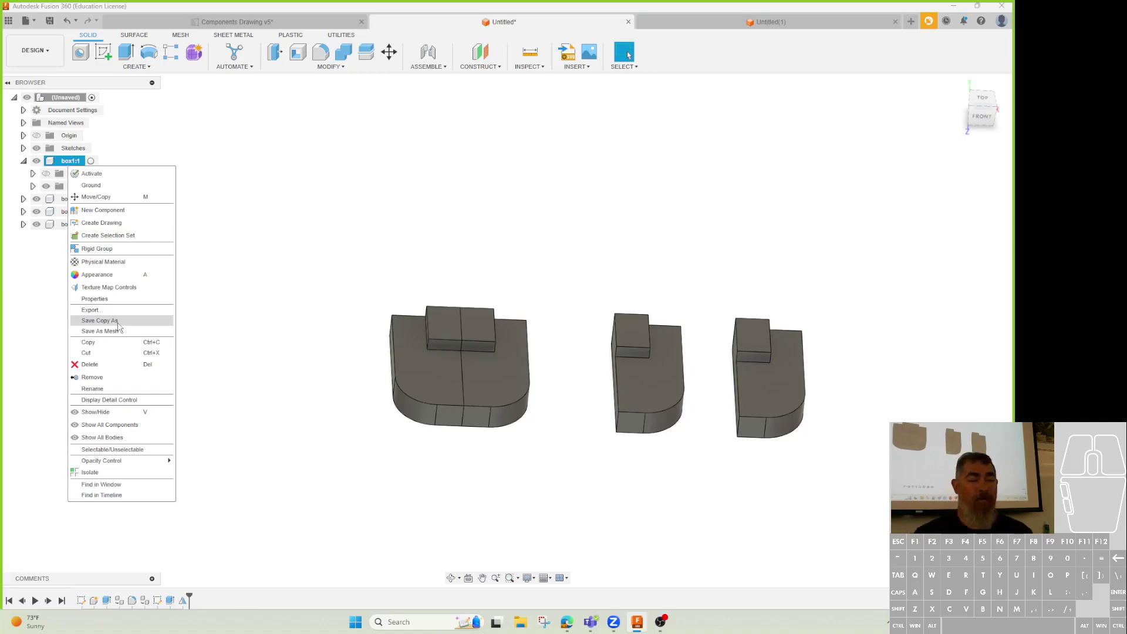
pyautogui.click(277, 175)
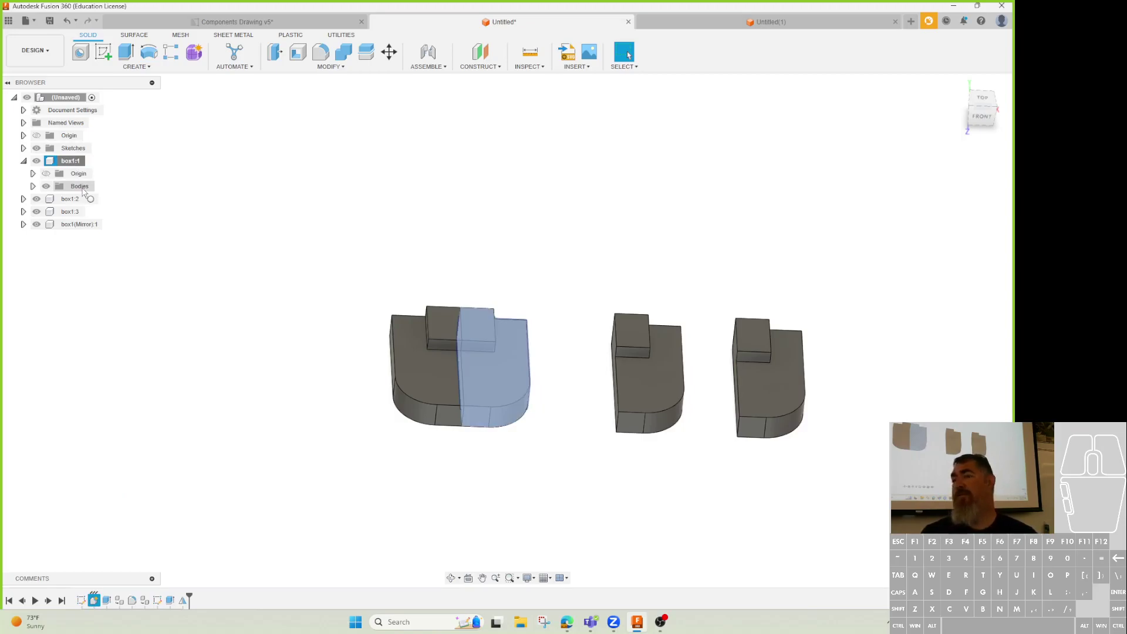
pyautogui.click(70, 329)
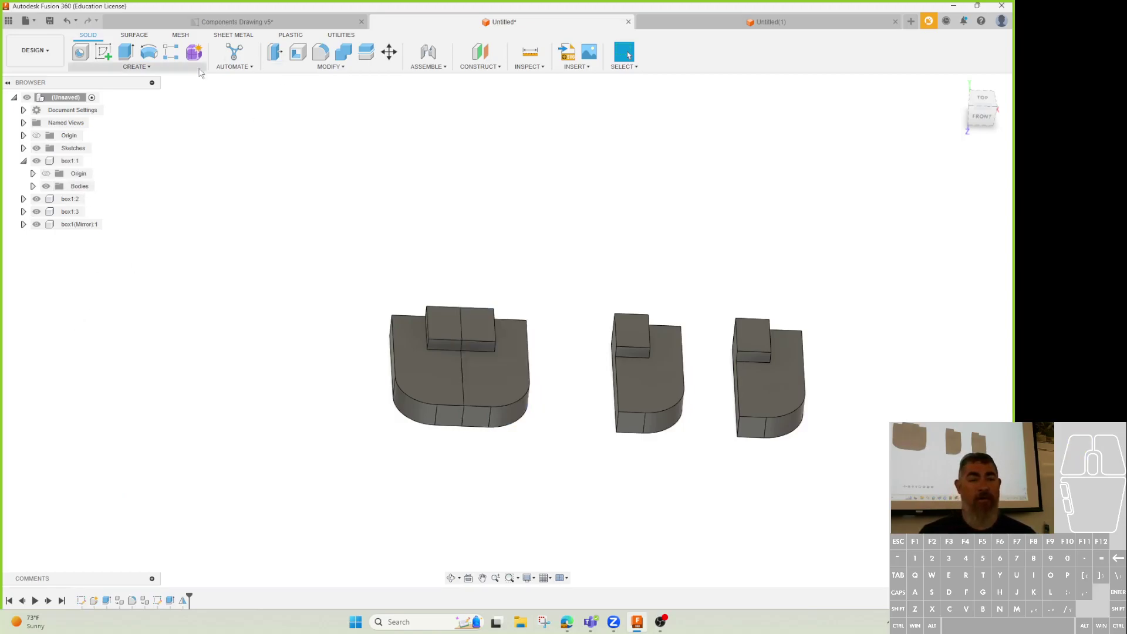
# - Create an internal standard component named box2 under the top-level assembly and make it active
pyautogui.click(444, 68)
pyautogui.click(446, 84)
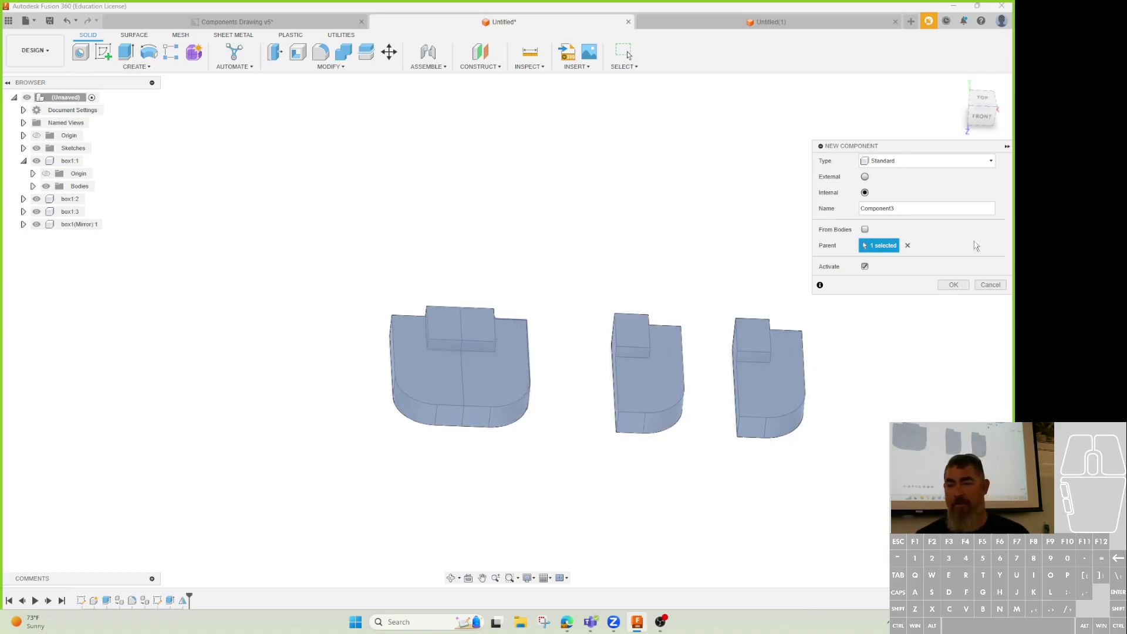
pyautogui.moveTo(908, 210); pyautogui.dragTo(841, 203)
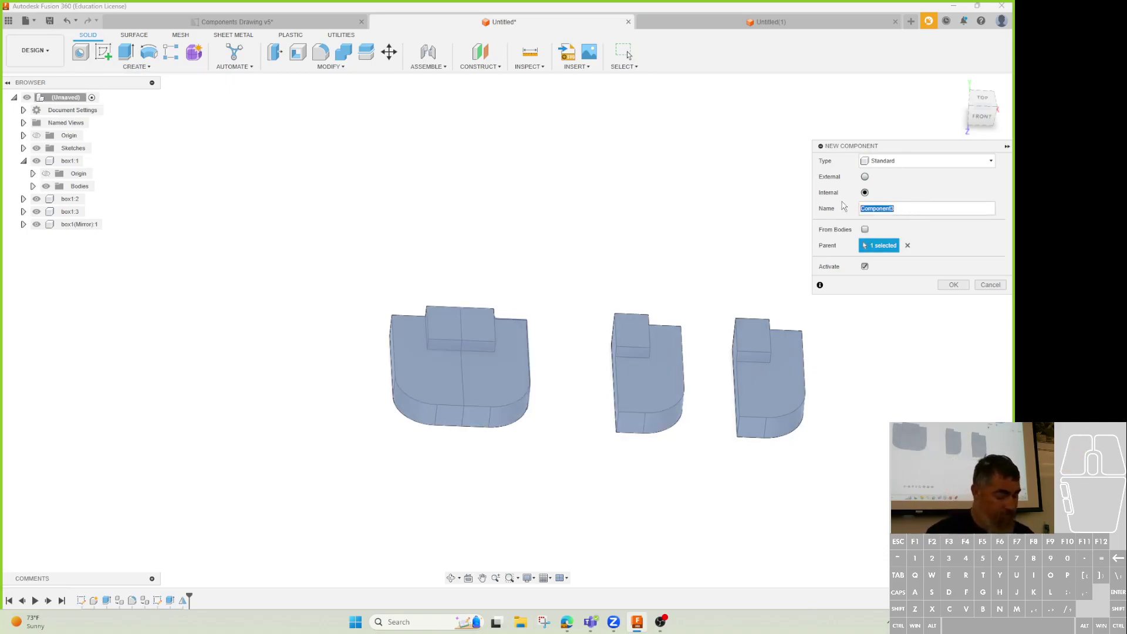
pyautogui.write('box2')
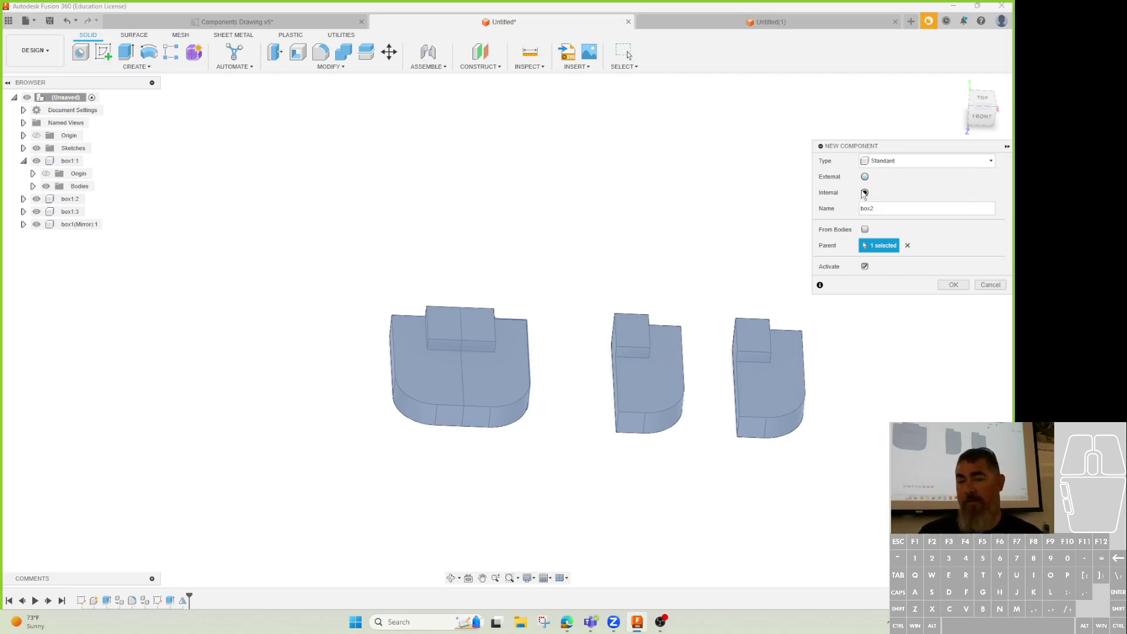
pyautogui.click(954, 284)
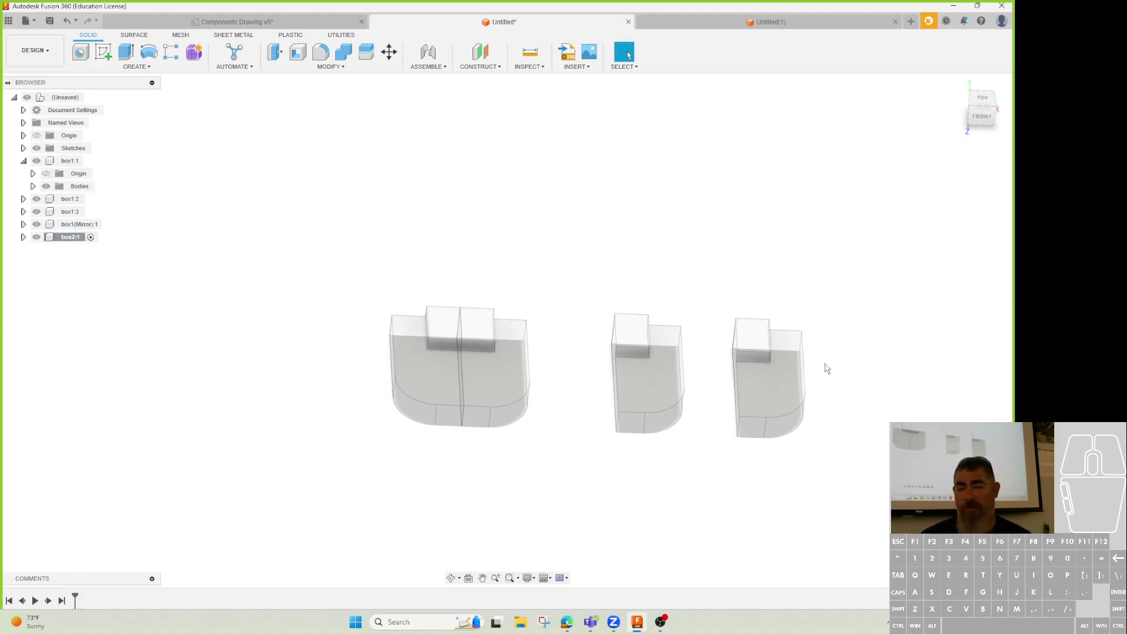
# - Activate the box1:2 component to show it as the one being edited, and reactivate the top-level assembly
pyautogui.click(88, 240)
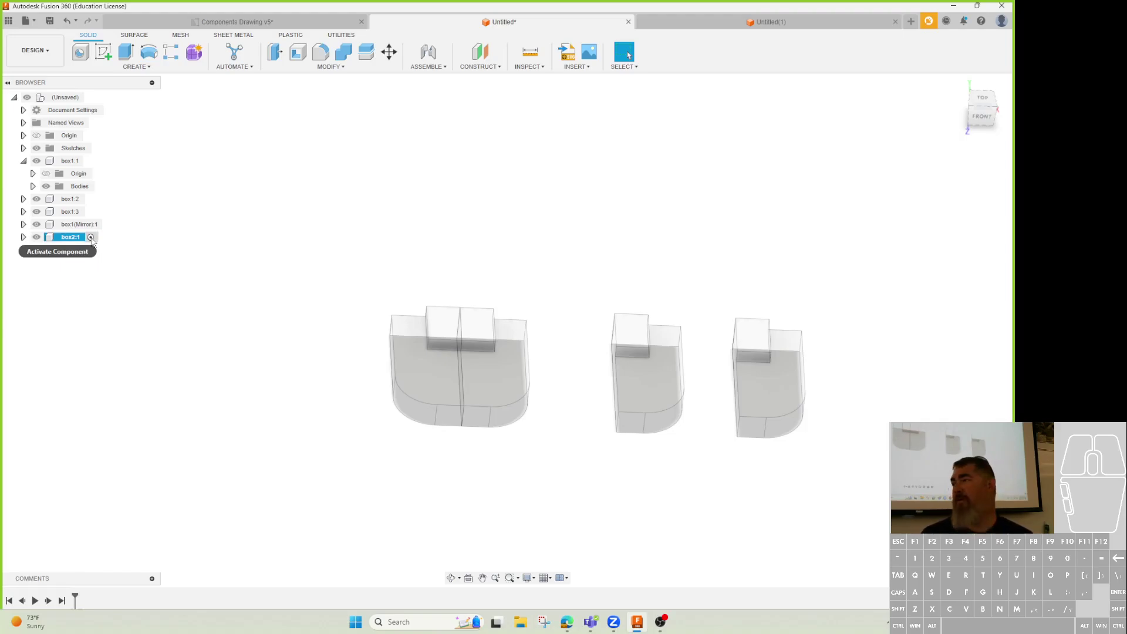
pyautogui.click(91, 200)
pyautogui.click(171, 468)
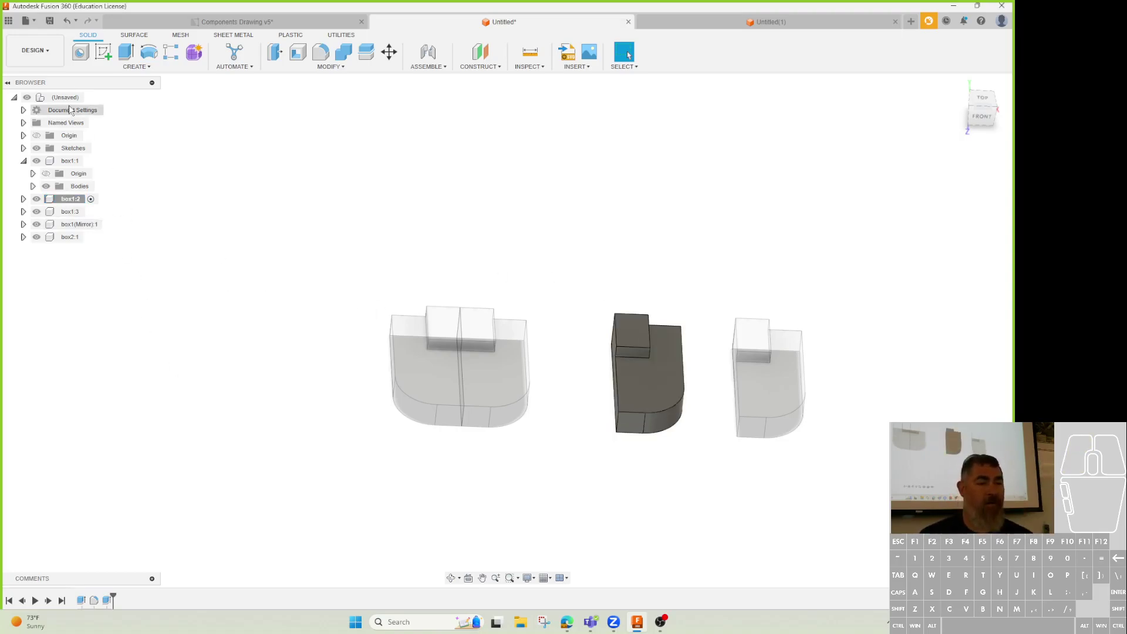
pyautogui.click(90, 98)
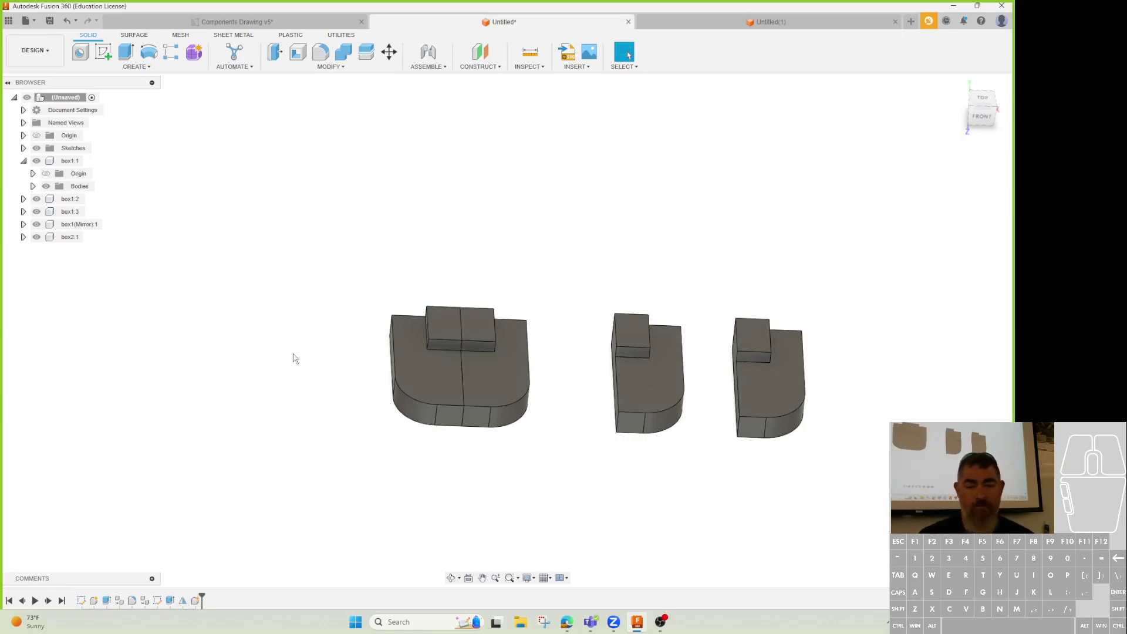
# - Copy Body1 from box1:1 and paste it into the empty box2:1 component without moving it
pyautogui.click(23, 237)
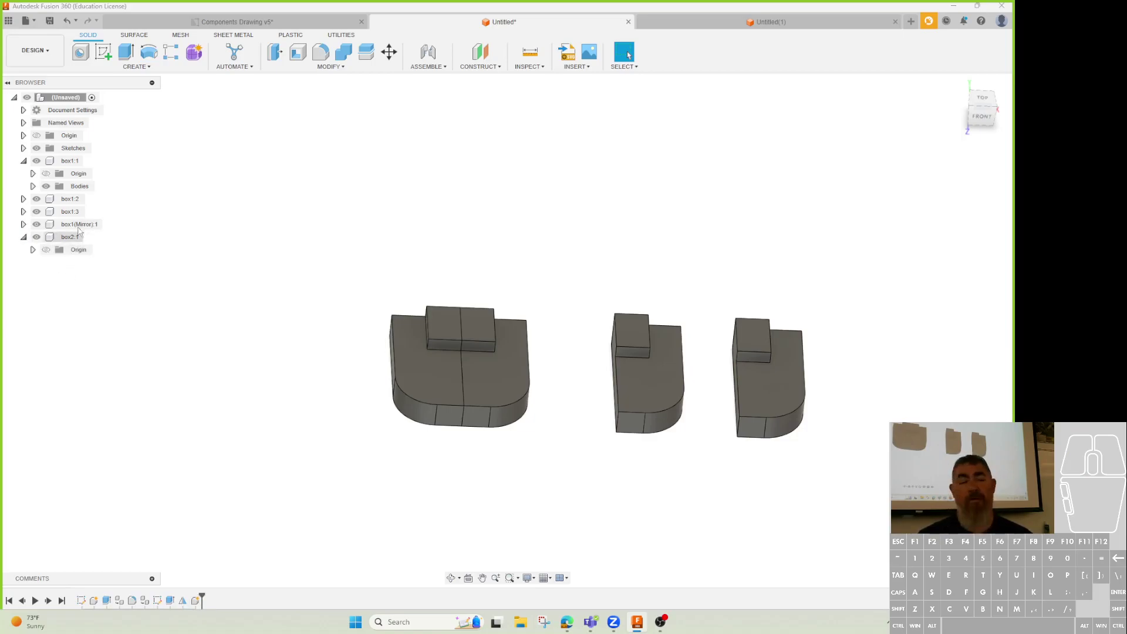
pyautogui.click(33, 186)
pyautogui.rightClick(85, 199)
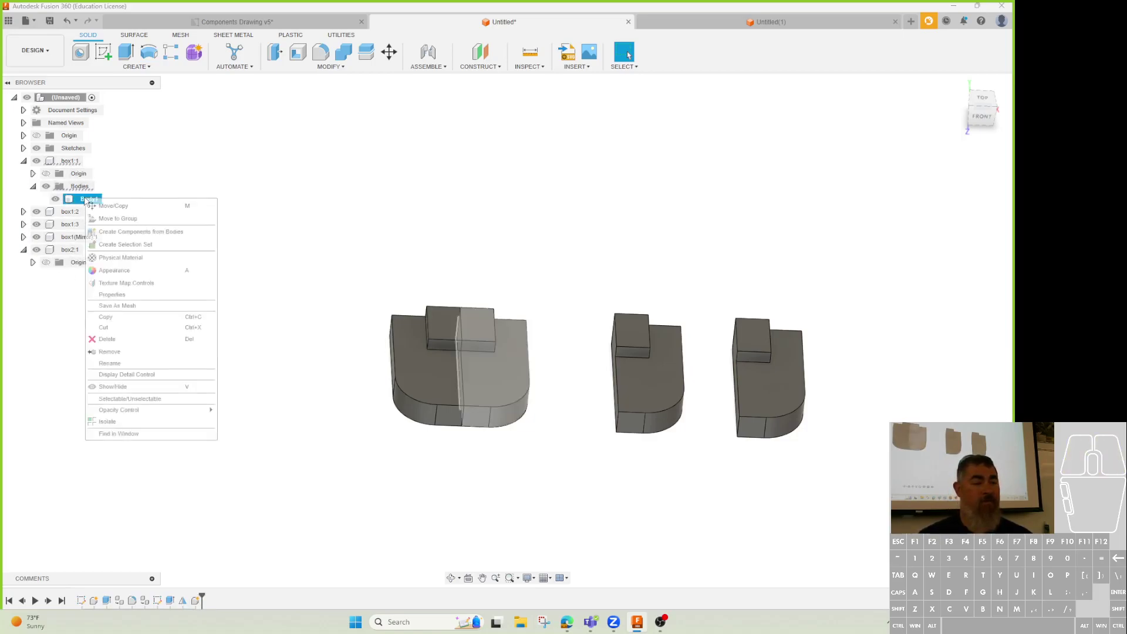
pyautogui.click(130, 317)
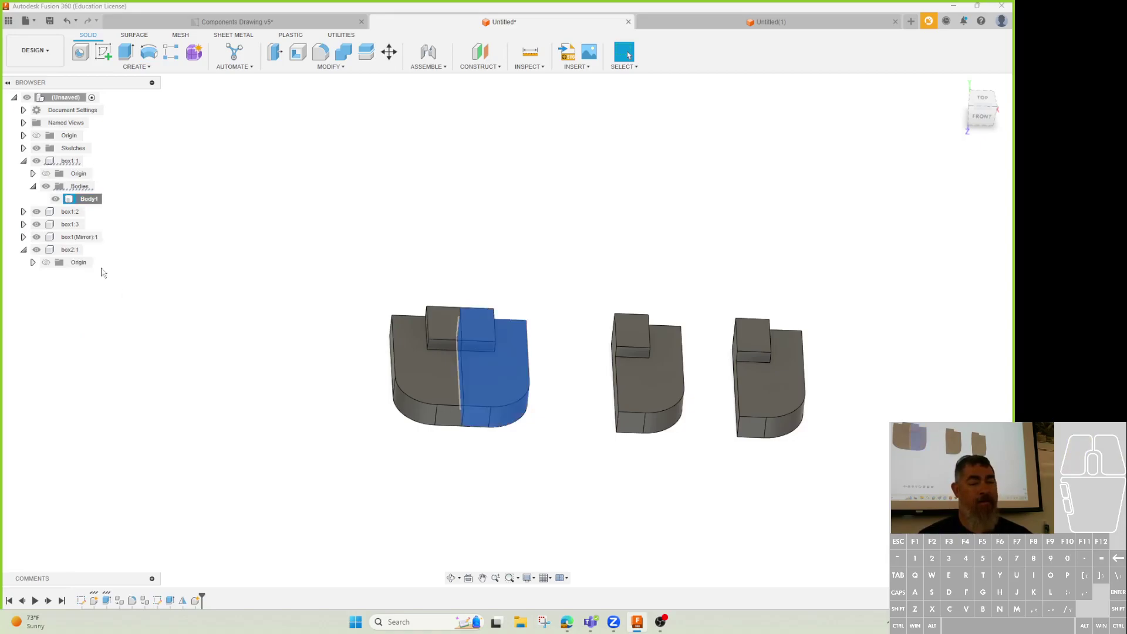
pyautogui.rightClick(69, 251)
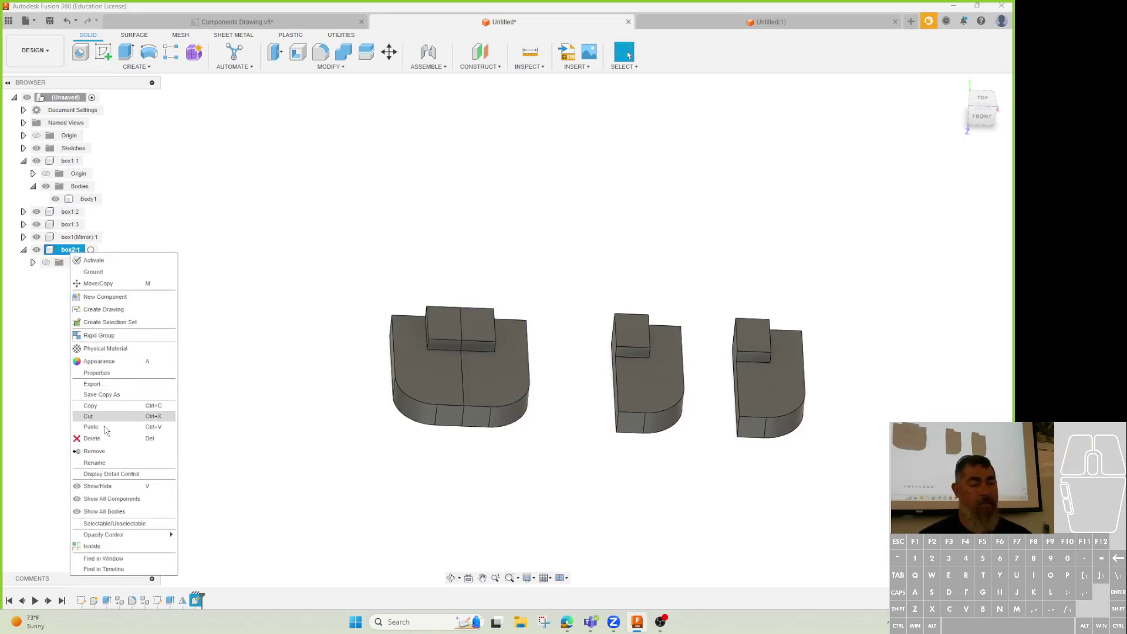
pyautogui.click(101, 427)
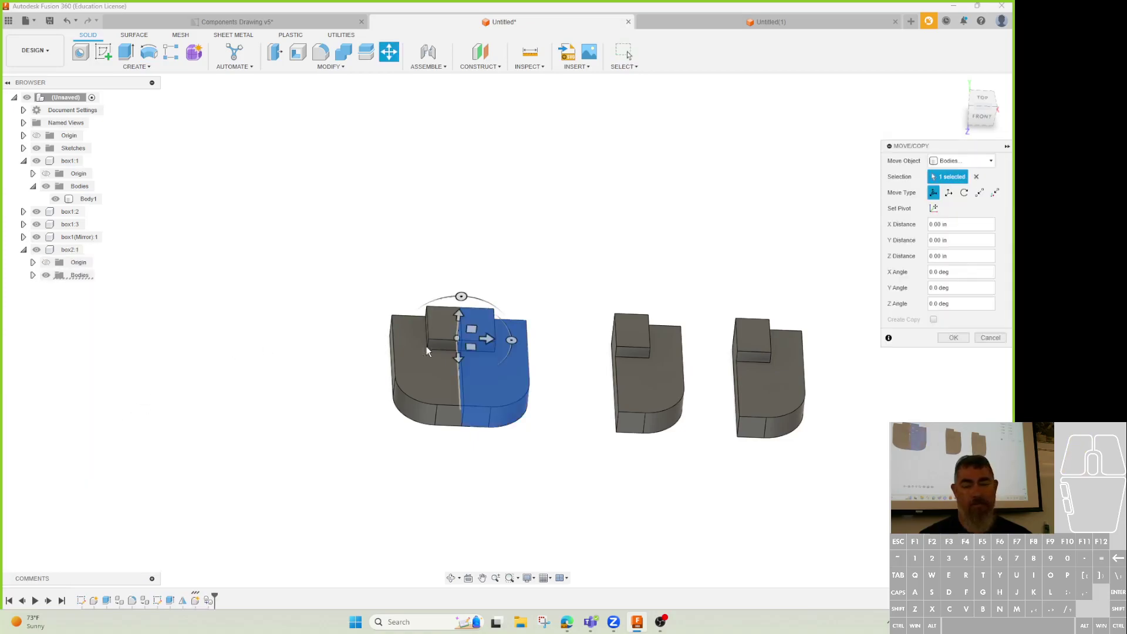
pyautogui.click(470, 346)
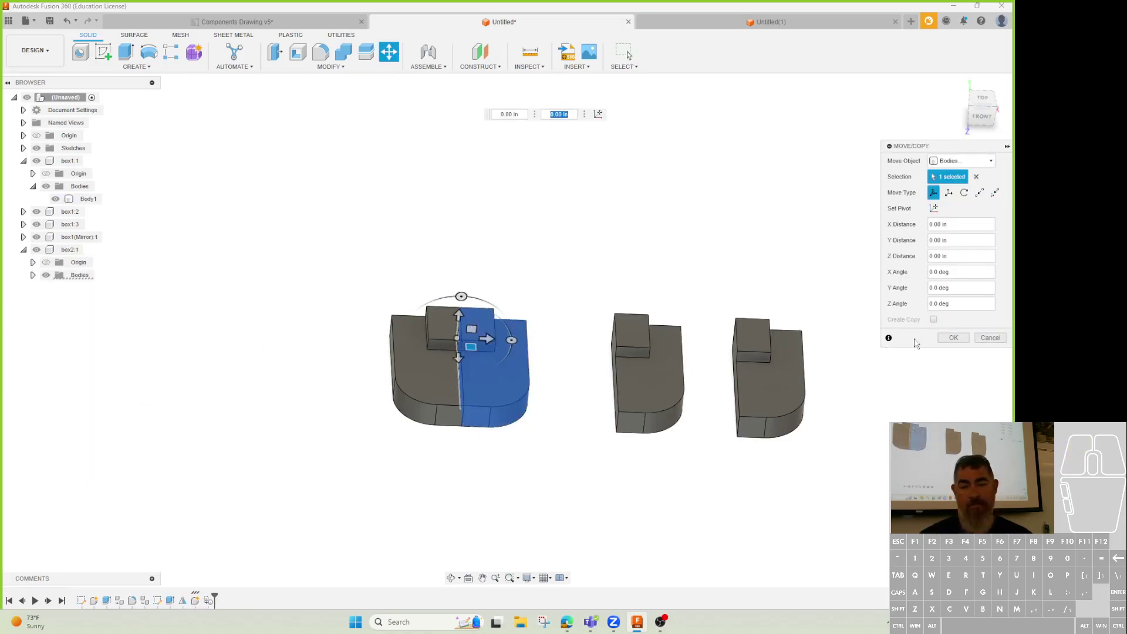
pyautogui.click(953, 338)
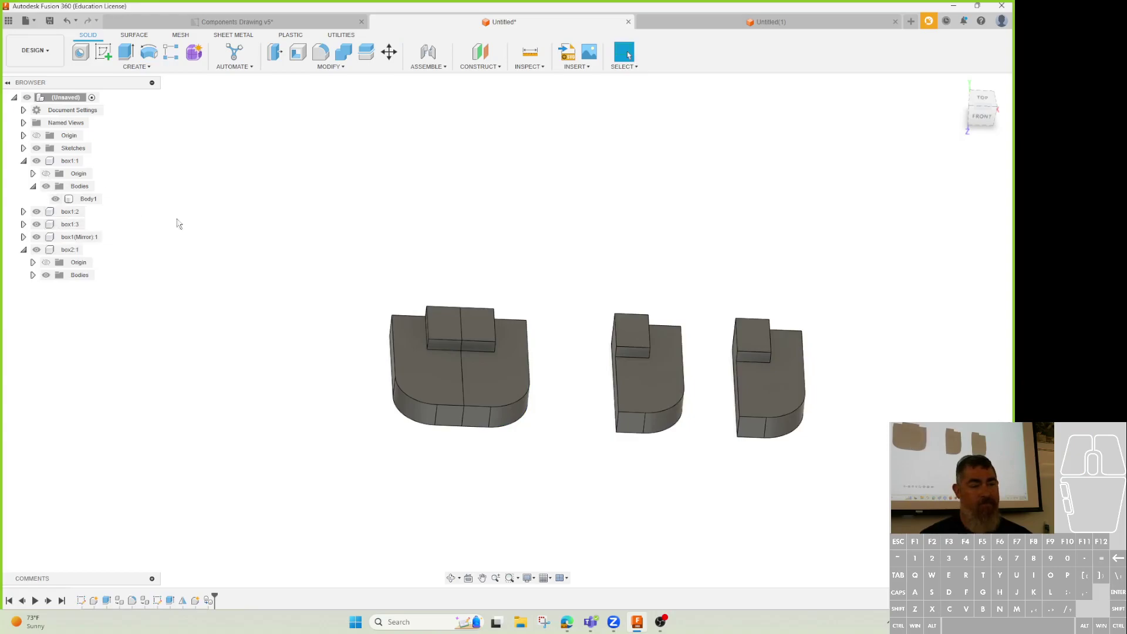
# - Try dragging one of the overlapping boxes away from the mirrored part, highlight box2:1 to identify it, and undo the move
pyautogui.moveTo(521, 390); pyautogui.dragTo(502, 153)
pyautogui.click(71, 250)
pyautogui.click(188, 281)
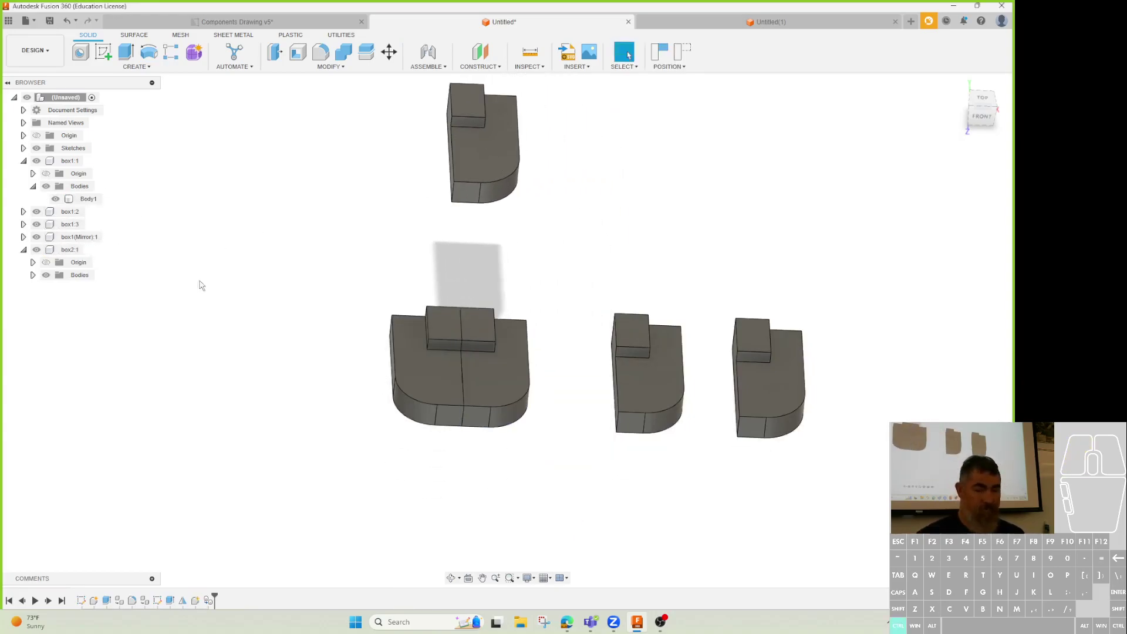
pyautogui.hotkey('ctrl', 'z')
# - Move box2:1 about -3.4 in along X and 3.0 in along Z, clear of the mirrored part, and capture its position
pyautogui.click(70, 249)
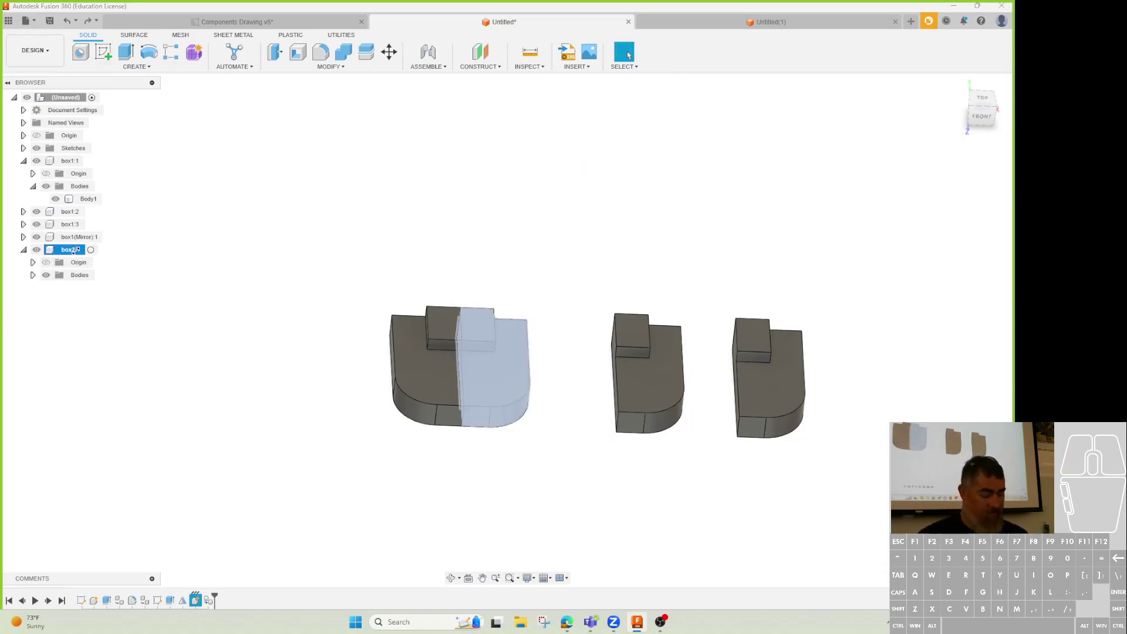
pyautogui.press('m')
pyautogui.moveTo(504, 382); pyautogui.dragTo(329, 481)
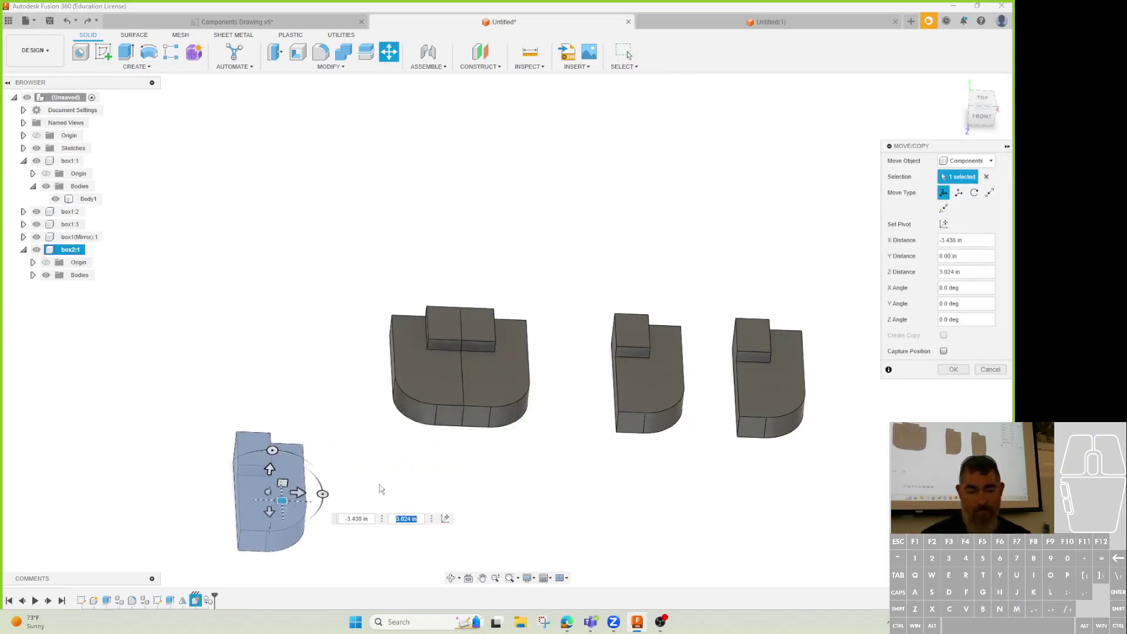
pyautogui.click(942, 351)
pyautogui.click(953, 370)
# - Capture the component positions and cut a 0.70 in diameter, 0.70 in deep hole at the outer edge of box1:1's upper face
pyautogui.click(70, 250)
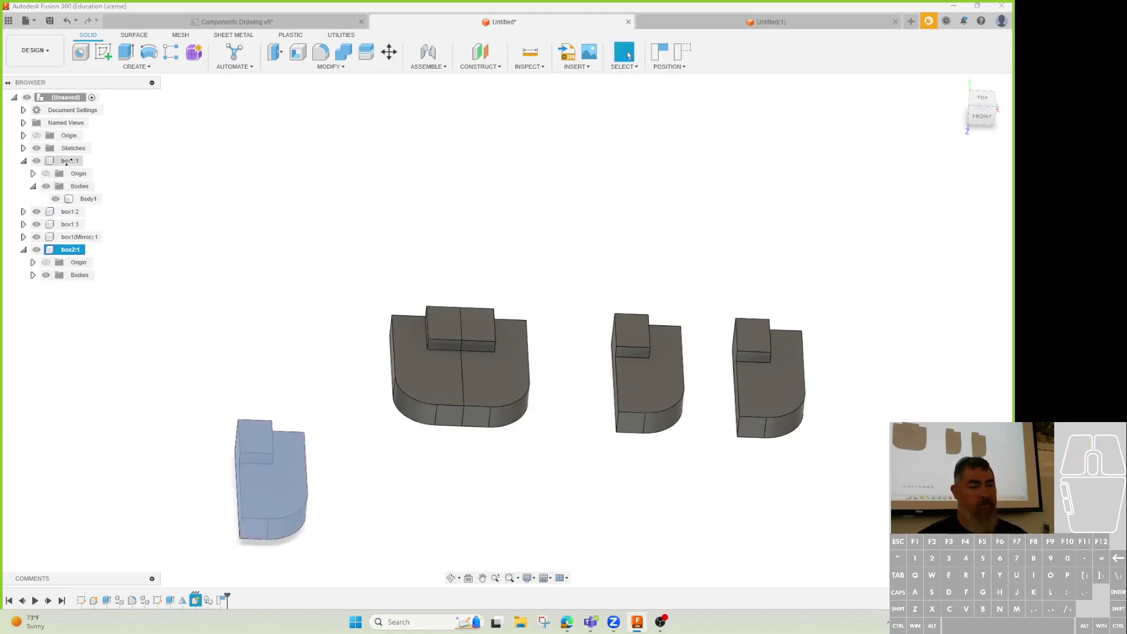
pyautogui.click(70, 161)
pyautogui.click(382, 189)
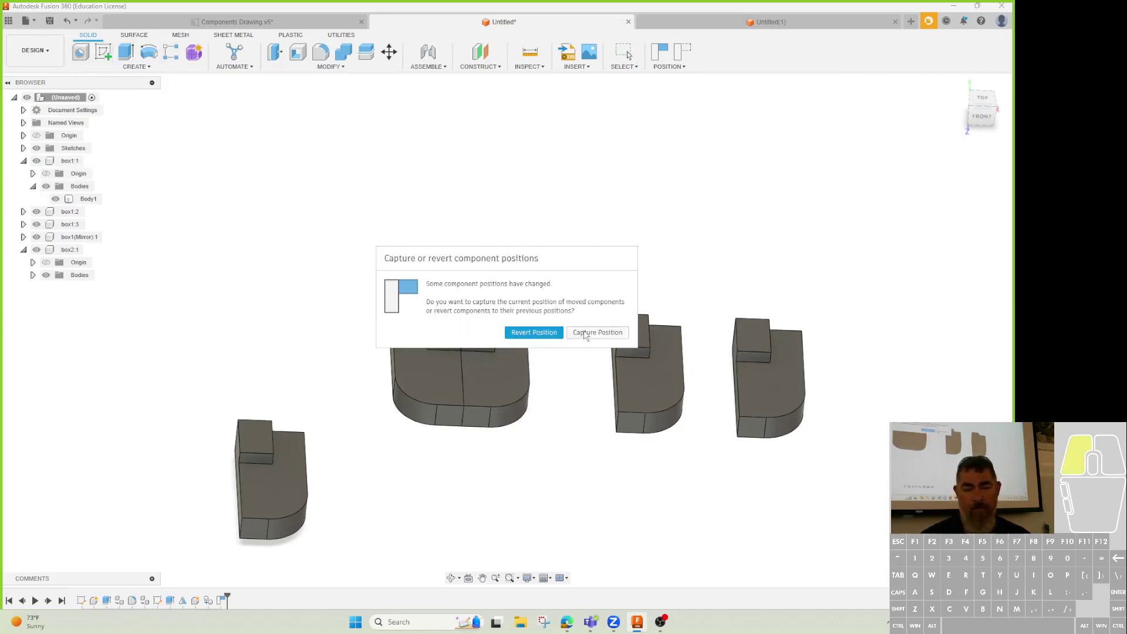
pyautogui.click(587, 332)
pyautogui.press('h')
pyautogui.click(514, 386)
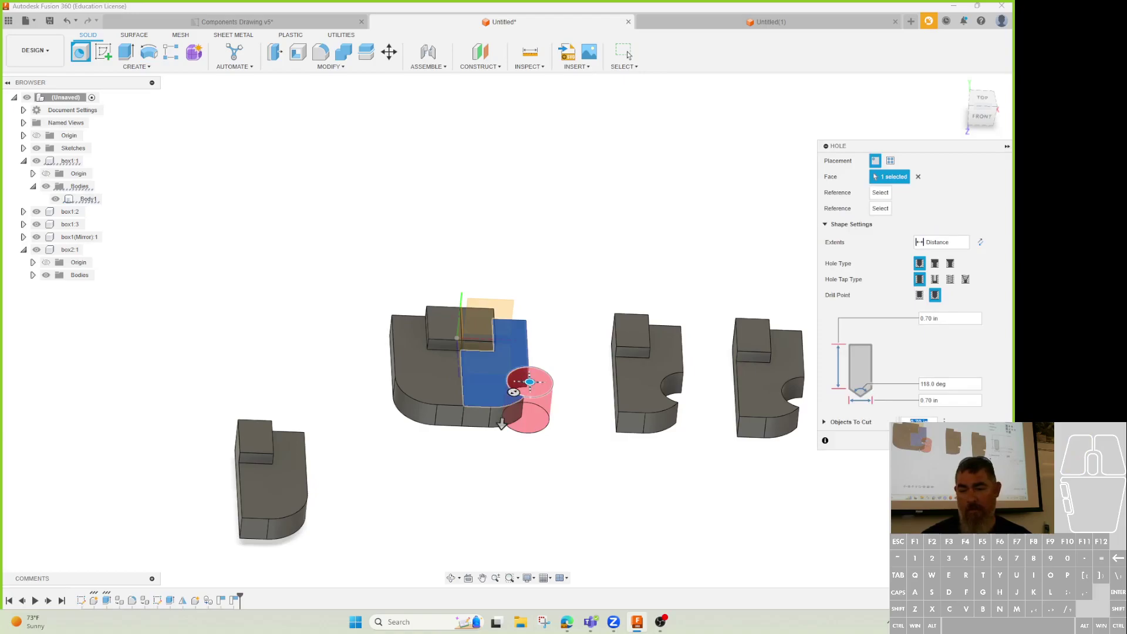
pyautogui.press('Return')
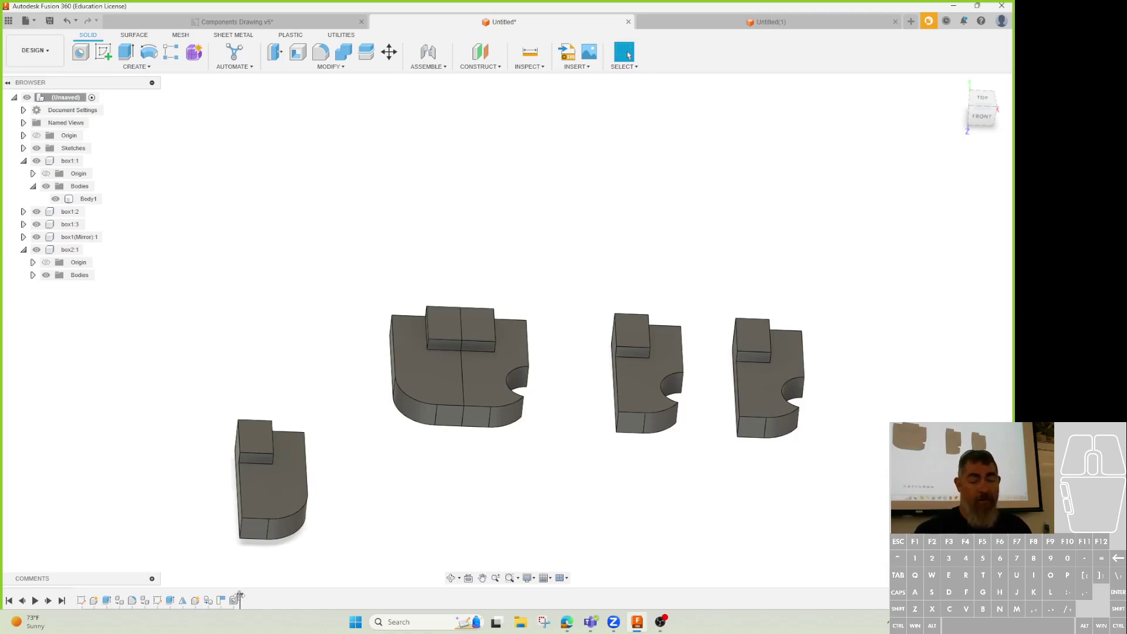
# - Roll the timeline back to just before the body paste and fillet the outer top edge of box1:1's raised block
pyautogui.moveTo(241, 595)
pyautogui.mouseDown()
pyautogui.moveTo(203, 593)
pyautogui.moveTo(238, 597)
pyautogui.mouseUp()
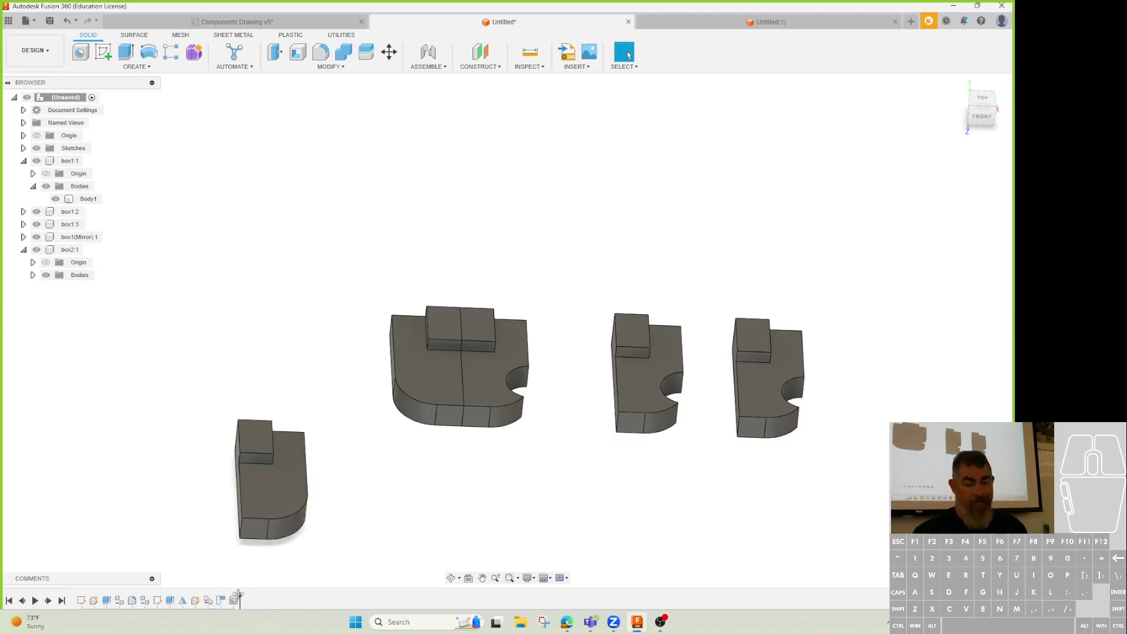
pyautogui.moveTo(237, 595); pyautogui.dragTo(202, 595)
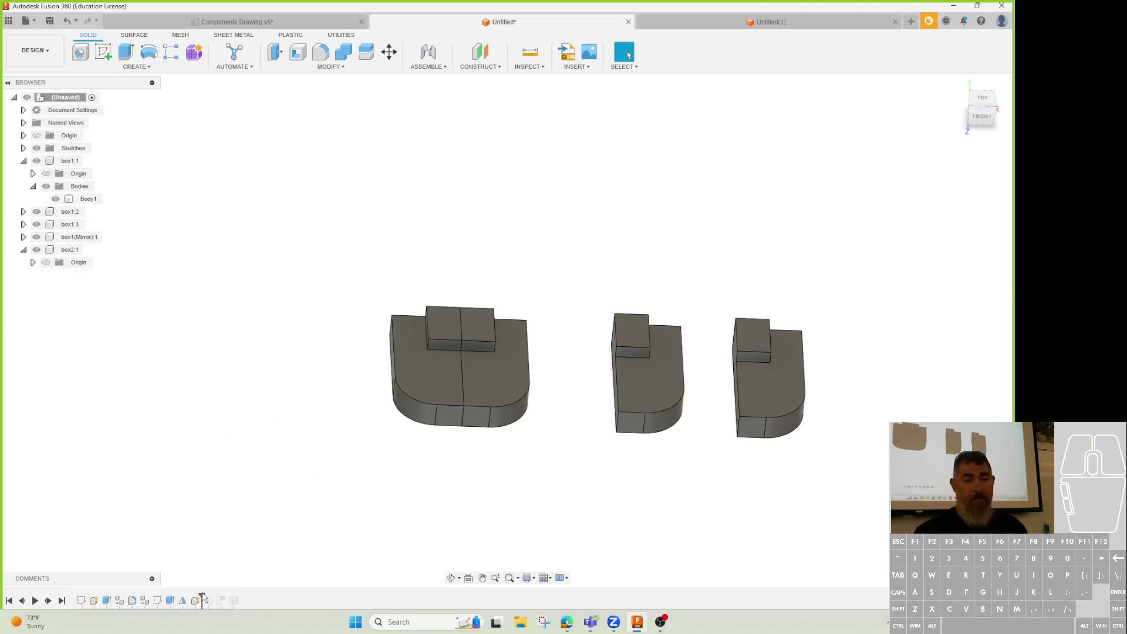
pyautogui.click(323, 54)
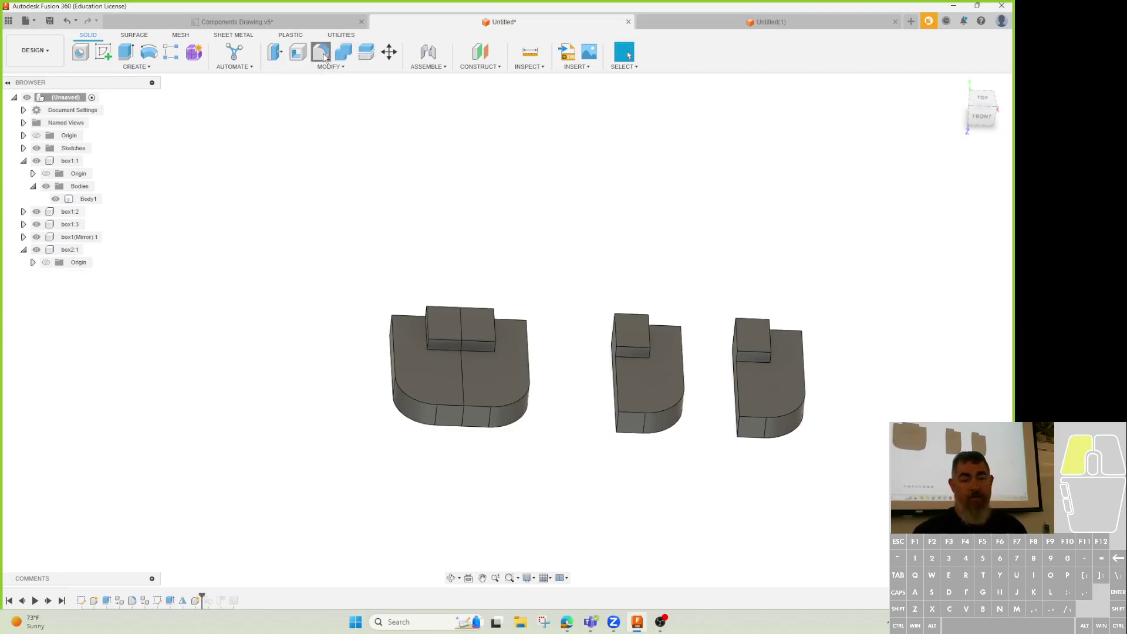
pyautogui.click(496, 319)
pyautogui.moveTo(496, 318); pyautogui.dragTo(492, 321)
pyautogui.click(955, 328)
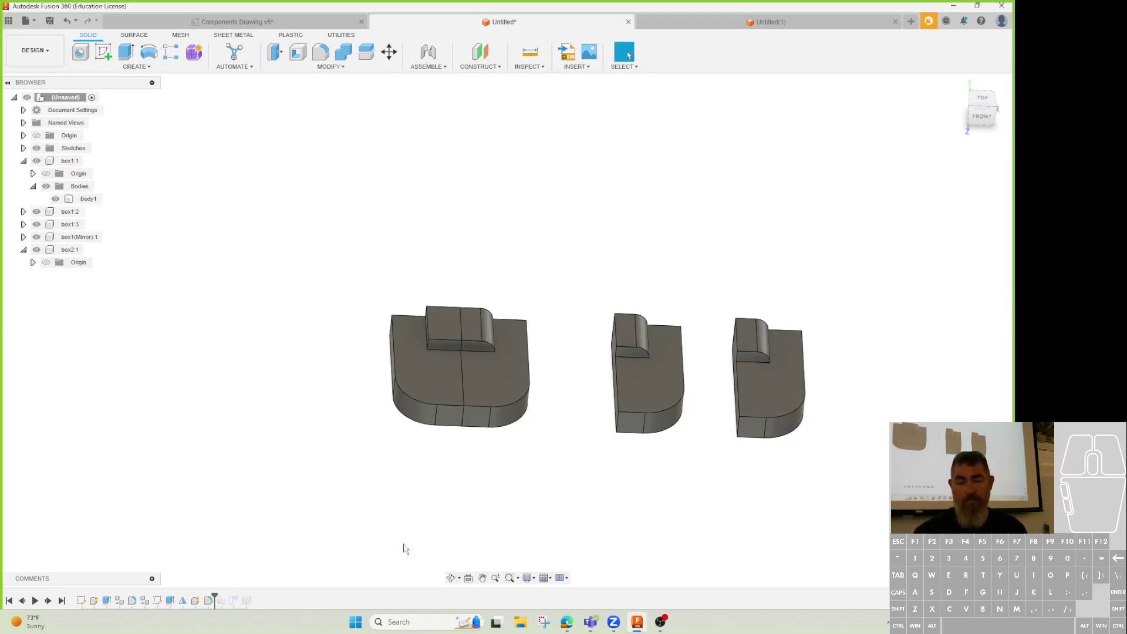
# - Roll the timeline forward to the end and reorder the new fillet to come after the body paste
pyautogui.moveTo(215, 596); pyautogui.dragTo(252, 598)
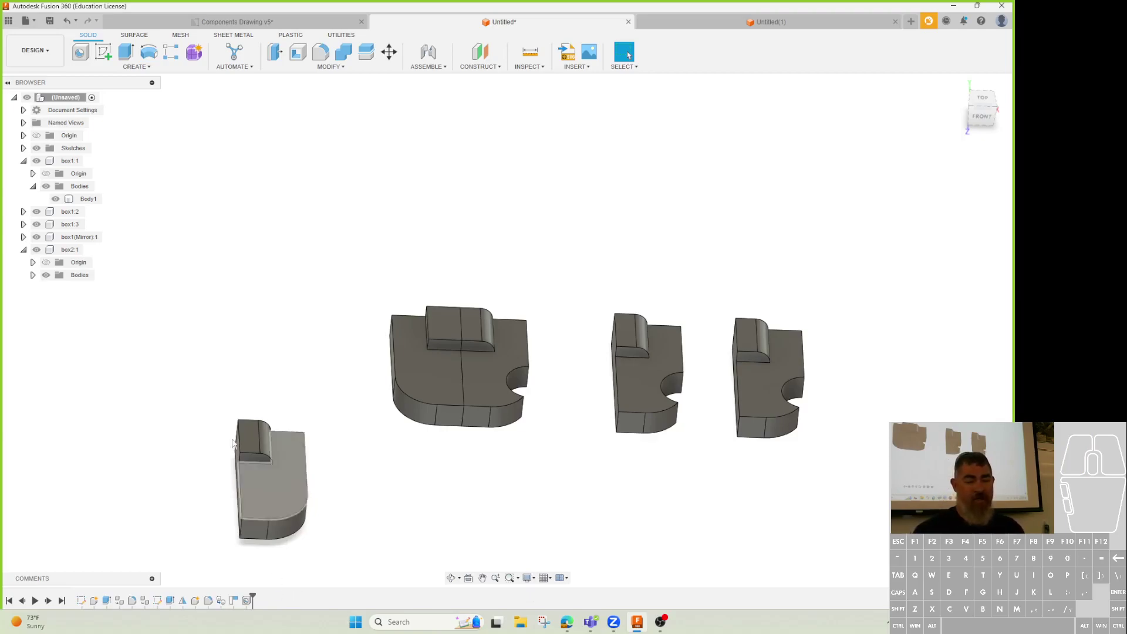
pyautogui.click(209, 601)
pyautogui.click(221, 601)
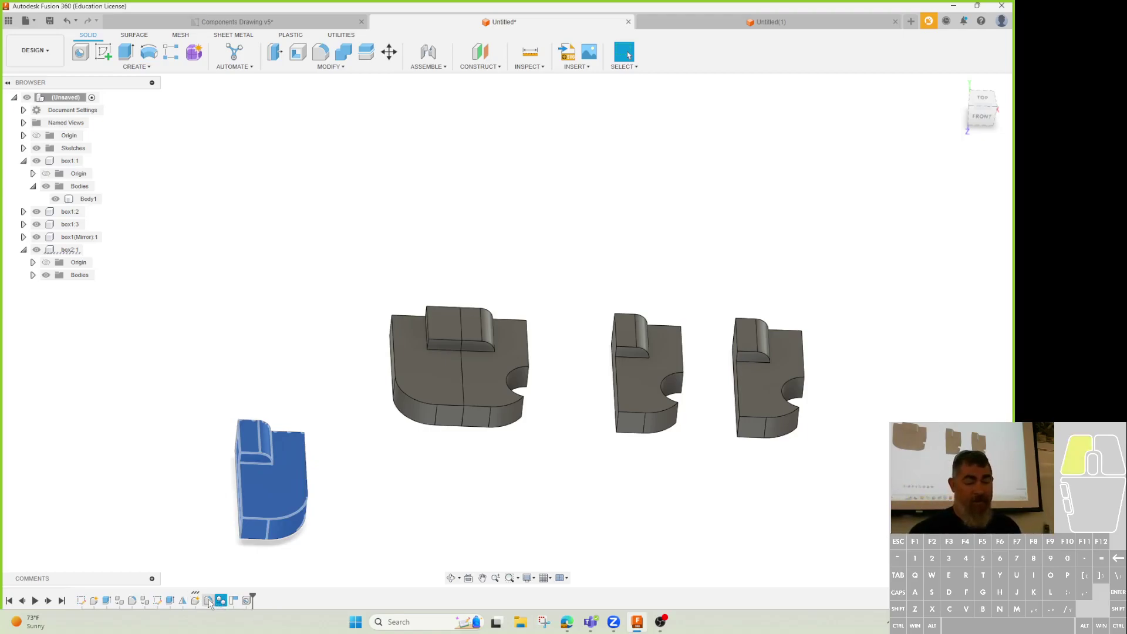
pyautogui.click(208, 600)
pyautogui.moveTo(215, 602); pyautogui.dragTo(227, 598)
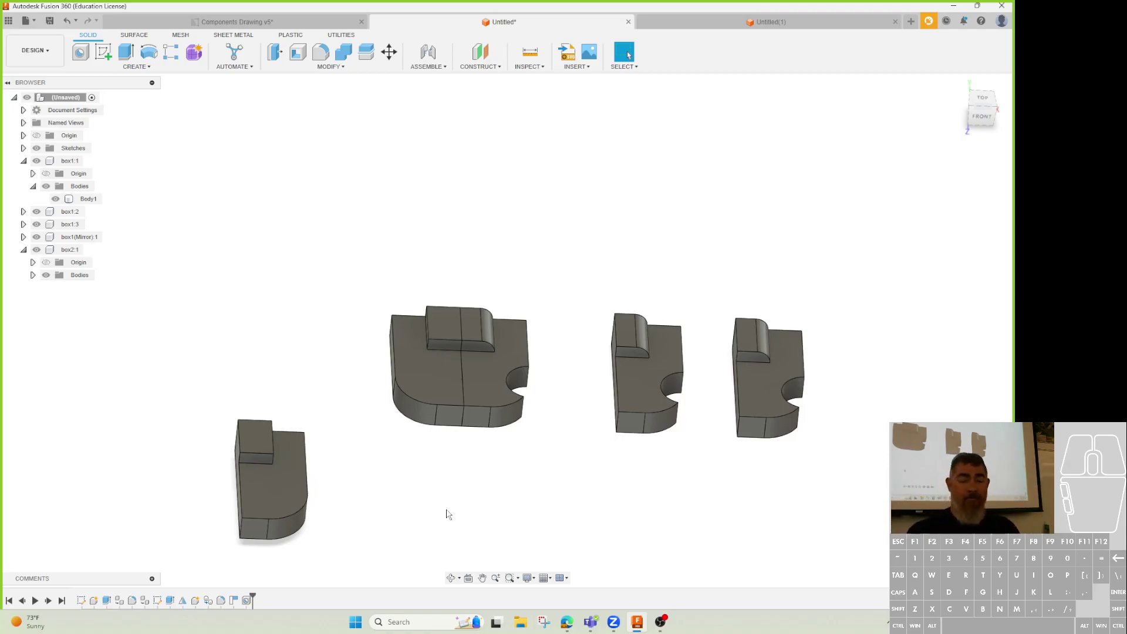
# - Highlight Body1 of box1:1, the box1:1 component and box1(Mirror):1 in turn to compare them with the separate parts
pyautogui.moveTo(409, 482); pyautogui.dragTo(424, 470, button='middle')
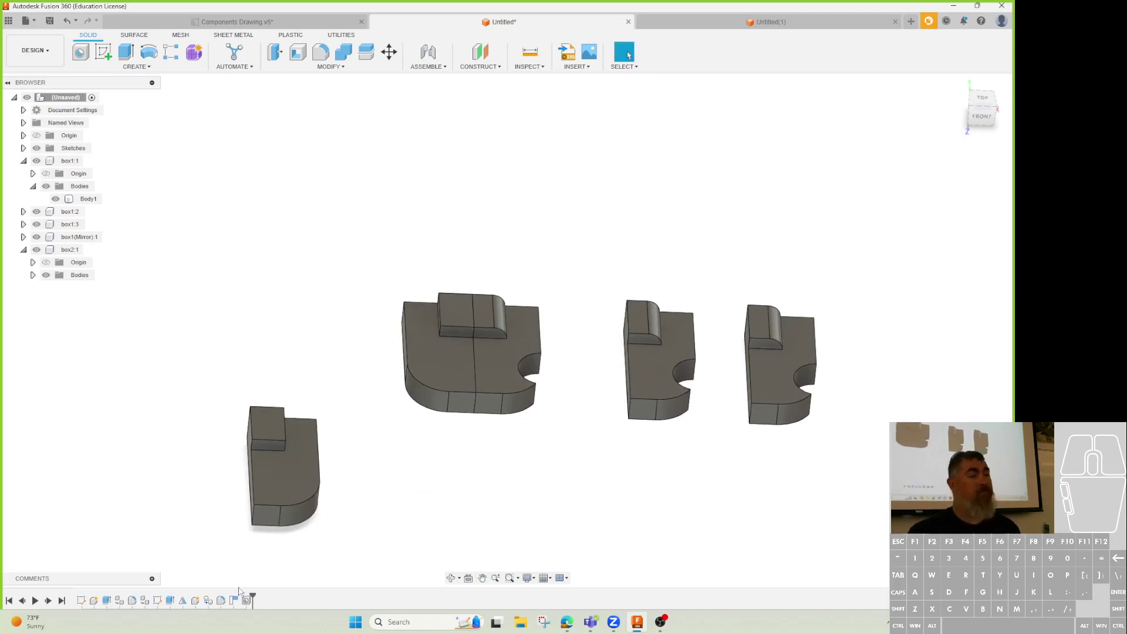
pyautogui.click(83, 198)
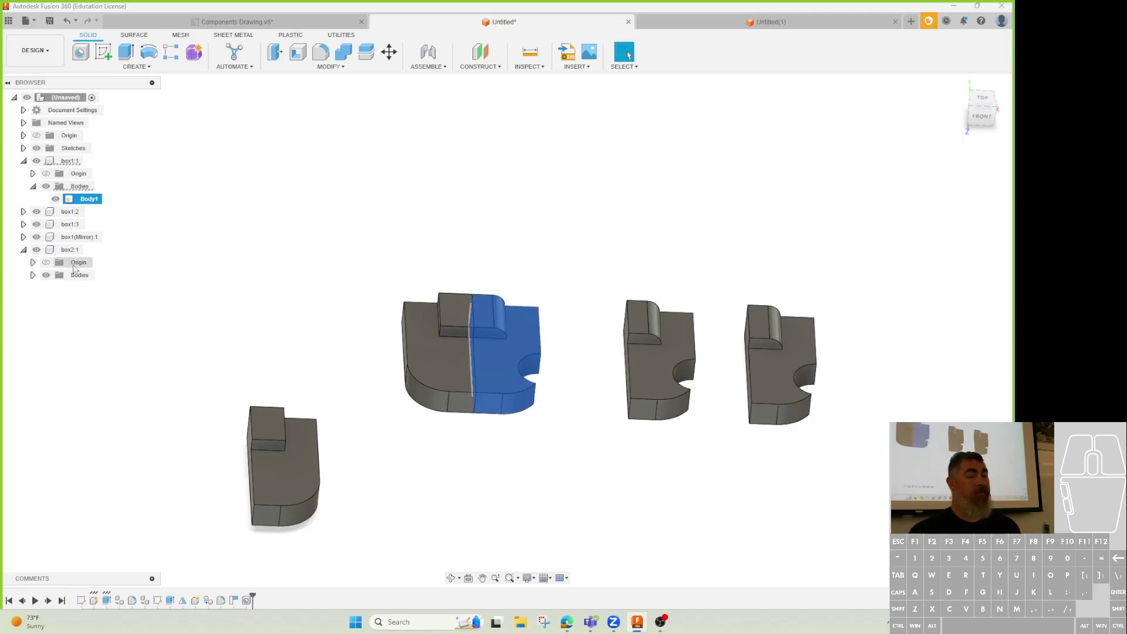
pyautogui.click(170, 365)
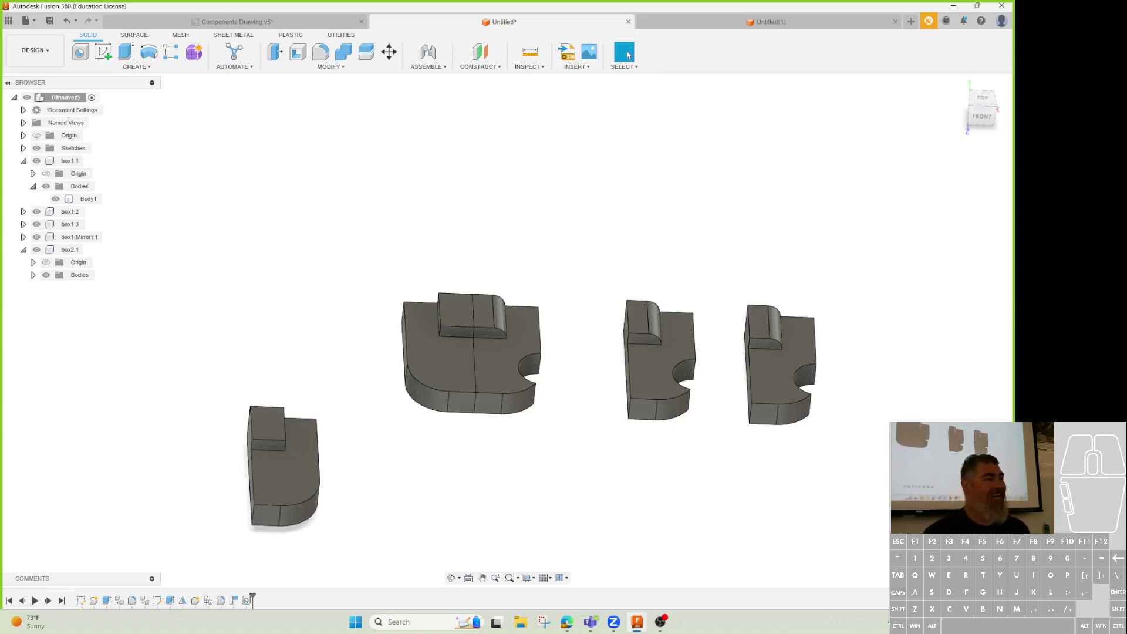
pyautogui.click(296, 323)
pyautogui.keyDown('shift'); pyautogui.moveTo(296, 320); pyautogui.dragTo(282, 317, button='middle'); pyautogui.keyUp('shift')
pyautogui.moveTo(370, 420); pyautogui.dragTo(368, 437, button='middle')
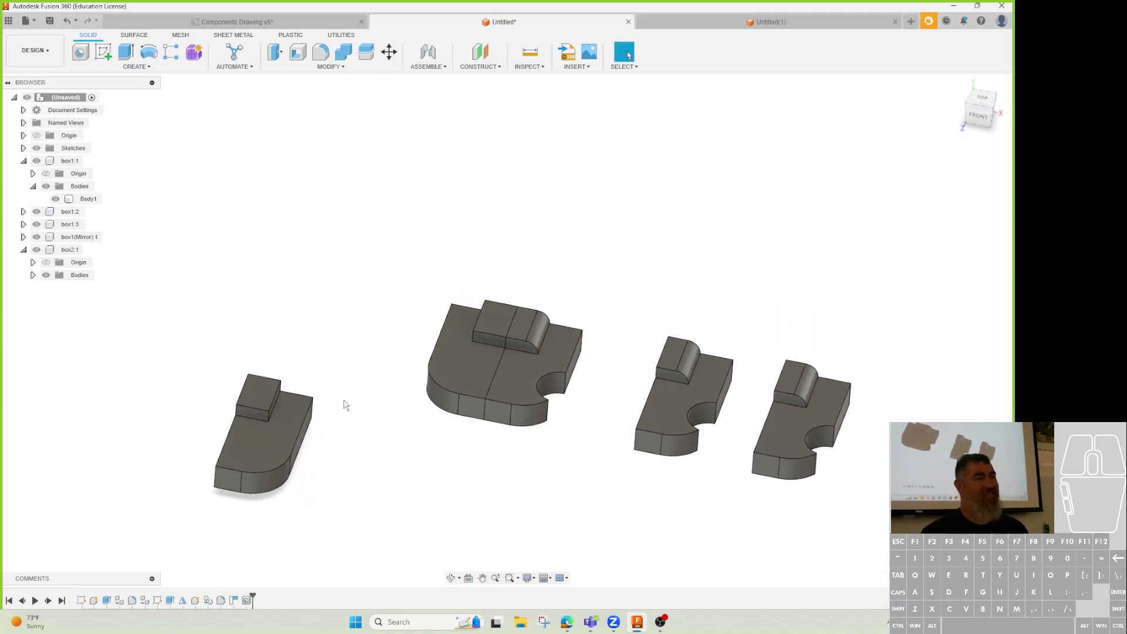
pyautogui.scroll(1, 346, 404)
pyautogui.scroll(-1, 346, 400)
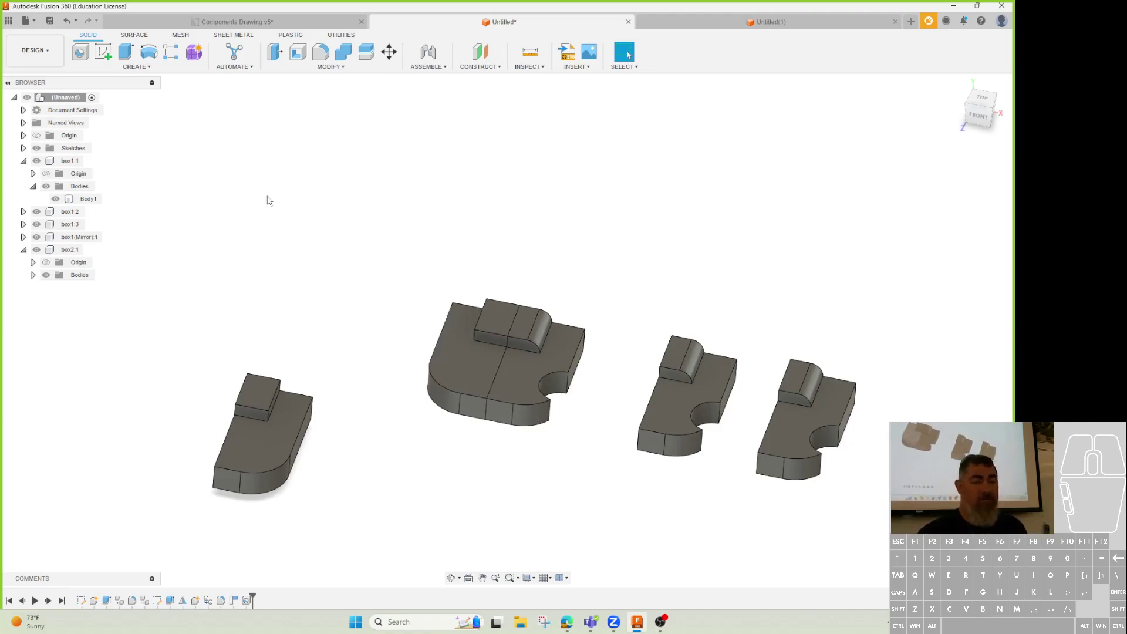
pyautogui.click(24, 161)
pyautogui.click(59, 163)
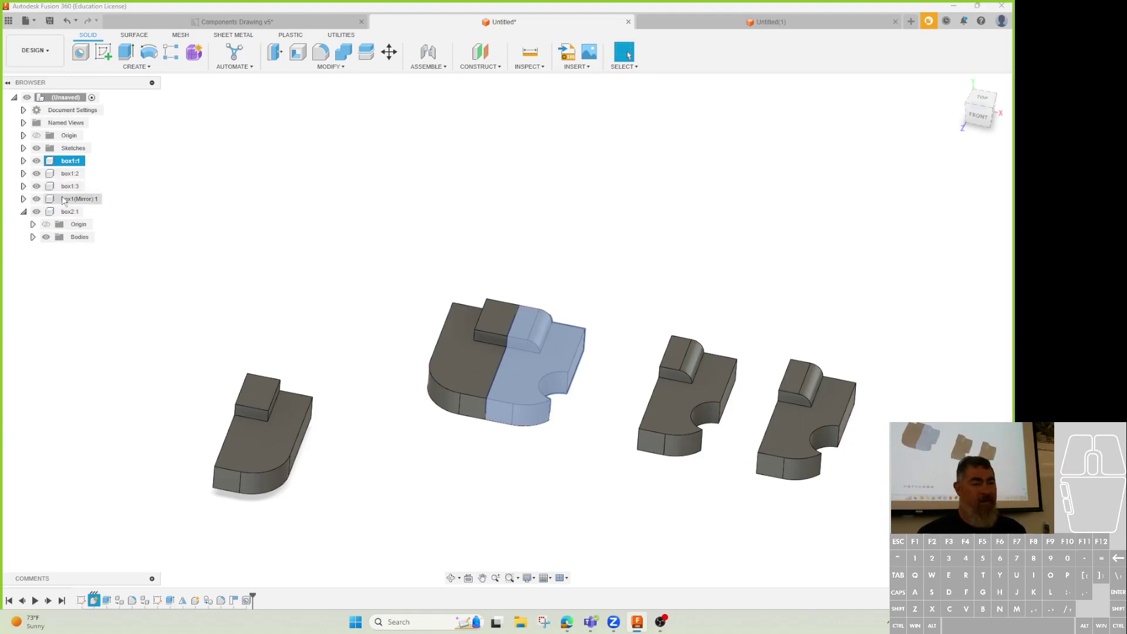
pyautogui.click(65, 201)
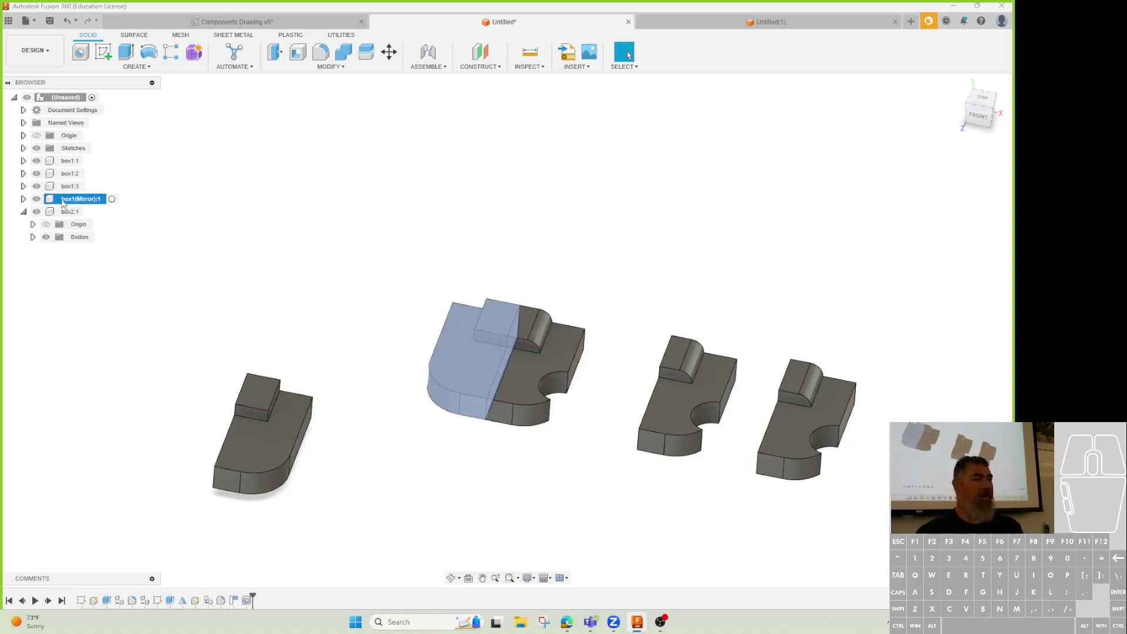
pyautogui.click(282, 270)
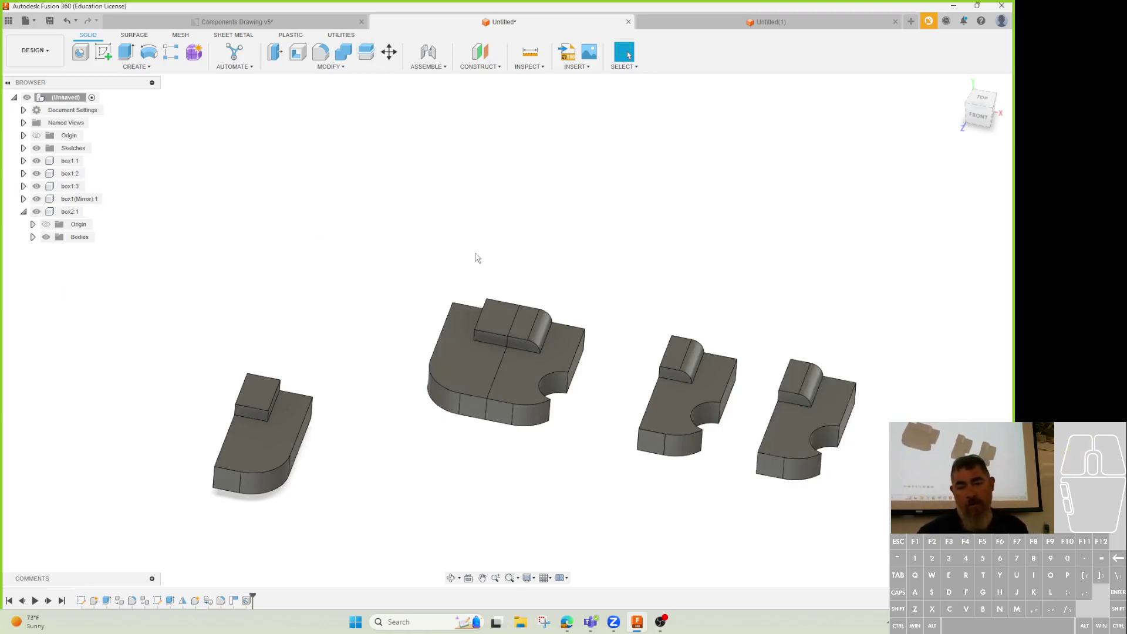
# - Collapse box2:1 in the browser and pull the mirrored component away from box1:1
pyautogui.moveTo(350, 305)
pyautogui.keyDown('shift'); pyautogui.mouseDown(button='middle')
pyautogui.moveTo(364, 294)
pyautogui.moveTo(354, 309)
pyautogui.mouseUp(button='middle'); pyautogui.keyUp('shift')
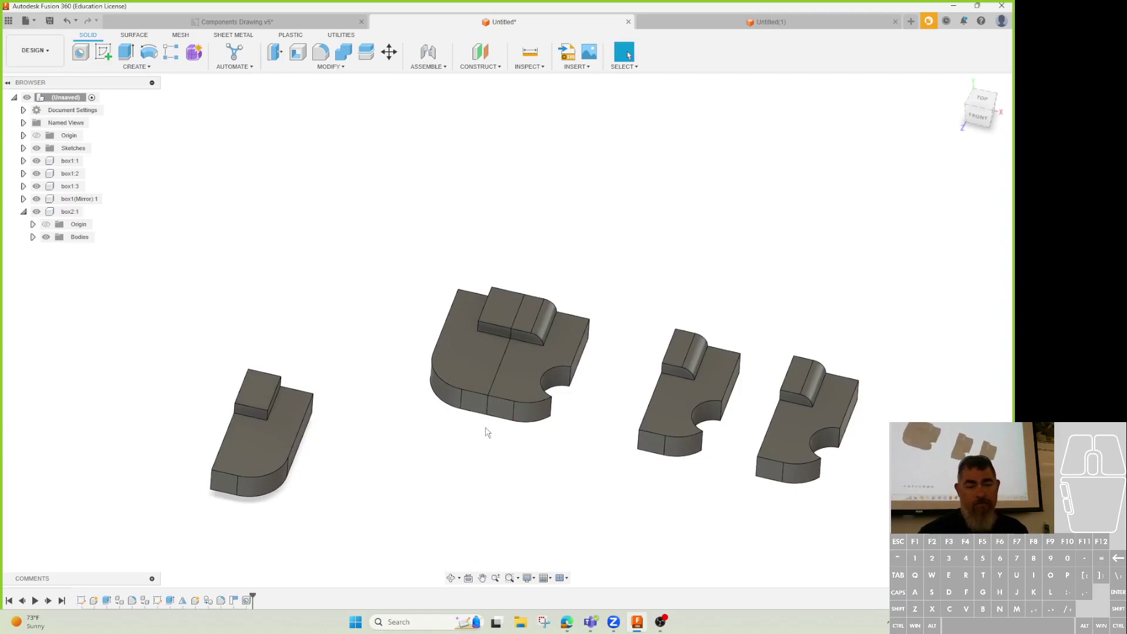
pyautogui.keyDown('shift'); pyautogui.moveTo(520, 259); pyautogui.dragTo(542, 250, button='middle'); pyautogui.keyUp('shift')
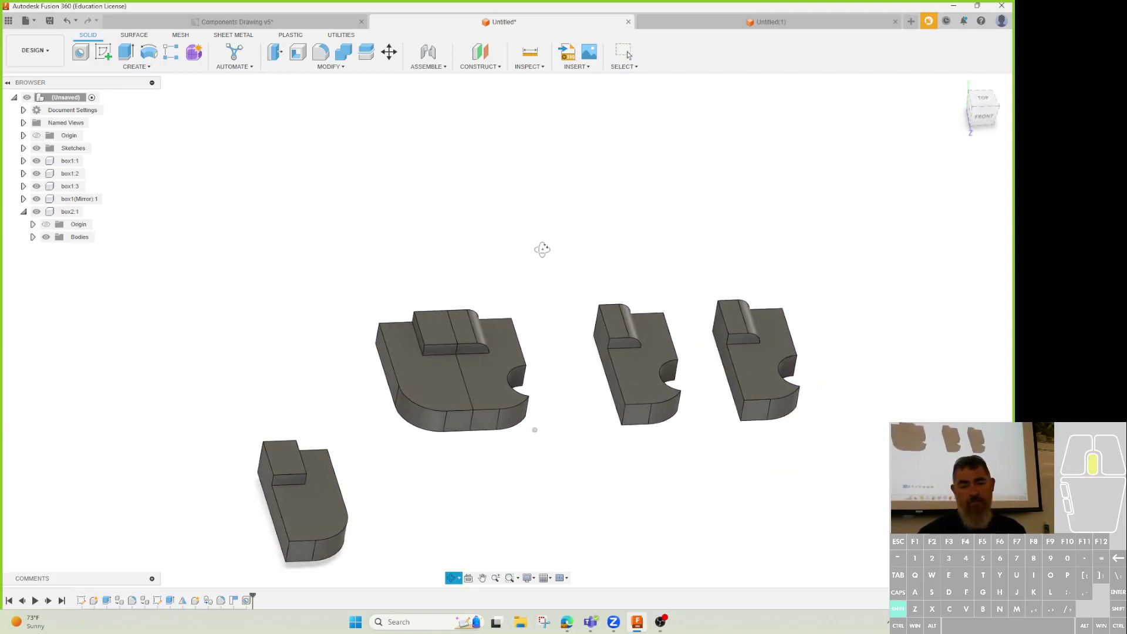
pyautogui.keyDown('shift'); pyautogui.moveTo(583, 495); pyautogui.dragTo(583, 460, button='middle'); pyautogui.keyUp('shift')
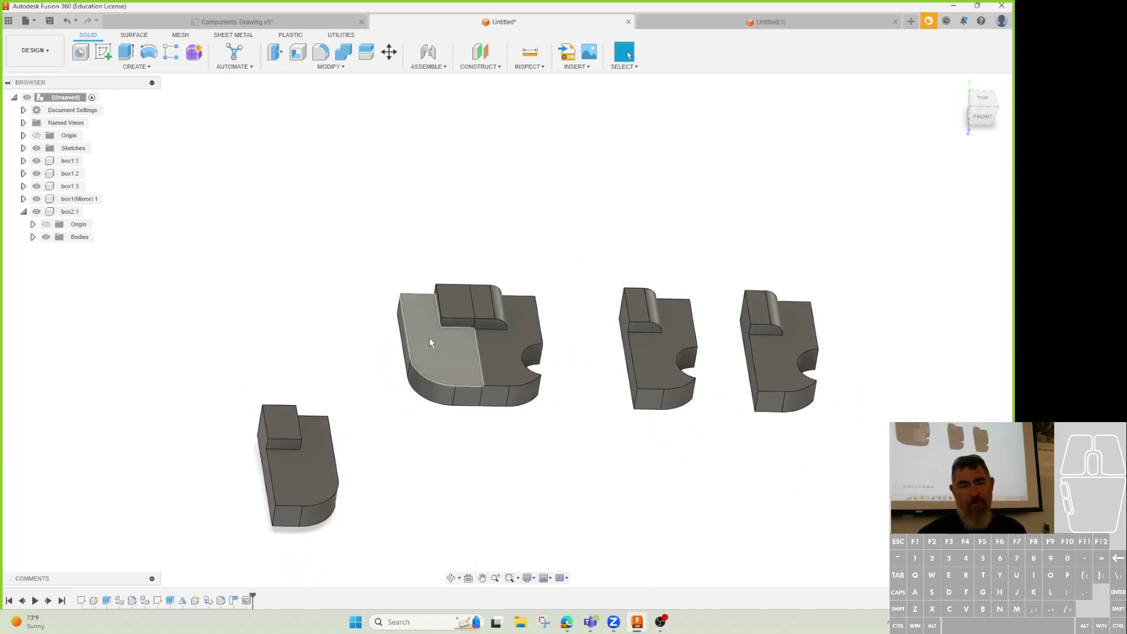
pyautogui.click(24, 211)
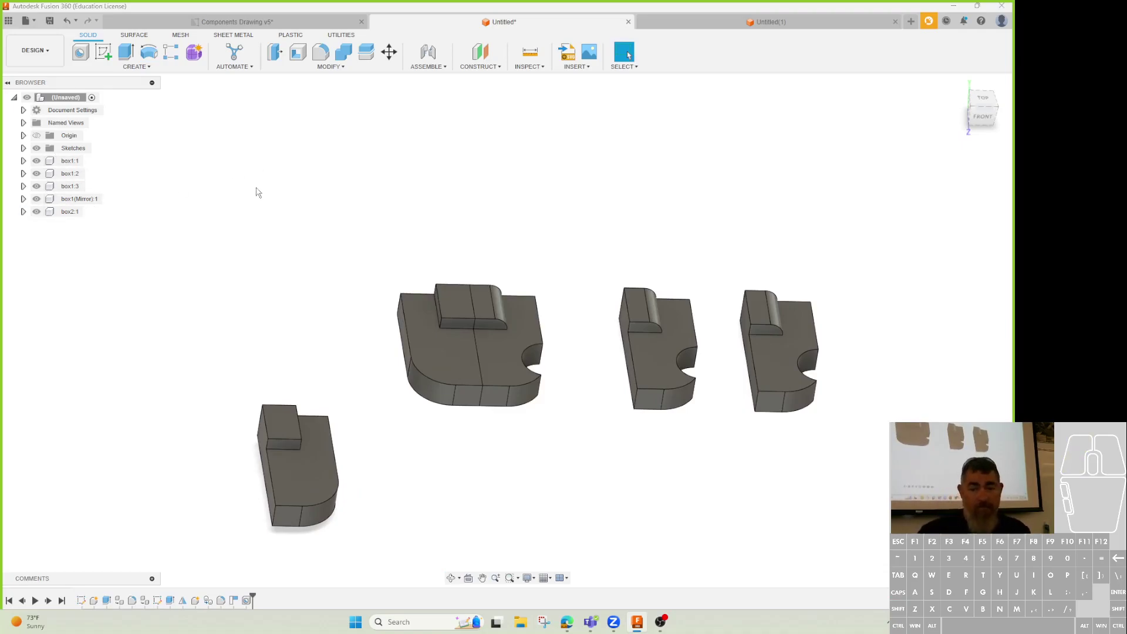
pyautogui.moveTo(417, 357); pyautogui.dragTo(358, 329)
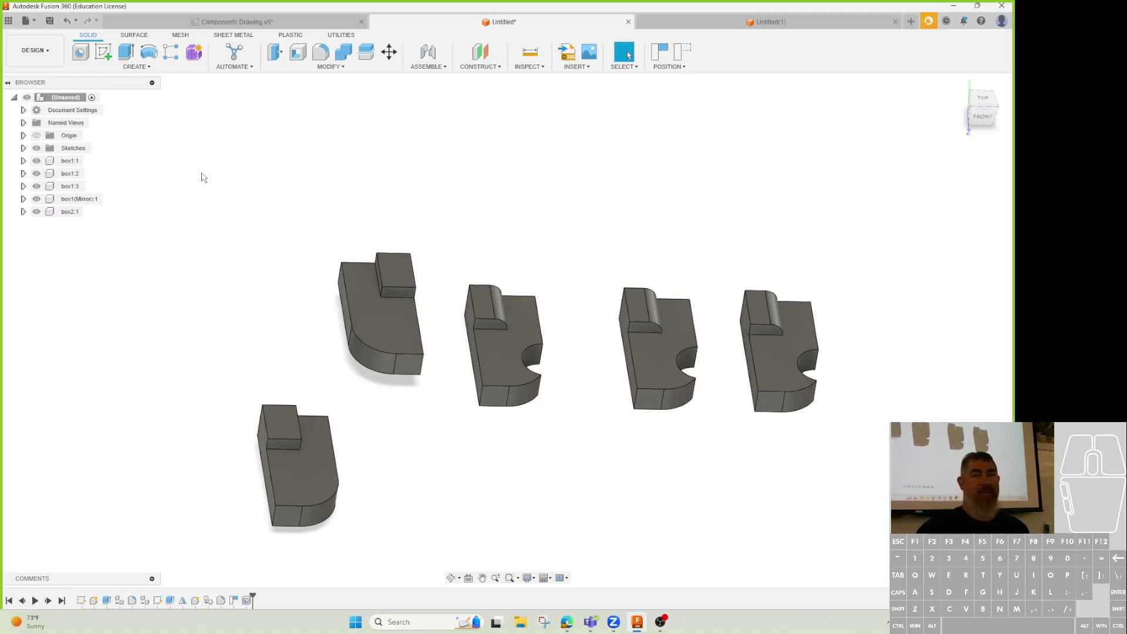
# - Start a sketch on the mirrored component's broad upper face, capturing the component's moved position
pyautogui.click(103, 53)
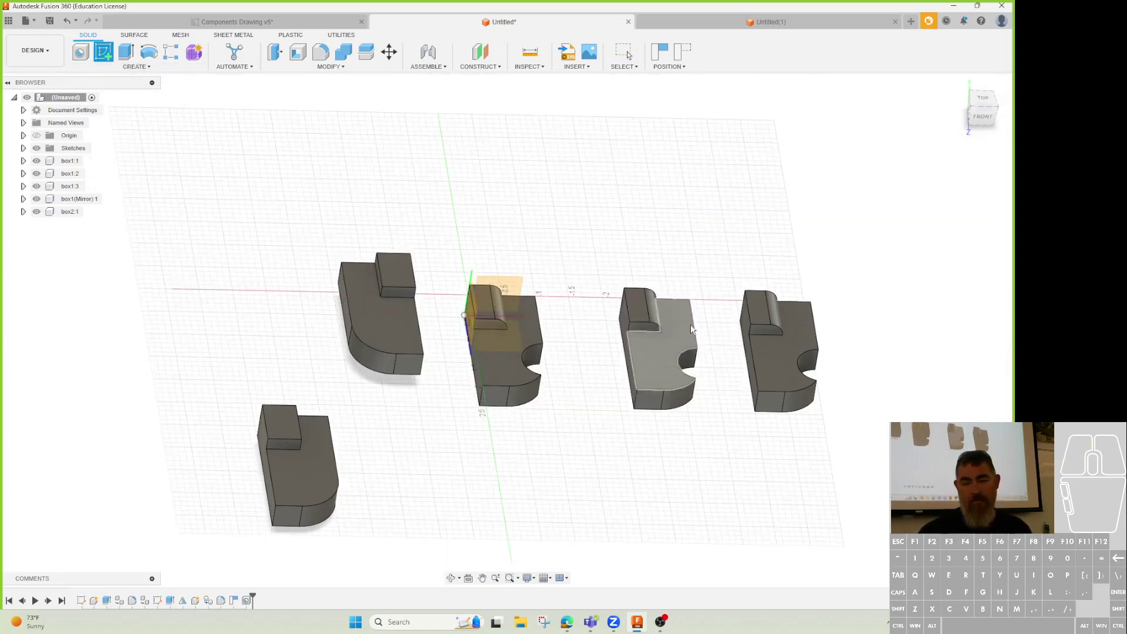
pyautogui.click(394, 332)
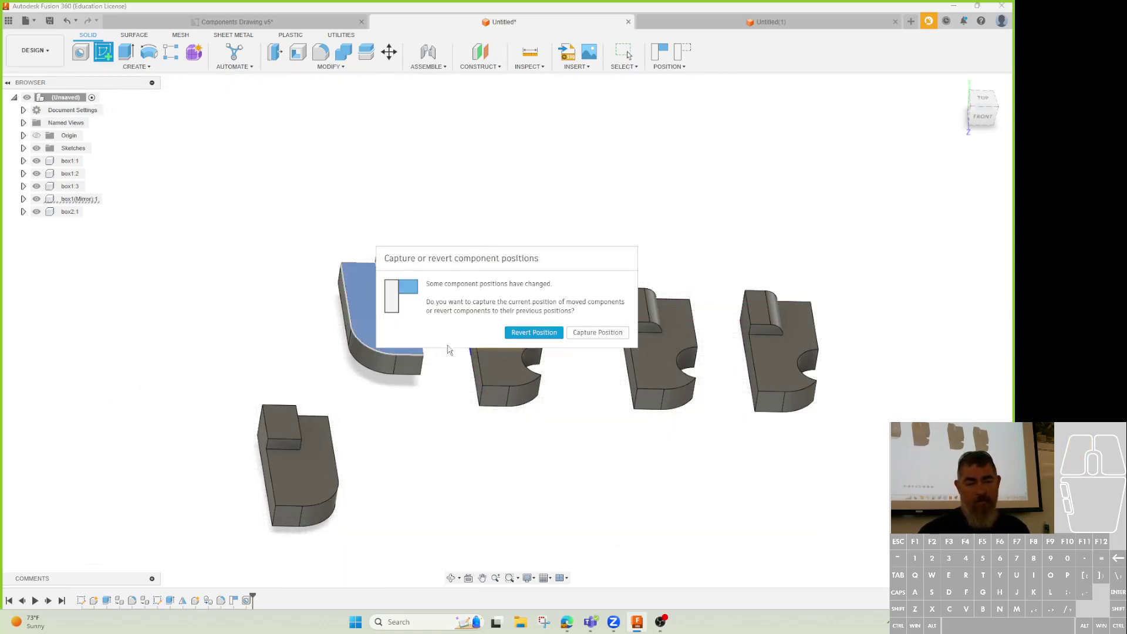
pyautogui.click(578, 332)
pyautogui.scroll(4, 432, 322)
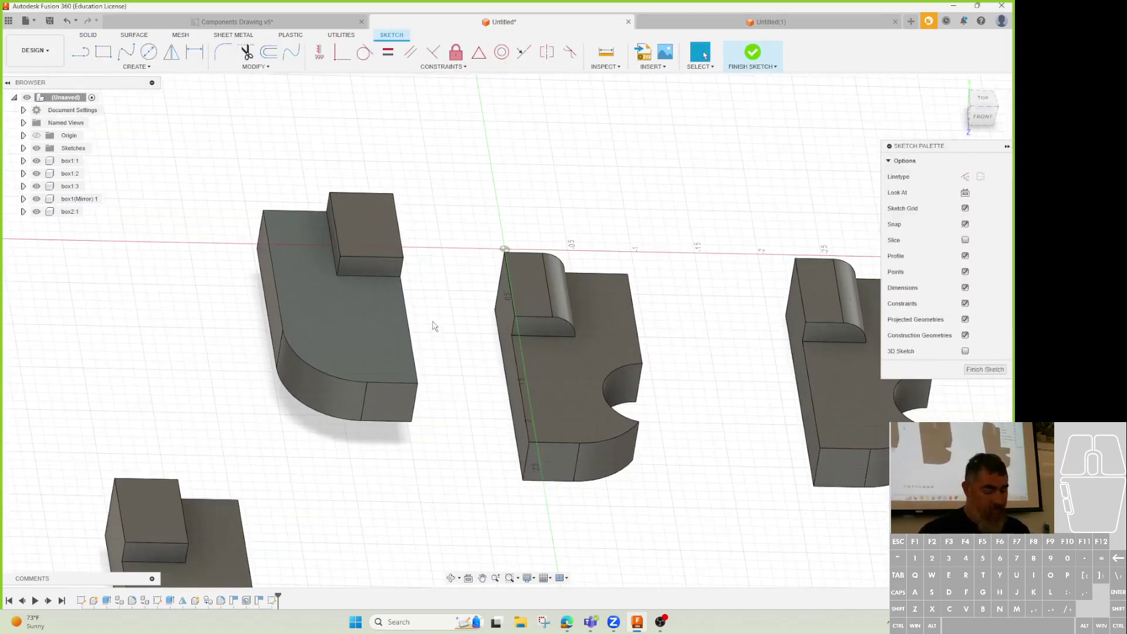
pyautogui.press('e')
pyautogui.press('Escape')
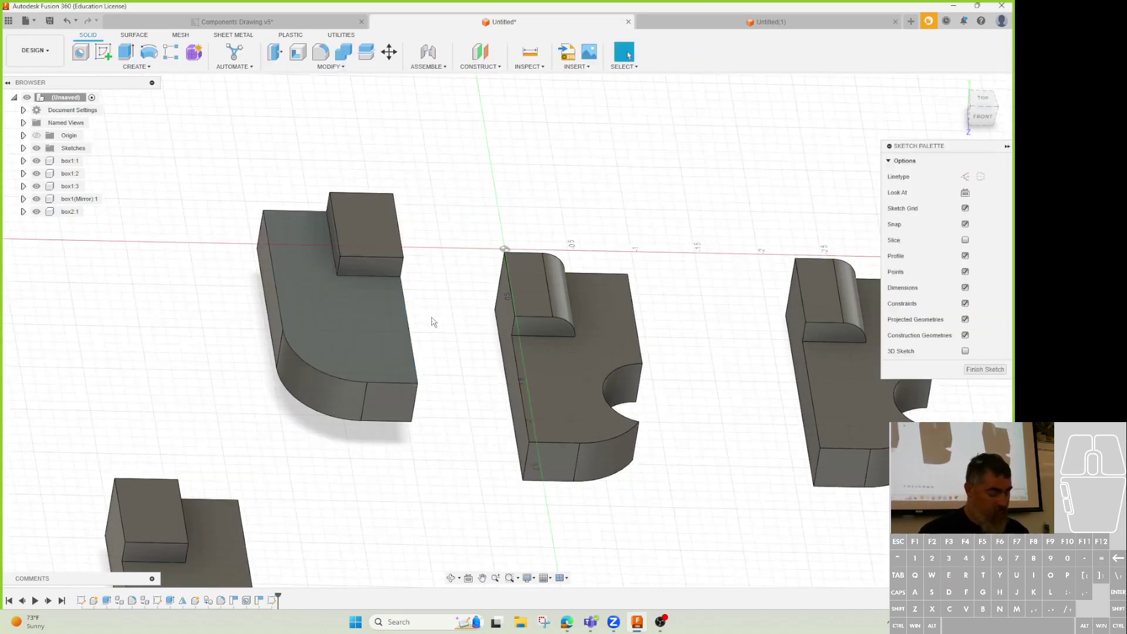
# - Sketch a rectangle about 0.2 in wide off the mirrored part's straight inner edge, and a circle overlapping its outer end
pyautogui.press('r')
pyautogui.click(405, 303)
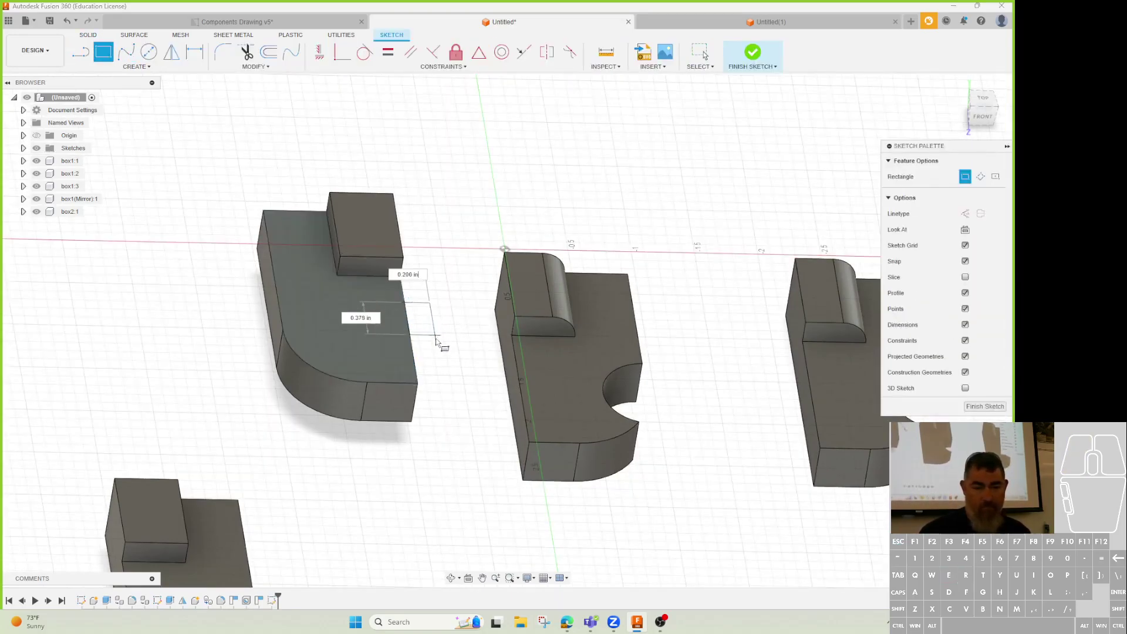
pyautogui.press('Escape')
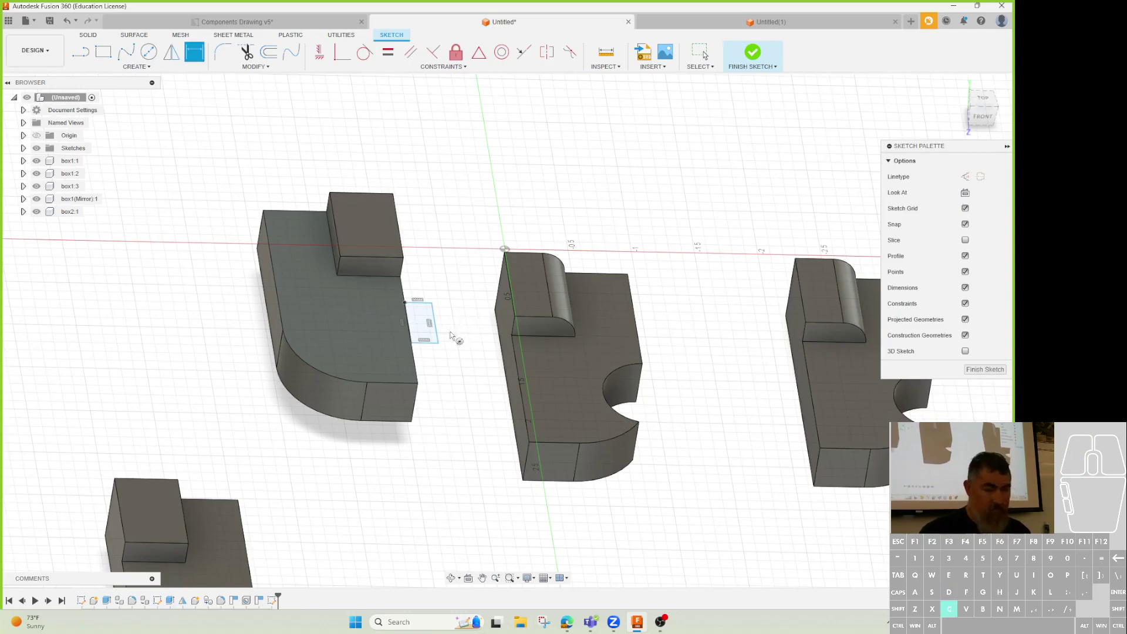
pyautogui.press('c')
pyautogui.click(447, 320)
pyautogui.click(463, 344)
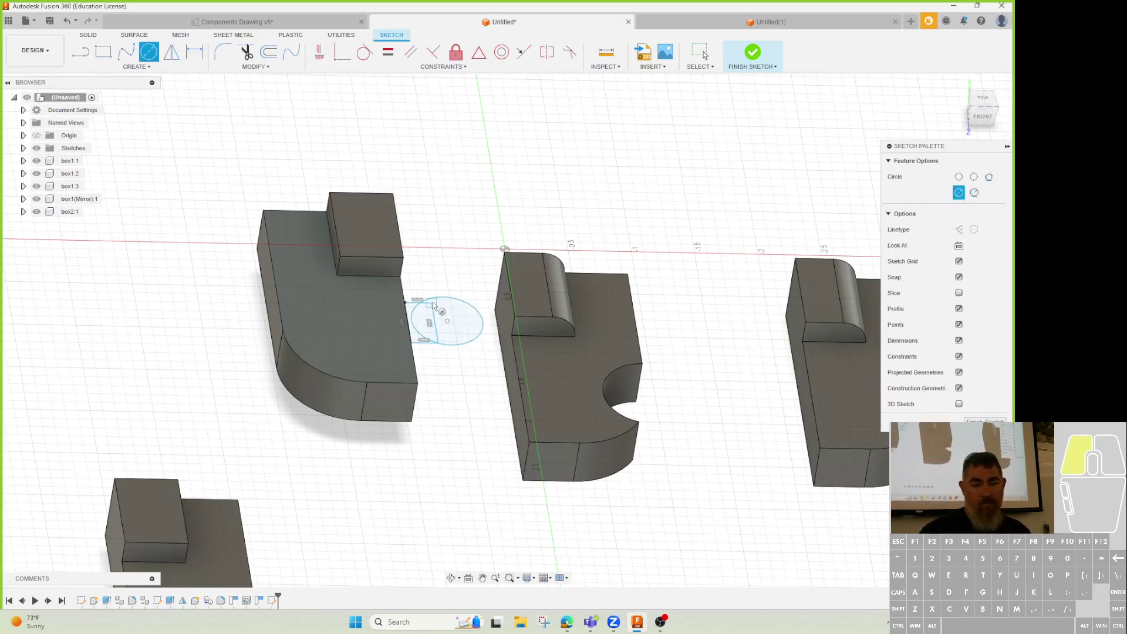
pyautogui.press('Escape')
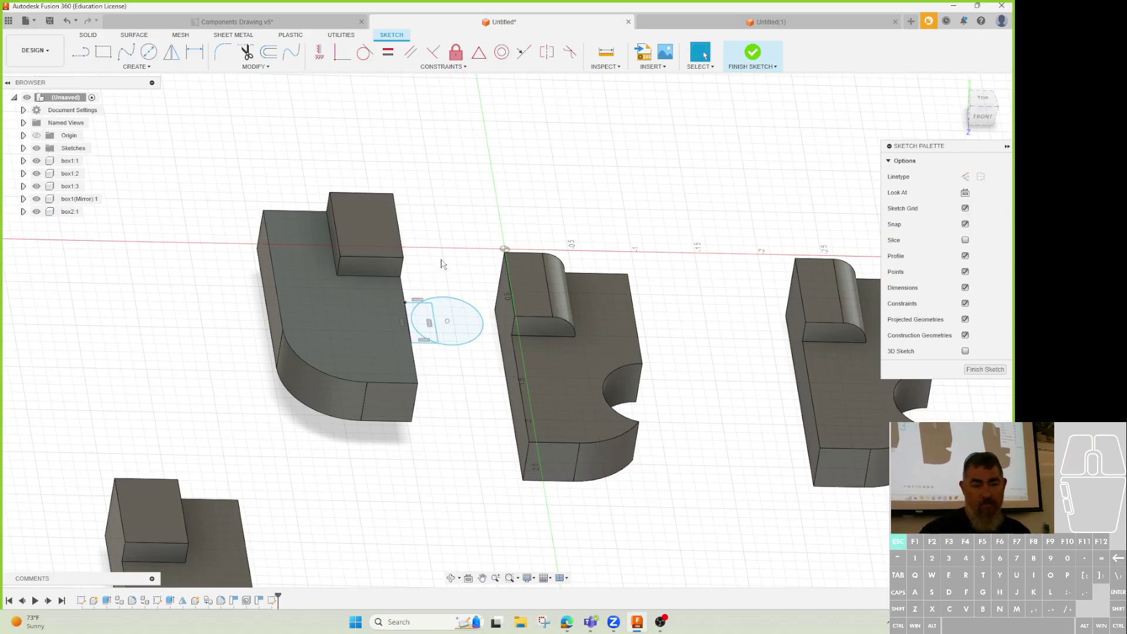
pyautogui.click(334, 80)
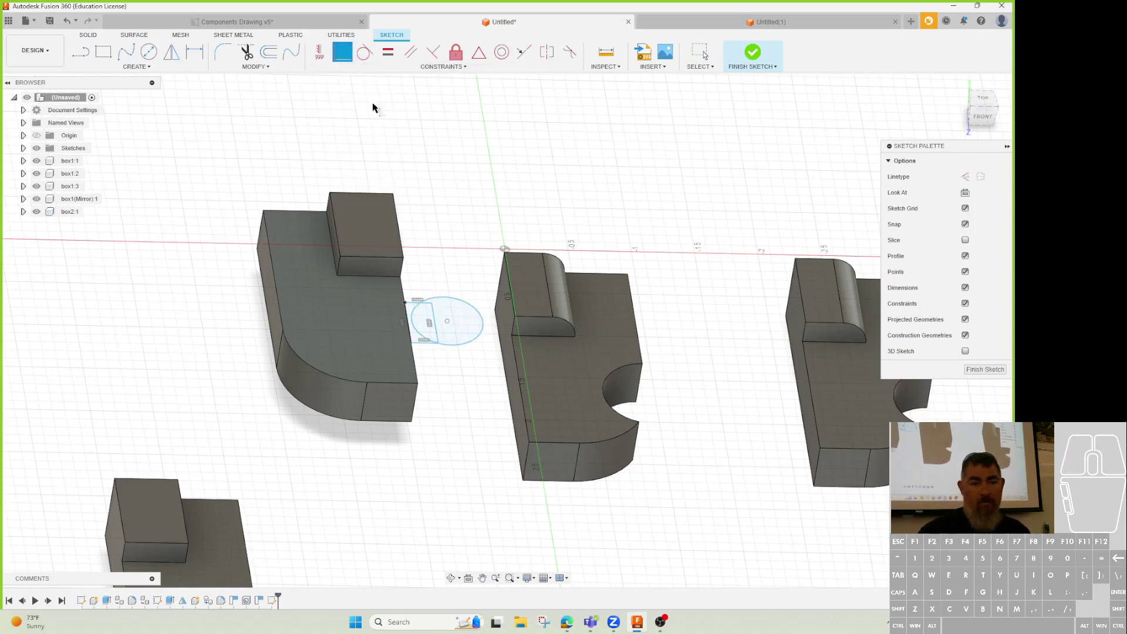
pyautogui.click(445, 305)
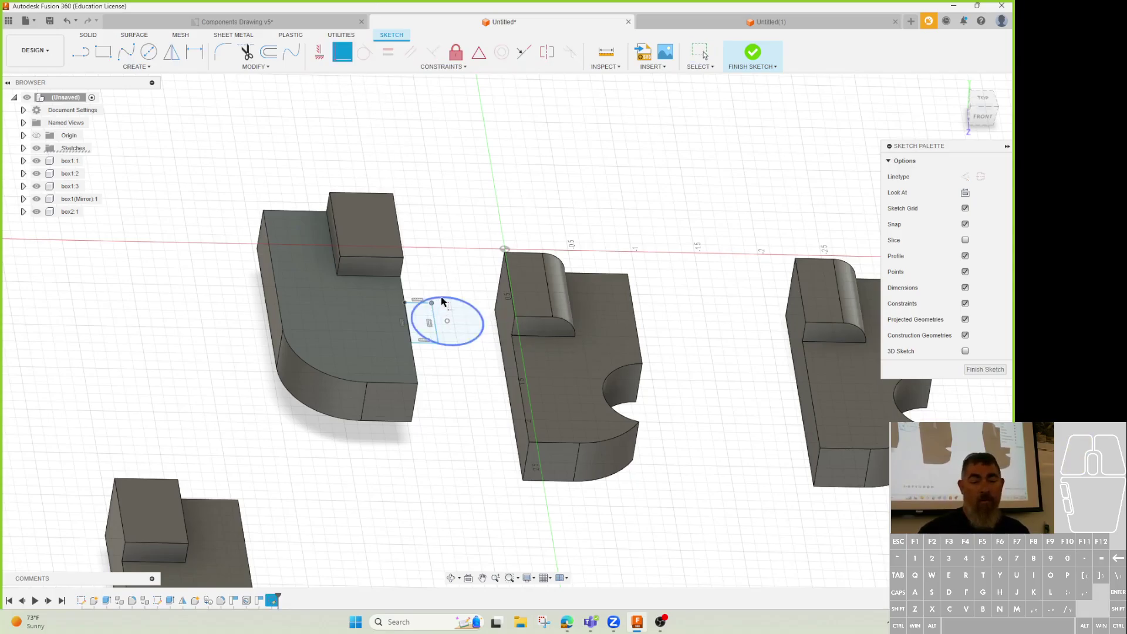
pyautogui.press('Escape')
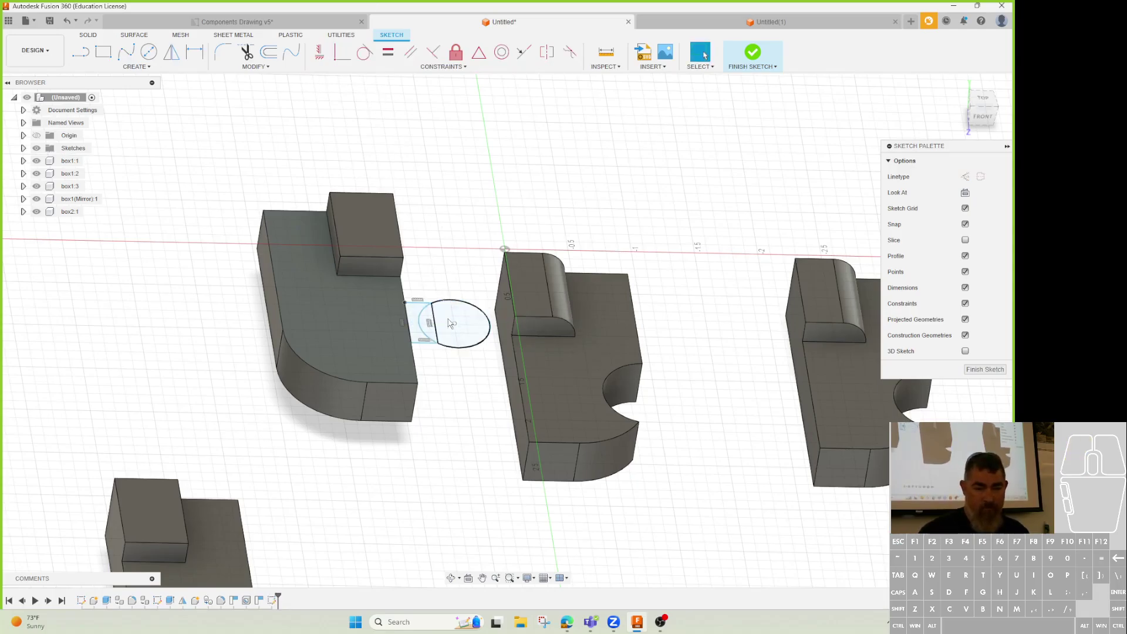
# - Dimension the tab rectangle's width as 0.2 in and the overlapping circle's diameter as 0.5 in
pyautogui.press('d')
pyautogui.click(415, 301)
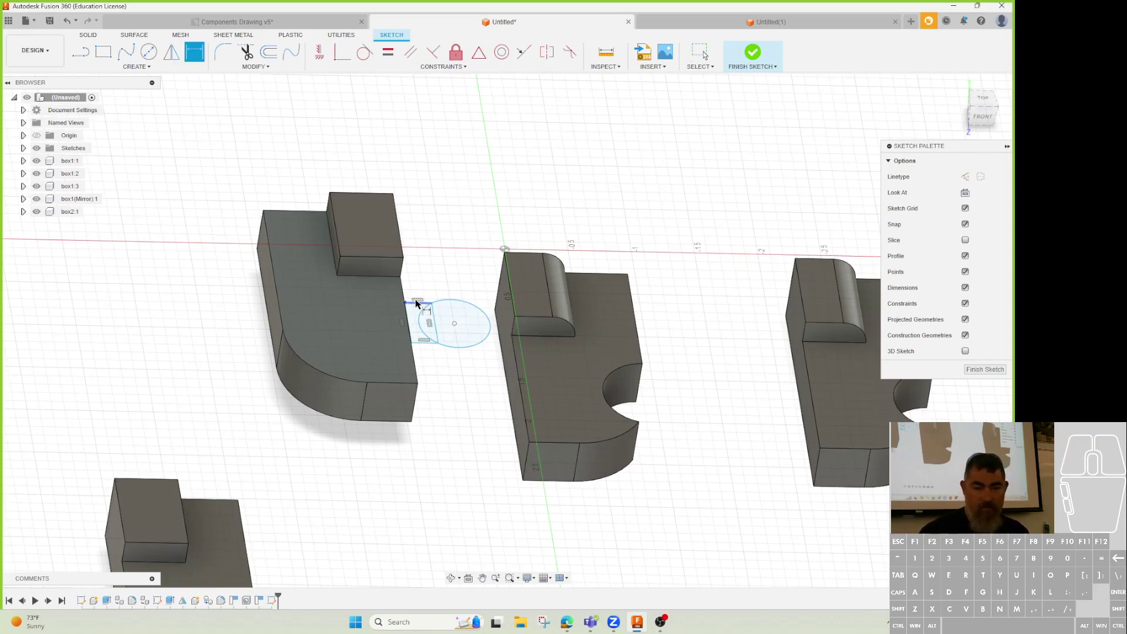
pyautogui.click(445, 289)
pyautogui.write('.2')
pyautogui.press('Return')
pyautogui.click(465, 345)
pyautogui.click(462, 366)
pyautogui.write('.5')
pyautogui.press('Return')
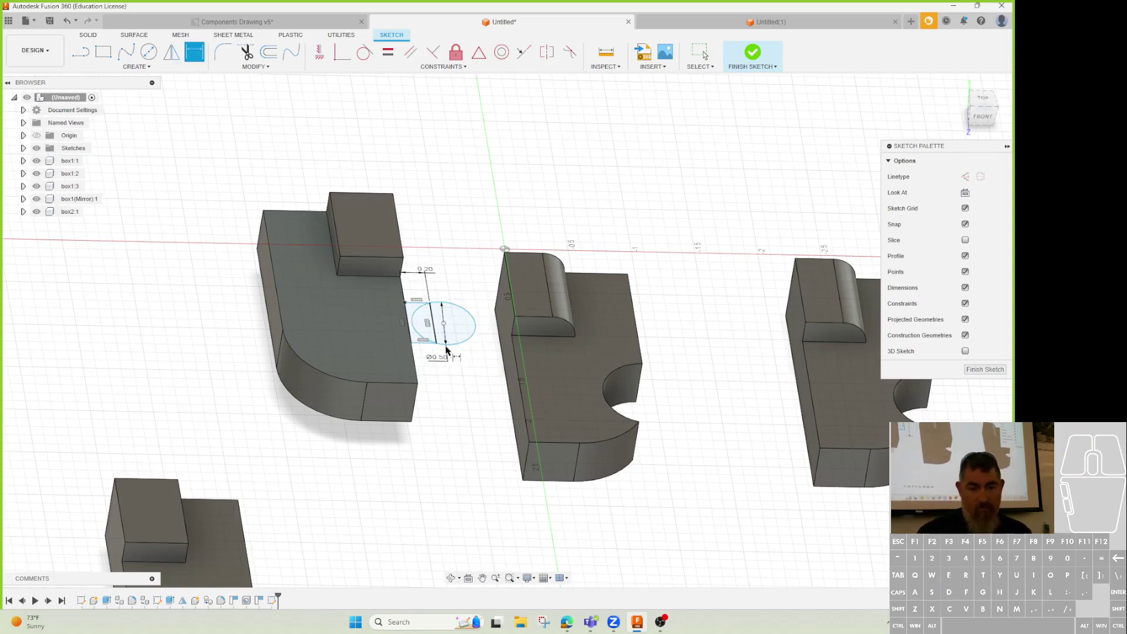
# - Dimension the circle's center 0.3 in horizontally from the mirrored part's lower inner corner
pyautogui.click(443, 323)
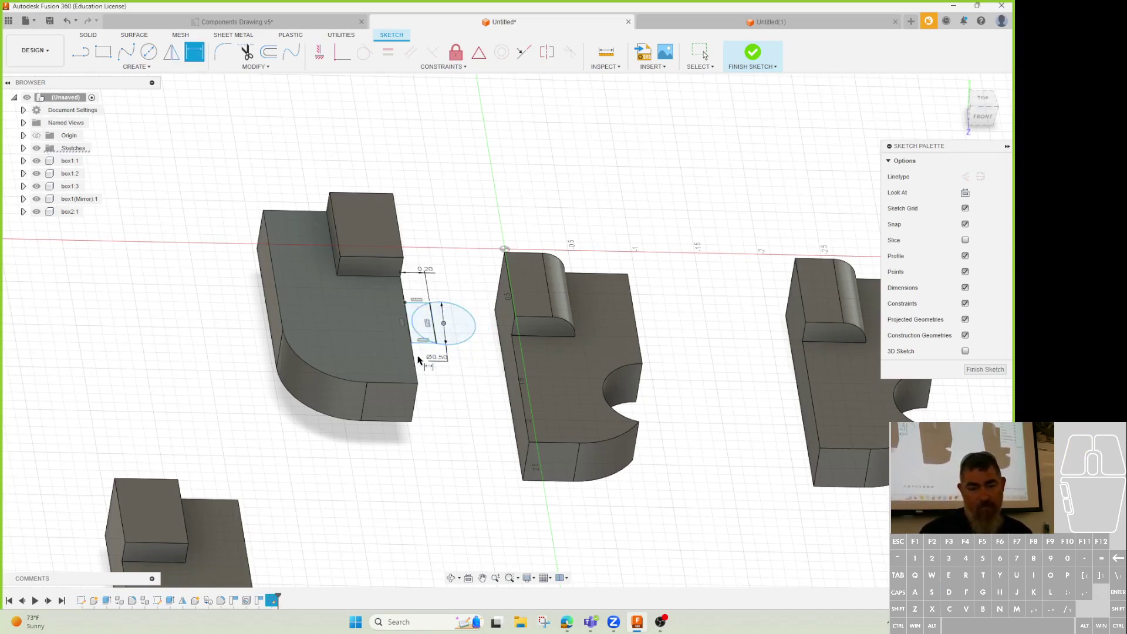
pyautogui.click(414, 362)
pyautogui.click(445, 379)
pyautogui.press('BackSpace')
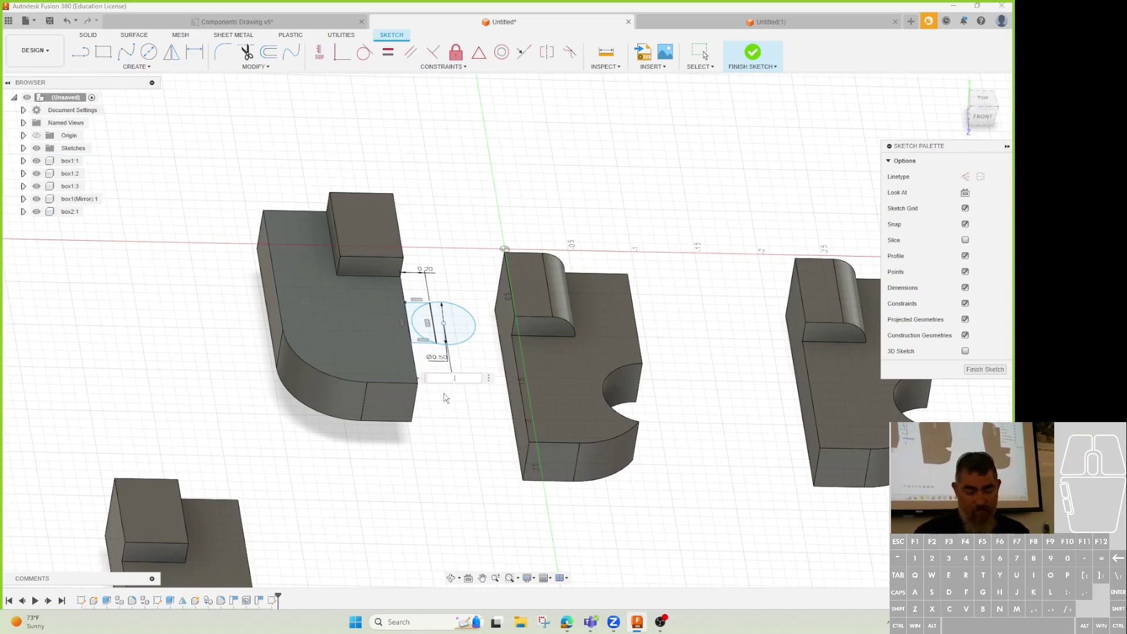
pyautogui.write('.3')
pyautogui.press('Return')
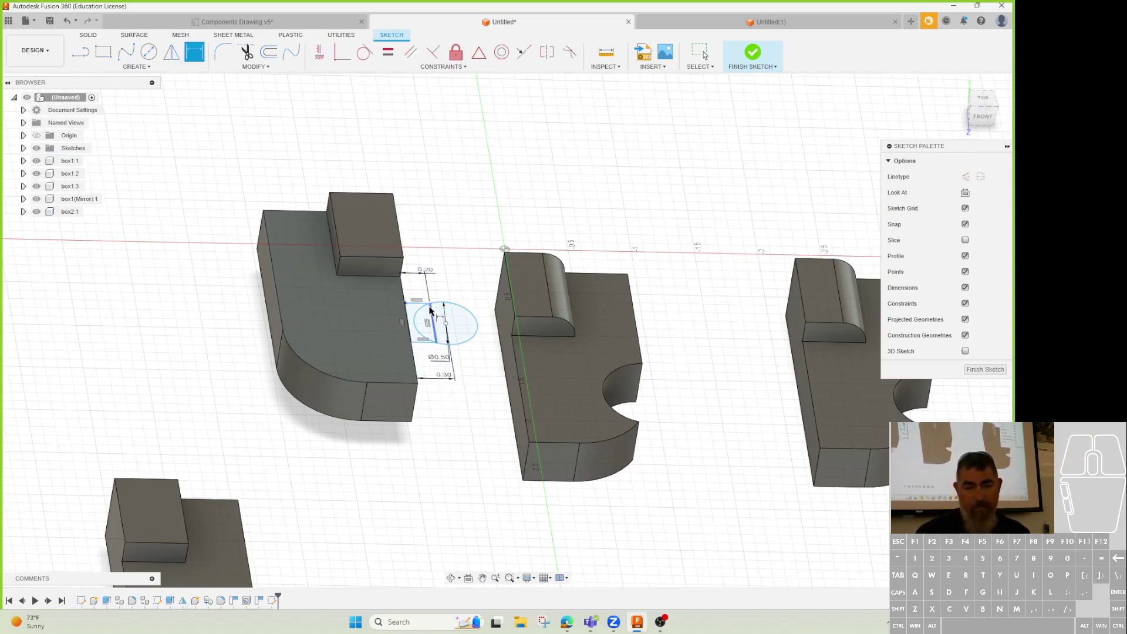
# - Place the rectangle's lower edge 0.5 in from the mirrored part's lower inner corner with a vertical dimension, and finish the sketch
pyautogui.click(415, 384)
pyautogui.click(446, 411)
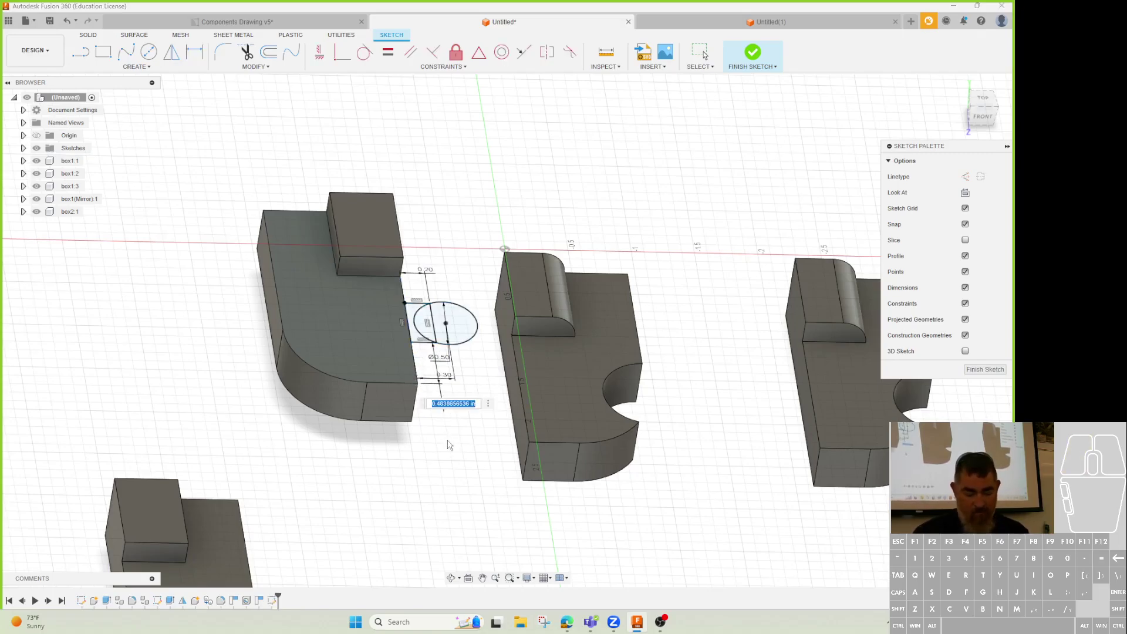
pyautogui.write('.5')
pyautogui.press('Return')
pyautogui.click(755, 61)
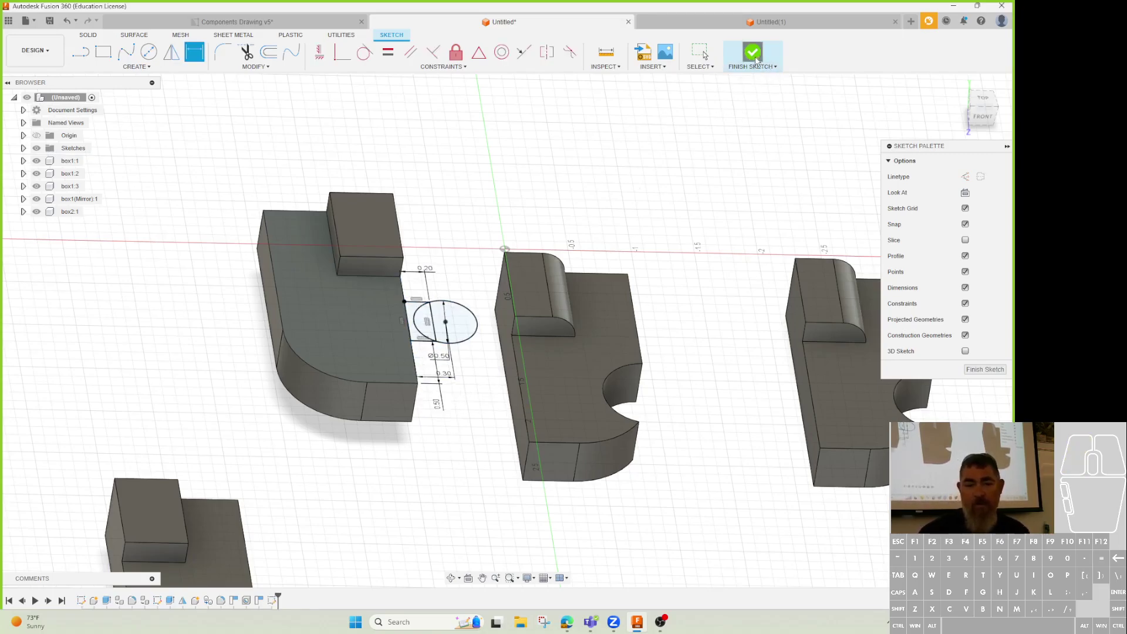
# - Extrude the three rectangle and circle profiles by -0.20 in as a new component
pyautogui.click(125, 52)
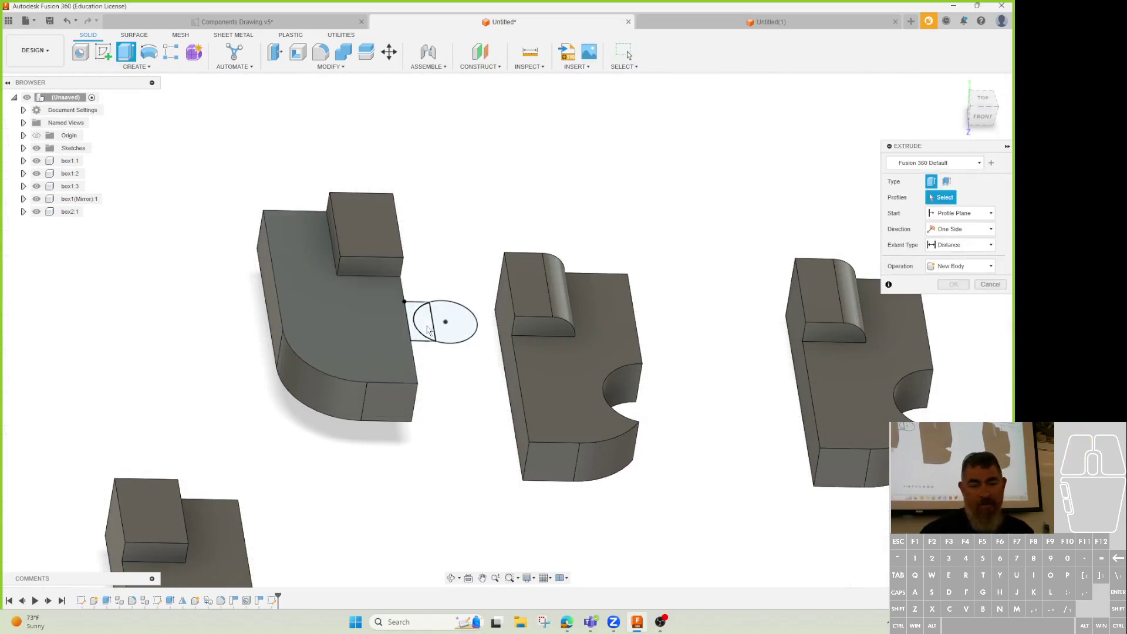
pyautogui.click(427, 328)
pyautogui.click(411, 320)
pyautogui.click(458, 317)
pyautogui.moveTo(460, 315); pyautogui.dragTo(456, 351)
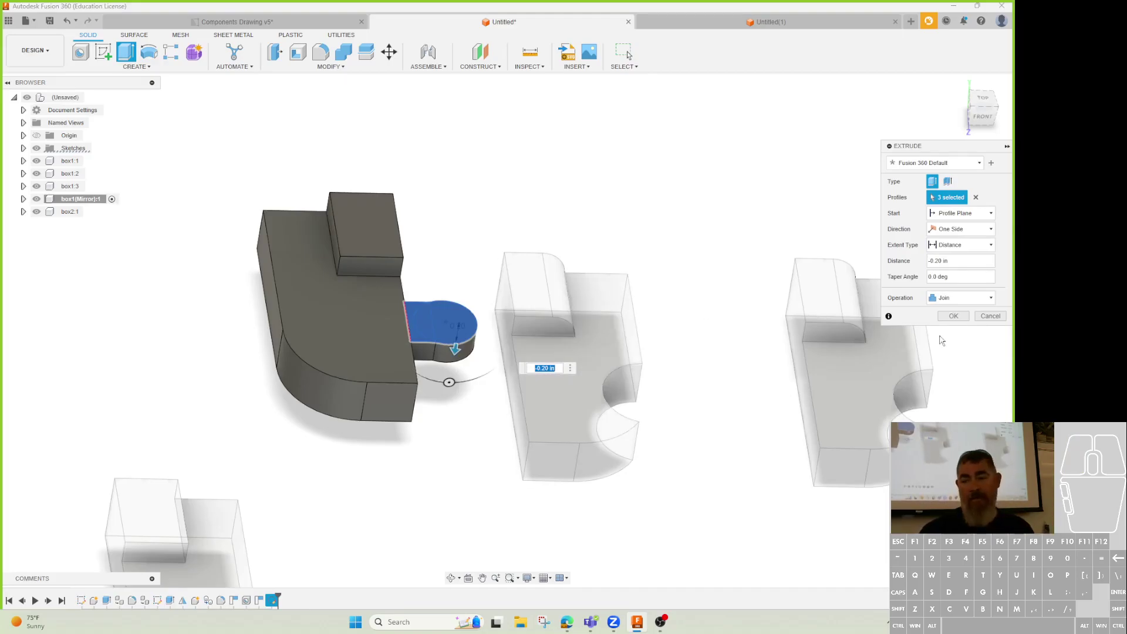
pyautogui.click(961, 297)
pyautogui.click(960, 354)
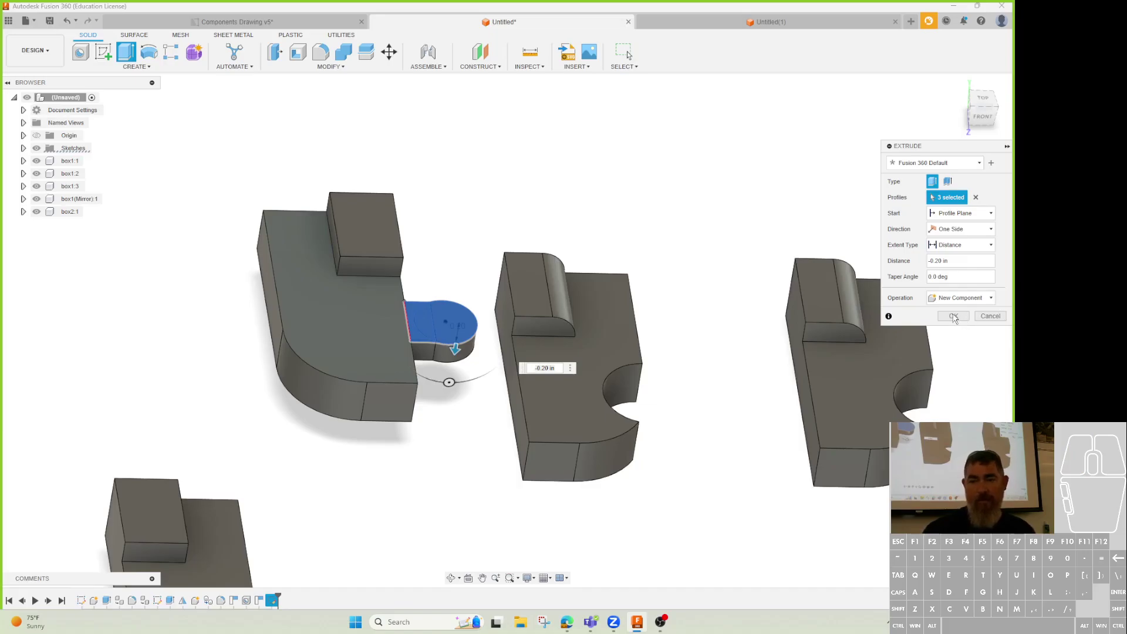
pyautogui.click(953, 316)
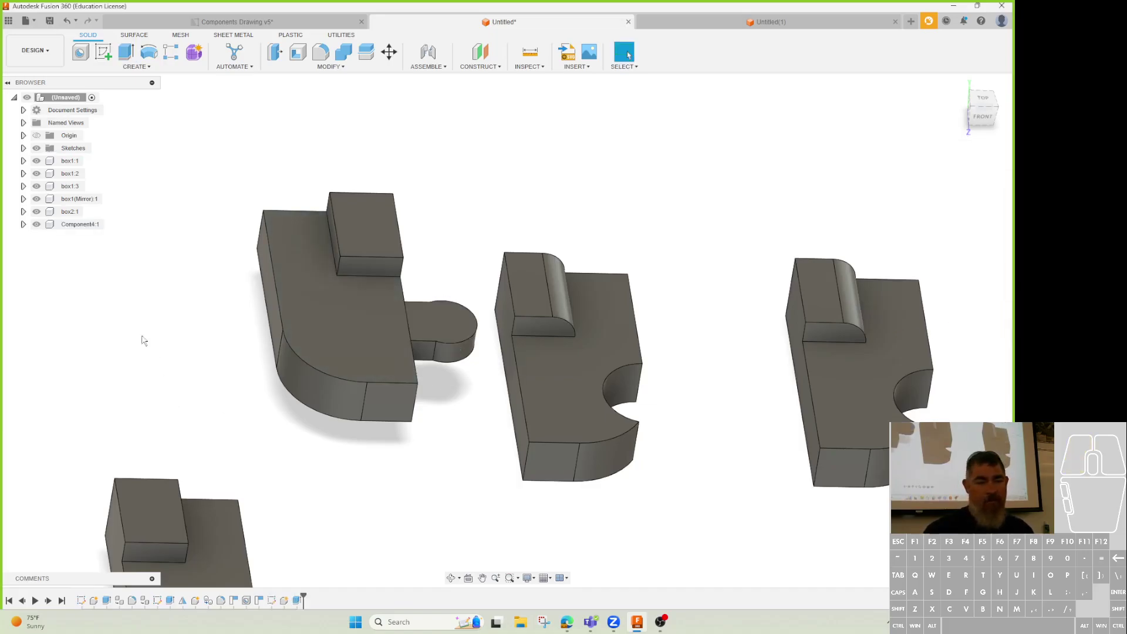
# - Rename the newly extruded component as tab
pyautogui.doubleClick(80, 224)
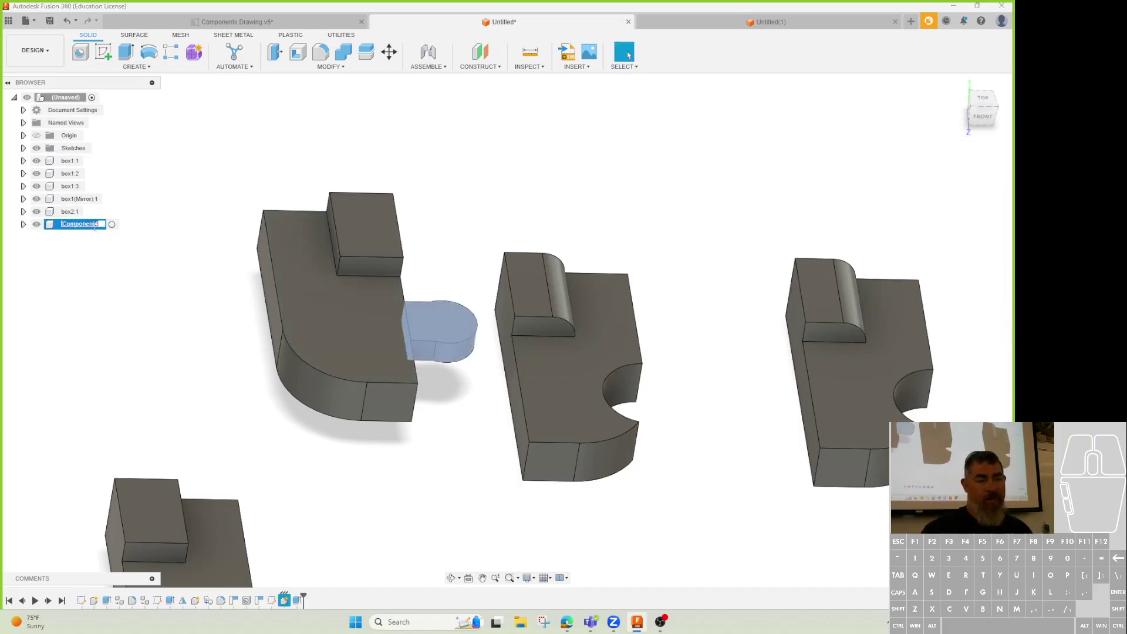
pyautogui.write('ta')
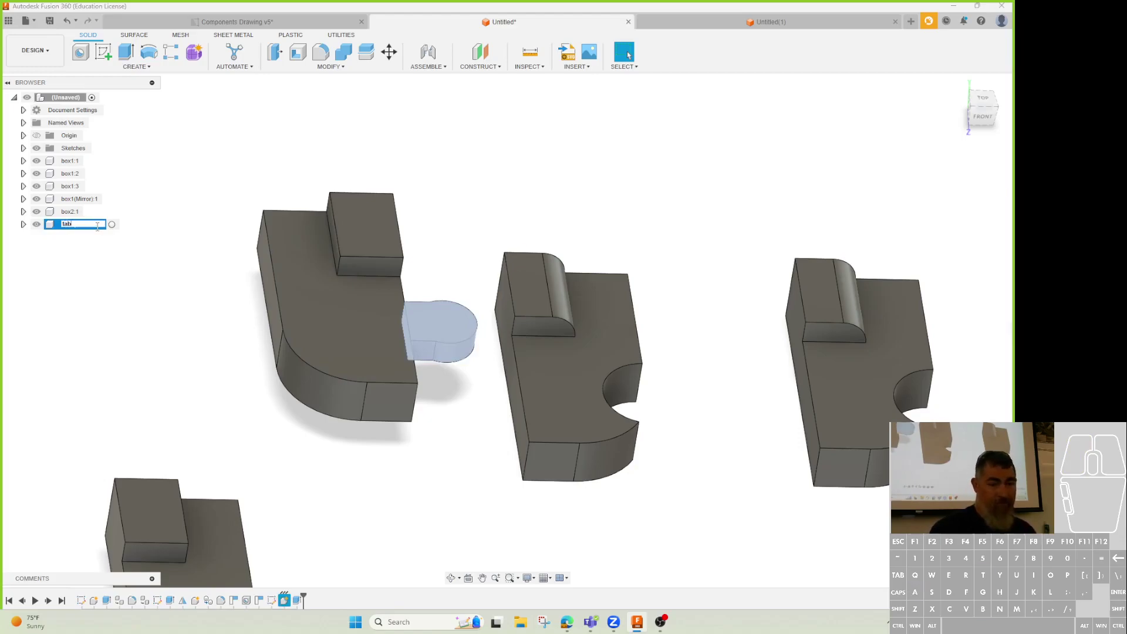
pyautogui.write('b')
pyautogui.press('Return')
pyautogui.click(42, 325)
pyautogui.scroll(-3, 170, 302)
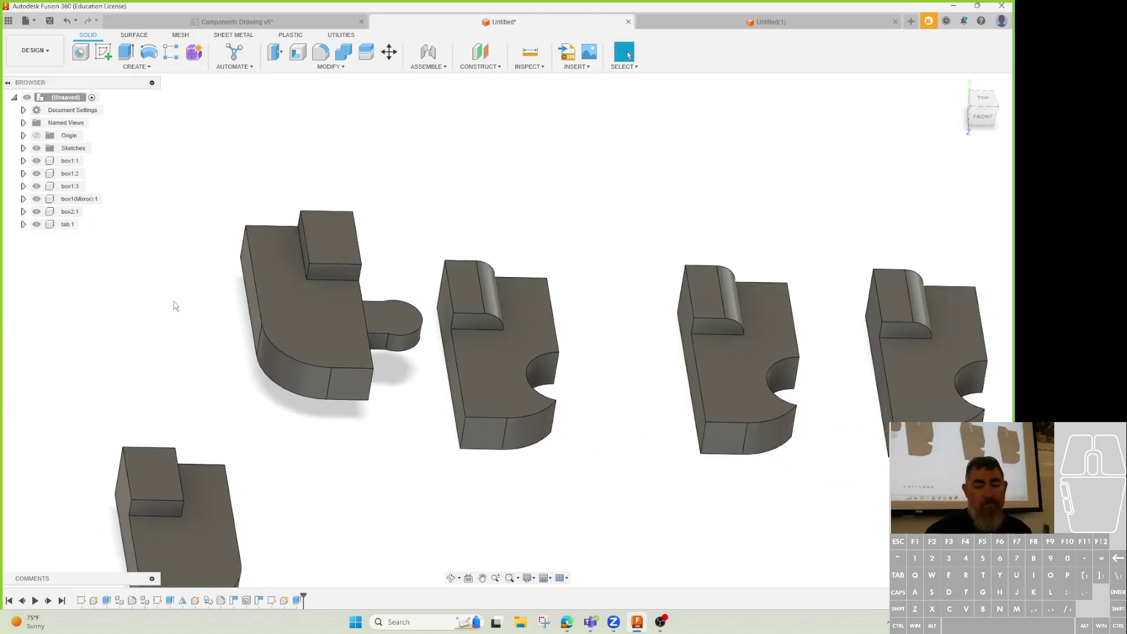
# - Pull the tab component away from the mirrored part and revert its position, twice
pyautogui.moveTo(367, 319); pyautogui.dragTo(709, 194)
pyautogui.click(682, 51)
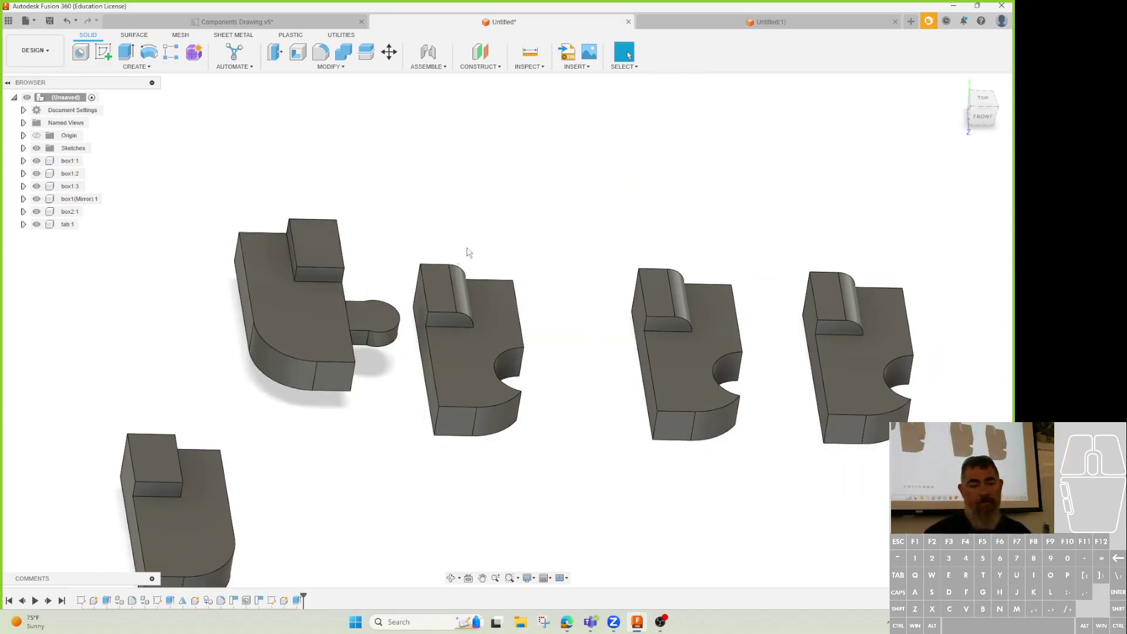
pyautogui.moveTo(361, 323); pyautogui.dragTo(605, 160)
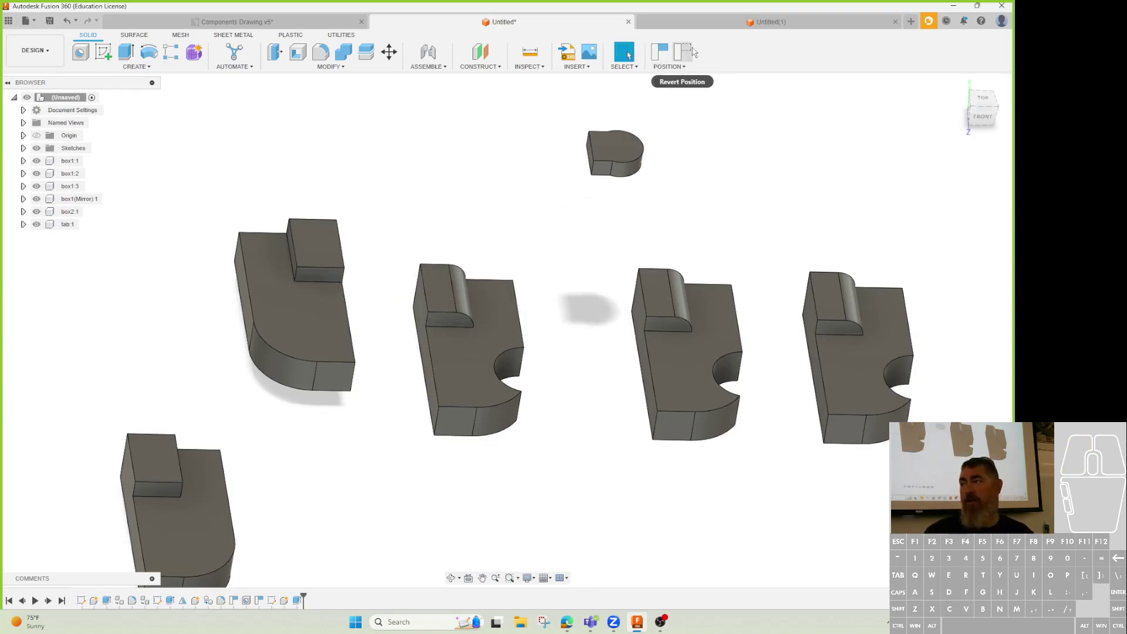
pyautogui.click(685, 52)
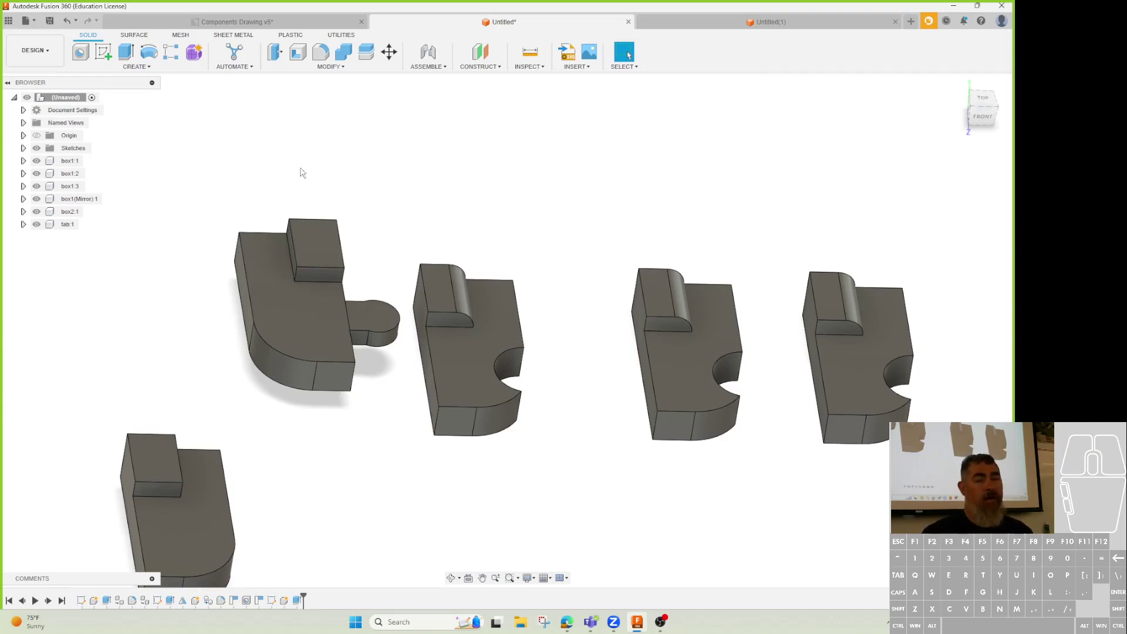
# - Capture the tab's pulled-away position, inspect that position feature from the timeline, and undo the capture
pyautogui.hotkey('ctrl', 'z')
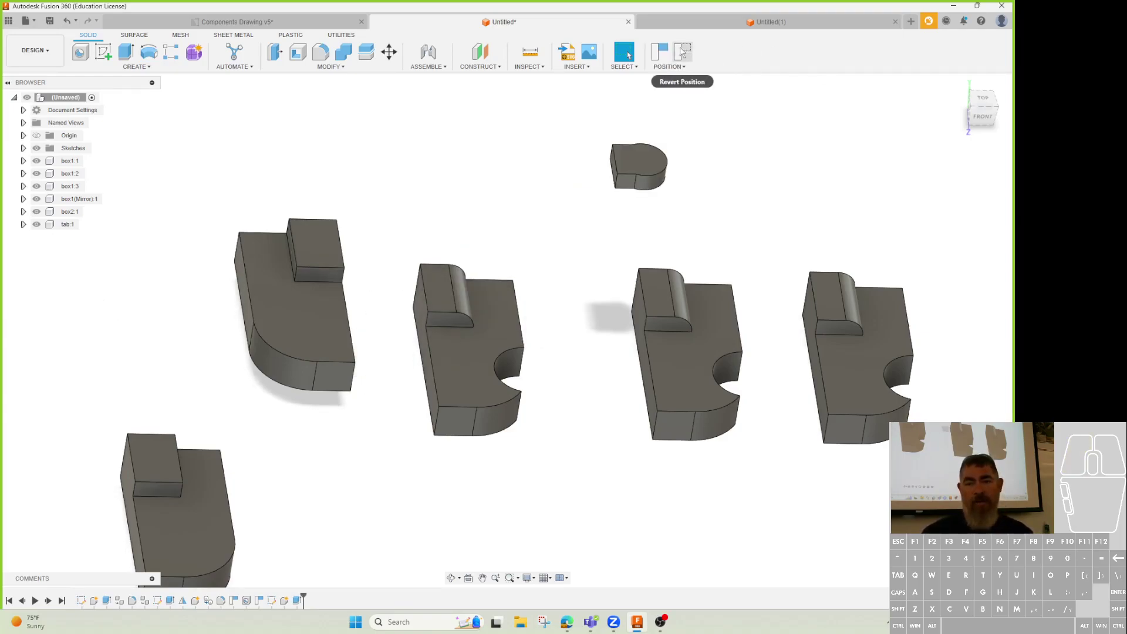
pyautogui.click(657, 54)
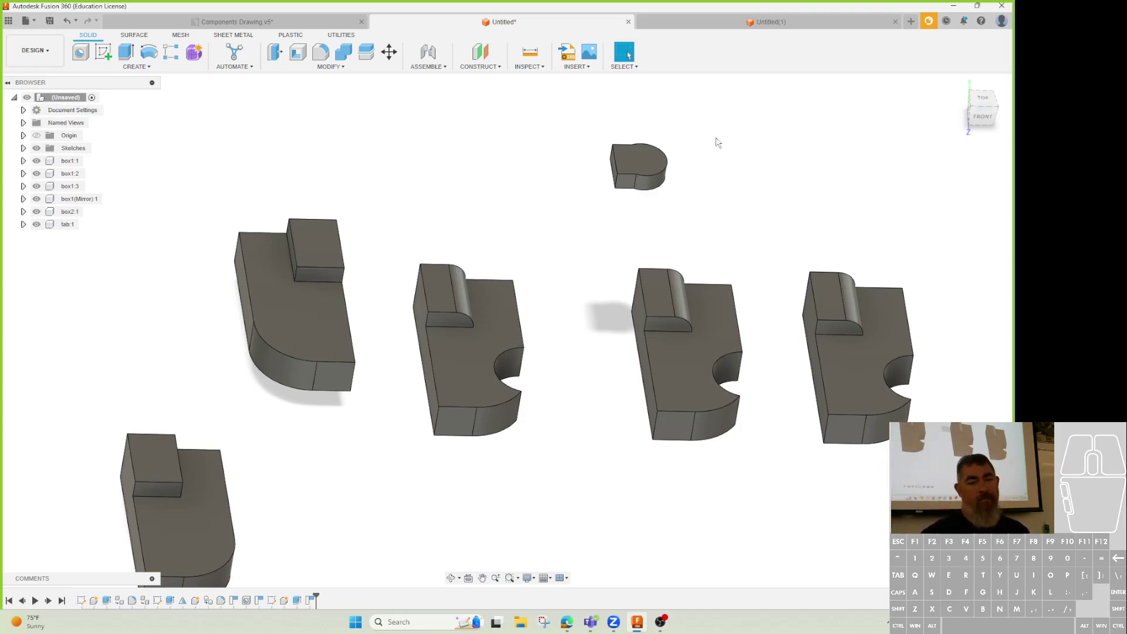
pyautogui.doubleClick(311, 602)
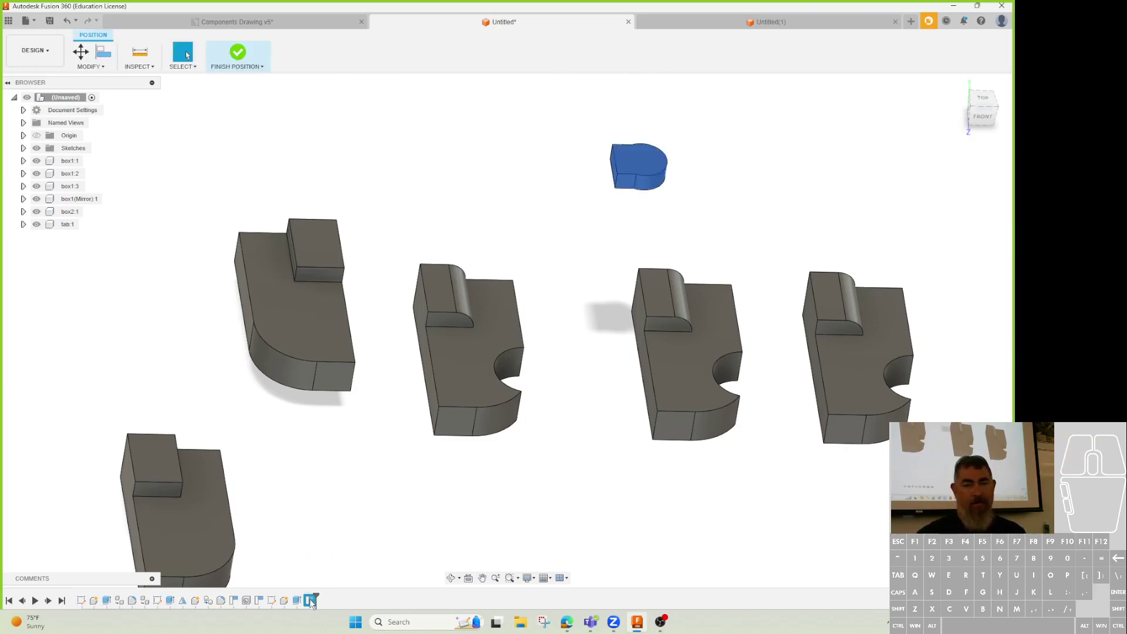
pyautogui.click(241, 55)
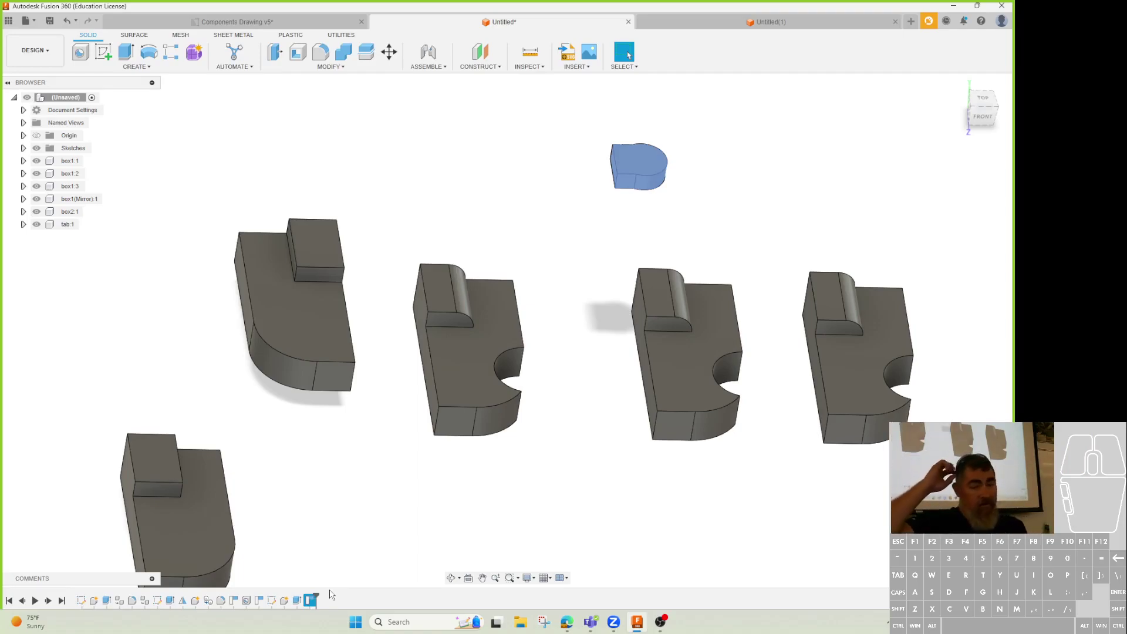
pyautogui.hotkey('ctrl', 'z')
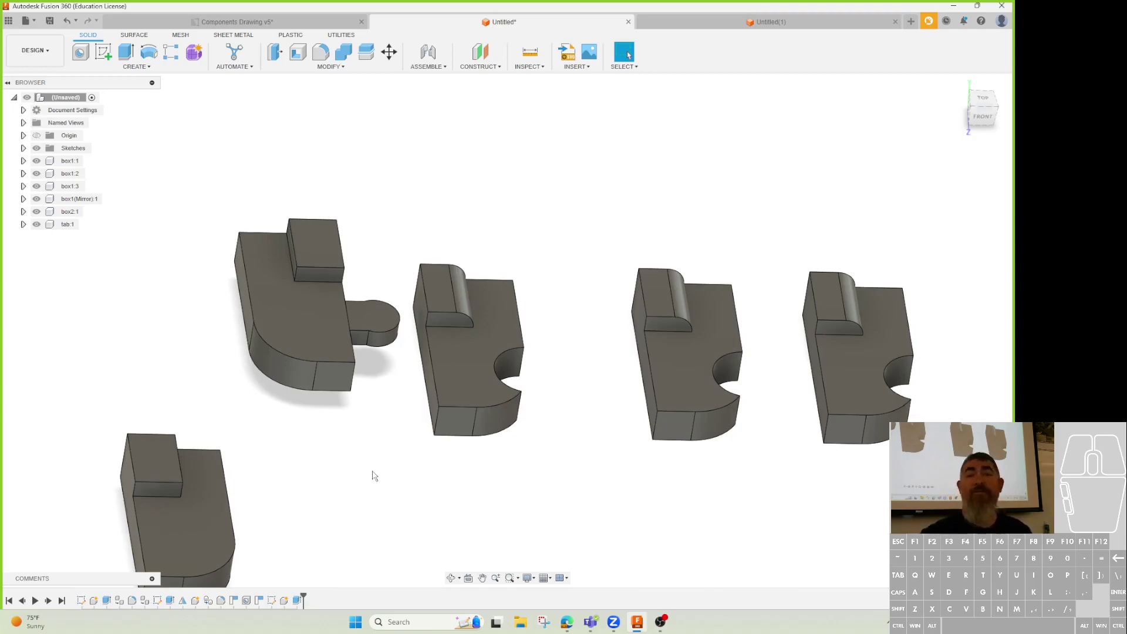
# - Pull the tab away and revert it, and capture a second pulled-away position and delete that capture from the timeline
pyautogui.moveTo(366, 302); pyautogui.dragTo(657, 127)
pyautogui.click(683, 53)
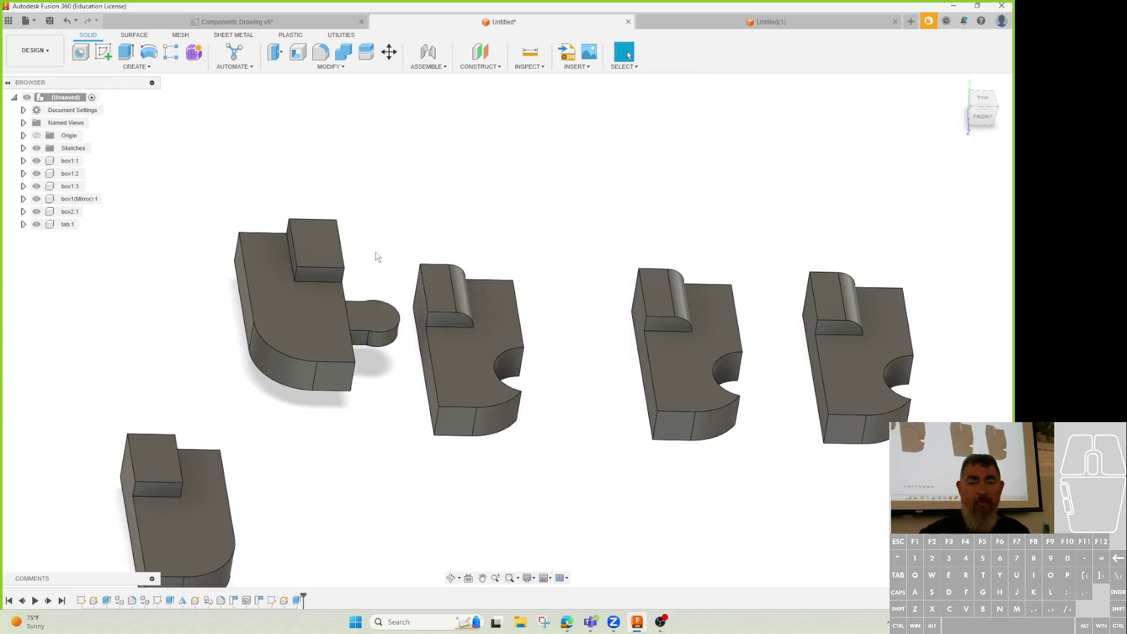
pyautogui.moveTo(375, 323); pyautogui.dragTo(641, 149)
pyautogui.click(657, 55)
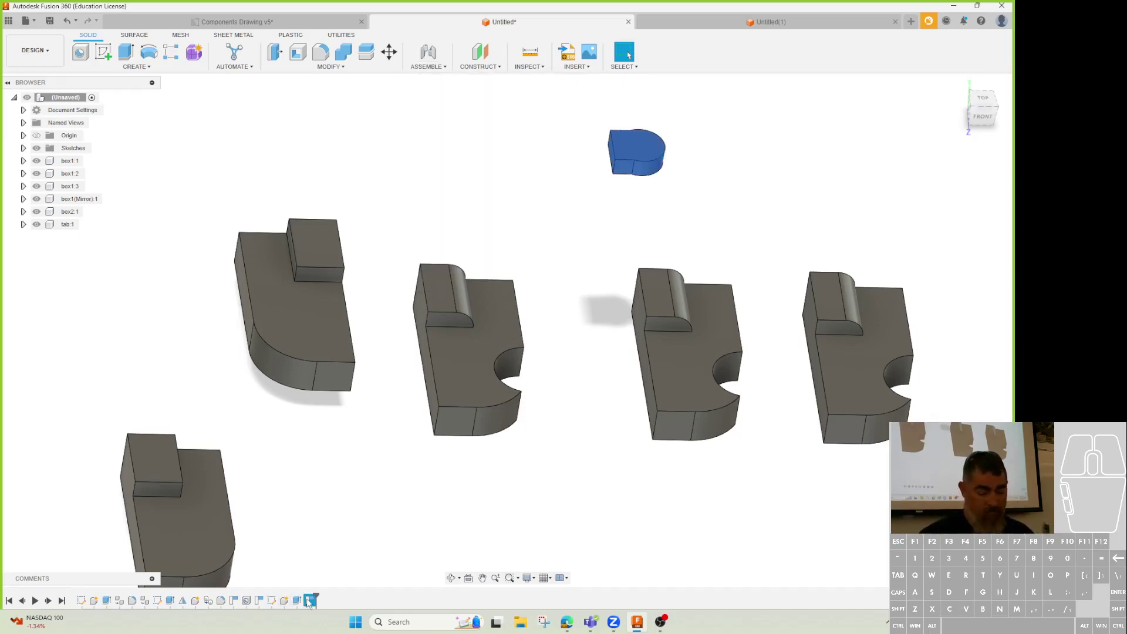
pyautogui.press('Delete')
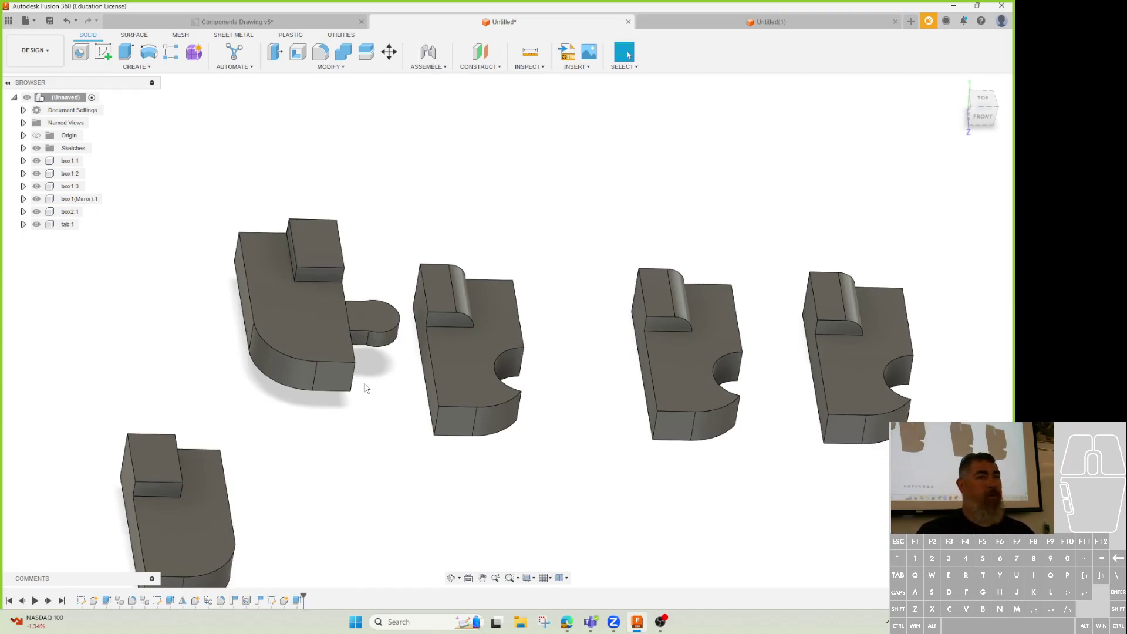
pyautogui.click(433, 66)
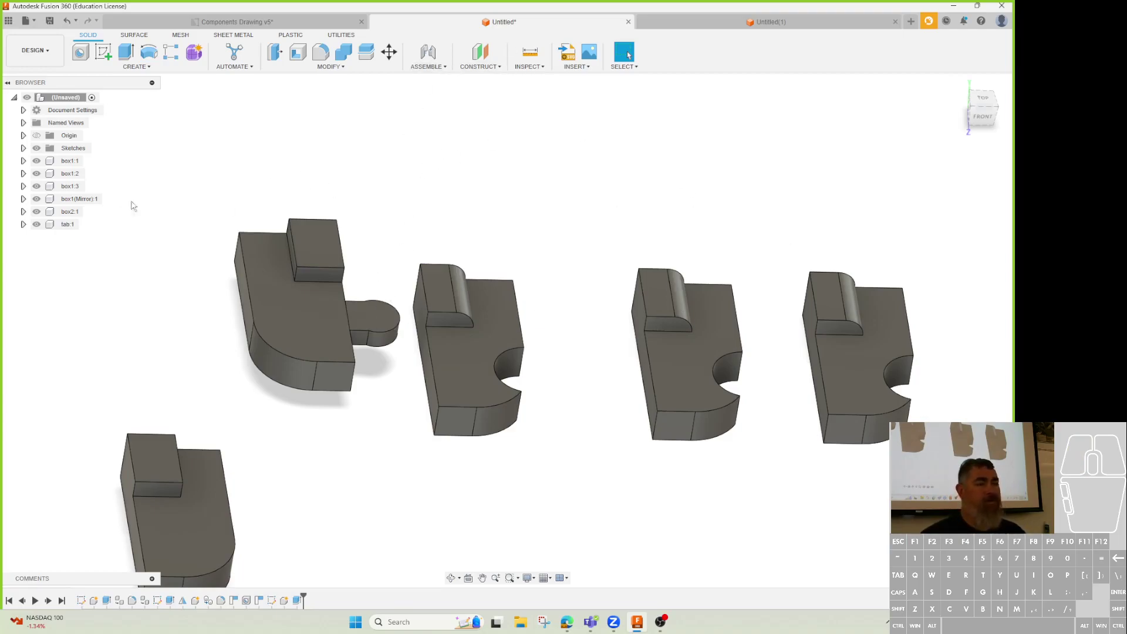
# - Paste a copy of the tab component and move it 1.100 in along X and -2.517 in along Z
pyautogui.click(67, 224)
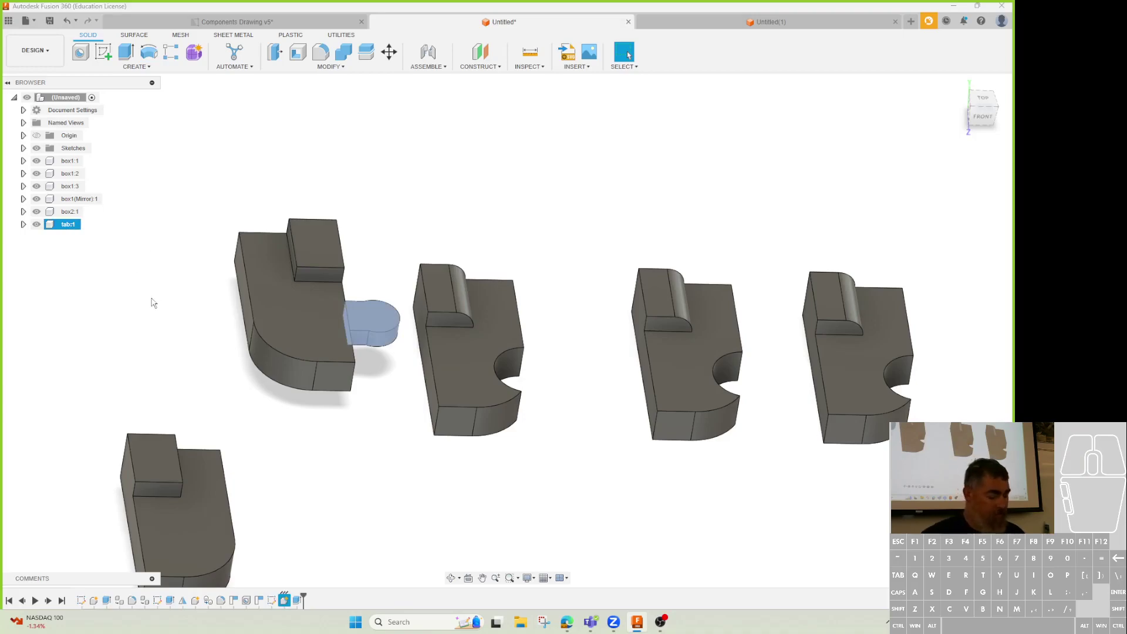
pyautogui.hotkey('ctrl', 'v')
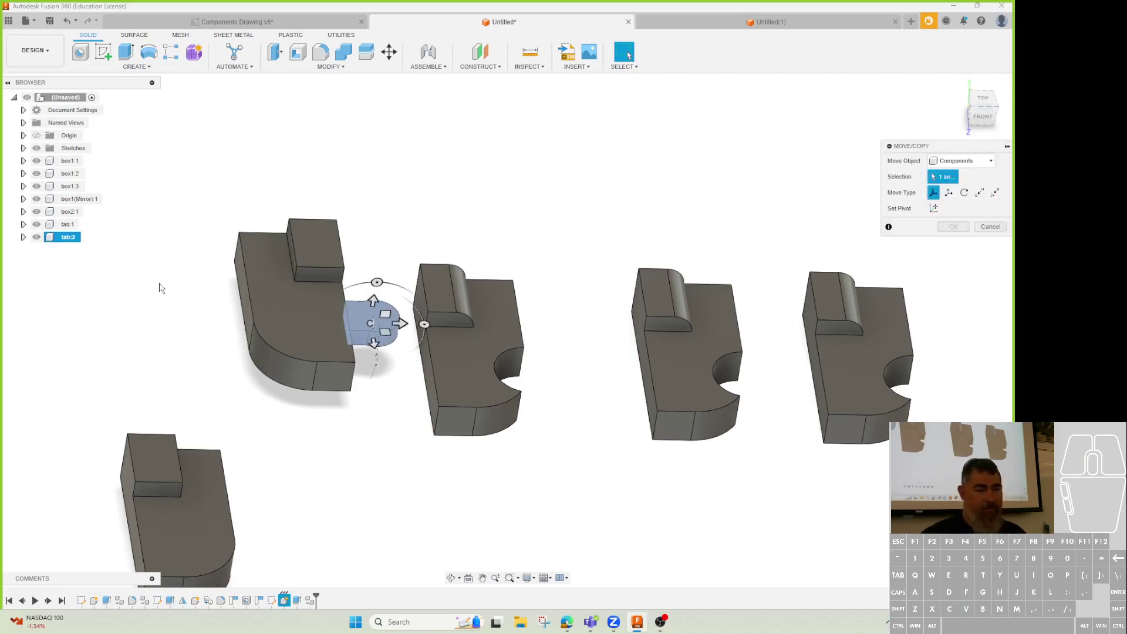
pyautogui.moveTo(394, 321); pyautogui.dragTo(473, 162)
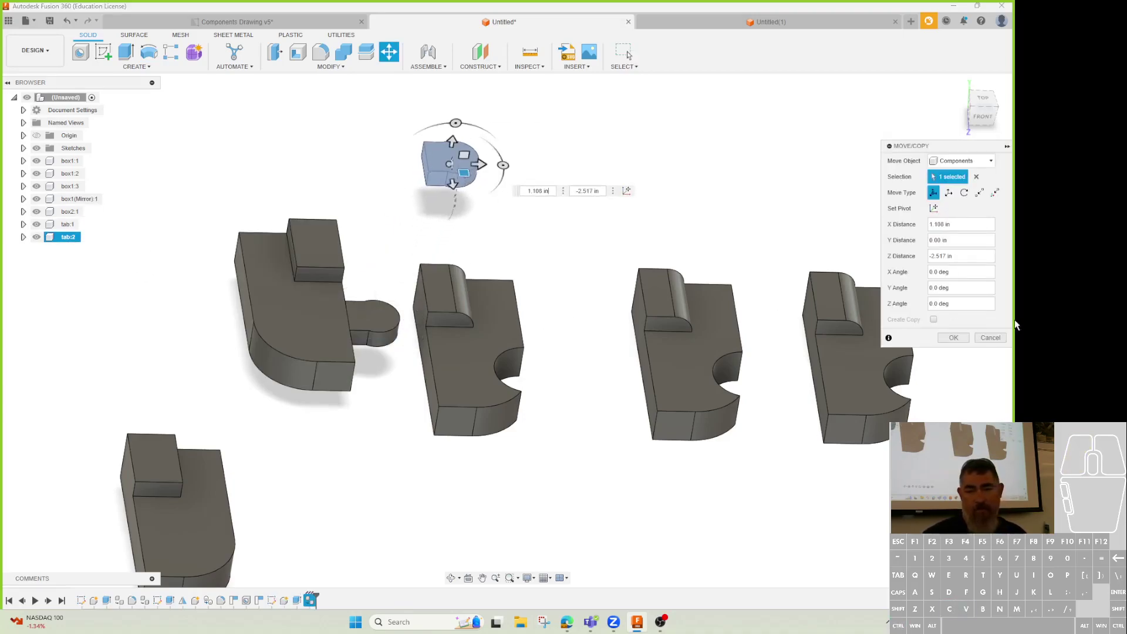
pyautogui.click(938, 339)
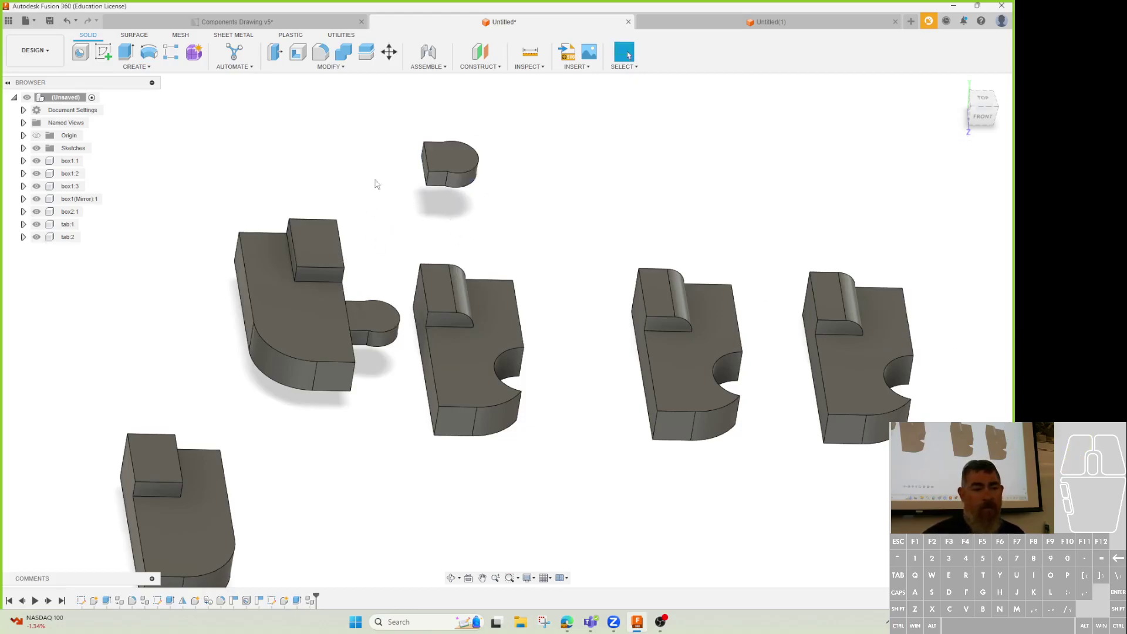
# - Copy tab:2 and paste another instance moved 1.30 in along X
pyautogui.click(61, 237)
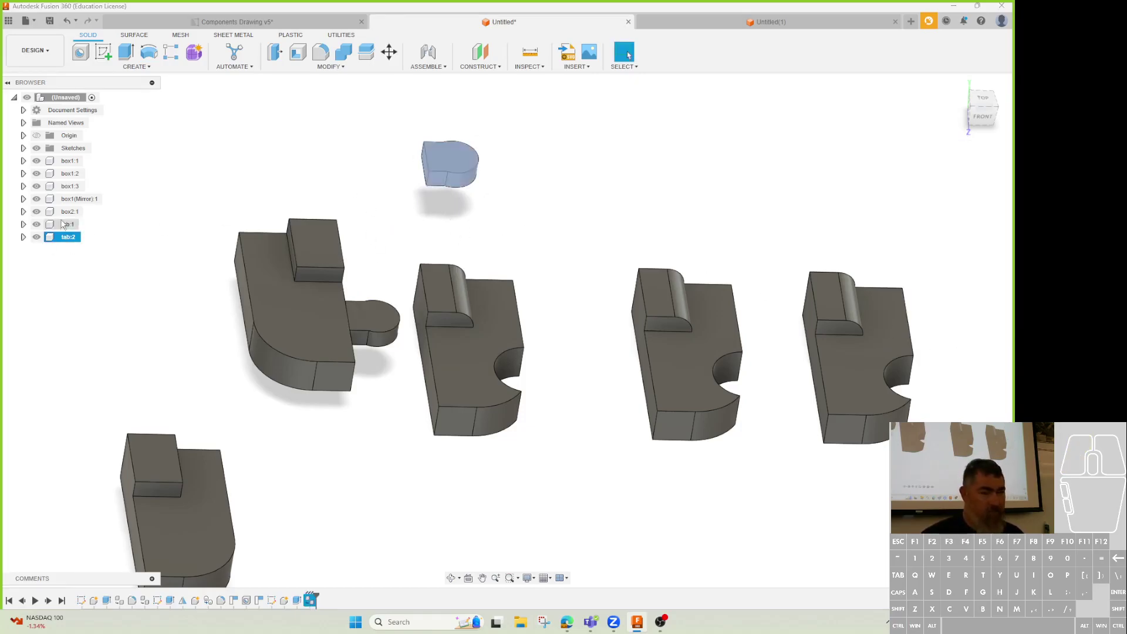
pyautogui.hotkey('ctrl', 'c')
pyautogui.hotkey('ctrl', 'v')
pyautogui.moveTo(479, 166); pyautogui.dragTo(603, 167)
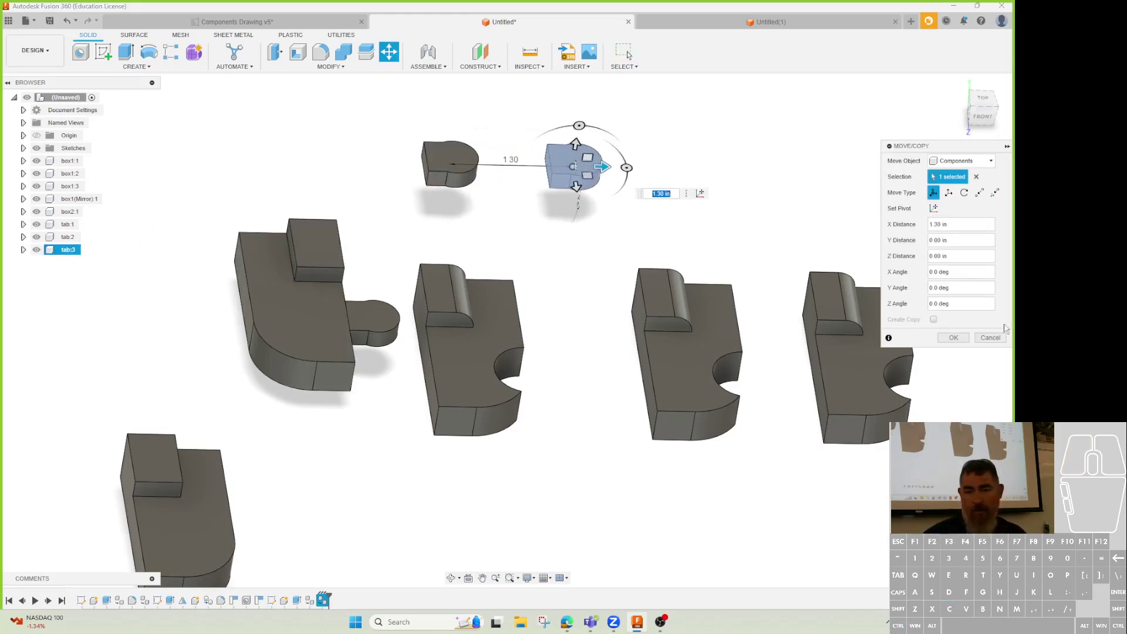
pyautogui.click(953, 338)
# - Paste one more tab instance and move it 2.40 in along X
pyautogui.hotkey('ctrl', 'v')
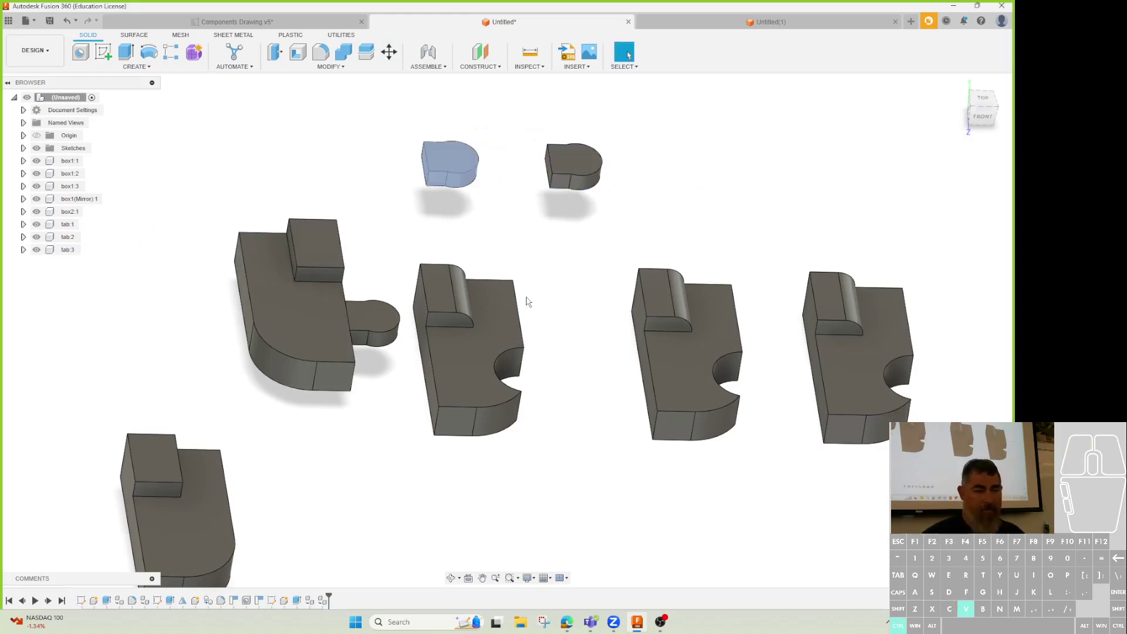
pyautogui.moveTo(479, 165); pyautogui.dragTo(707, 169)
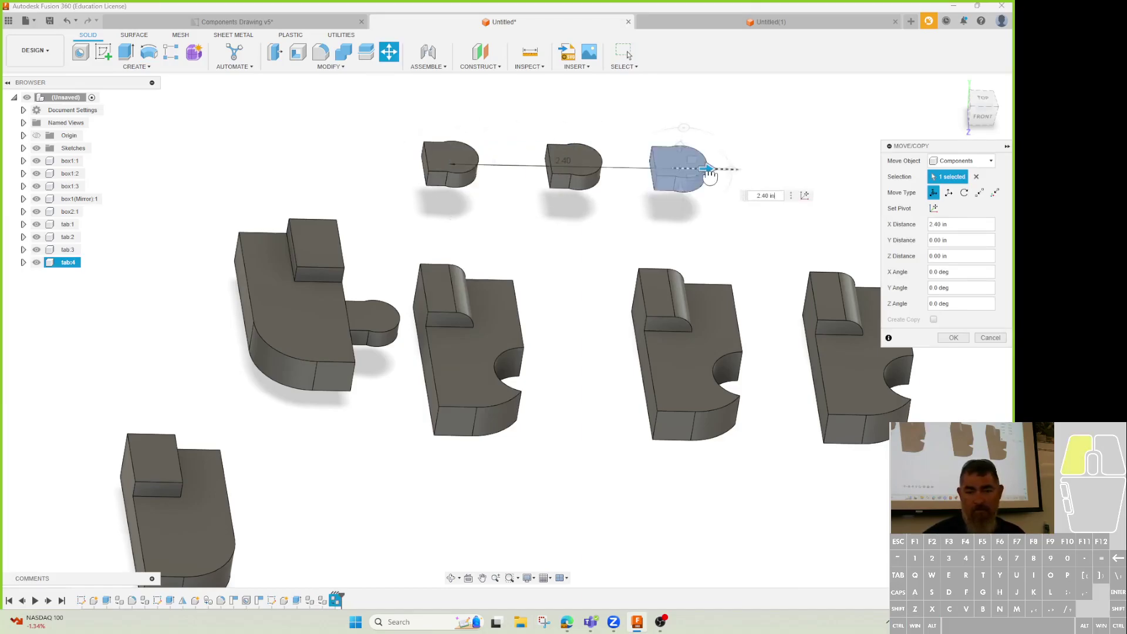
pyautogui.click(953, 338)
pyautogui.click(36, 226)
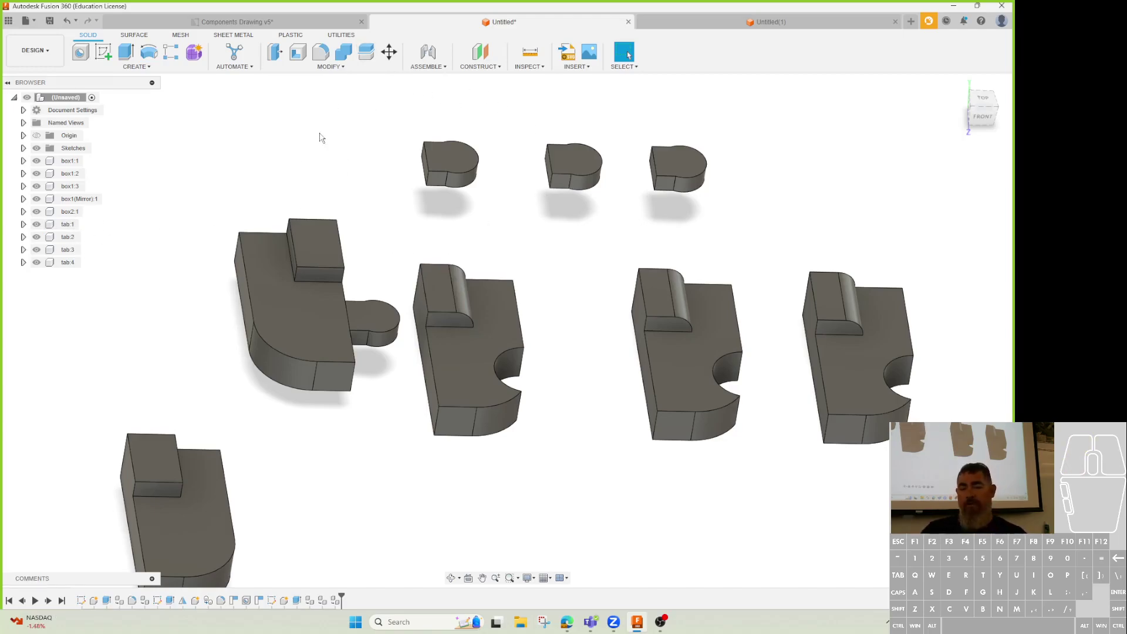
pyautogui.scroll(-2, 500, 158)
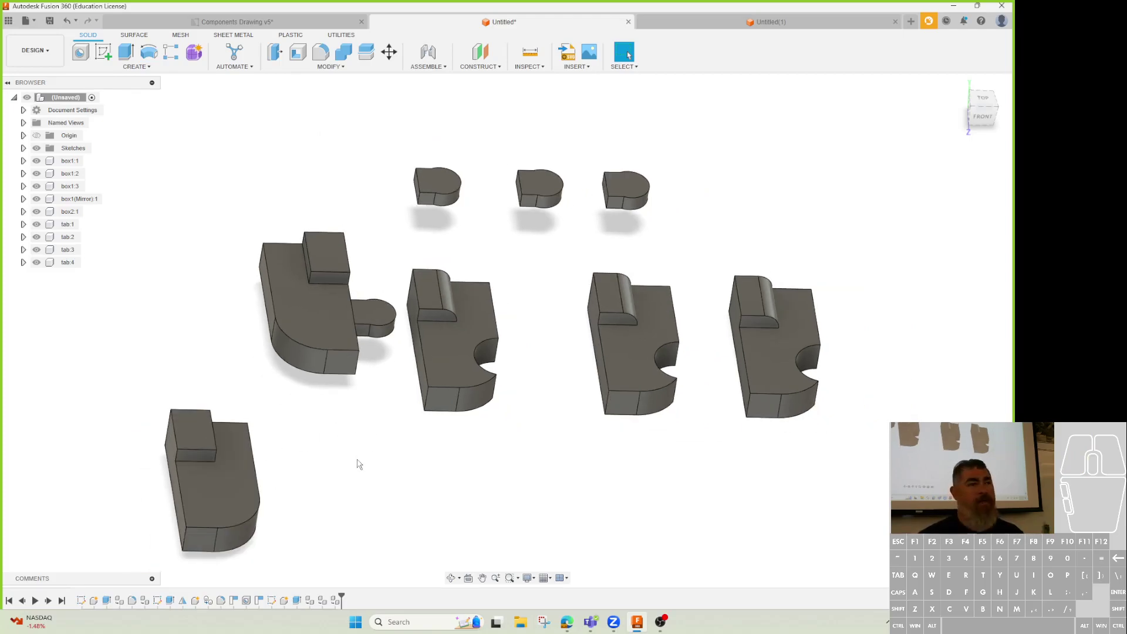
pyautogui.click(429, 52)
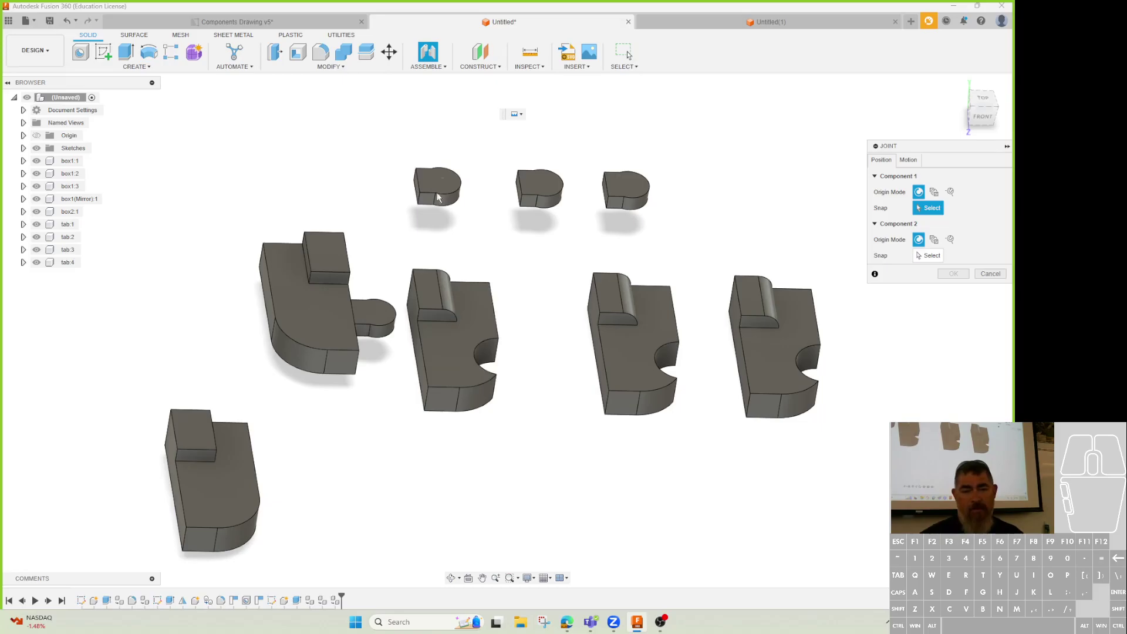
pyautogui.scroll(5, 441, 187)
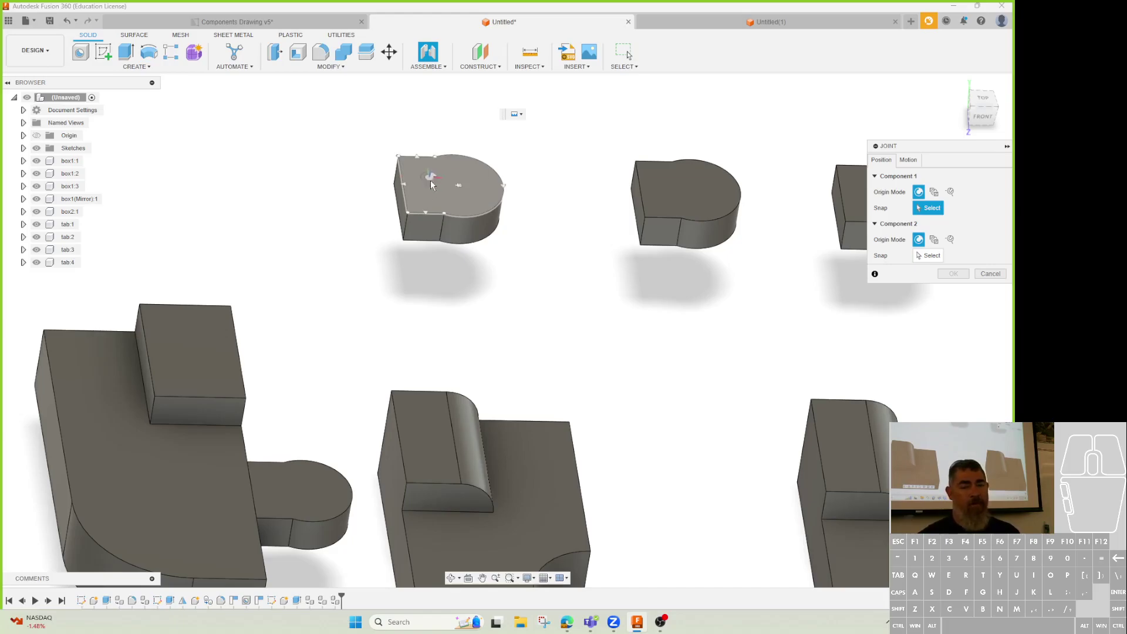
pyautogui.click(434, 179)
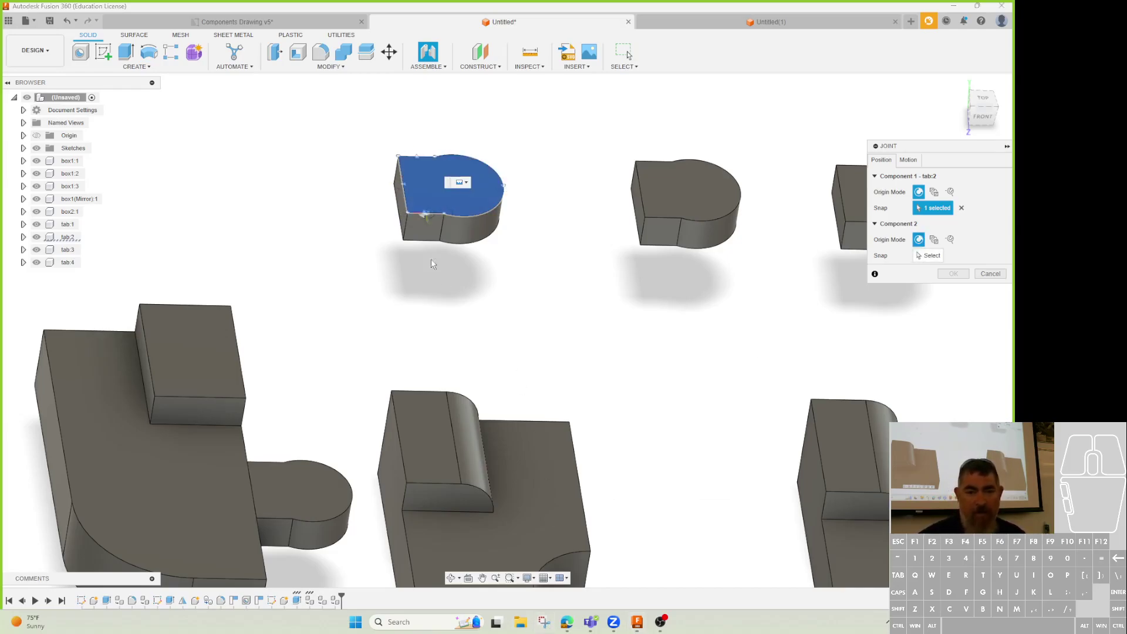
# - View an enlarged screen snip of the snap points on tab:2's top face in Snipping Tool, and cancel the pending joint
pyautogui.click(140, 32)
pyautogui.moveTo(436, 131); pyautogui.dragTo(346, 193)
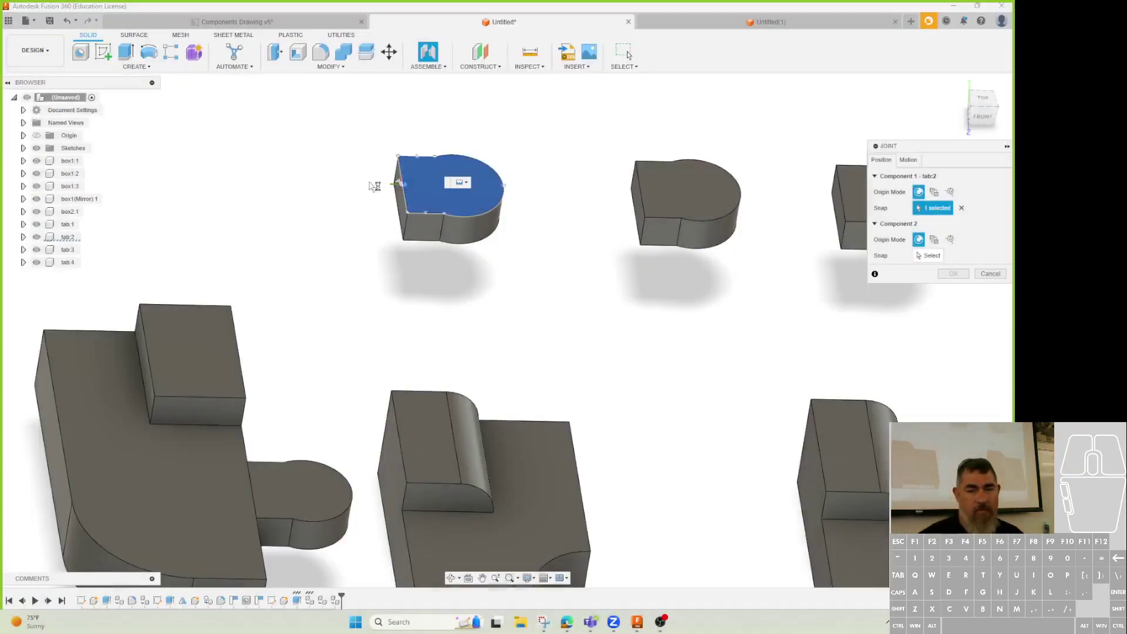
pyautogui.click(543, 625)
pyautogui.keyDown('ctrl'); pyautogui.scroll(3, 438, 216); pyautogui.keyUp('ctrl')
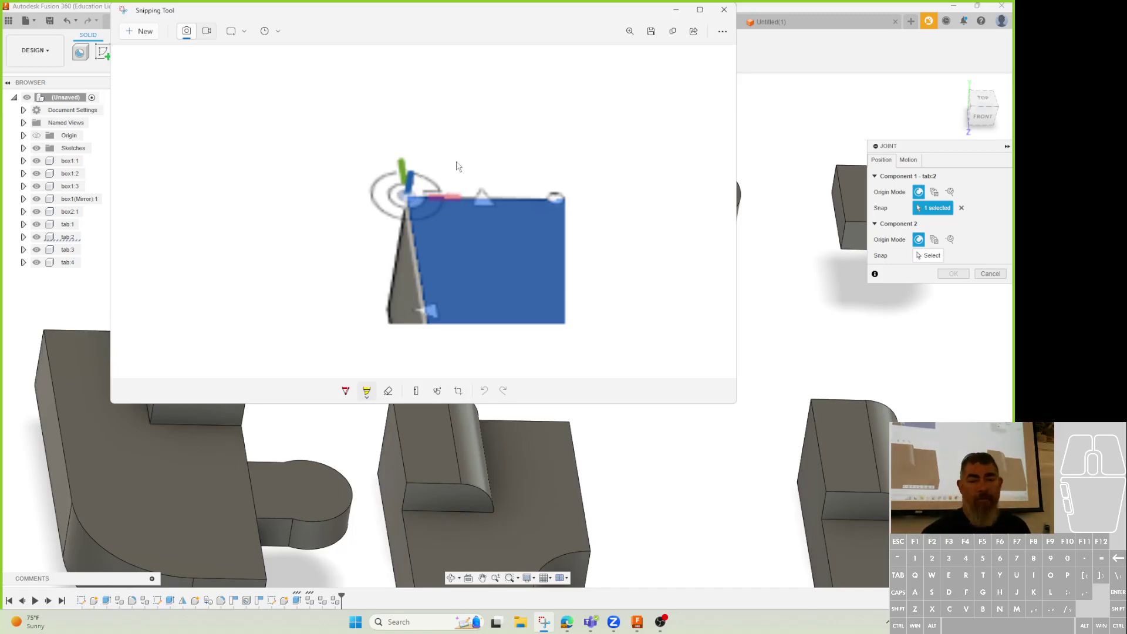
pyautogui.click(721, 10)
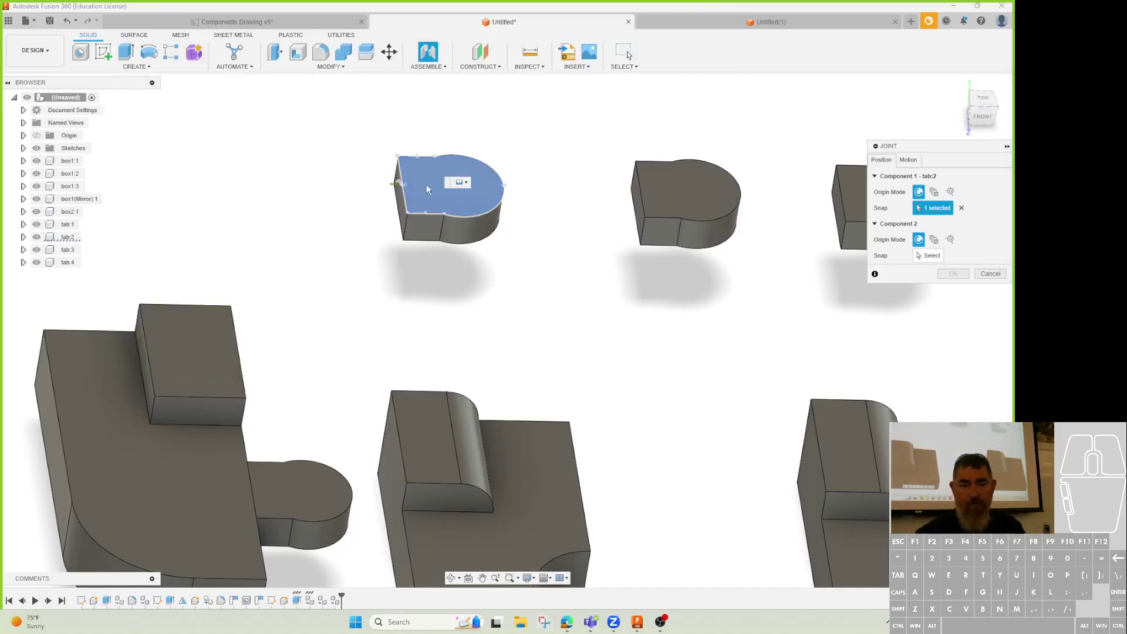
pyautogui.press('Escape')
pyautogui.press('Escape')
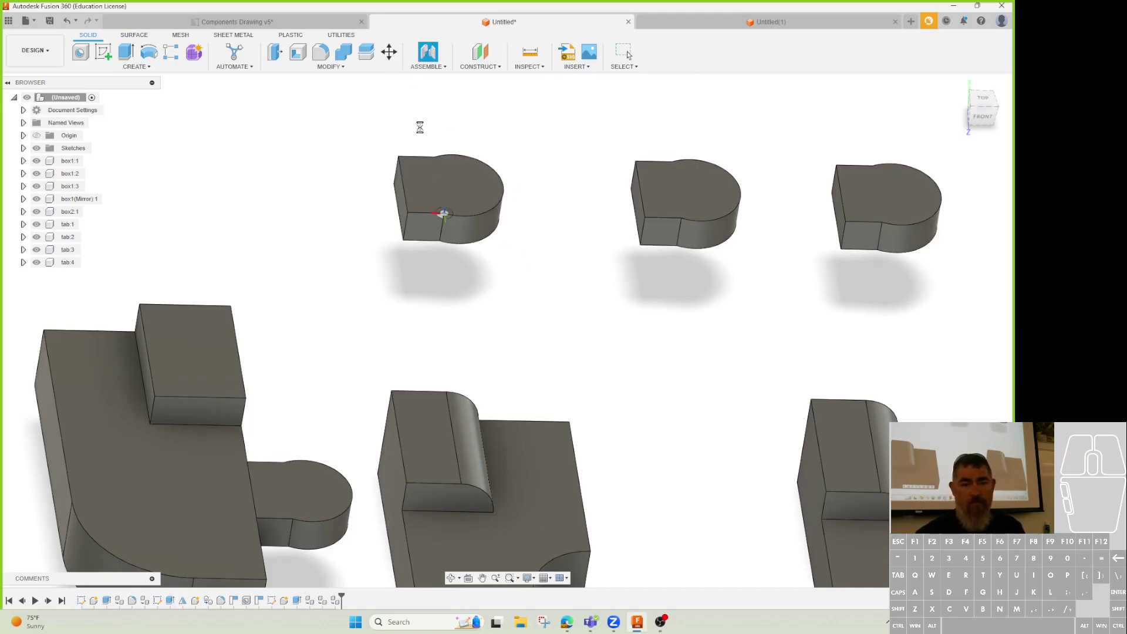
# - Set up a joint from tab:2's straight top-edge midpoint to the raised block's side-edge midpoint on box1(Mirror):1, and reverse its flip
pyautogui.click(427, 58)
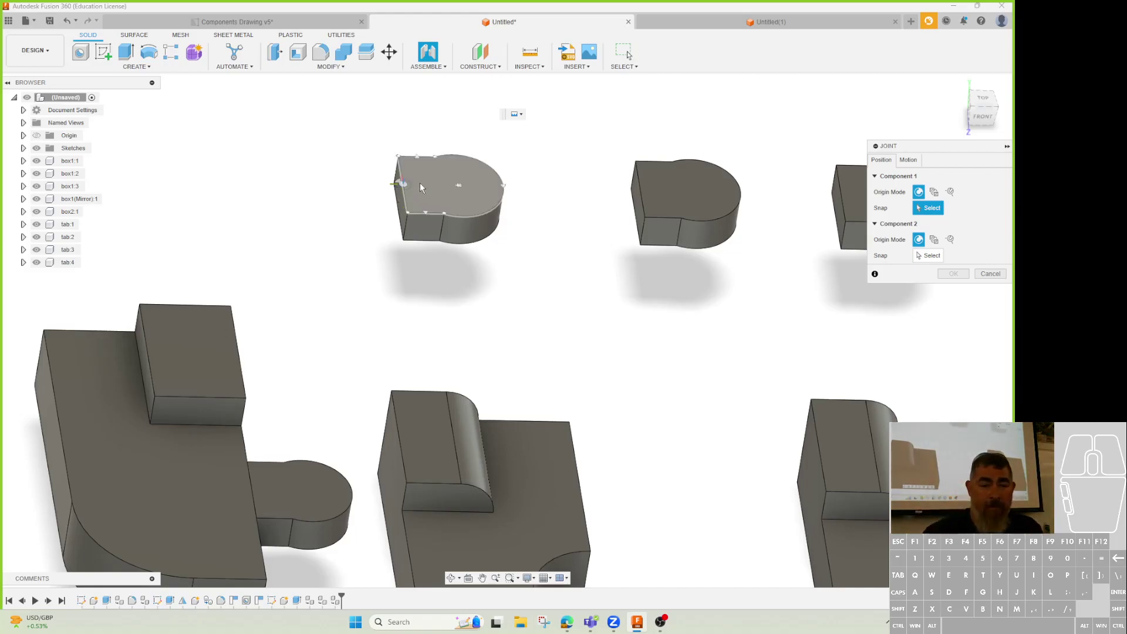
pyautogui.click(421, 184)
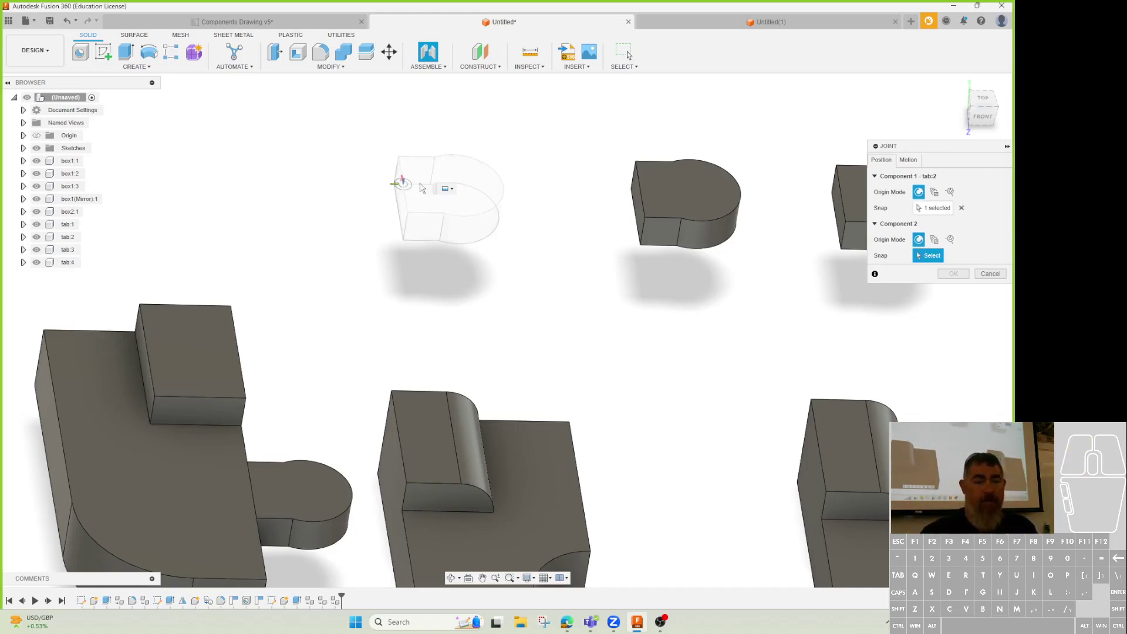
pyautogui.click(227, 360)
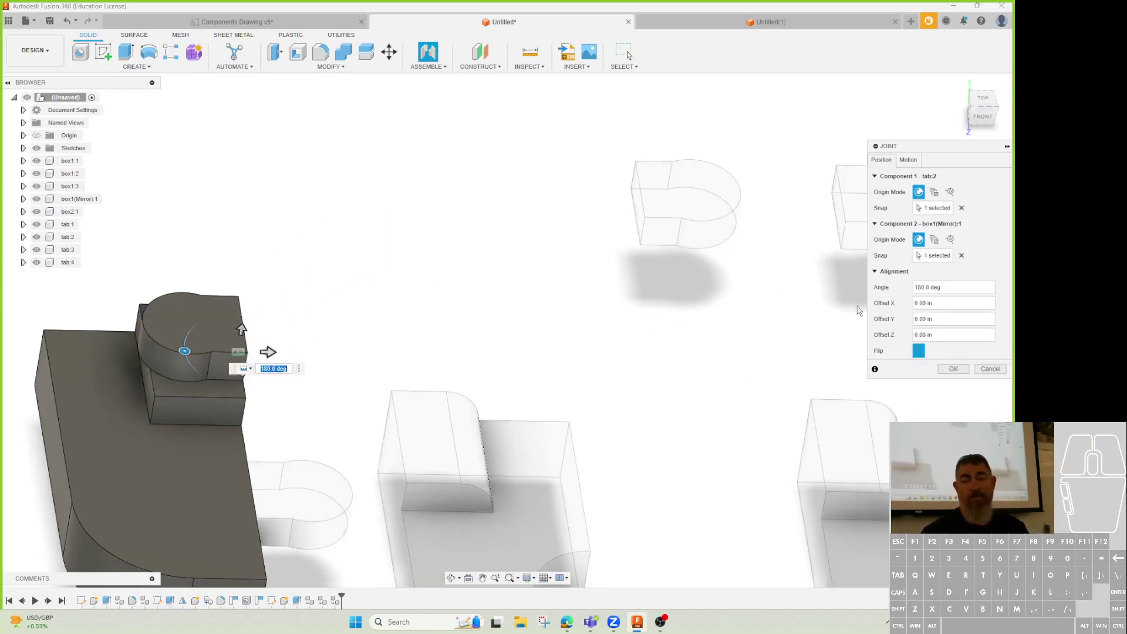
pyautogui.click(918, 351)
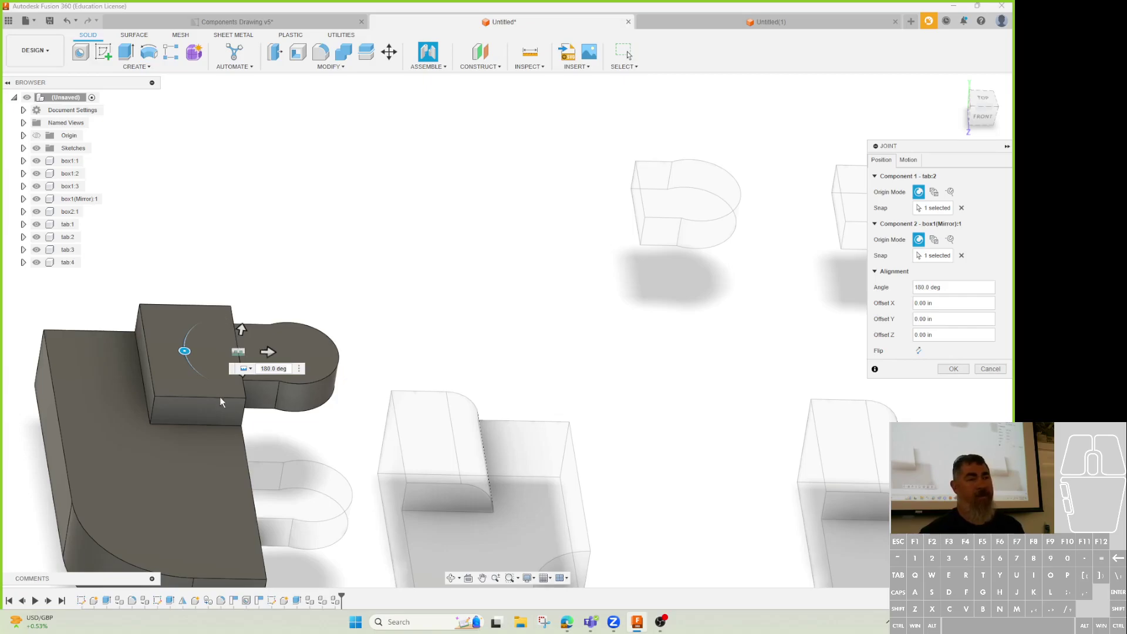
pyautogui.moveTo(393, 334); pyautogui.dragTo(486, 288, button='middle')
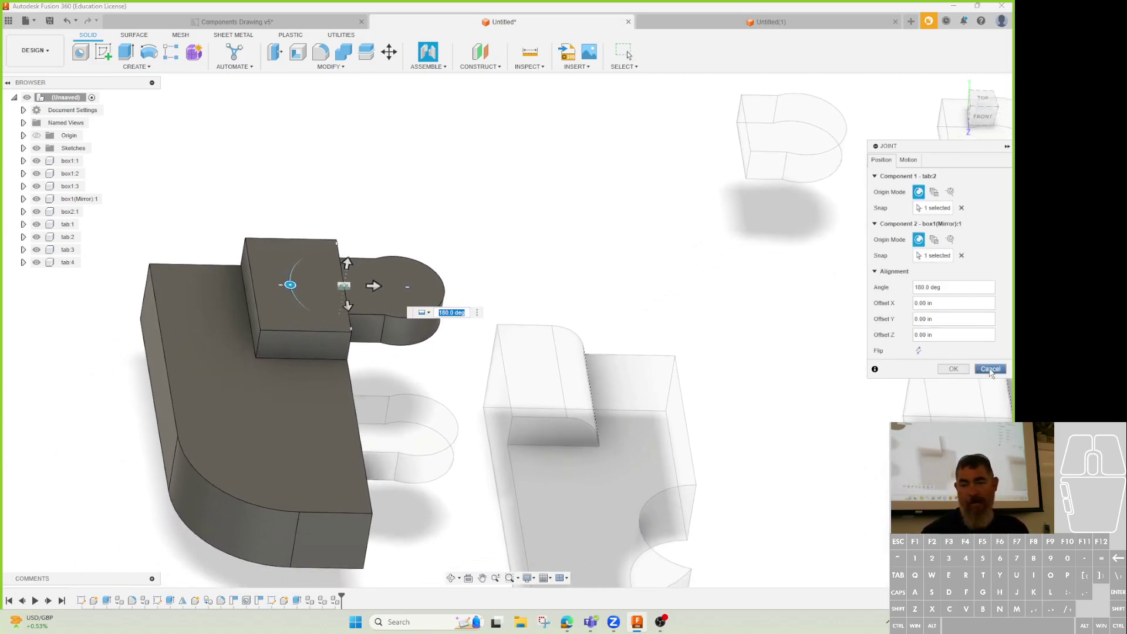
# - Try a different snap on tab:2, reselect its top face's straight-edge midpoint instead, and confirm the joint
pyautogui.click(961, 207)
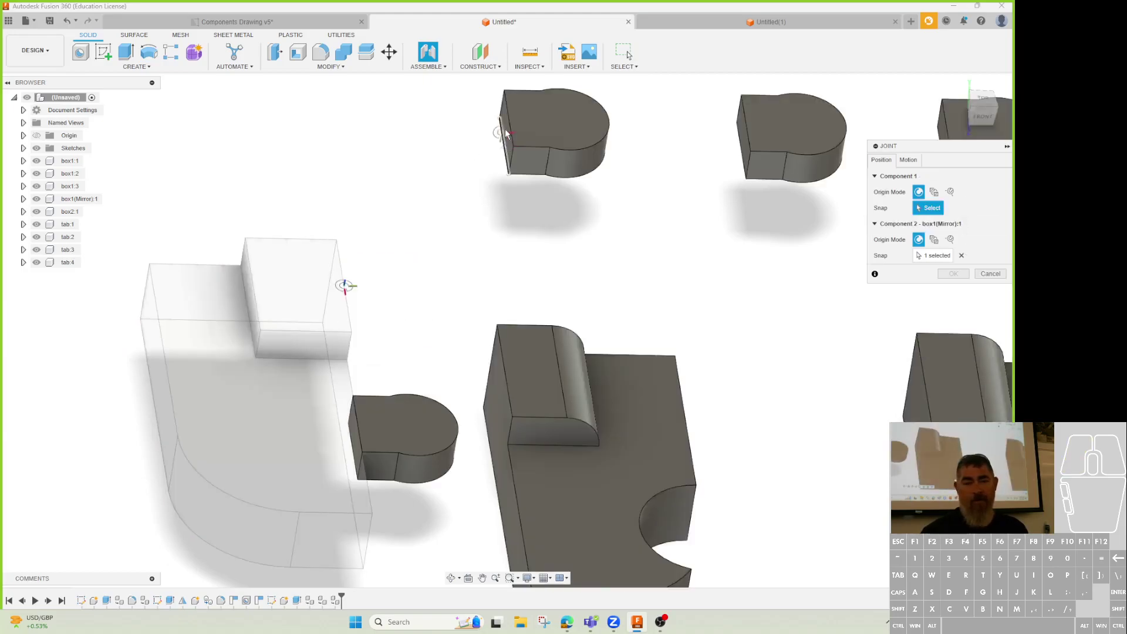
pyautogui.click(511, 129)
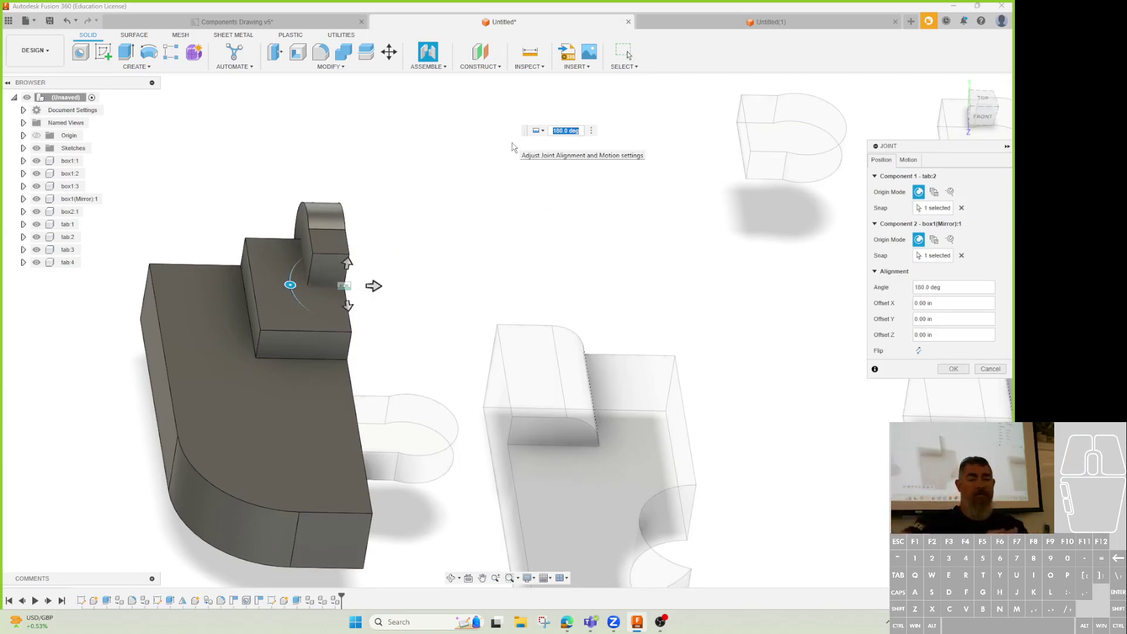
pyautogui.click(961, 208)
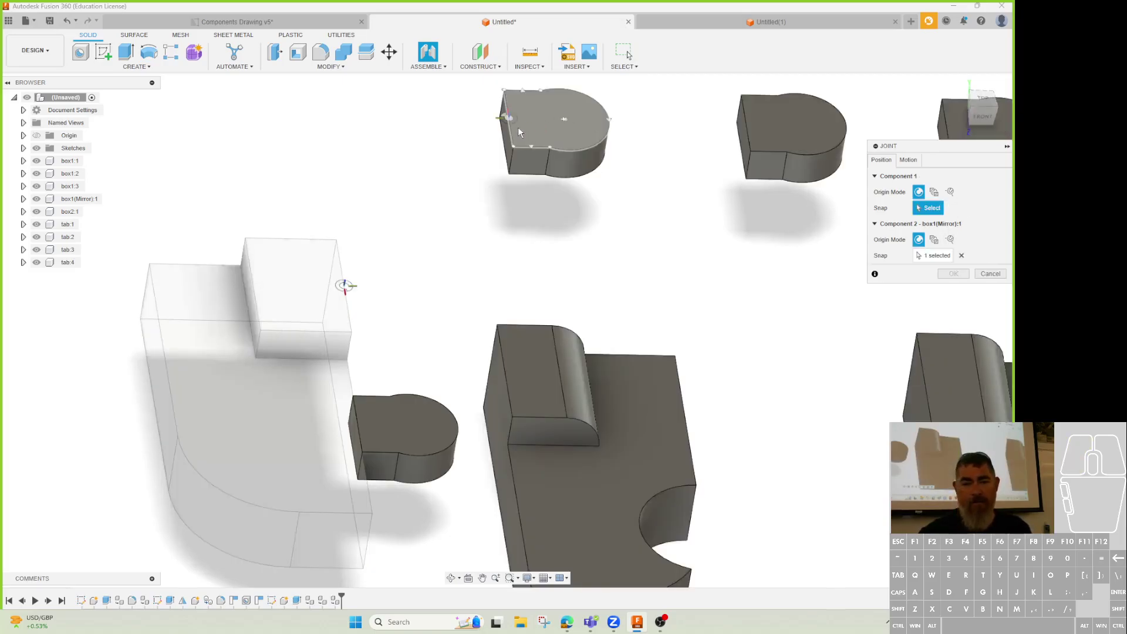
pyautogui.click(518, 128)
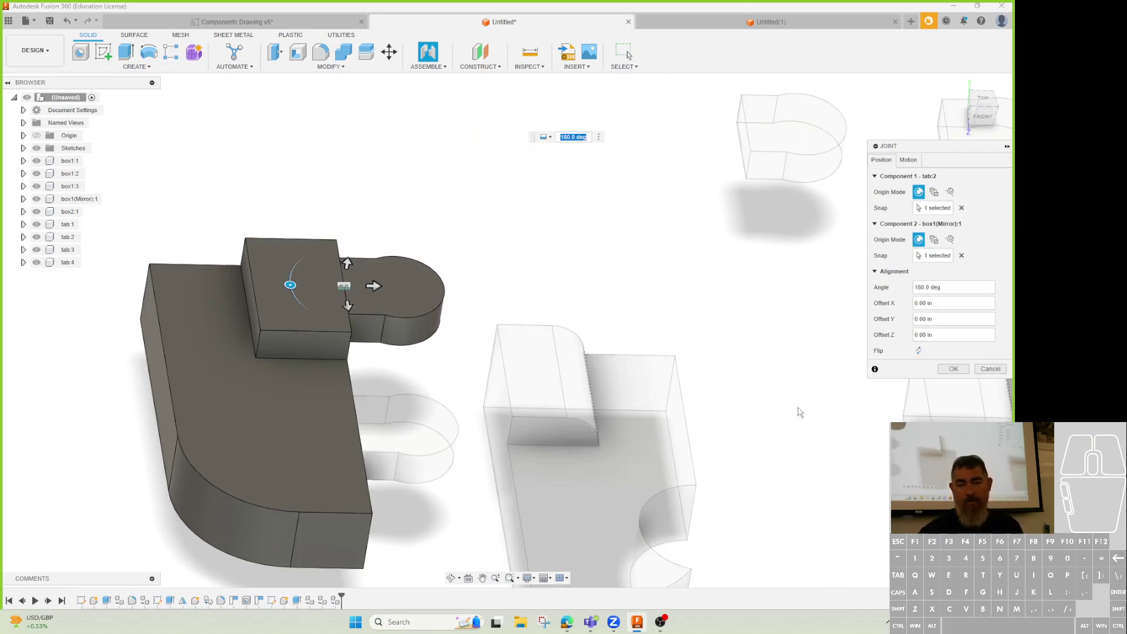
pyautogui.click(953, 368)
# - Start another joint with the upper-edge midpoint of tab:3's flat end face as the first snap
pyautogui.scroll(-2, 461, 300)
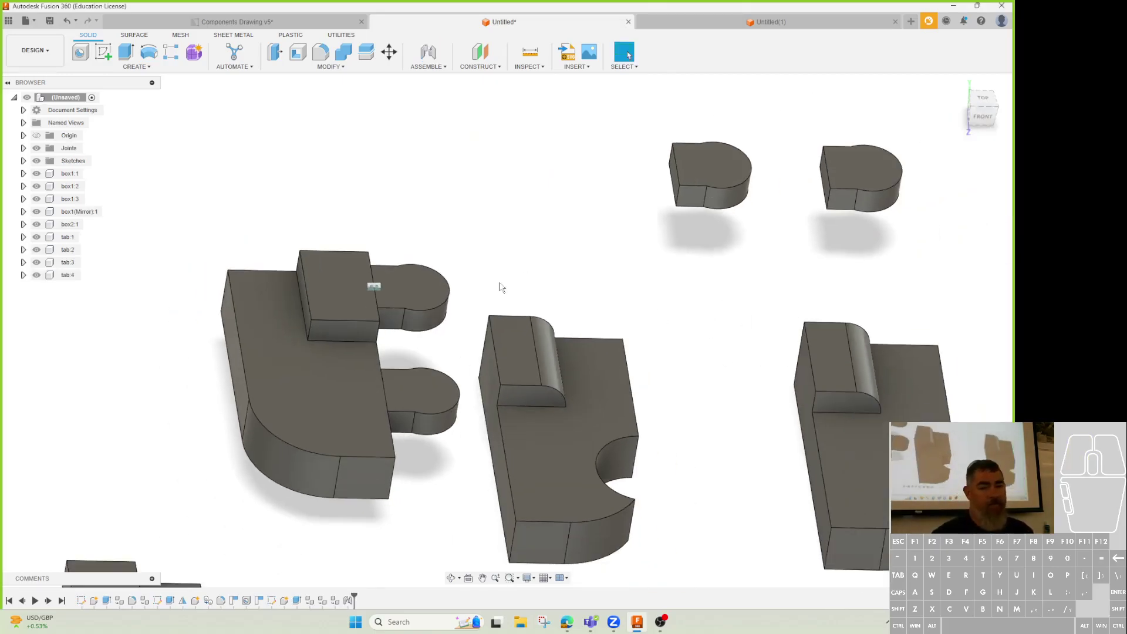
pyautogui.keyDown('shift'); pyautogui.moveTo(540, 264); pyautogui.dragTo(519, 239, button='middle'); pyautogui.keyUp('shift')
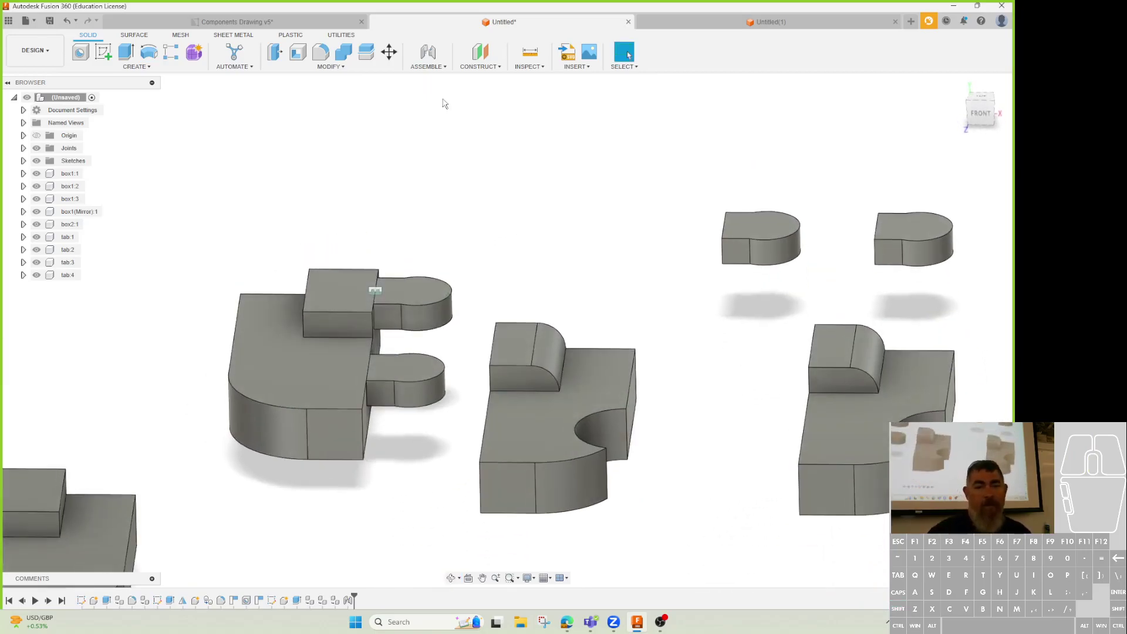
pyautogui.click(428, 53)
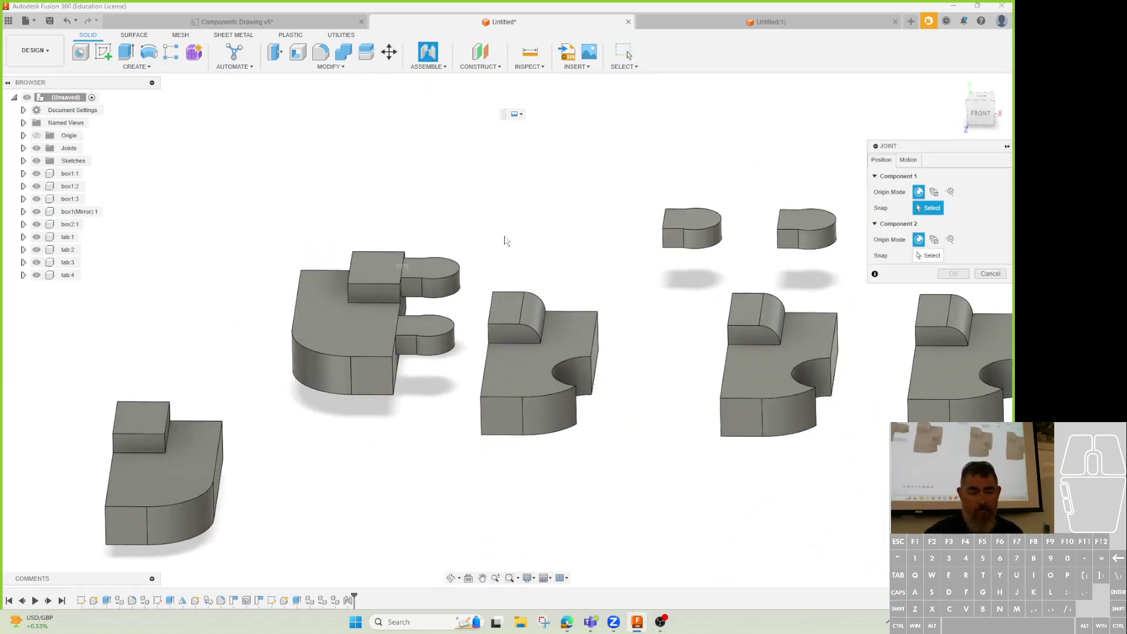
pyautogui.moveTo(554, 225)
pyautogui.keyDown('shift'); pyautogui.mouseDown(button='middle')
pyautogui.moveTo(571, 222)
pyautogui.moveTo(546, 219)
pyautogui.mouseUp(button='middle'); pyautogui.keyUp('shift')
pyautogui.scroll(4, 224, 382)
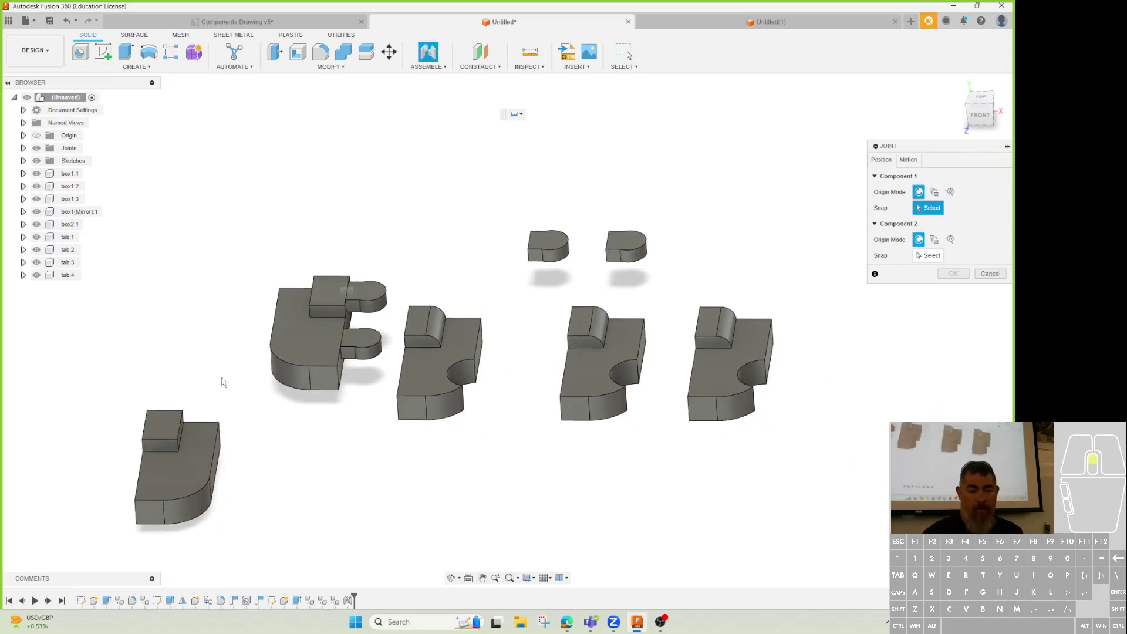
pyautogui.scroll(-1, 245, 447)
pyautogui.scroll(-2, 245, 447)
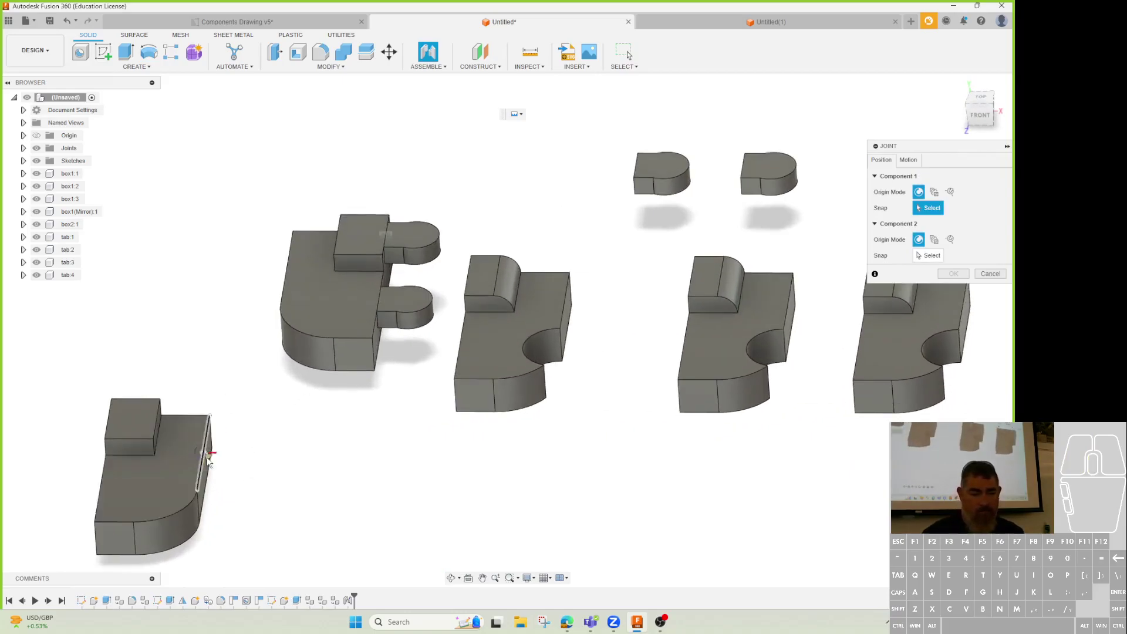
pyautogui.scroll(1, 297, 439)
pyautogui.moveTo(612, 225)
pyautogui.keyDown('shift'); pyautogui.mouseDown(button='middle')
pyautogui.moveTo(646, 221)
pyautogui.moveTo(628, 229)
pyautogui.mouseUp(button='middle'); pyautogui.keyUp('shift')
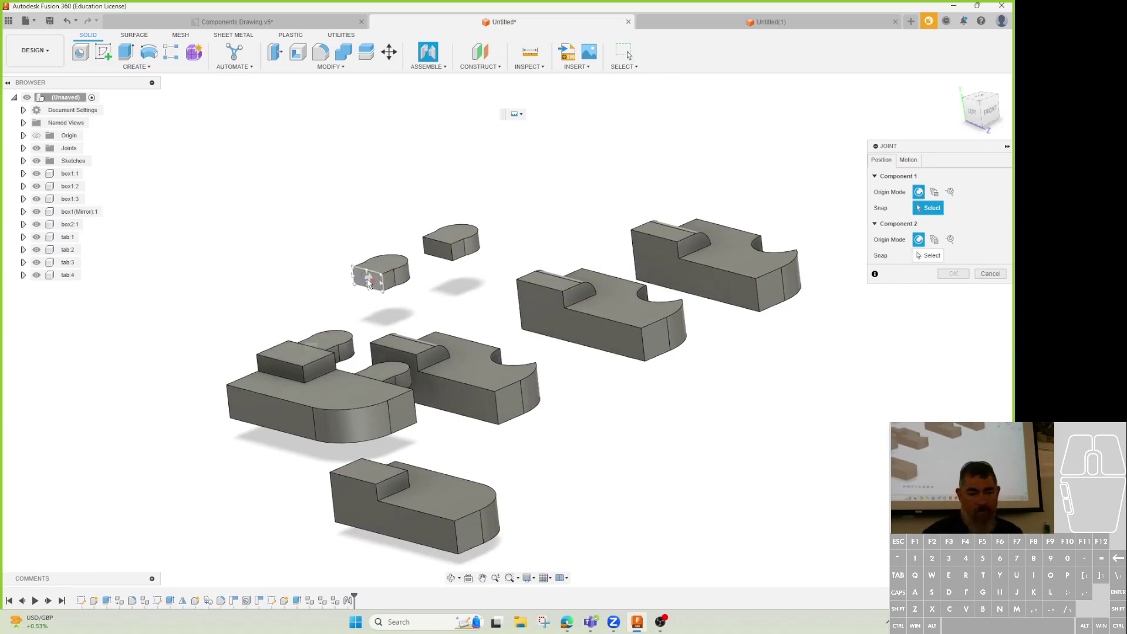
pyautogui.scroll(-2, 368, 282)
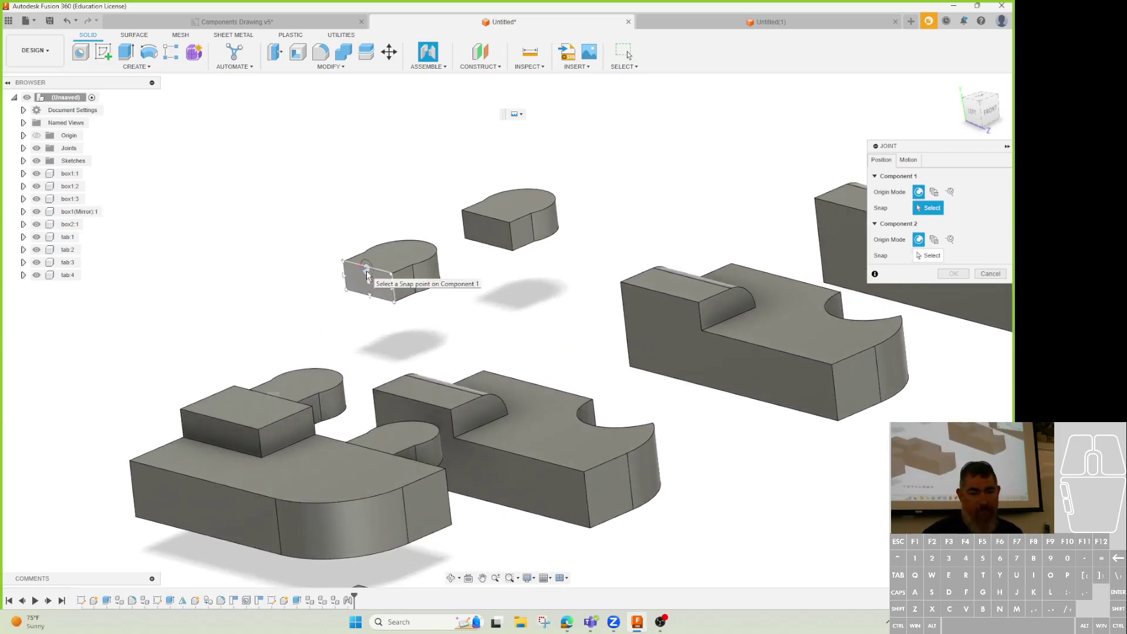
pyautogui.click(368, 276)
# - Join tab:3 to the midpoint of the lower step's top edge on box2:1's side face, reversing the flip
pyautogui.scroll(2, 368, 276)
pyautogui.scroll(-3, 366, 386)
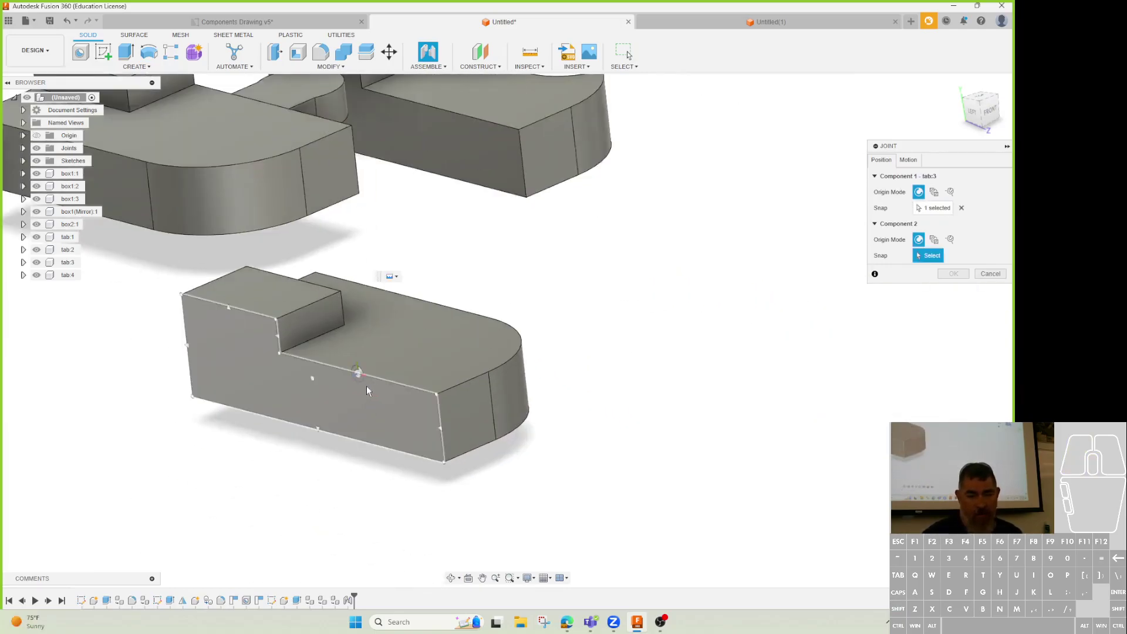
pyautogui.click(366, 386)
pyautogui.click(918, 350)
pyautogui.keyDown('shift'); pyautogui.moveTo(641, 440); pyautogui.dragTo(614, 437, button='middle'); pyautogui.keyUp('shift')
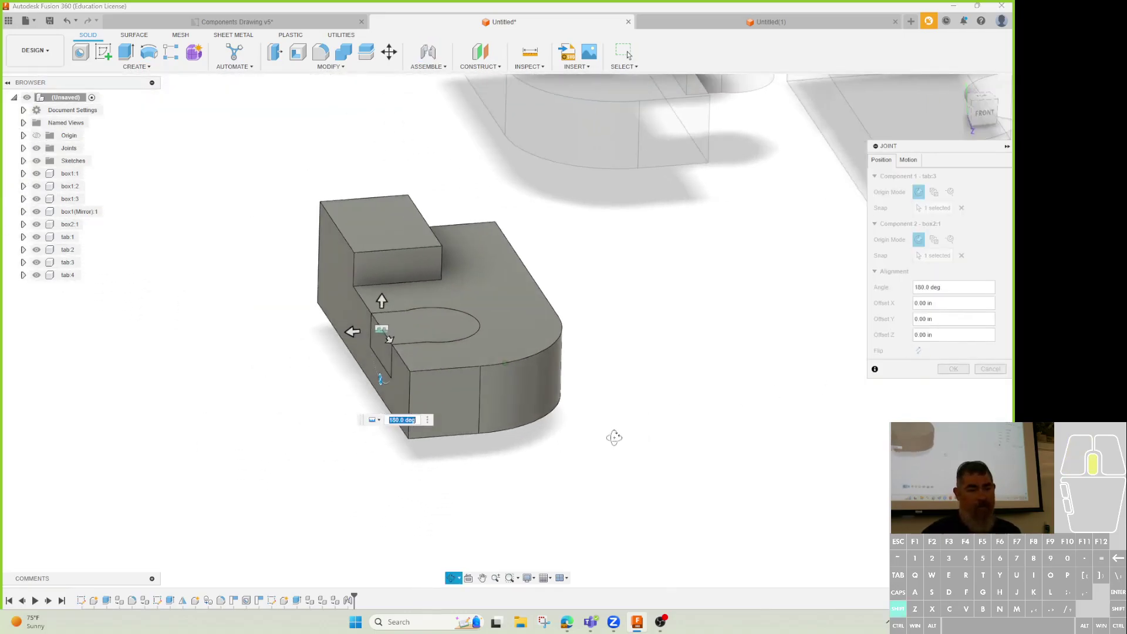
pyautogui.scroll(3, 267, 456)
pyautogui.keyDown('shift'); pyautogui.moveTo(513, 468); pyautogui.dragTo(521, 481, button='middle'); pyautogui.keyUp('shift')
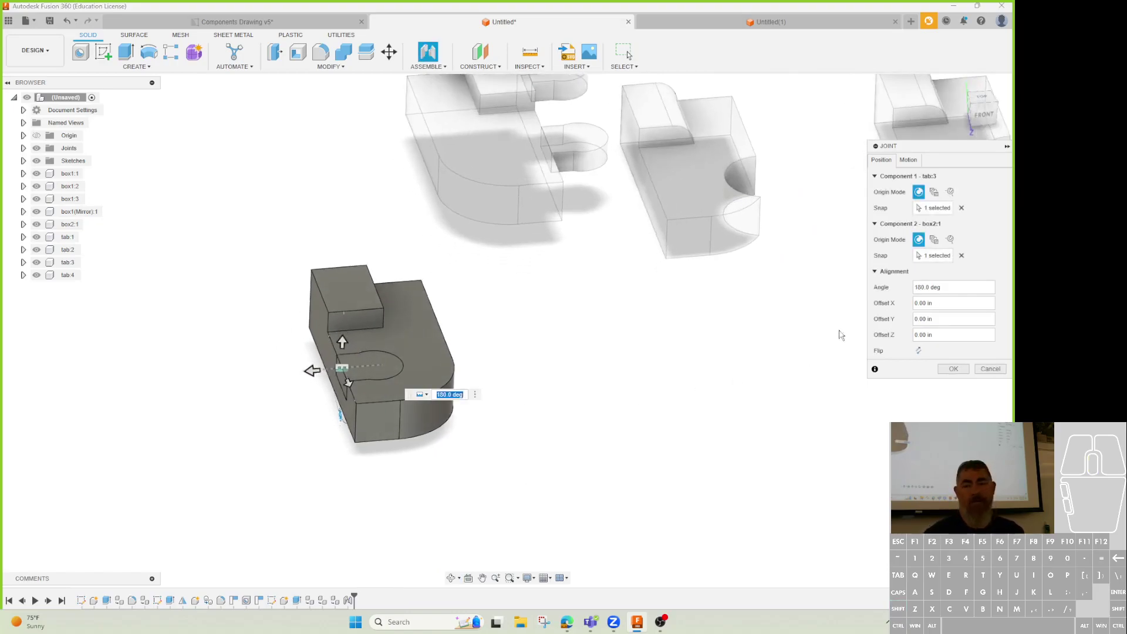
pyautogui.moveTo(837, 330); pyautogui.dragTo(629, 395, button='middle')
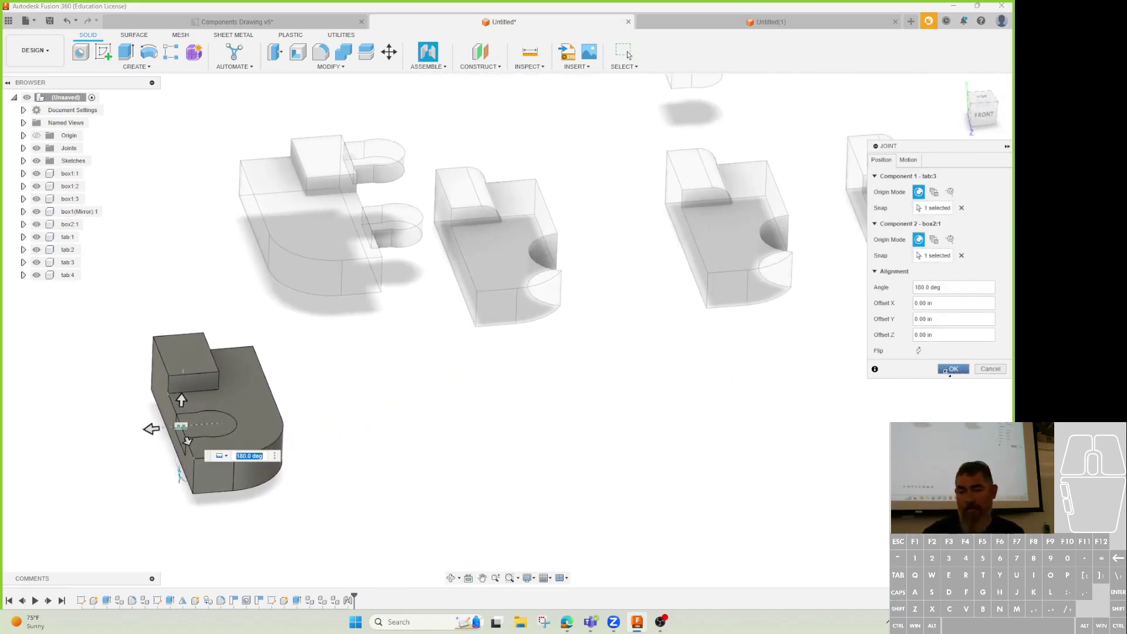
pyautogui.click(952, 368)
# - Set up a joint from the front corner of tab:4's flat top edge to the far corner of box1:2's lower top face
pyautogui.moveTo(716, 392); pyautogui.dragTo(608, 465, button='middle')
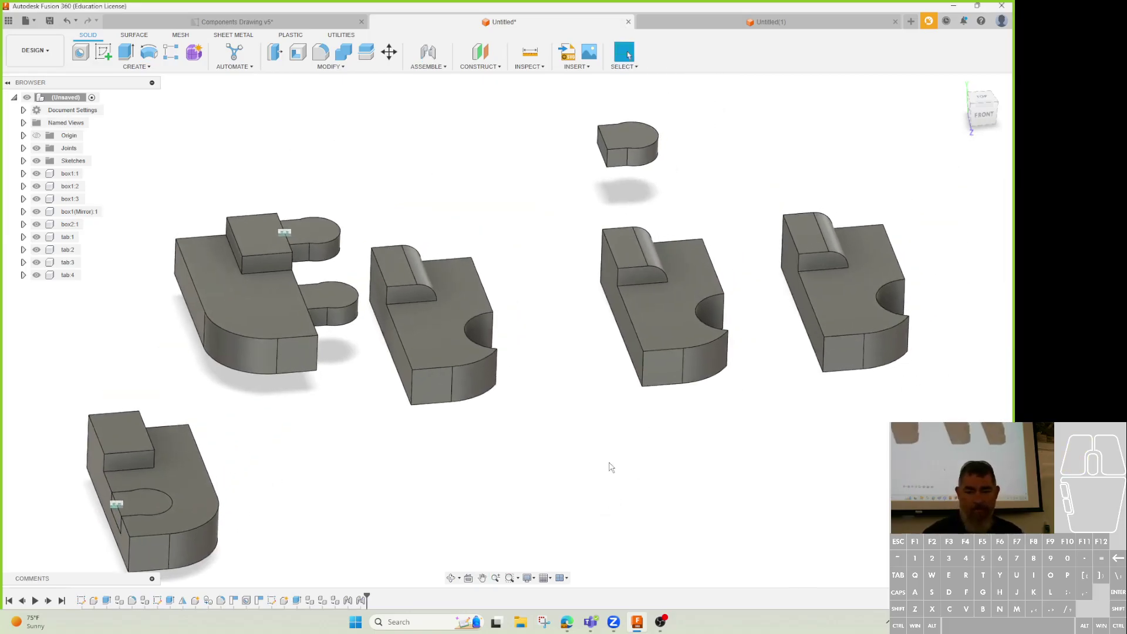
pyautogui.click(427, 52)
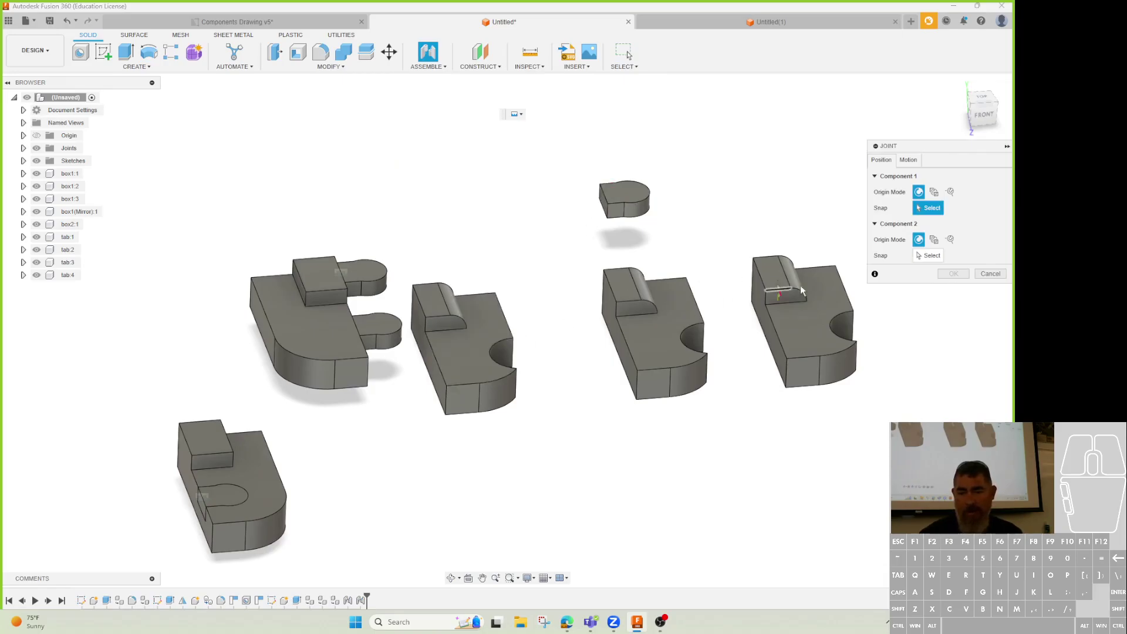
pyautogui.scroll(-2, 620, 242)
pyautogui.scroll(8, 617, 223)
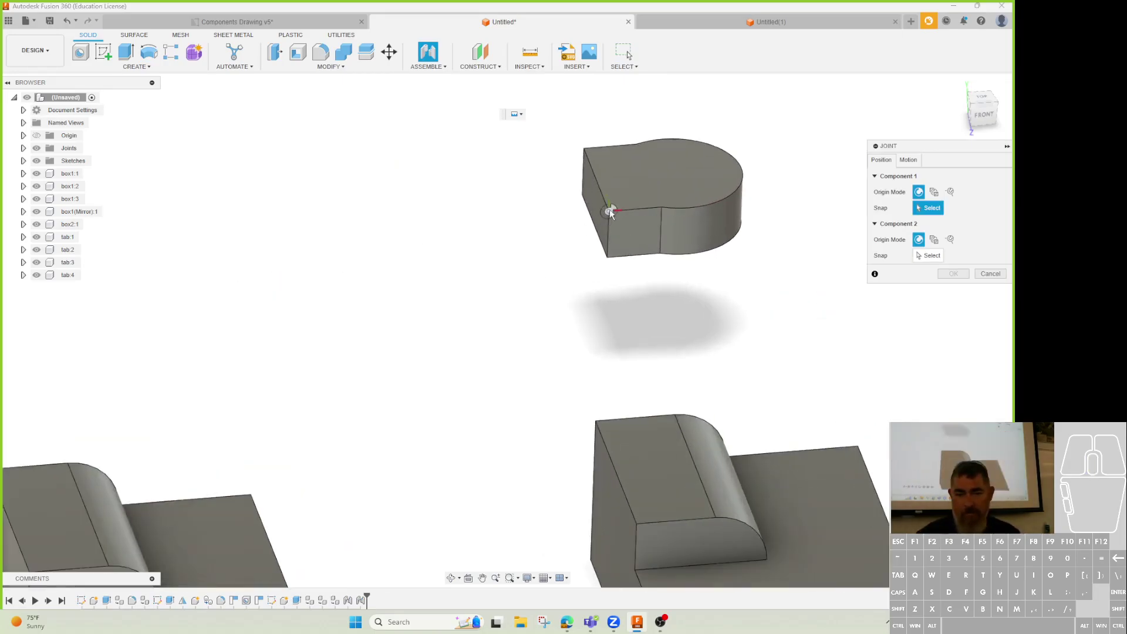
pyautogui.click(616, 209)
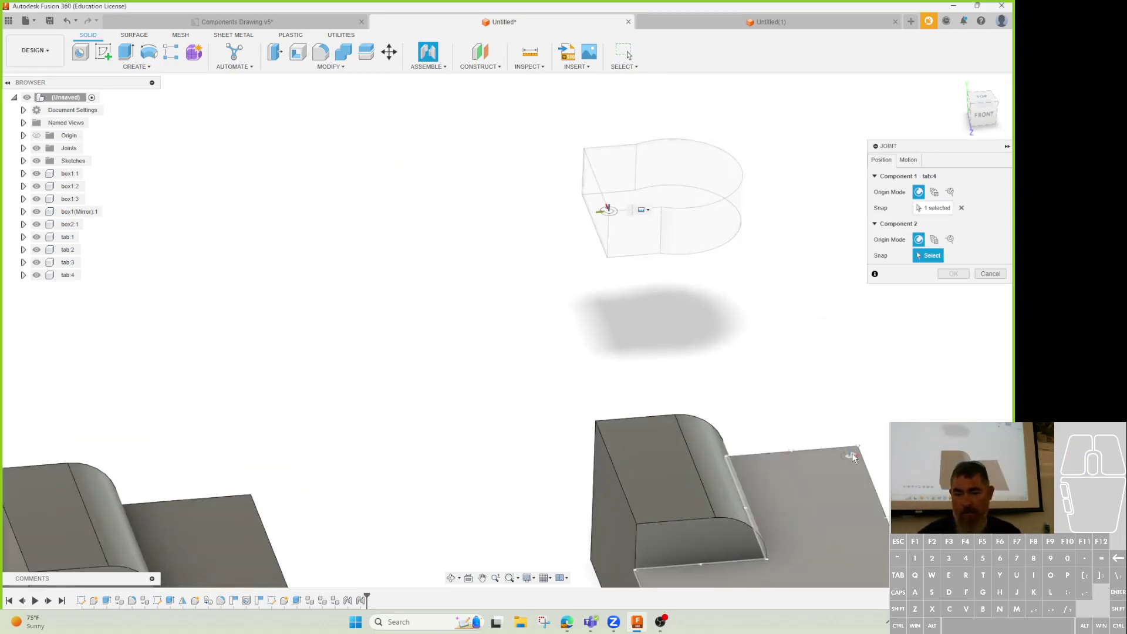
pyautogui.click(854, 452)
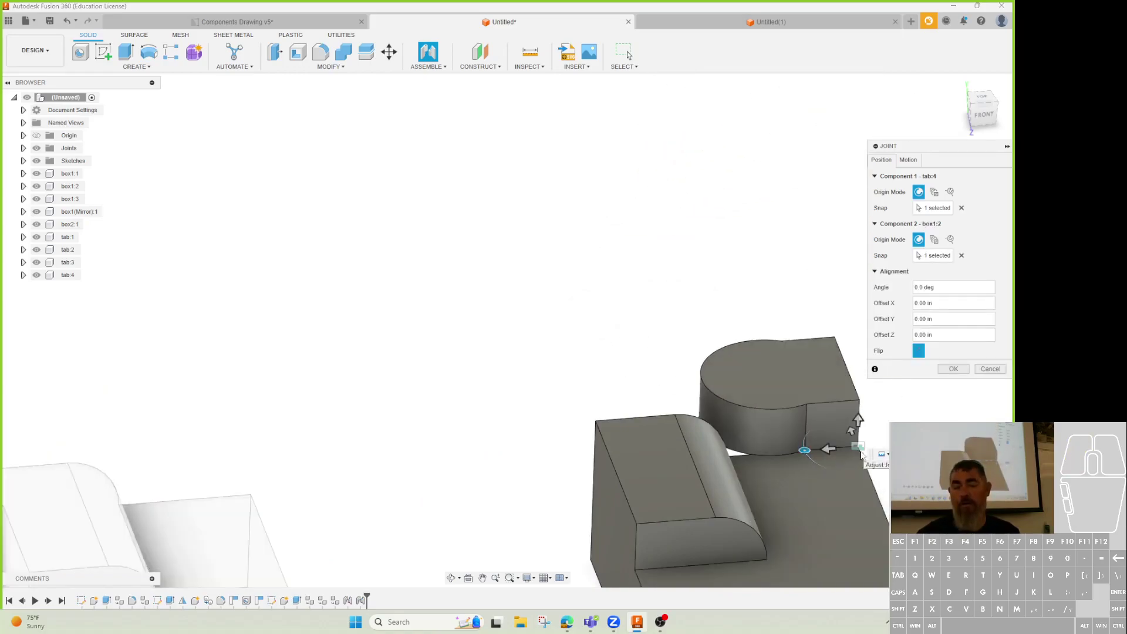
# - Reverse the flip of tab:4's joint, set the angle to 90 deg and Offset Y to 0.05 in, and confirm it
pyautogui.click(919, 350)
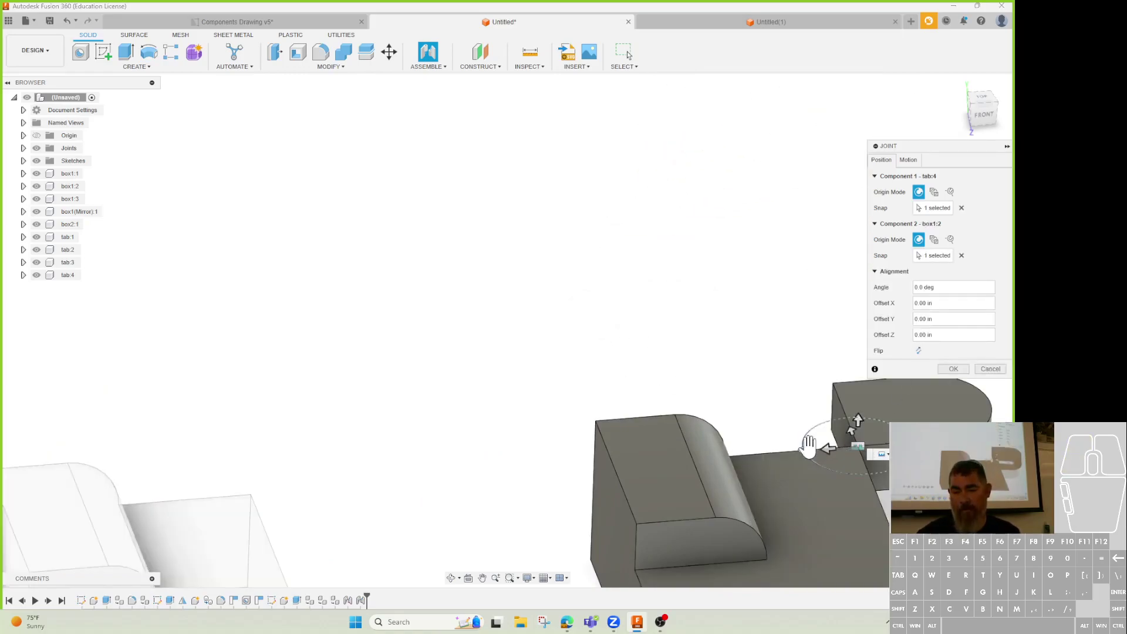
pyautogui.moveTo(805, 449)
pyautogui.mouseDown()
pyautogui.moveTo(832, 449)
pyautogui.moveTo(813, 448)
pyautogui.mouseUp()
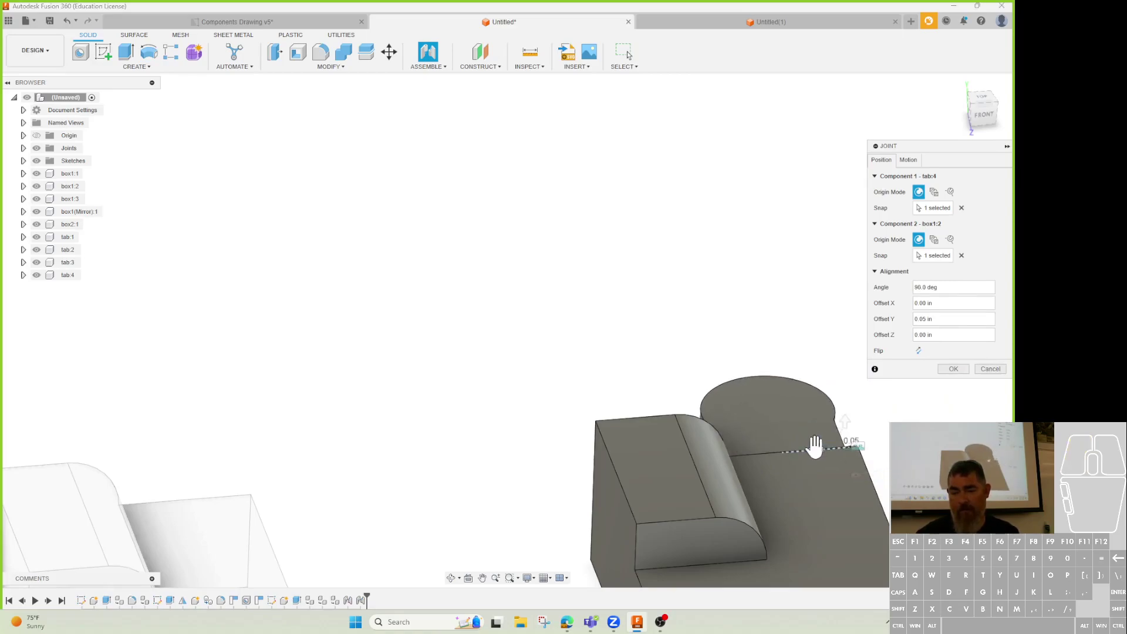
pyautogui.scroll(-2, 659, 324)
pyautogui.keyDown('shift'); pyautogui.moveTo(659, 325); pyautogui.dragTo(595, 367, button='middle'); pyautogui.keyUp('shift')
pyautogui.scroll(-2, 595, 366)
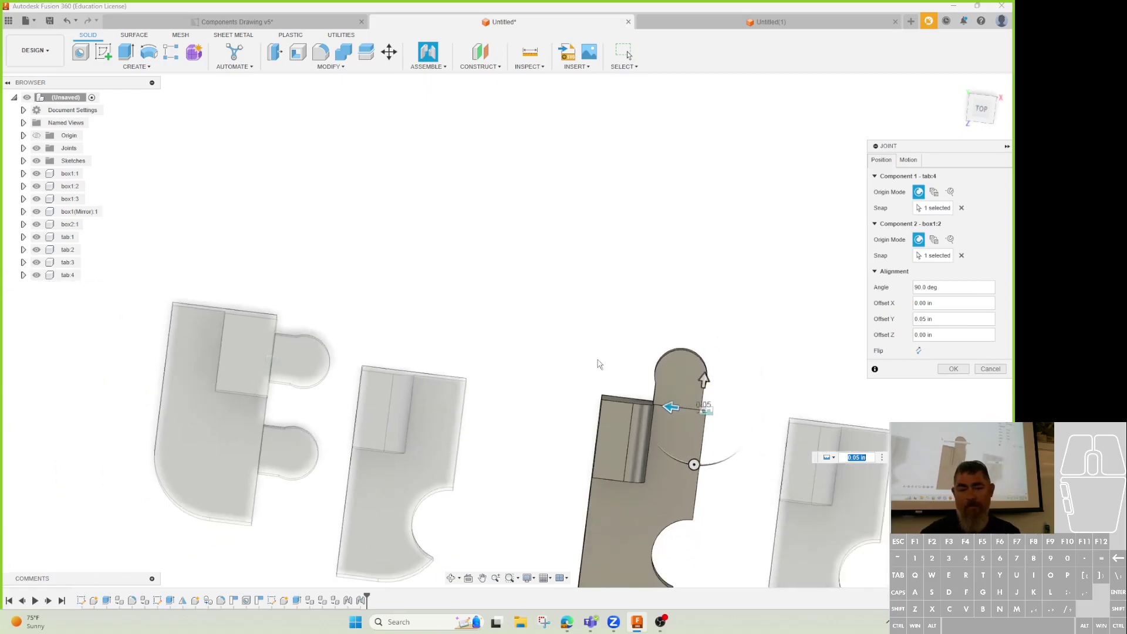
pyautogui.click(954, 368)
pyautogui.keyDown('shift'); pyautogui.moveTo(792, 424); pyautogui.dragTo(752, 298, button='middle'); pyautogui.keyUp('shift')
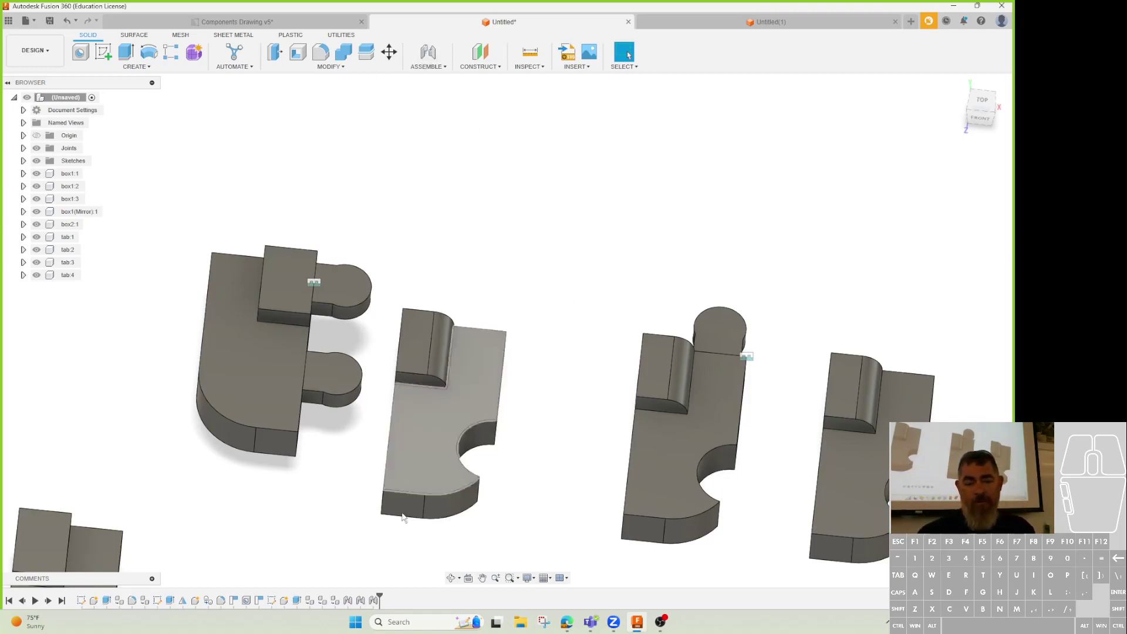
# - Reopen tab:4's joint to examine the available motion types, keep it Rigid, and cancel the edit
pyautogui.doubleClick(371, 602)
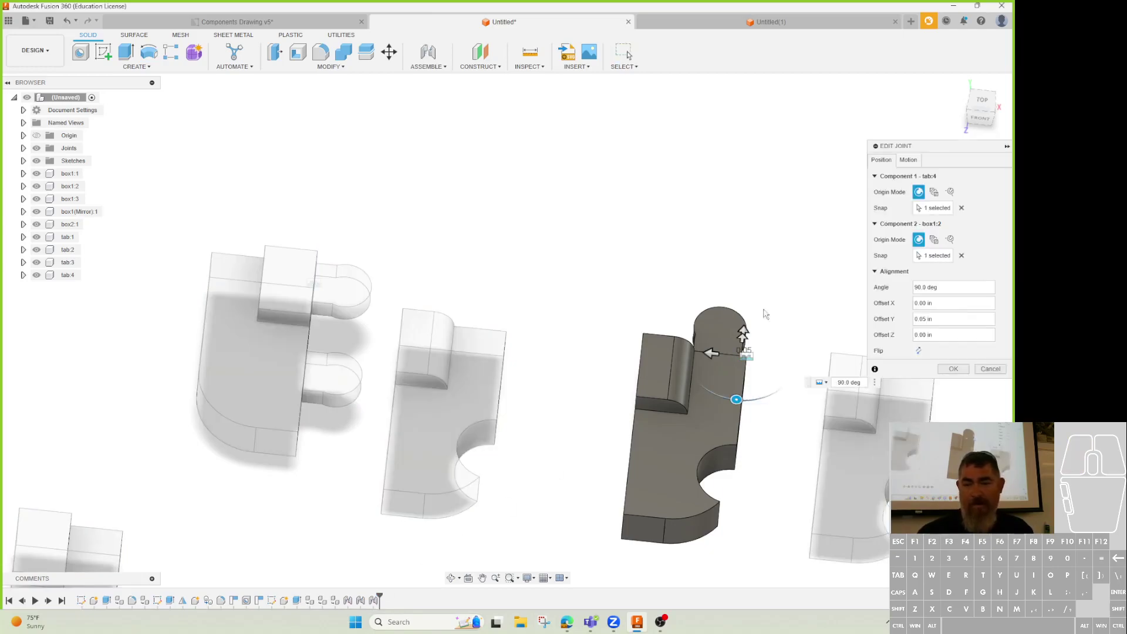
pyautogui.click(909, 159)
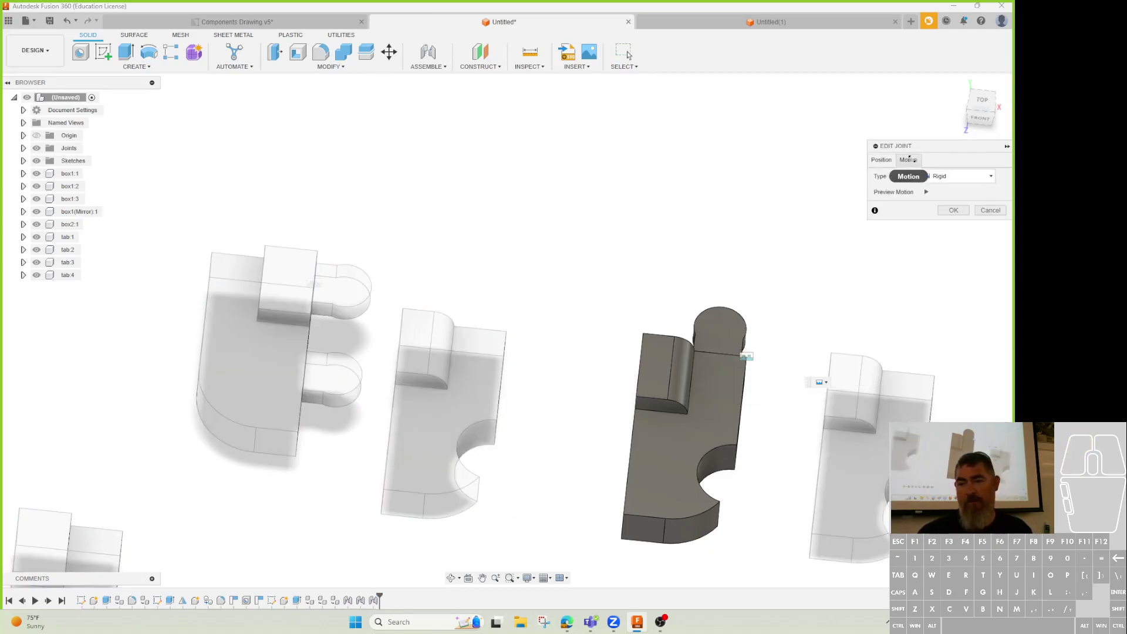
pyautogui.click(957, 176)
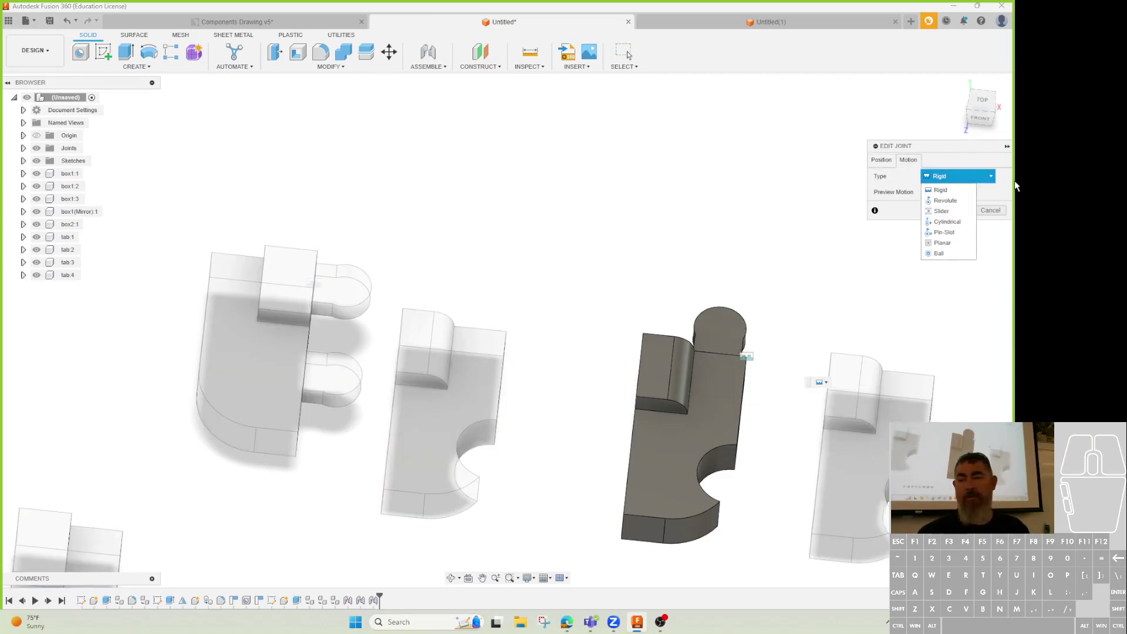
pyautogui.click(940, 190)
pyautogui.click(991, 210)
pyautogui.moveTo(639, 262); pyautogui.dragTo(641, 177, button='middle')
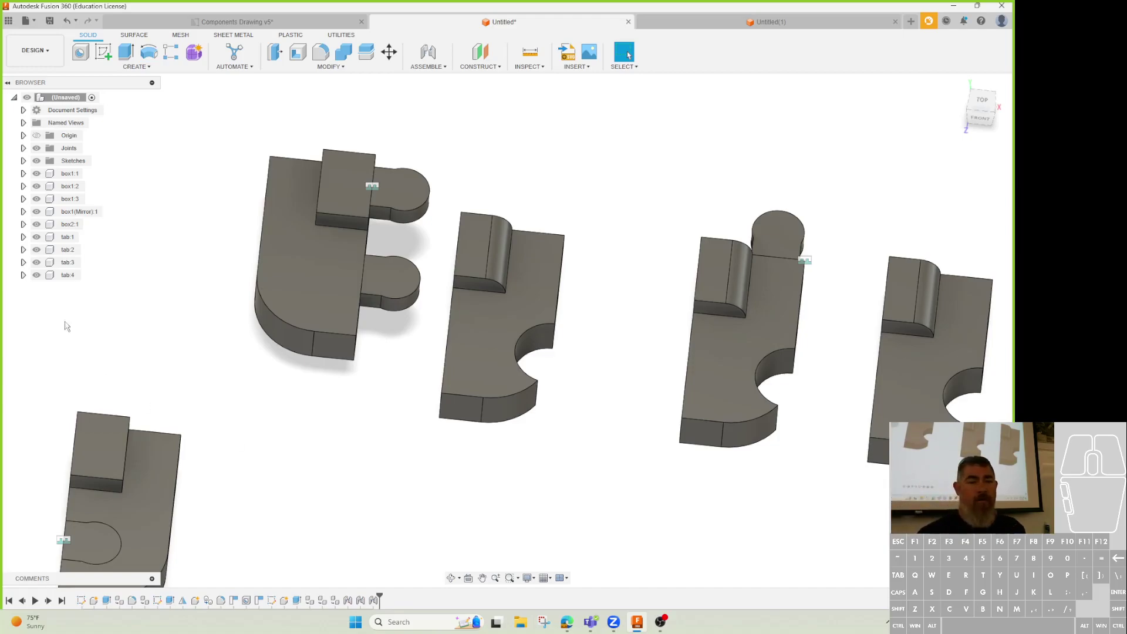
# - Combine tab:2 into box1(Mirror):1 with the Join operation and Keep Tools enabled
pyautogui.click(344, 56)
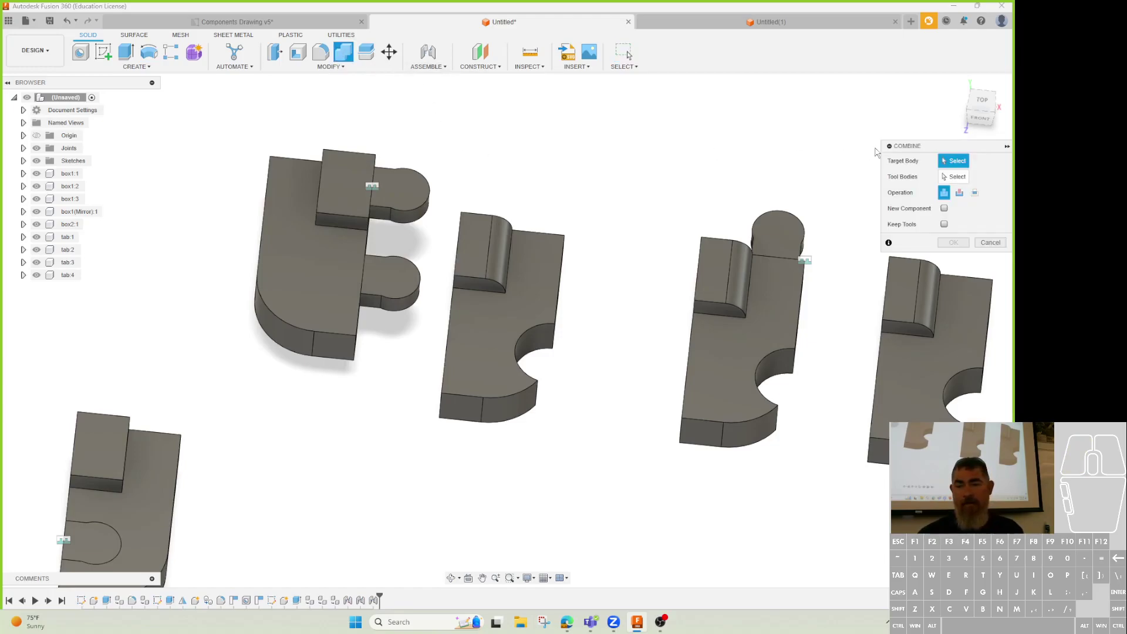
pyautogui.click(338, 192)
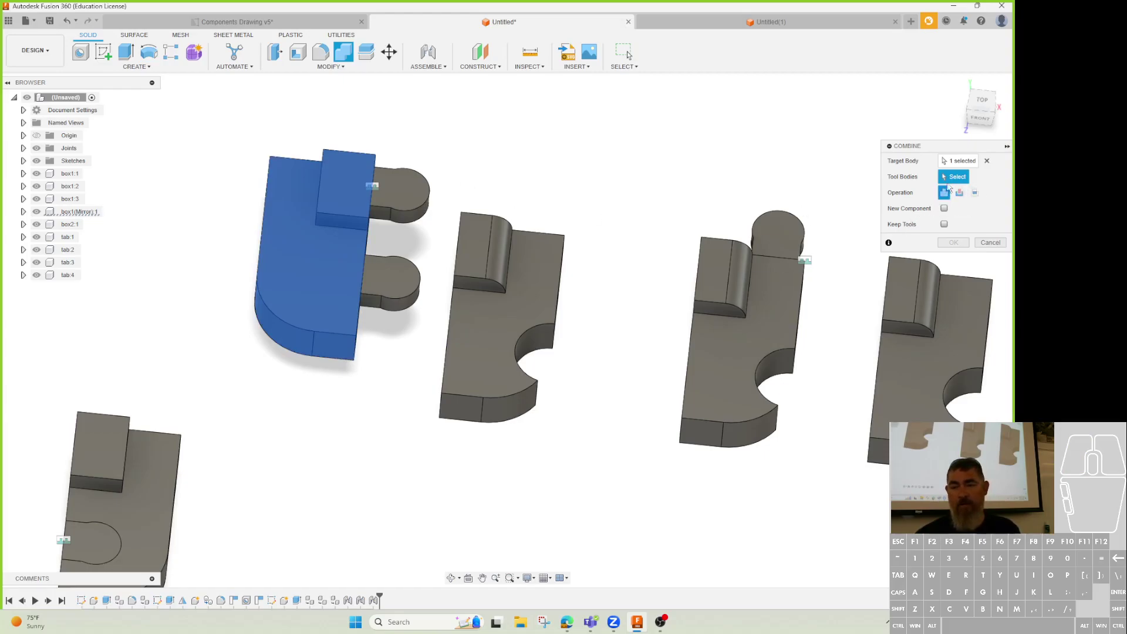
pyautogui.click(399, 191)
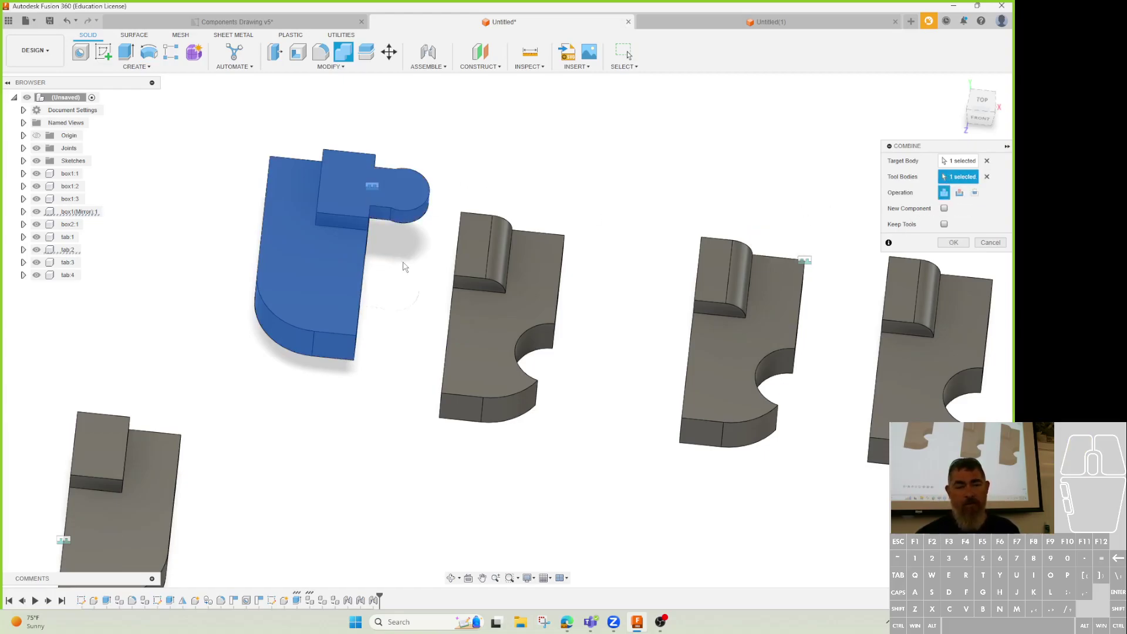
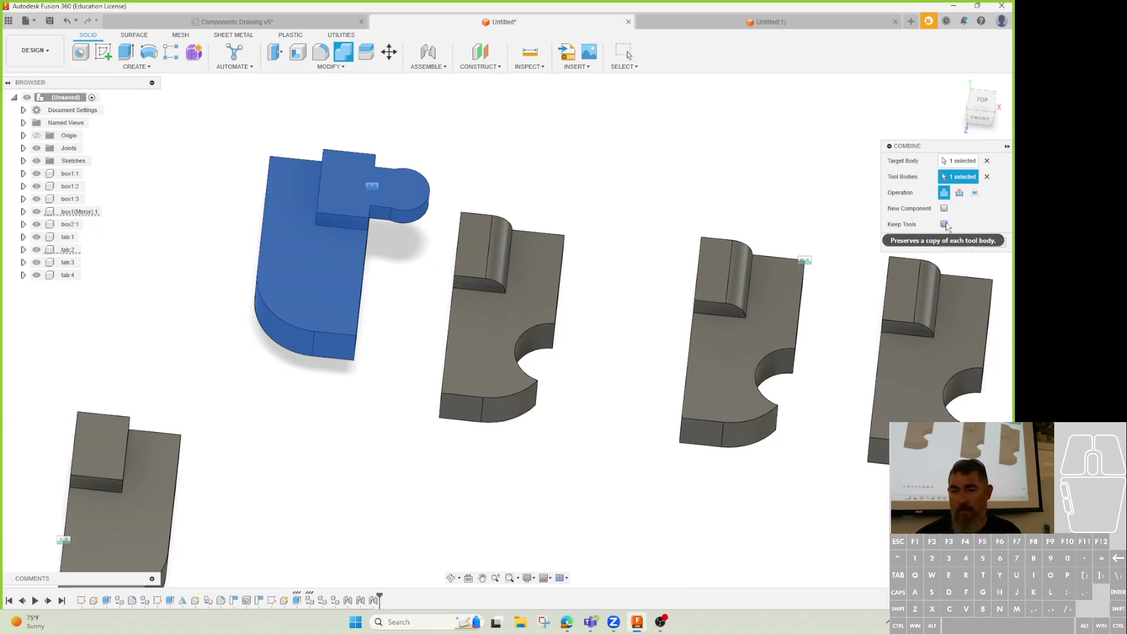
pyautogui.click(944, 224)
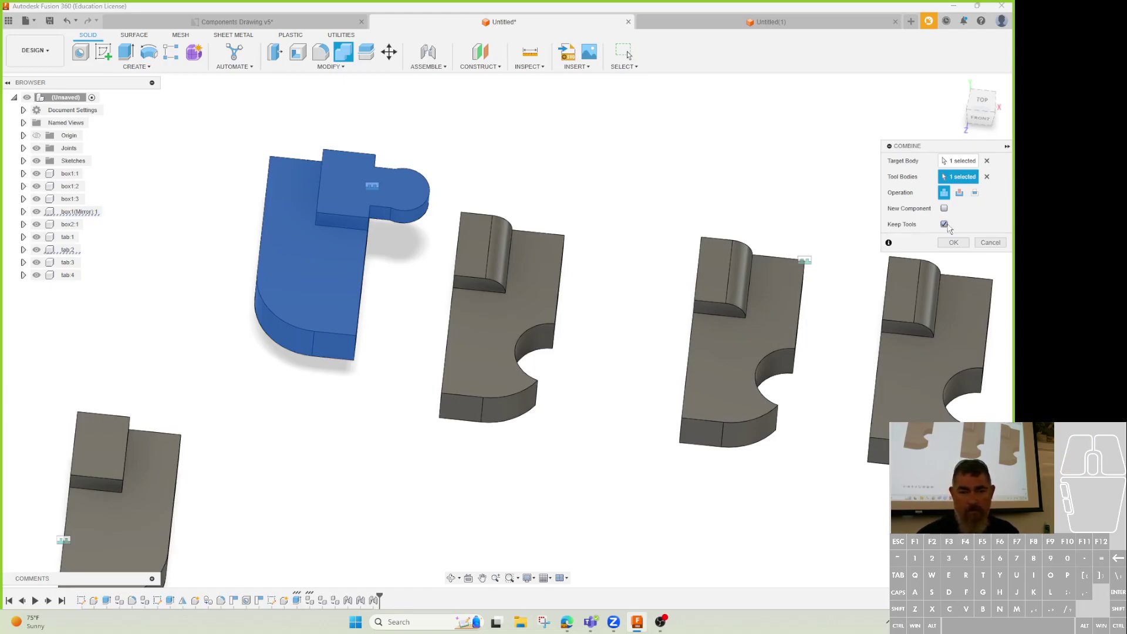
pyautogui.click(961, 195)
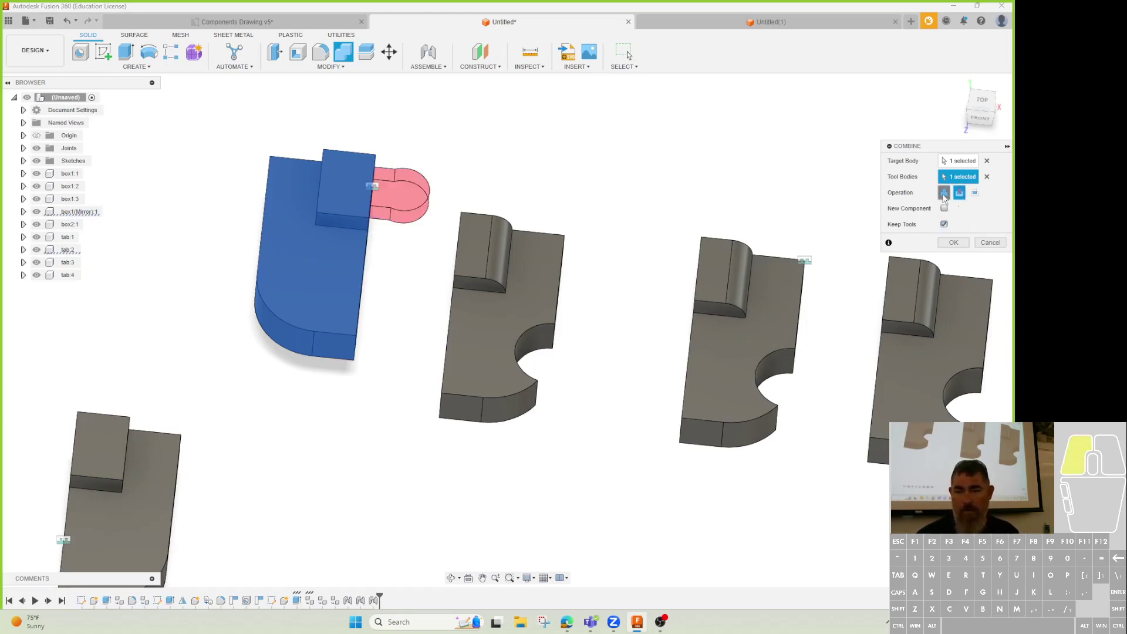
pyautogui.click(954, 243)
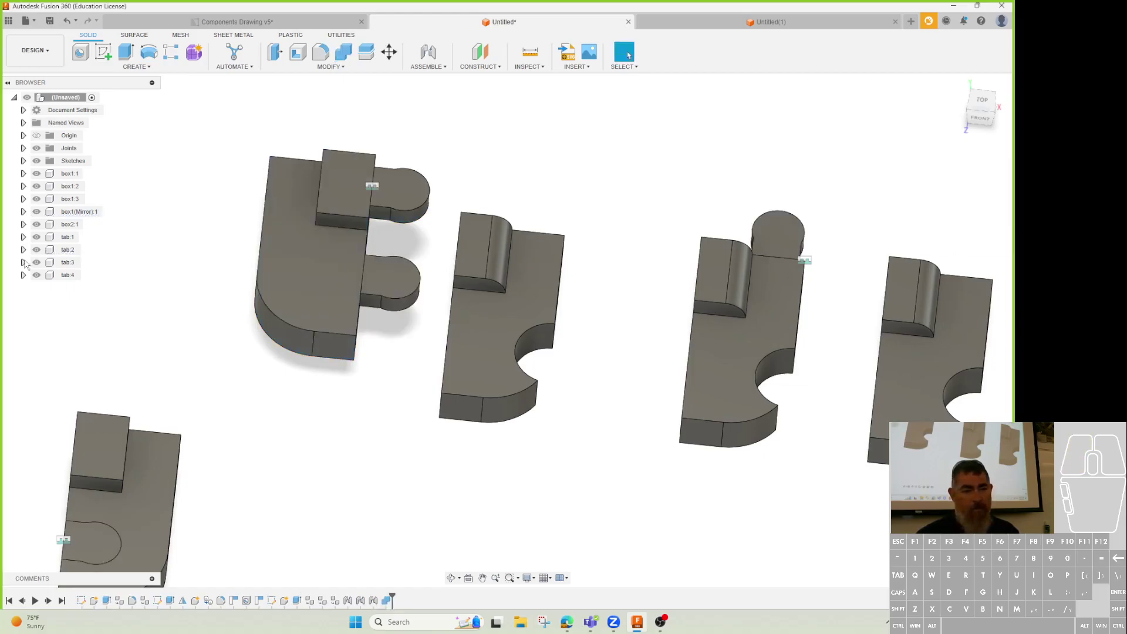
# - Toggle the visibility of tab:1 and hide tab:2 to inspect the joined body
pyautogui.click(37, 238)
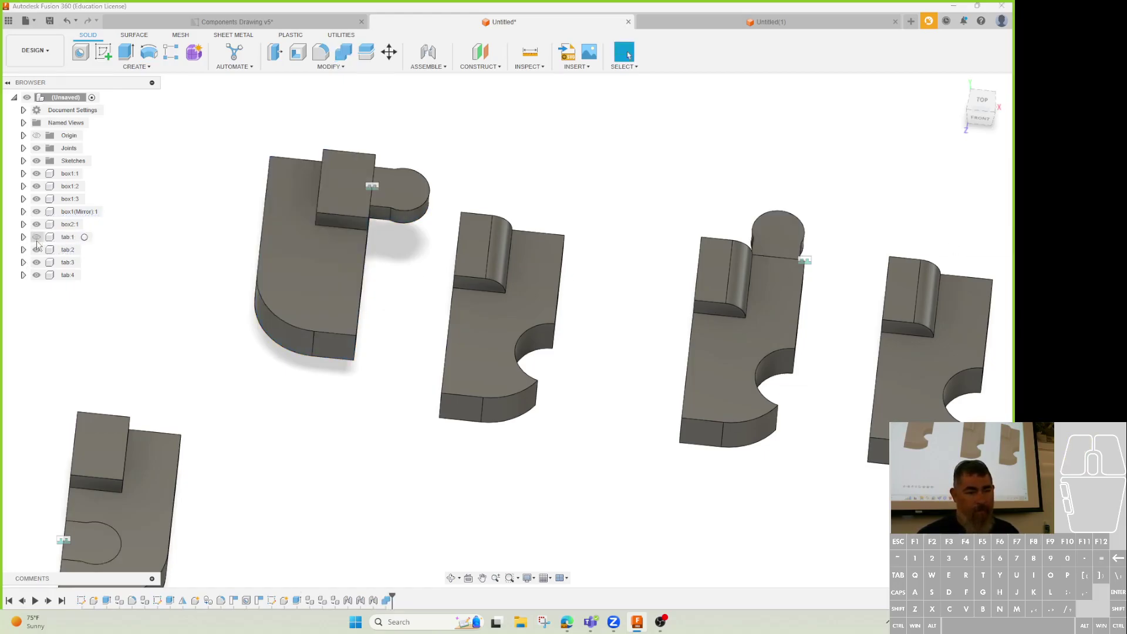
pyautogui.click(36, 237)
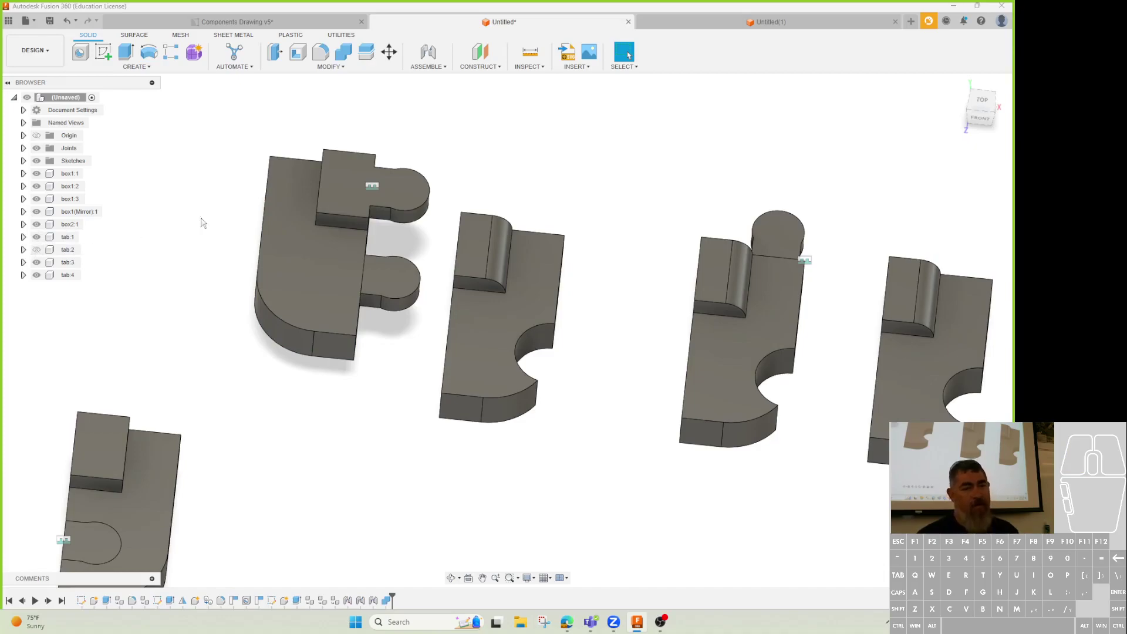
pyautogui.scroll(2, 375, 203)
pyautogui.scroll(-3, 394, 200)
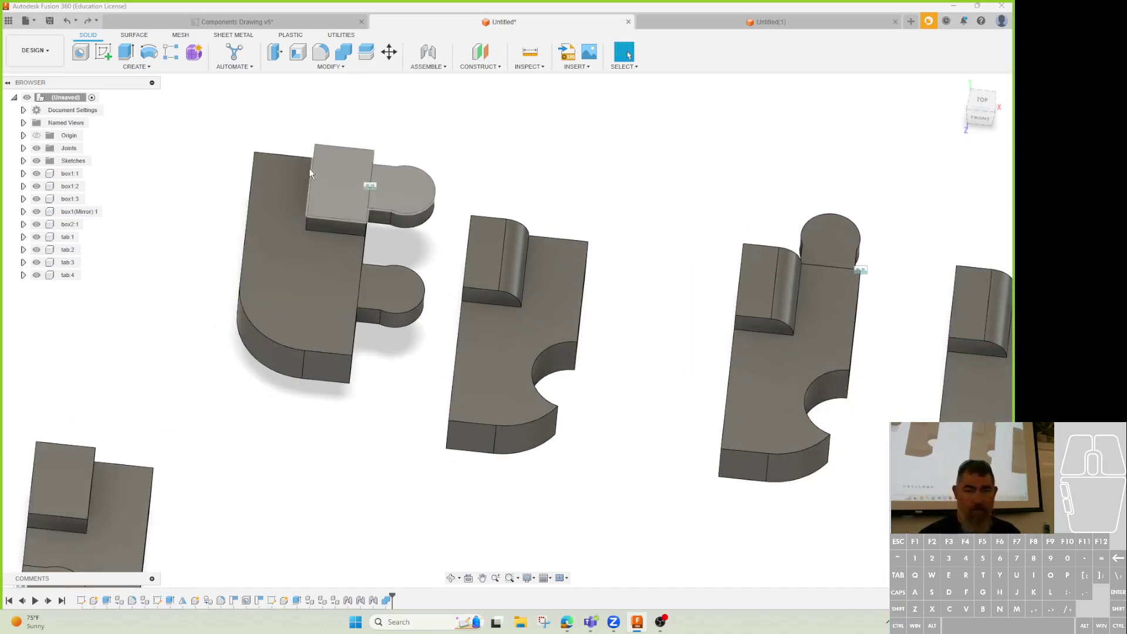
# - Edit the combine feature to disable Keep Tools and check the tab:2 component in the browser
pyautogui.doubleClick(386, 600)
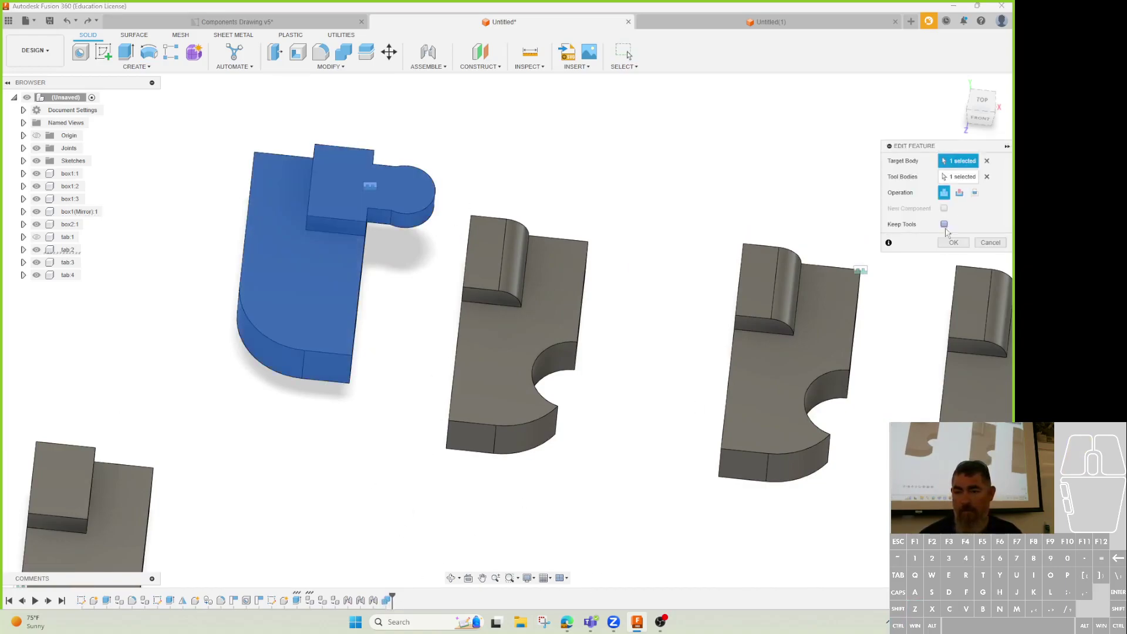
pyautogui.click(953, 242)
pyautogui.click(52, 250)
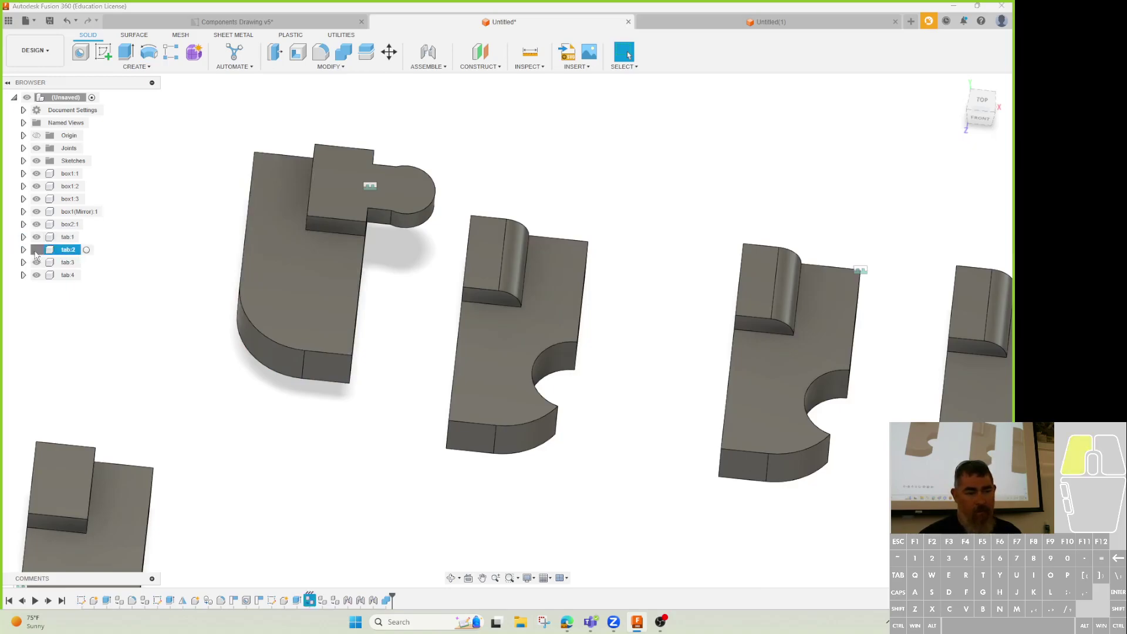
pyautogui.click(23, 250)
pyautogui.click(23, 250)
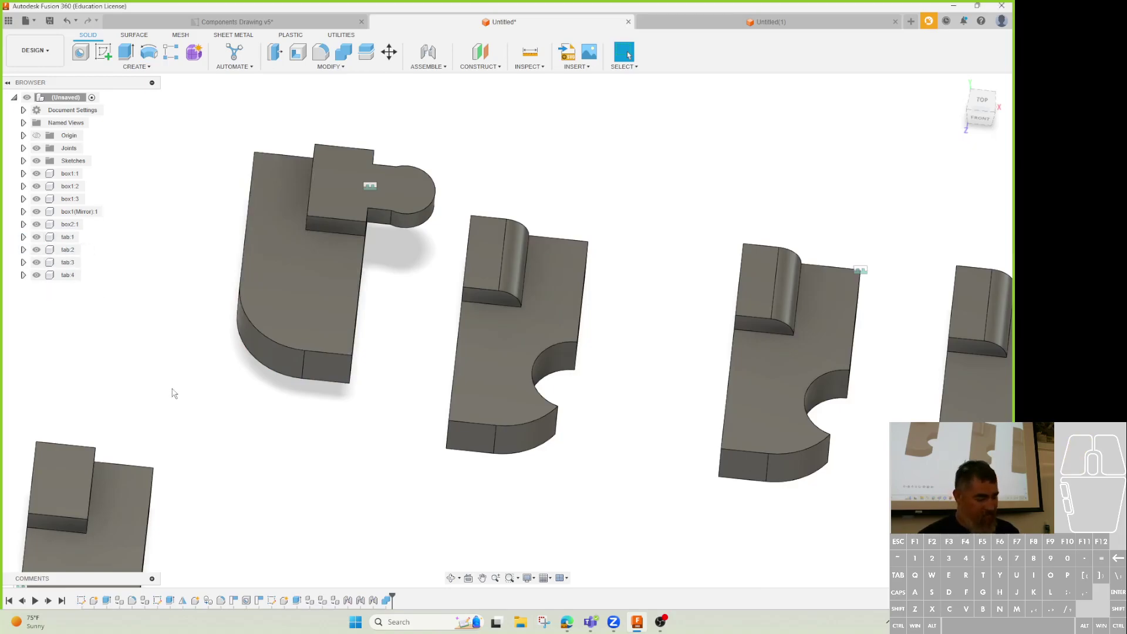
# - Edit the combine feature again and enable Keep Tools
pyautogui.doubleClick(385, 601)
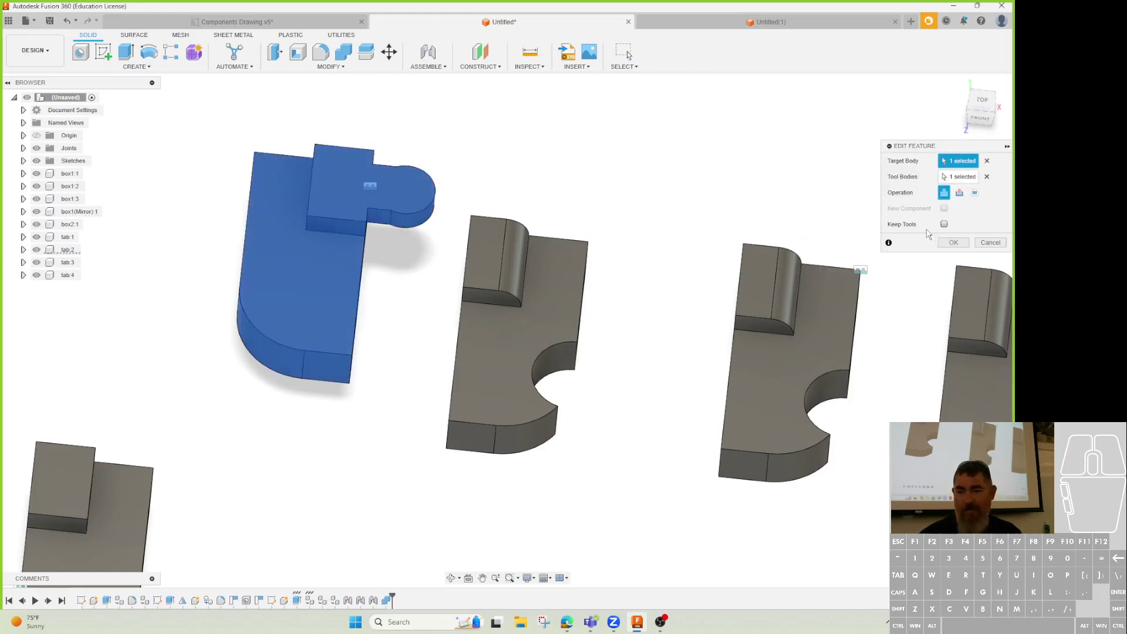
pyautogui.click(943, 224)
pyautogui.click(952, 242)
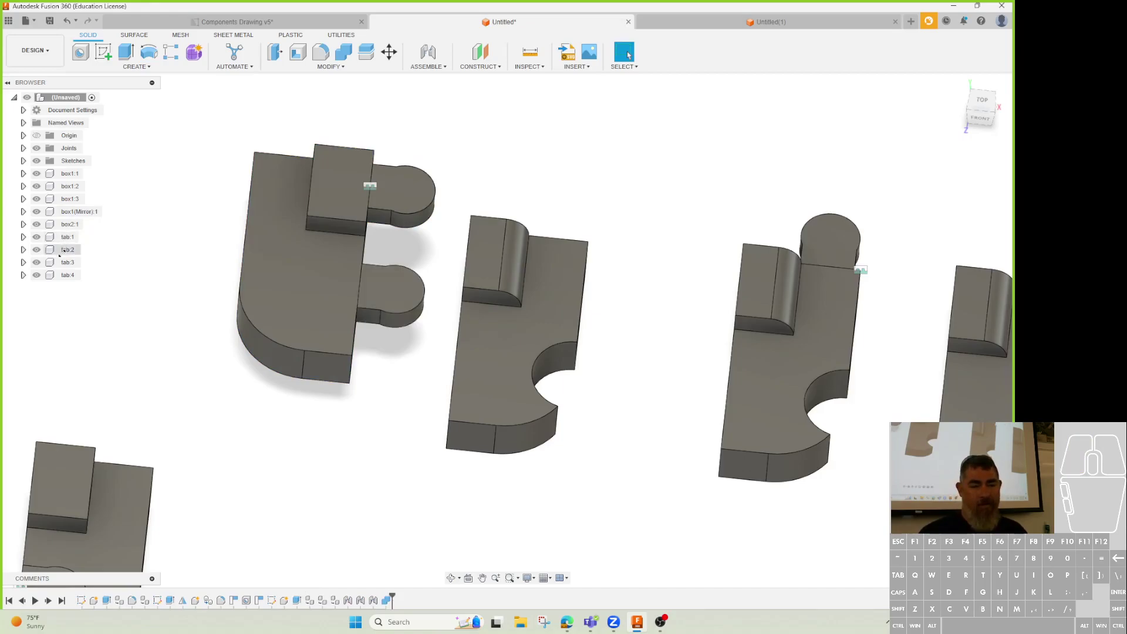
# - Try moving box1(Mirror):1 together with tab:2, check tab:2 in the model, and undo the move
pyautogui.moveTo(409, 202); pyautogui.dragTo(378, 187)
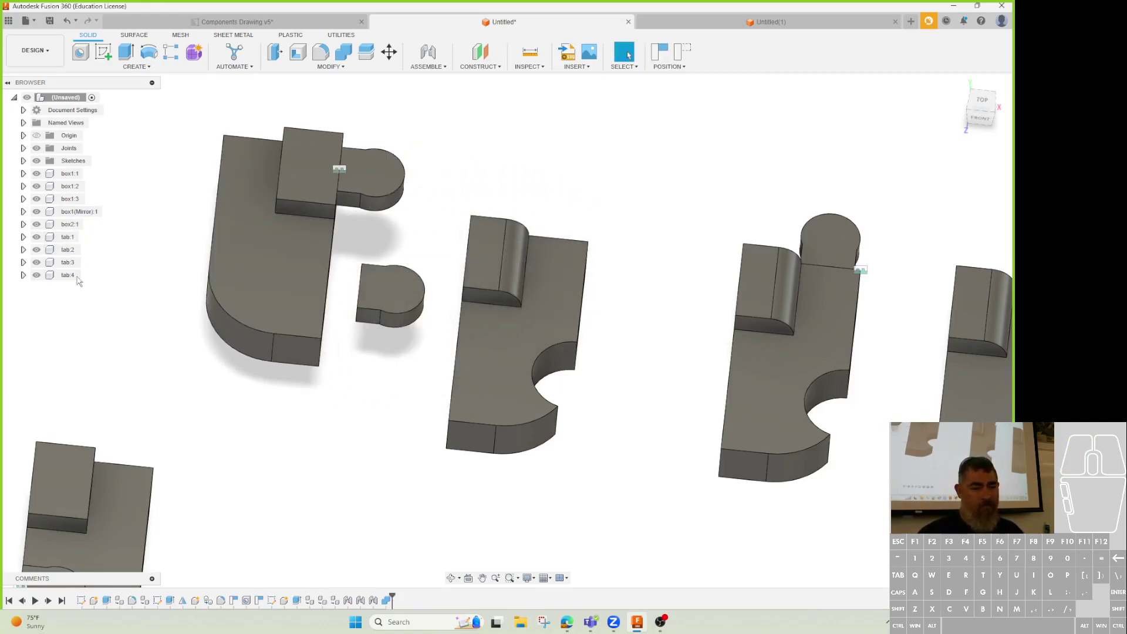
pyautogui.click(67, 249)
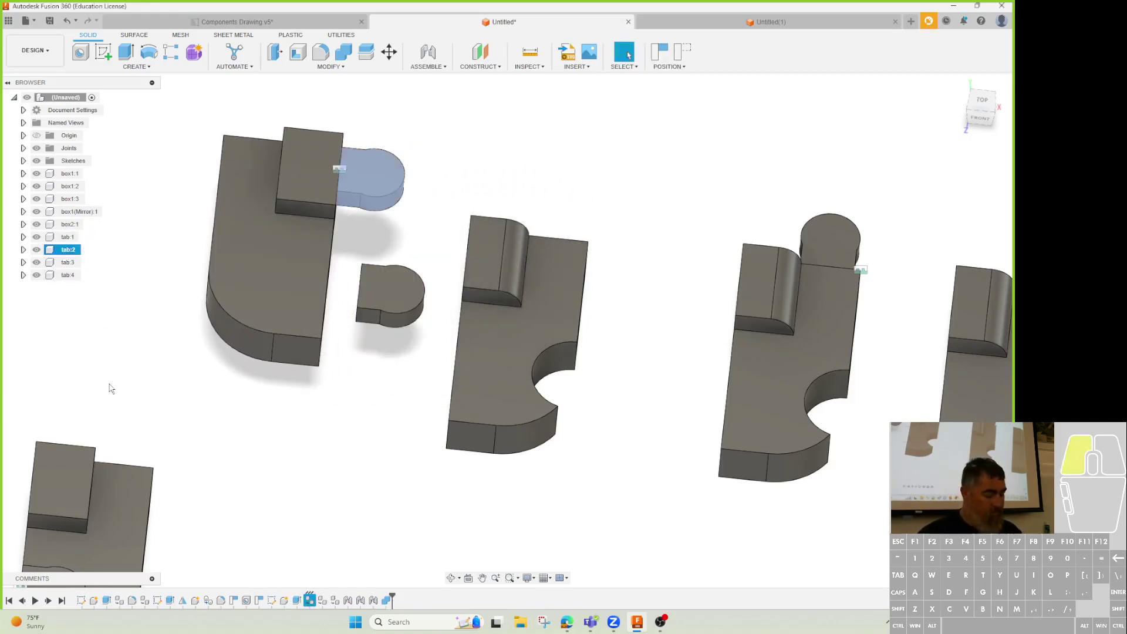
pyautogui.hotkey('ctrl', 'z')
# - Identify tab:1 by selecting it and toggling its visibility, keep tab:1 and box2:1 shown, and hide tab:2
pyautogui.click(65, 263)
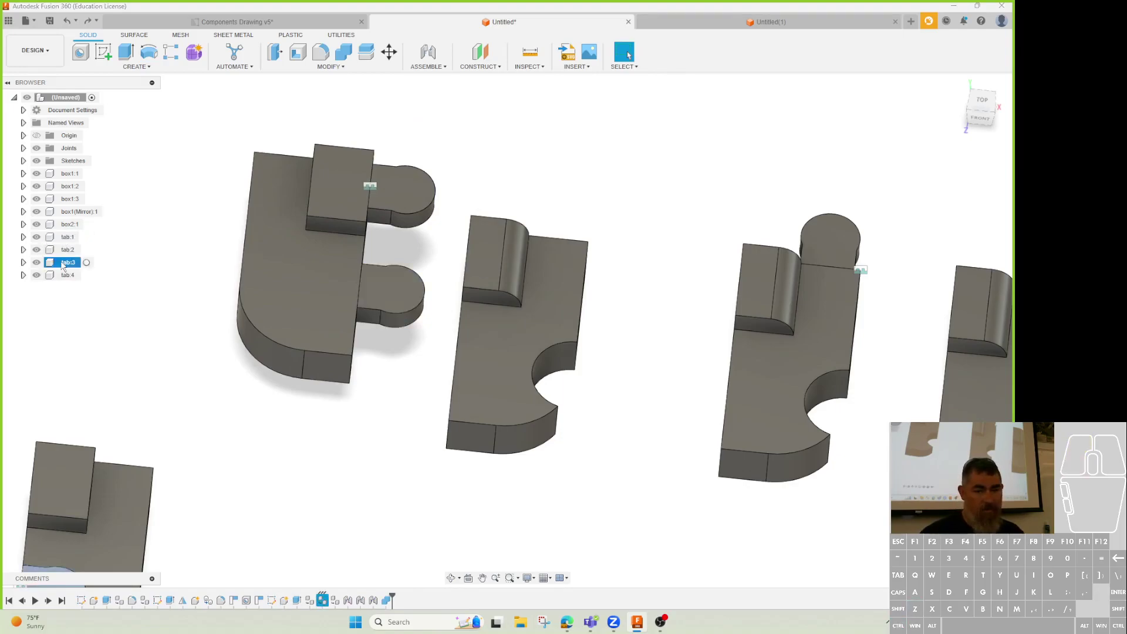
pyautogui.click(63, 237)
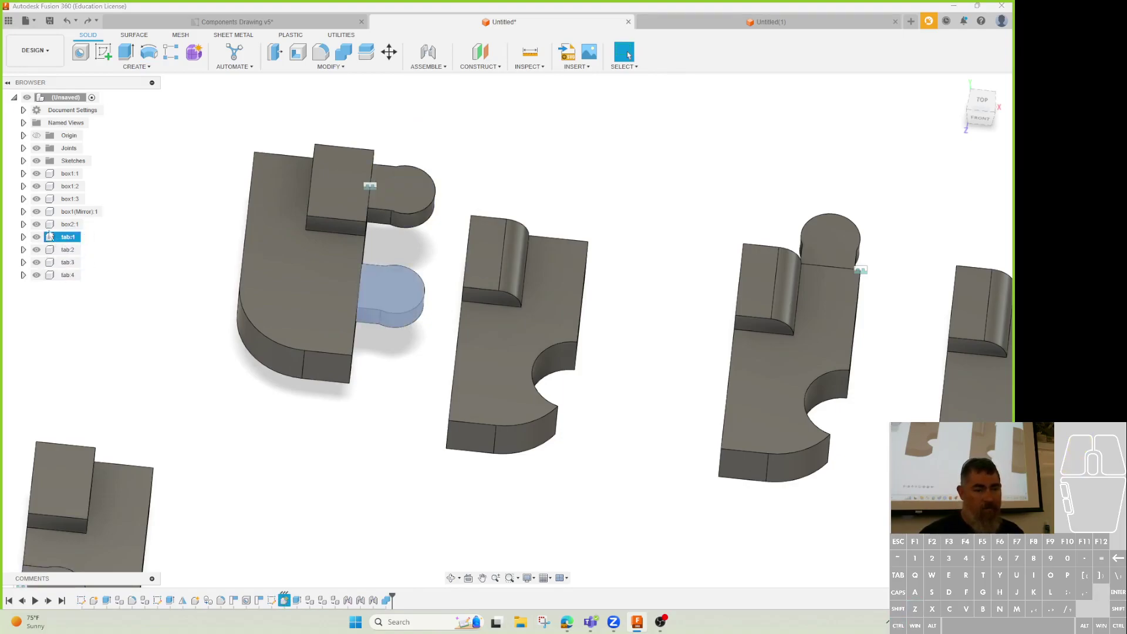
pyautogui.click(36, 236)
pyautogui.click(37, 224)
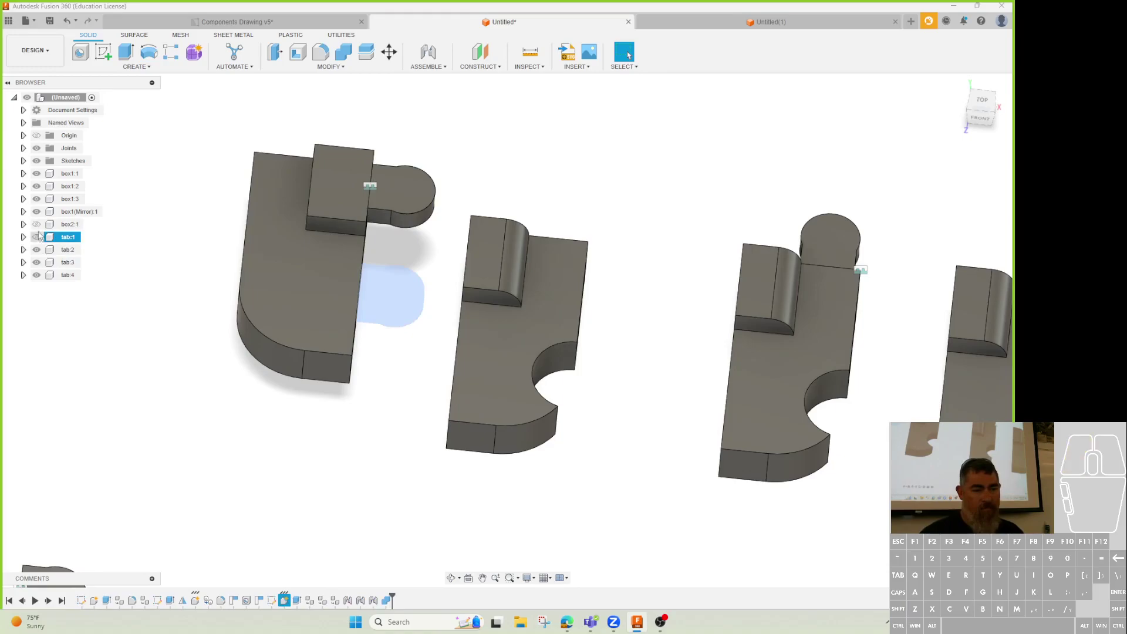
pyautogui.click(36, 224)
pyautogui.click(36, 237)
pyautogui.click(36, 250)
pyautogui.click(441, 163)
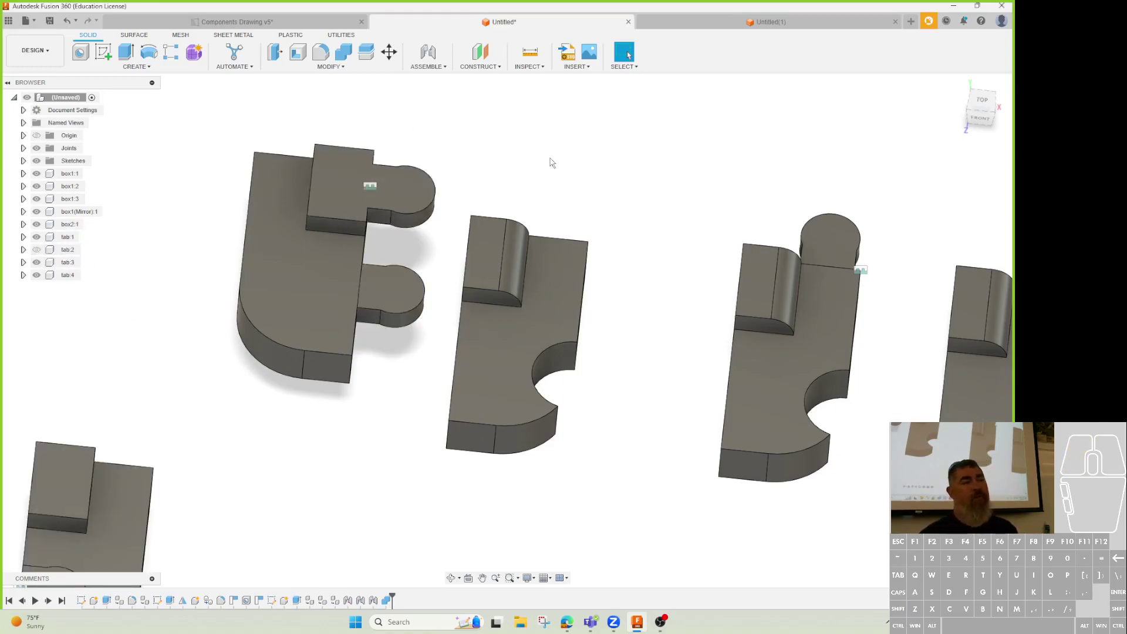
# - Combine tab:1 into box1(Mirror):1 using Join with Keep Tools enabled, clearing and reselecting the target and tool bodies
pyautogui.click(344, 52)
pyautogui.click(332, 278)
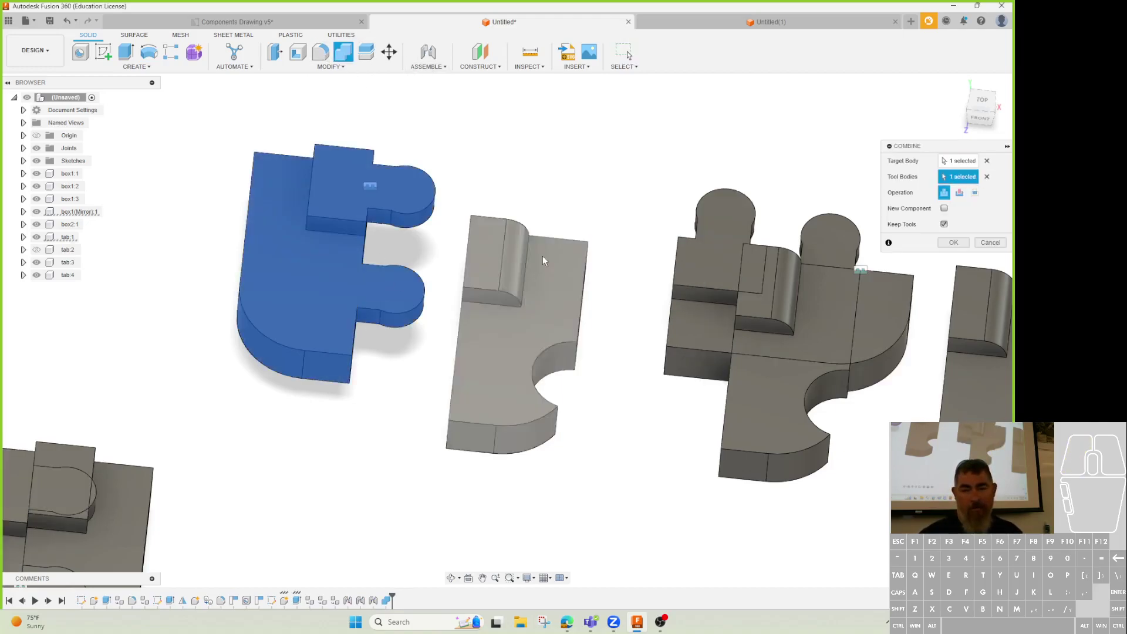
pyautogui.click(974, 176)
pyautogui.click(381, 292)
pyautogui.click(956, 242)
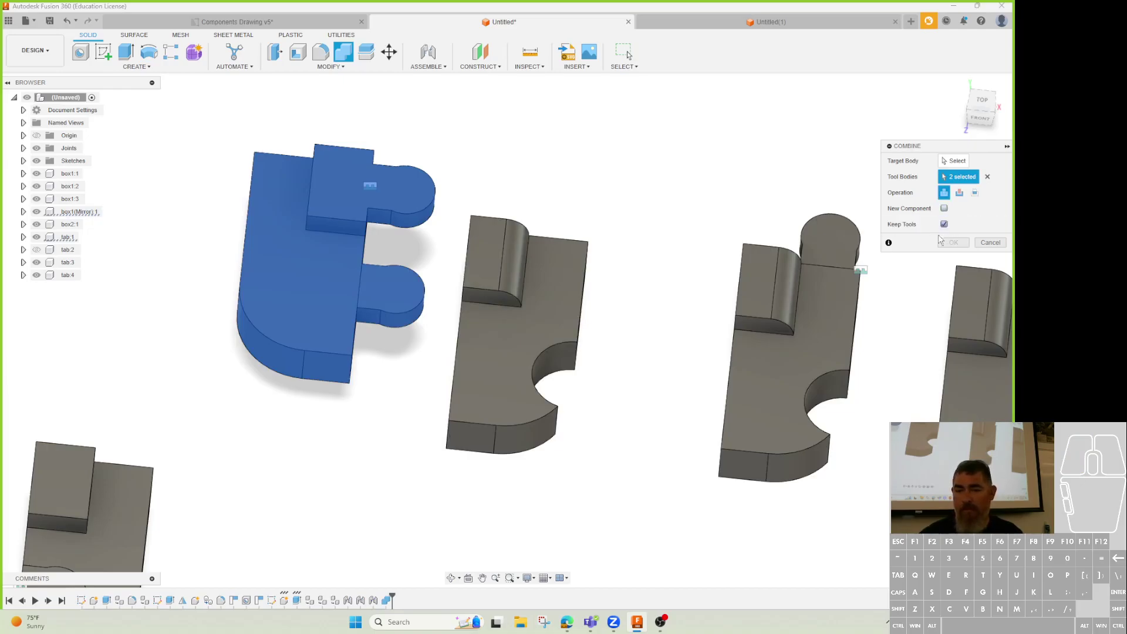
pyautogui.click(954, 161)
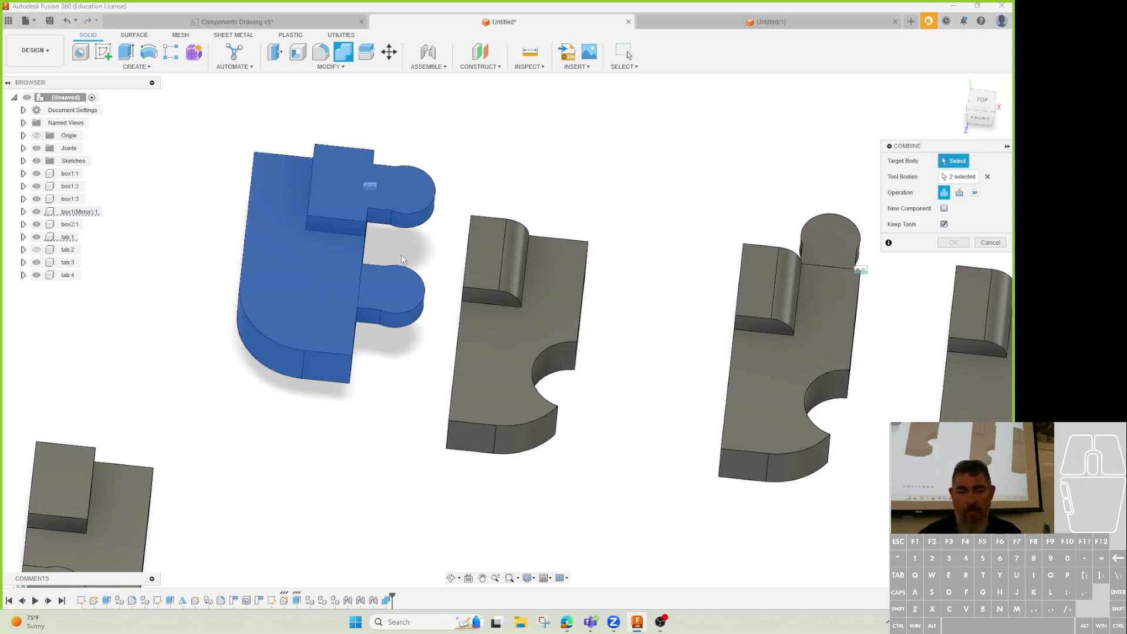
pyautogui.click(987, 177)
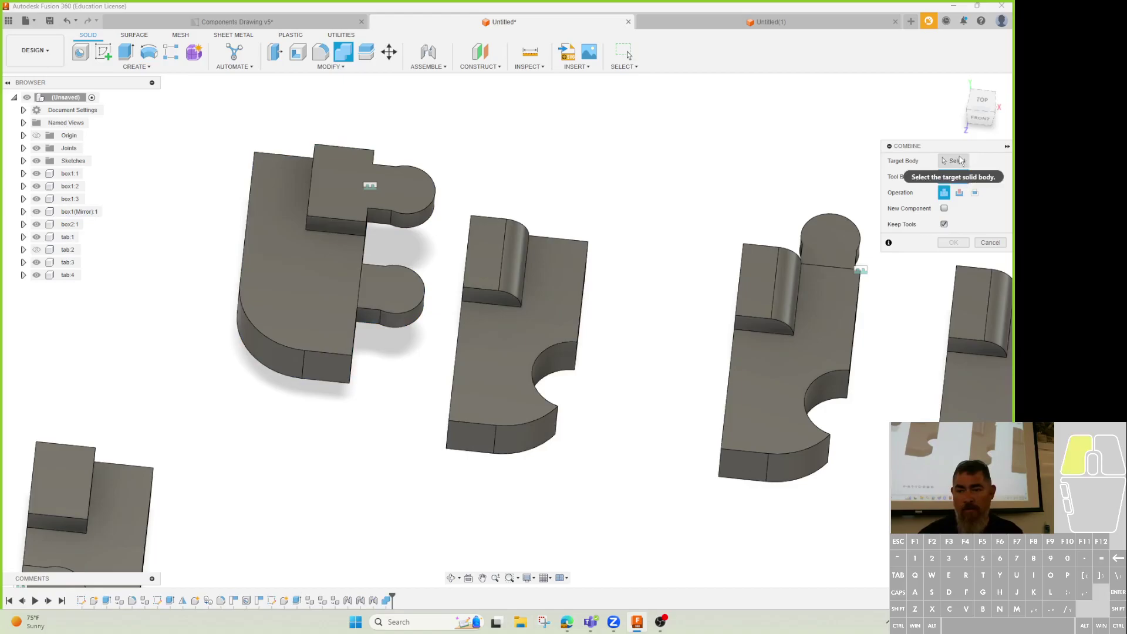
pyautogui.click(299, 250)
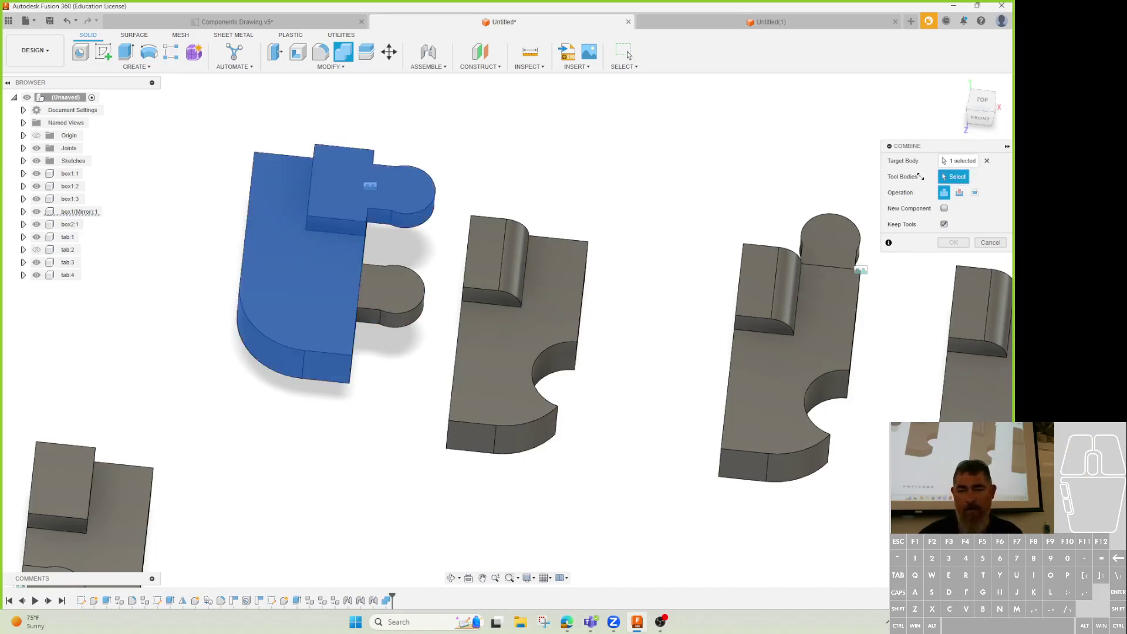
pyautogui.click(390, 293)
pyautogui.click(956, 242)
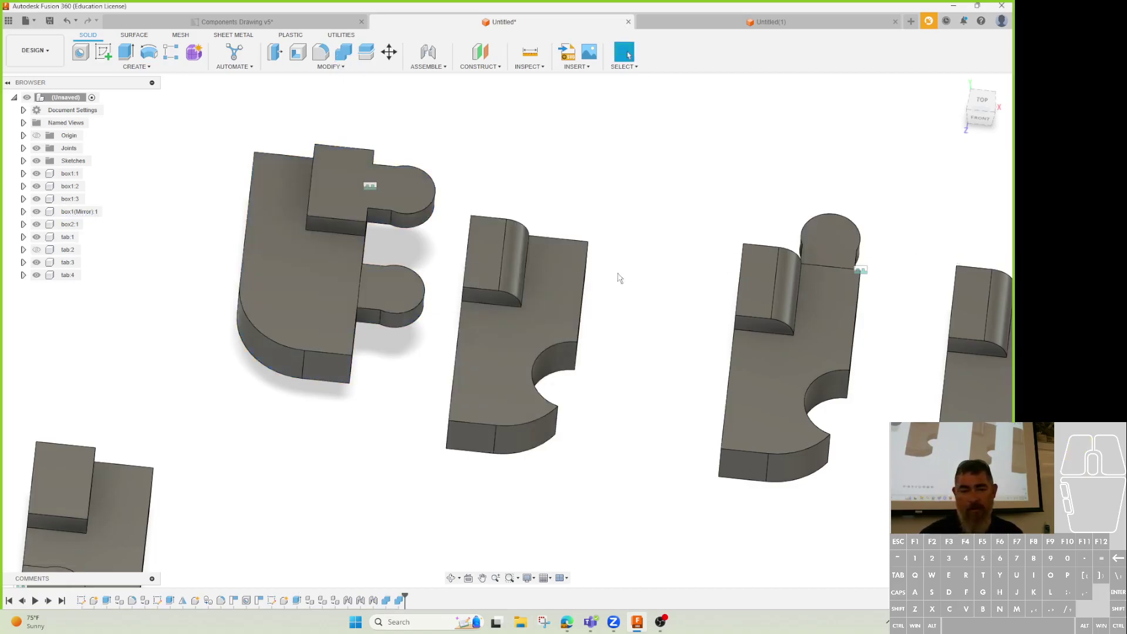
# - Cut tab:3 out of box2:1 using Combine with Keep Tools enabled, and hide tab:1 and tab:3
pyautogui.click(37, 236)
pyautogui.moveTo(435, 519); pyautogui.dragTo(685, 368, button='middle')
pyautogui.click(343, 52)
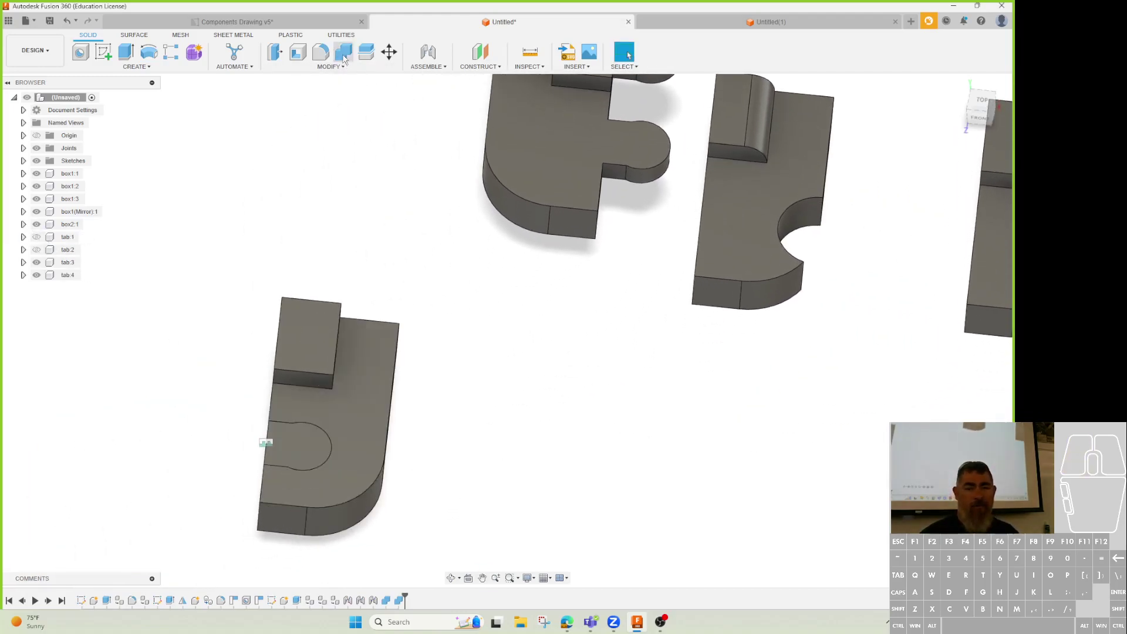
pyautogui.click(346, 394)
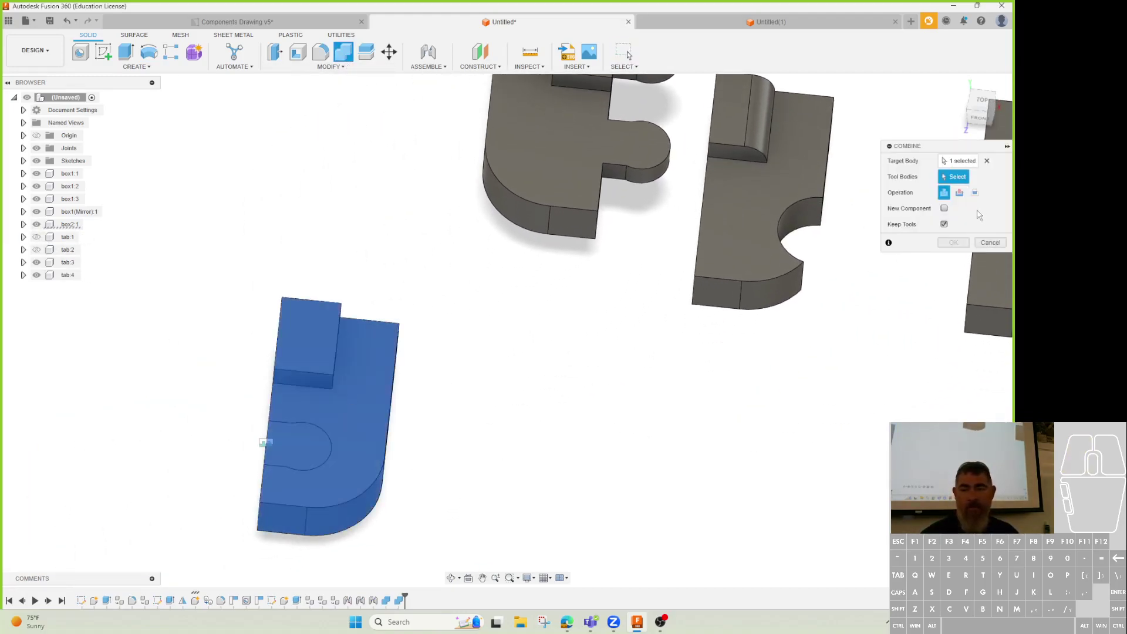
pyautogui.click(309, 446)
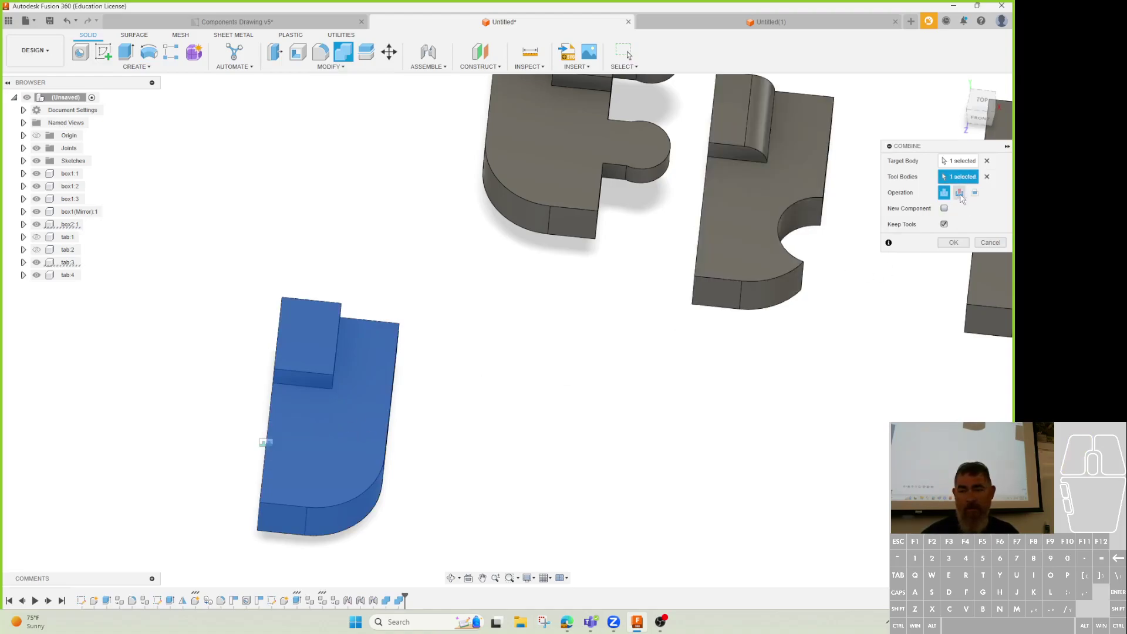
pyautogui.click(958, 192)
pyautogui.click(953, 242)
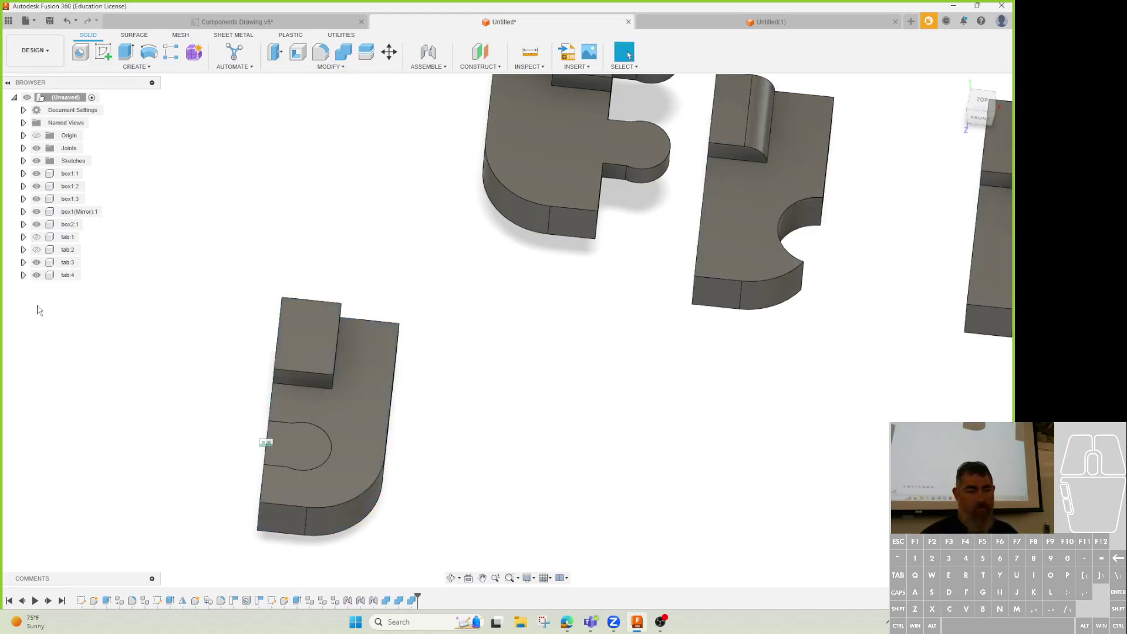
pyautogui.click(36, 262)
pyautogui.keyDown('shift'); pyautogui.moveTo(567, 494); pyautogui.dragTo(604, 435, button='middle'); pyautogui.keyUp('shift')
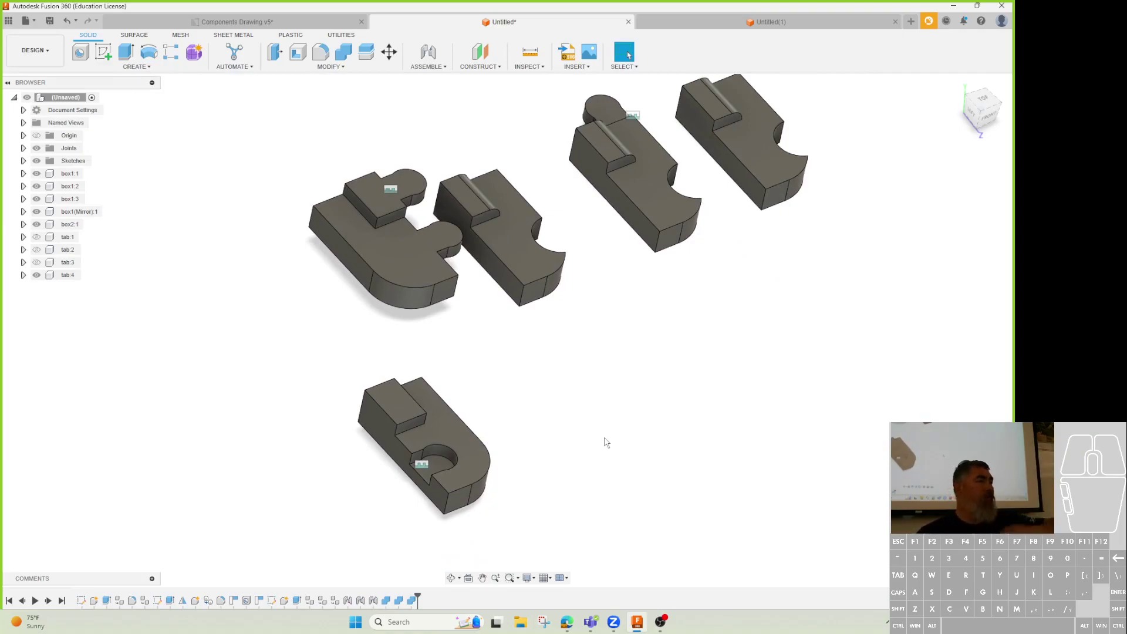
# - Combine tab:4 into box1:2 using Join with Keep Tools enabled, and hide tab:4
pyautogui.click(344, 52)
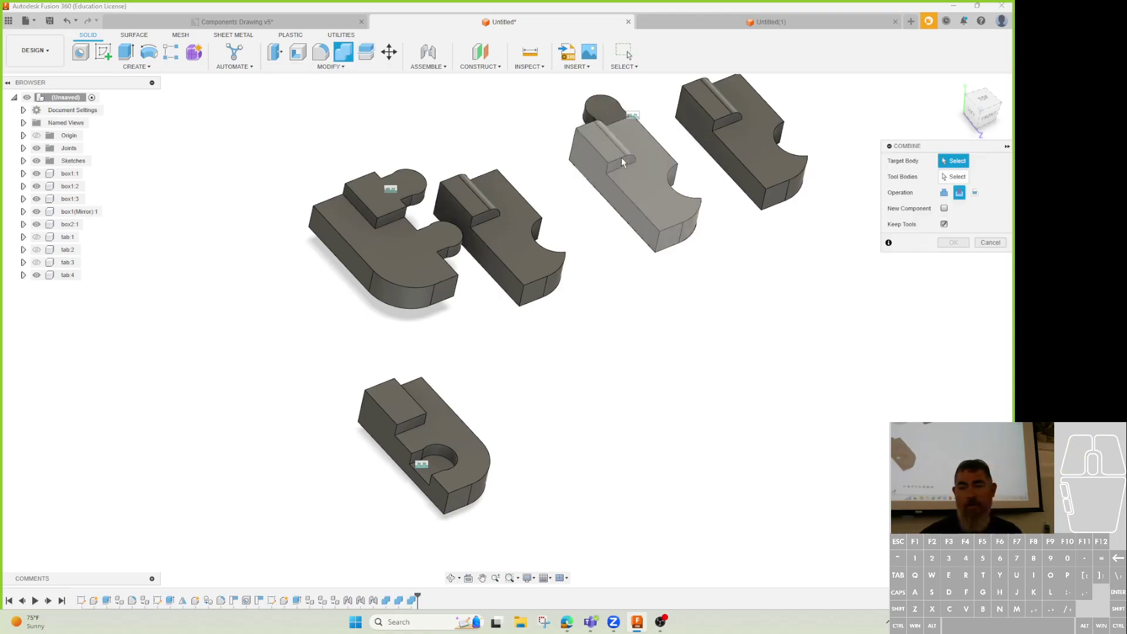
pyautogui.click(647, 147)
pyautogui.click(604, 105)
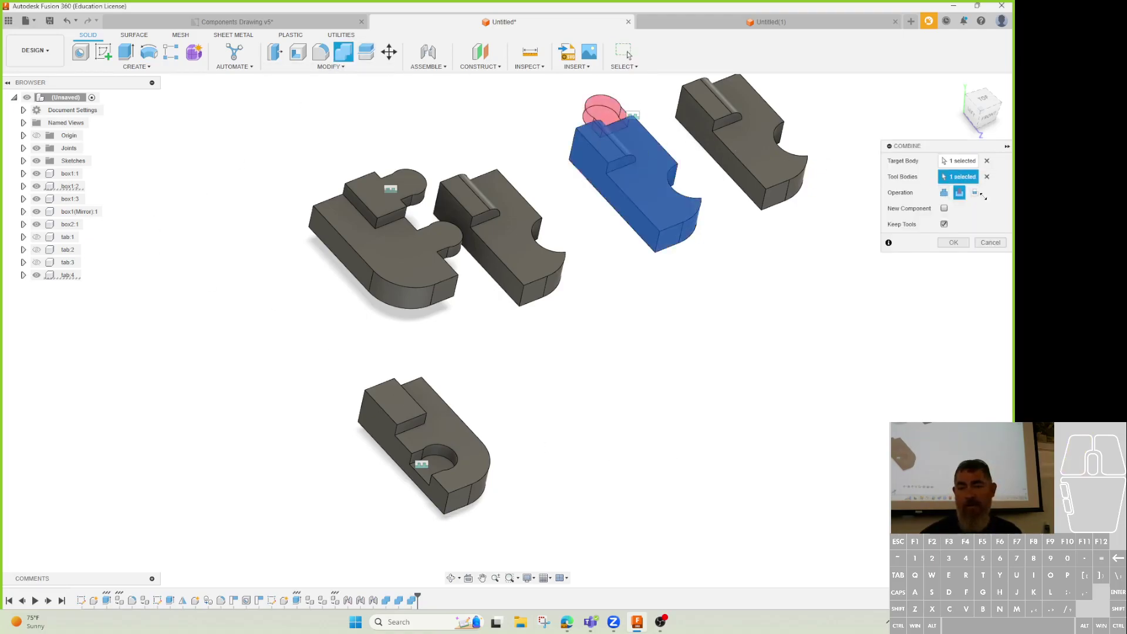
pyautogui.click(945, 195)
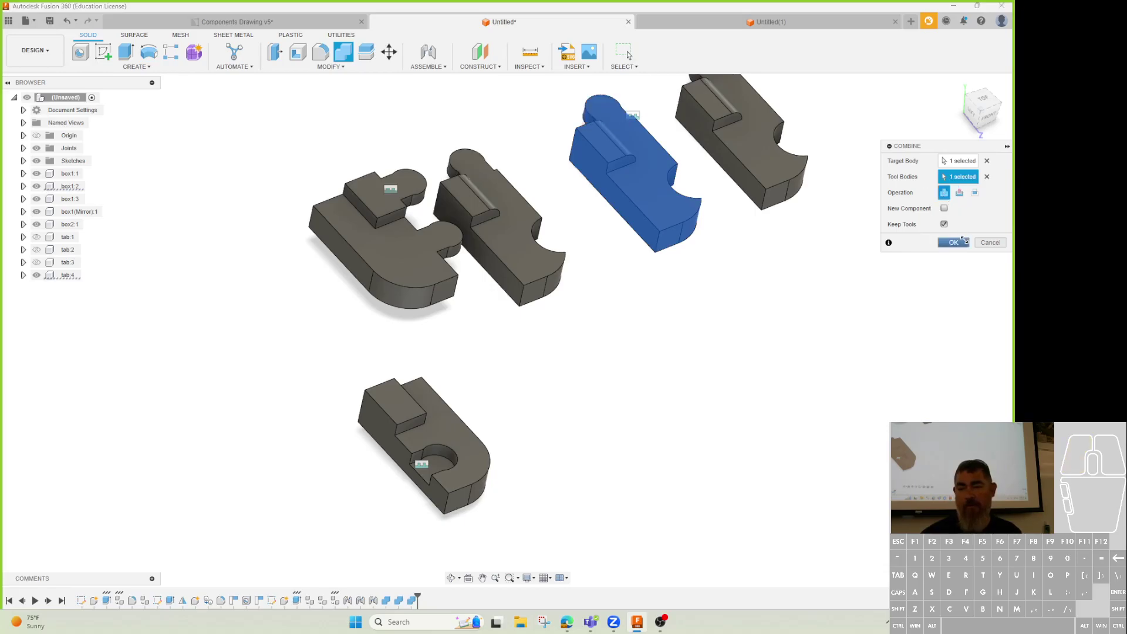
pyautogui.click(953, 241)
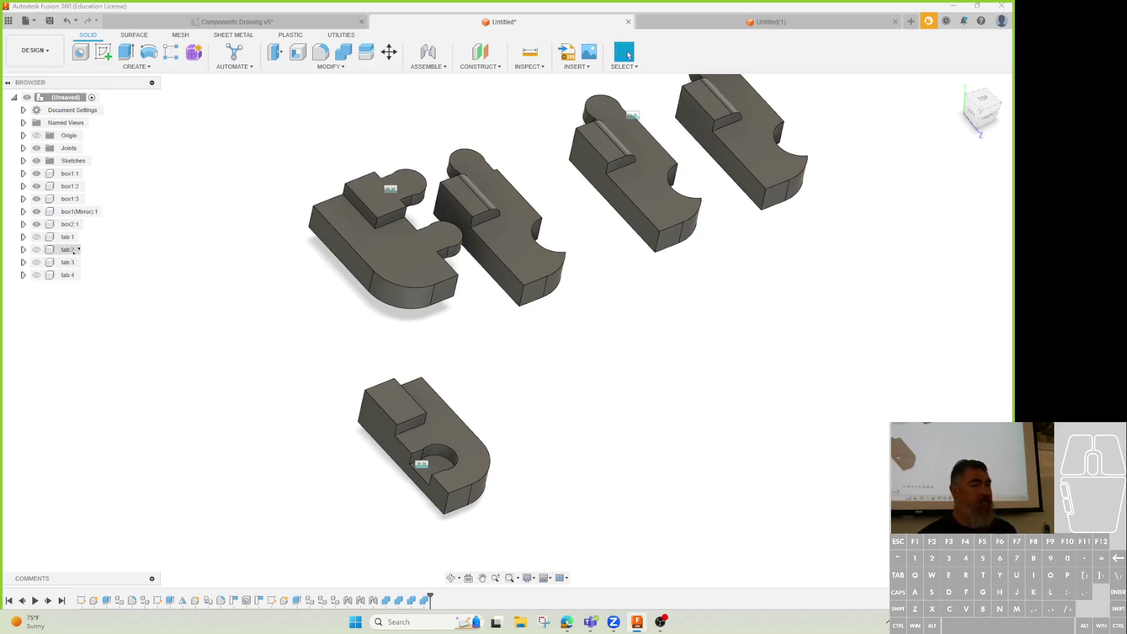
# - Create a rigid joint from the round tab of box1:2 to the pocket in box2:1, with the angle set to 90 degrees
pyautogui.moveTo(303, 374); pyautogui.dragTo(280, 371, button='middle')
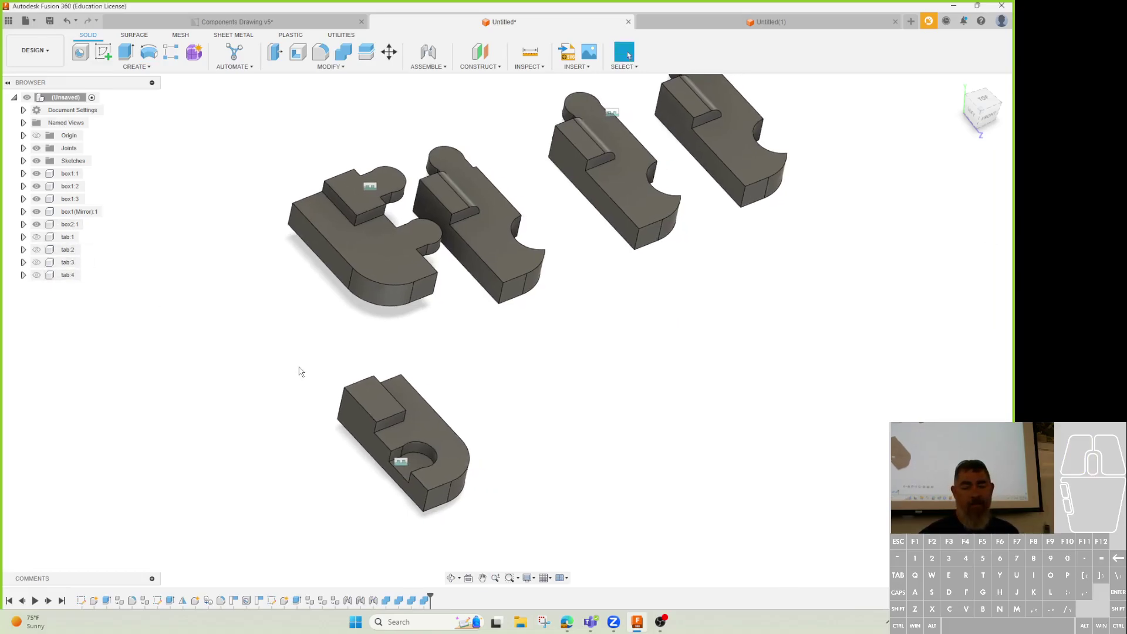
pyautogui.moveTo(486, 161); pyautogui.dragTo(457, 366, button='middle')
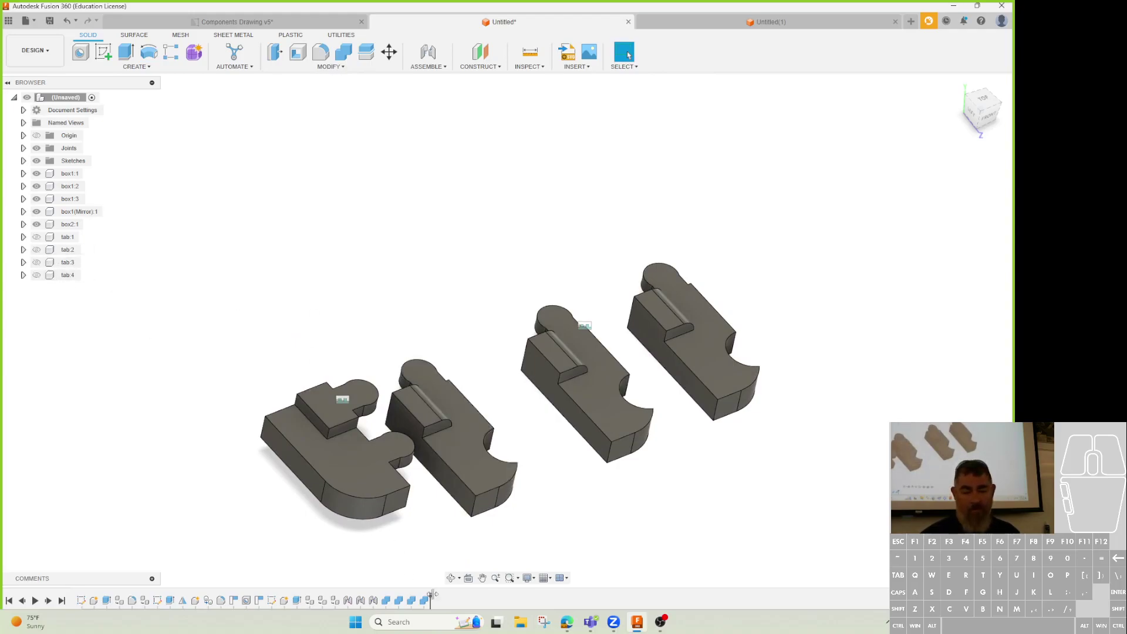
pyautogui.moveTo(430, 596)
pyautogui.mouseDown()
pyautogui.moveTo(418, 596)
pyautogui.moveTo(430, 596)
pyautogui.mouseUp()
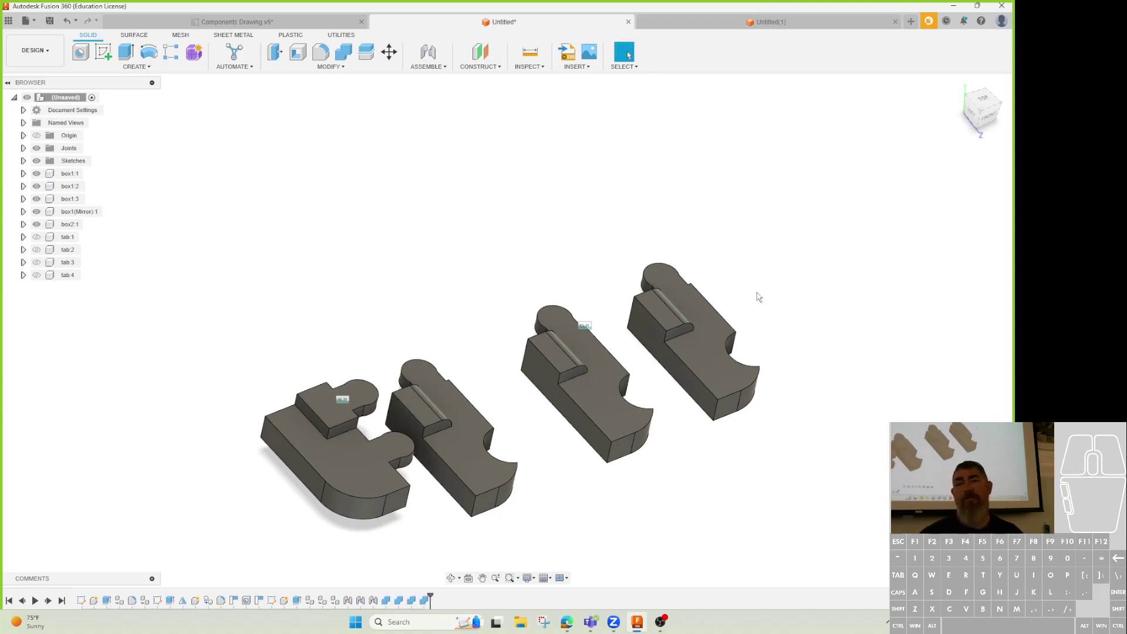
pyautogui.moveTo(741, 355); pyautogui.dragTo(657, 229, button='middle')
pyautogui.click(435, 55)
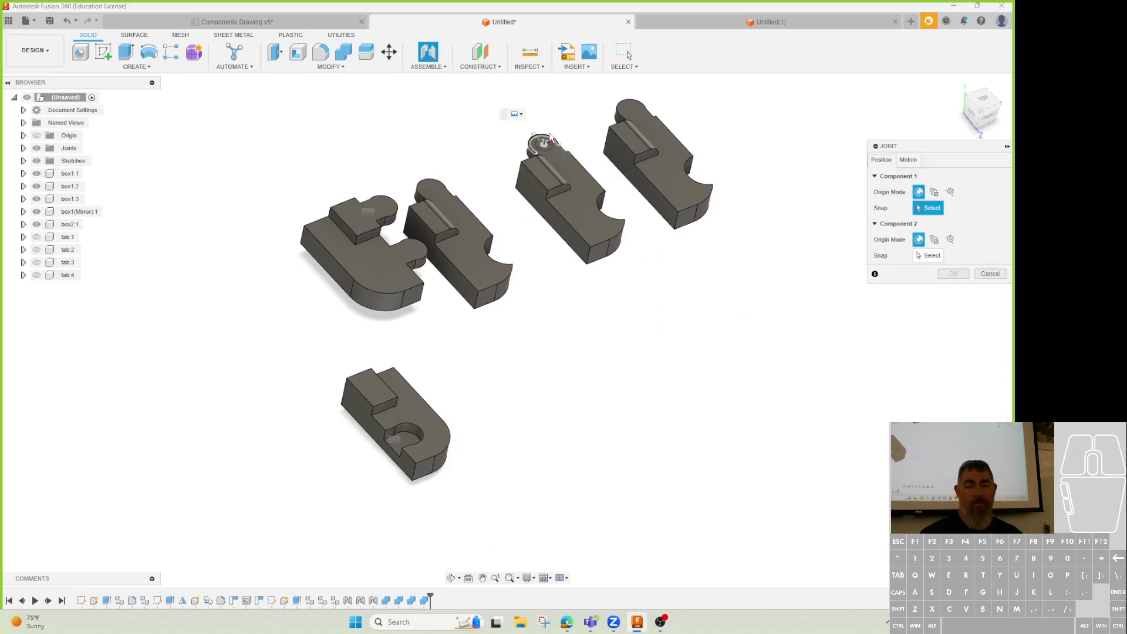
pyautogui.click(546, 141)
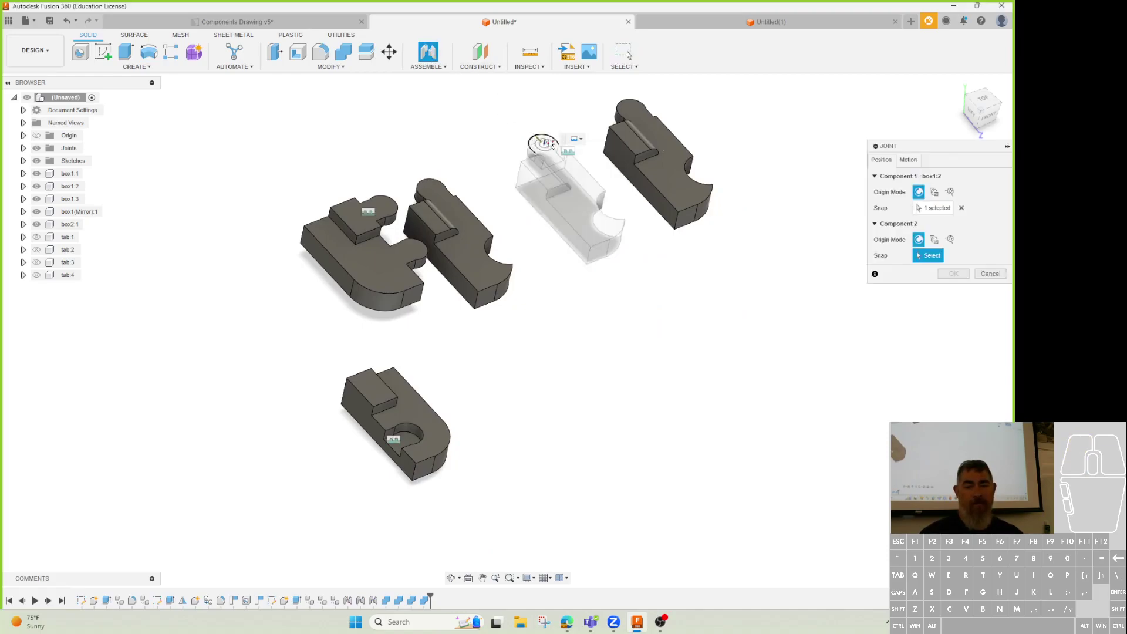
pyautogui.click(415, 433)
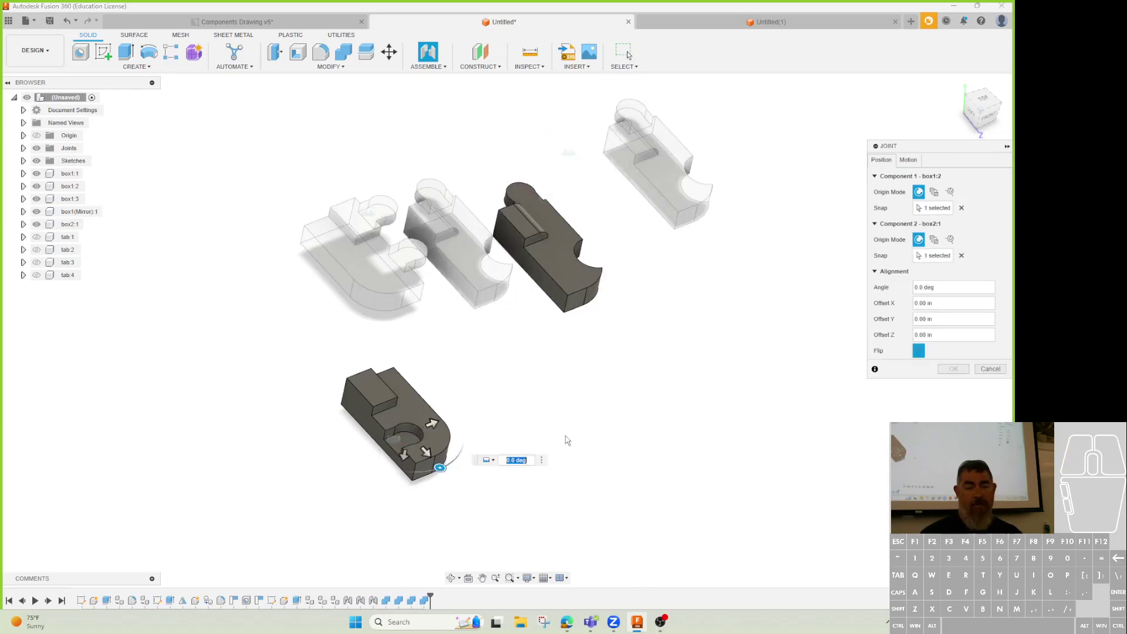
pyautogui.moveTo(440, 470); pyautogui.dragTo(358, 455)
pyautogui.click(953, 369)
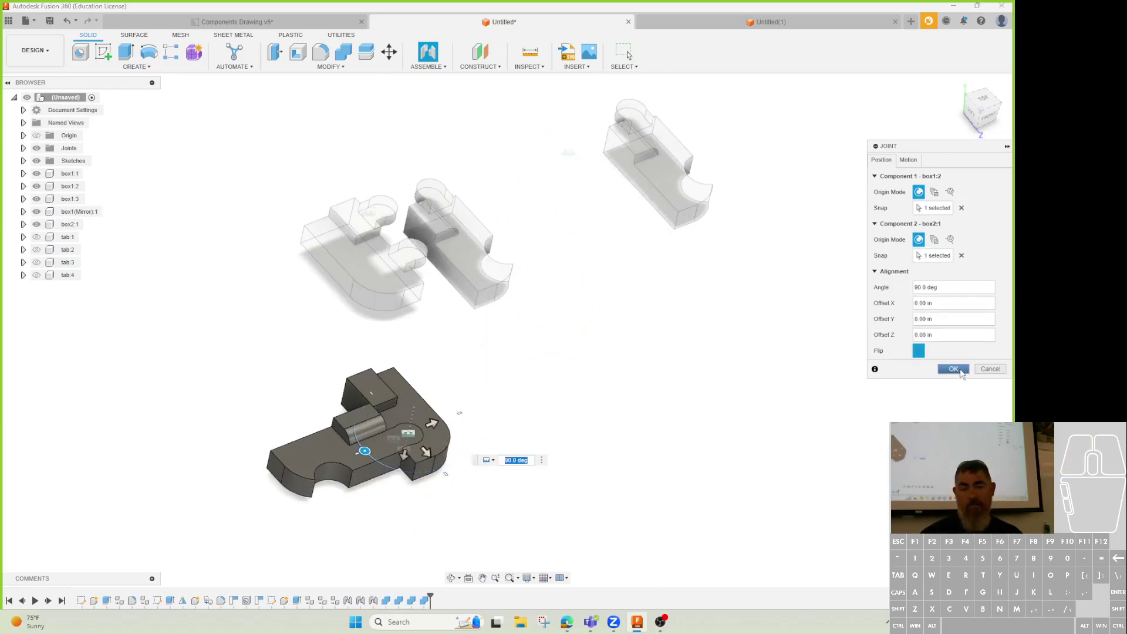
# - Try moving the jointed box1:2 and box2:1 assembly, and undo the move
pyautogui.keyDown('shift'); pyautogui.moveTo(601, 359); pyautogui.dragTo(563, 404, button='middle'); pyautogui.keyUp('shift')
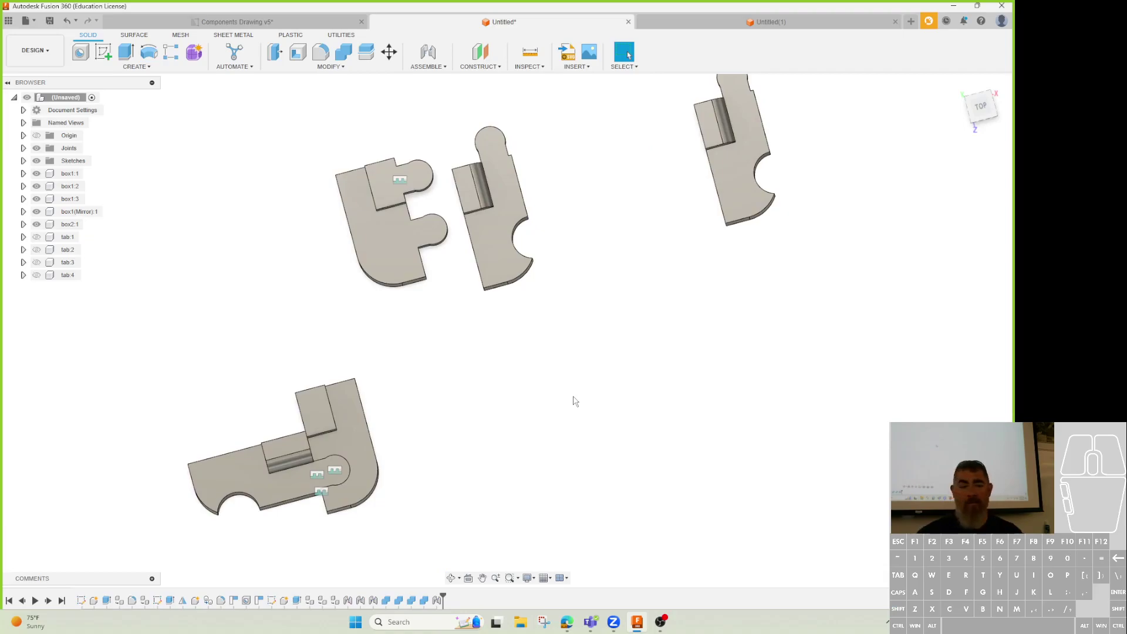
pyautogui.keyDown('shift'); pyautogui.moveTo(483, 460); pyautogui.dragTo(493, 422, button='middle'); pyautogui.keyUp('shift')
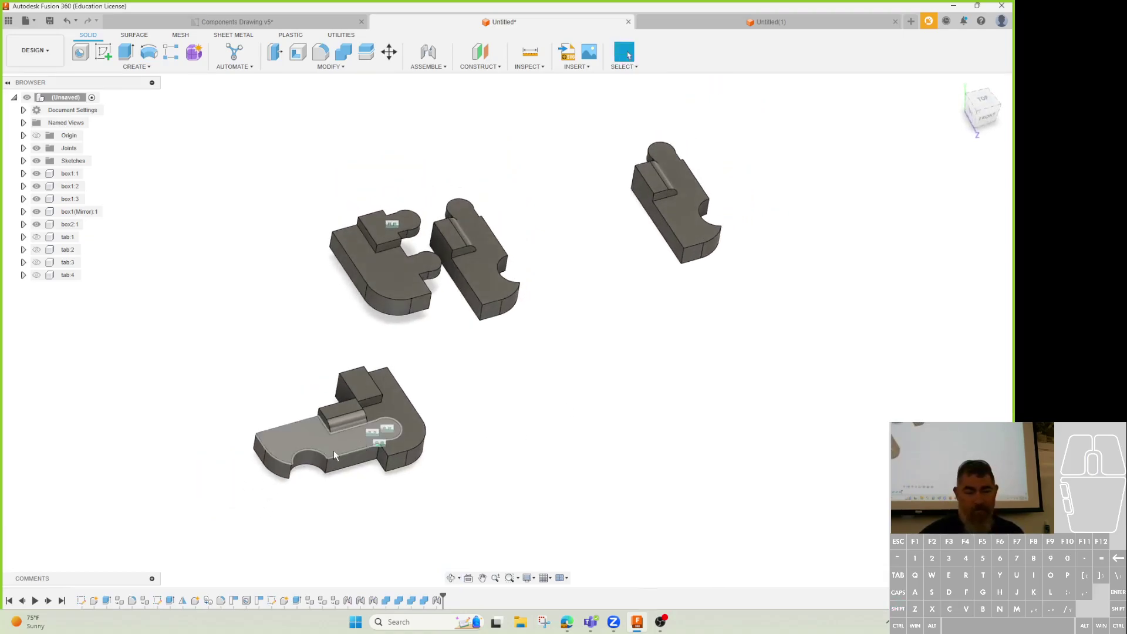
pyautogui.moveTo(341, 446); pyautogui.dragTo(519, 427)
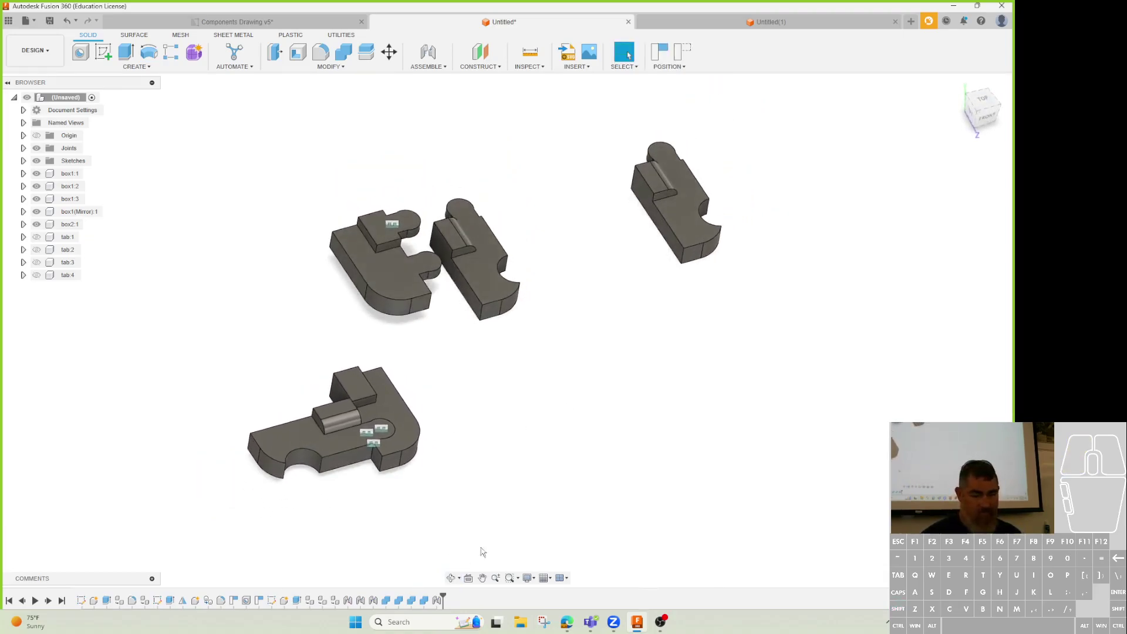
pyautogui.hotkey('ctrl', 'z')
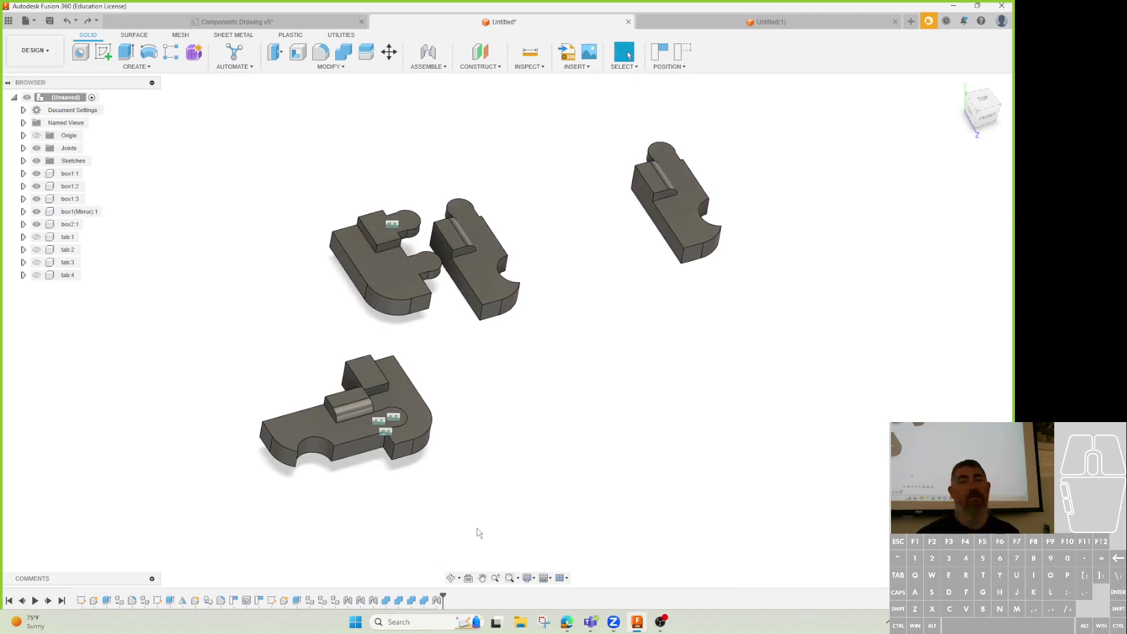
# - Change the joint's motion type to Slider along the Z axis, and try moving box1:2
pyautogui.doubleClick(436, 599)
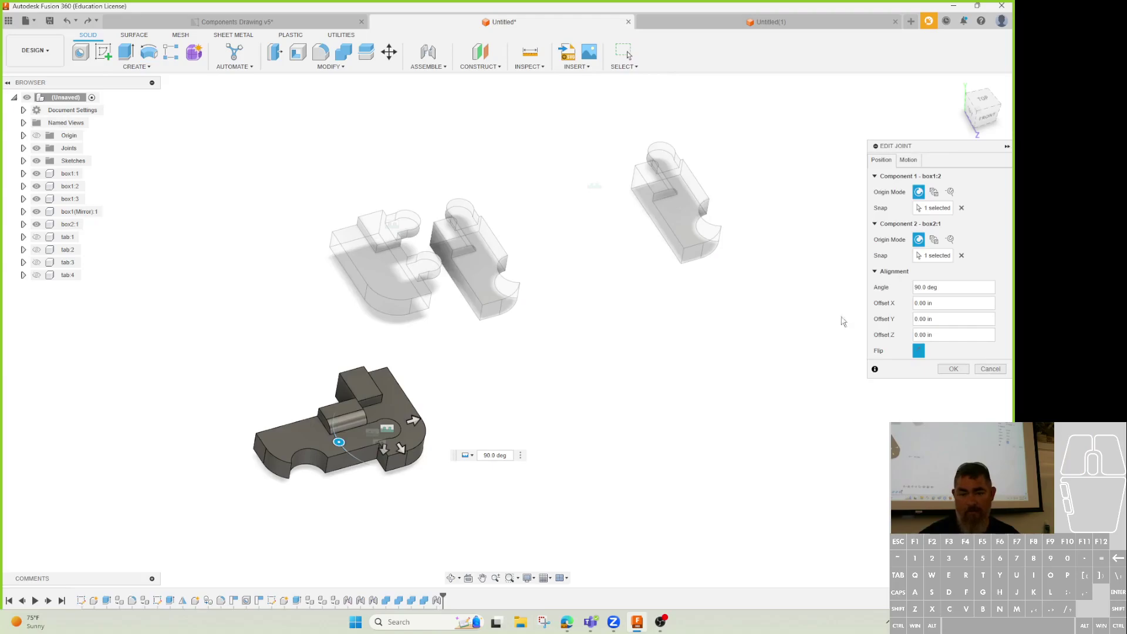
pyautogui.click(908, 159)
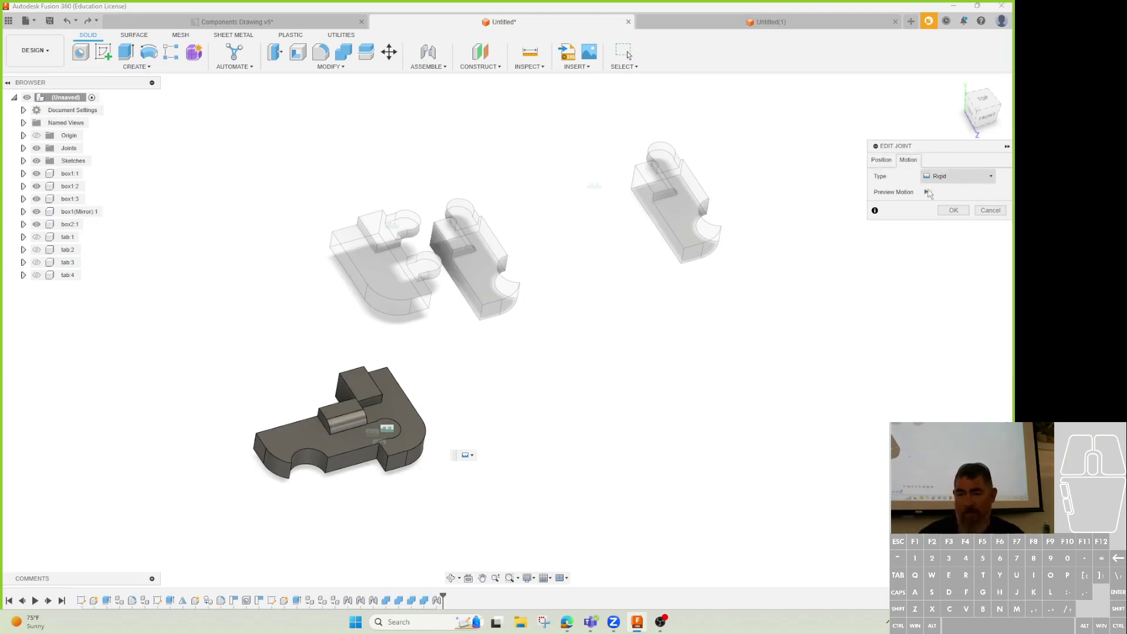
pyautogui.click(947, 179)
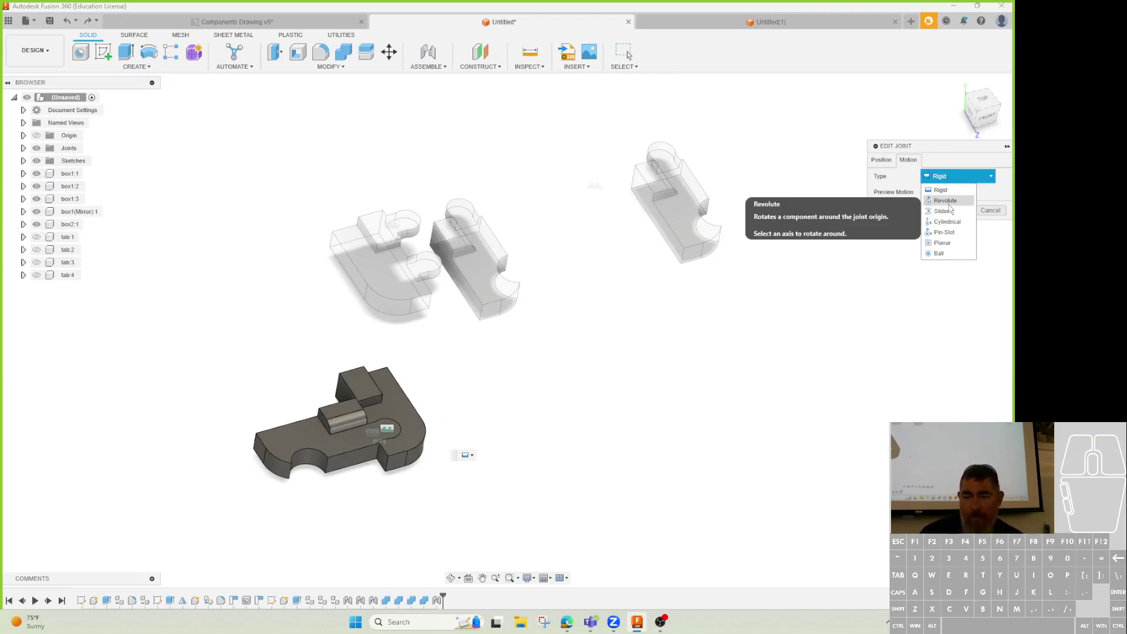
pyautogui.click(942, 211)
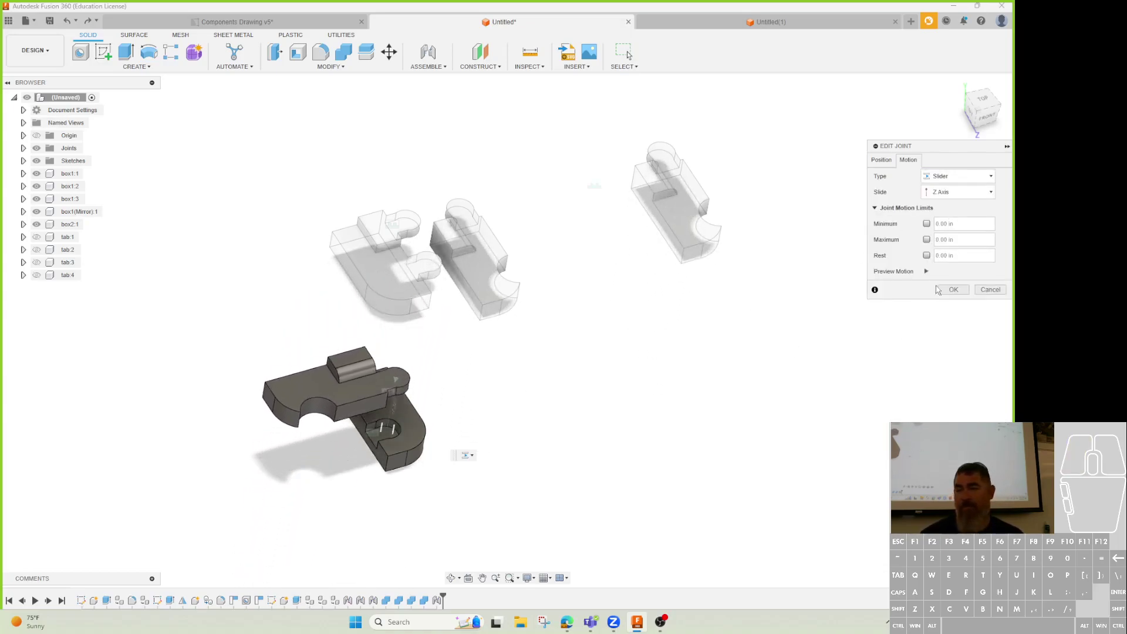
pyautogui.click(953, 289)
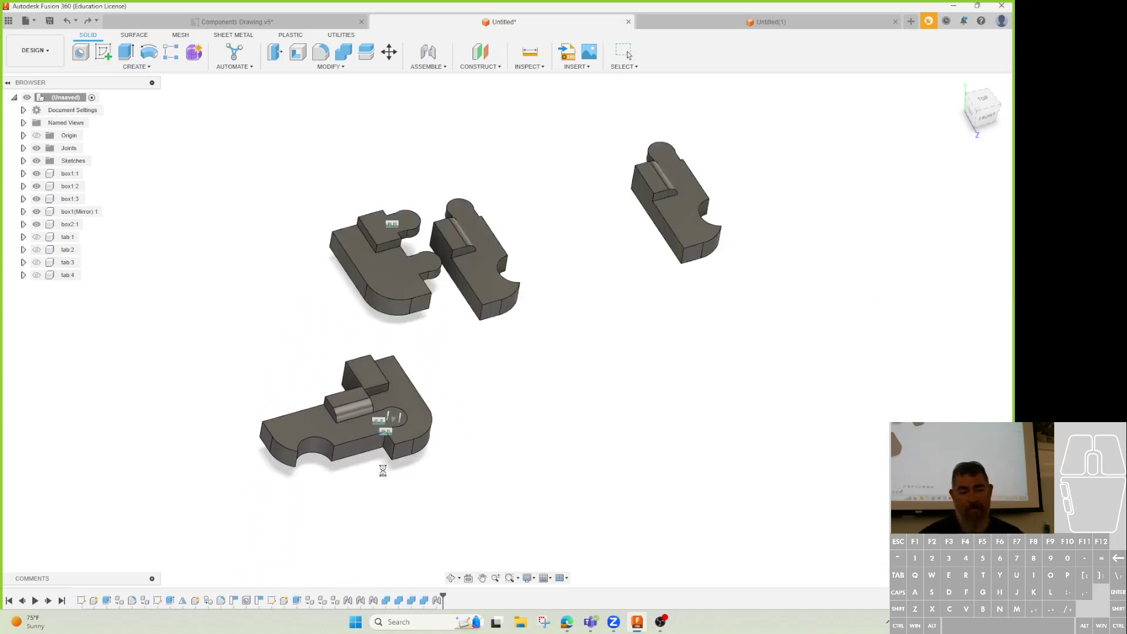
pyautogui.moveTo(350, 438); pyautogui.dragTo(299, 402)
# - Ground the box2:1 component, reverting the moved components to their previous positions
pyautogui.click(400, 389)
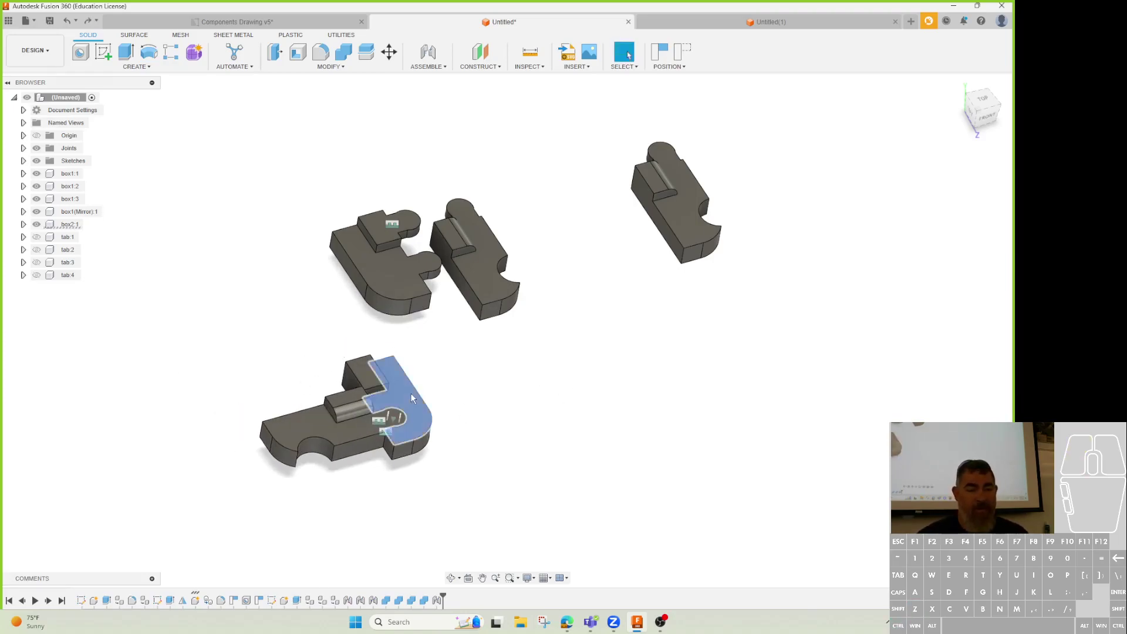
pyautogui.click(69, 223)
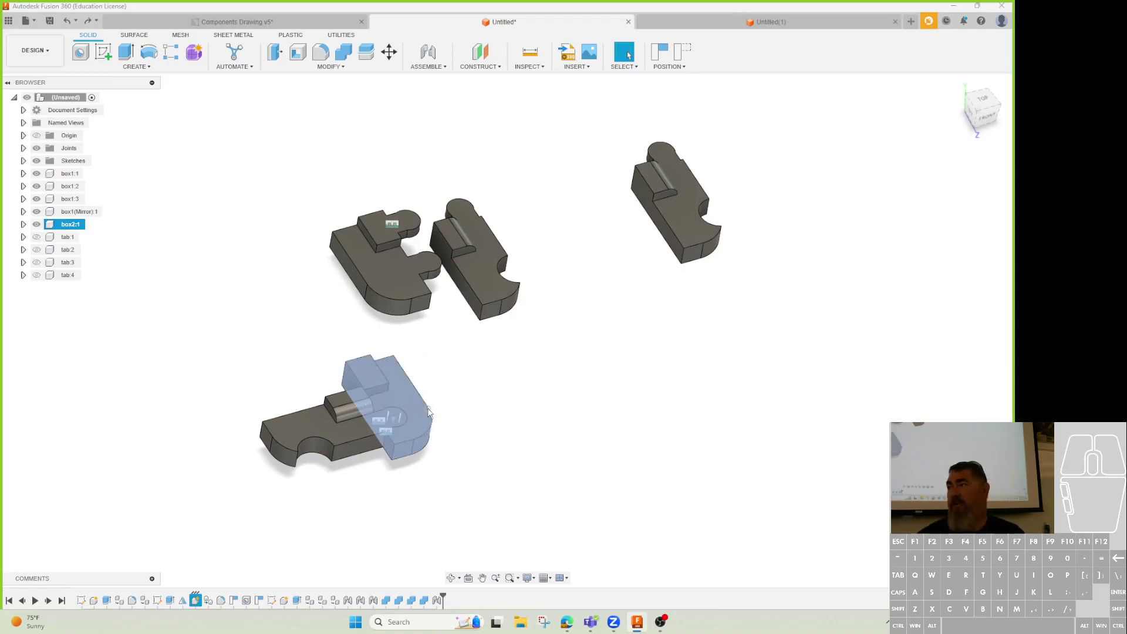
pyautogui.rightClick(66, 225)
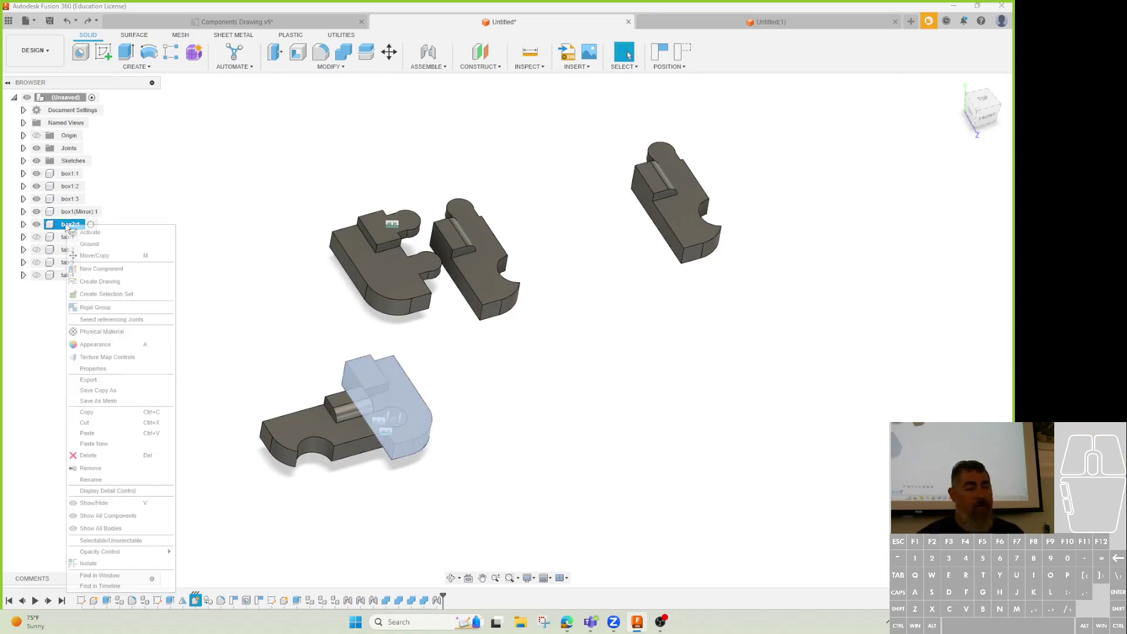
pyautogui.click(94, 246)
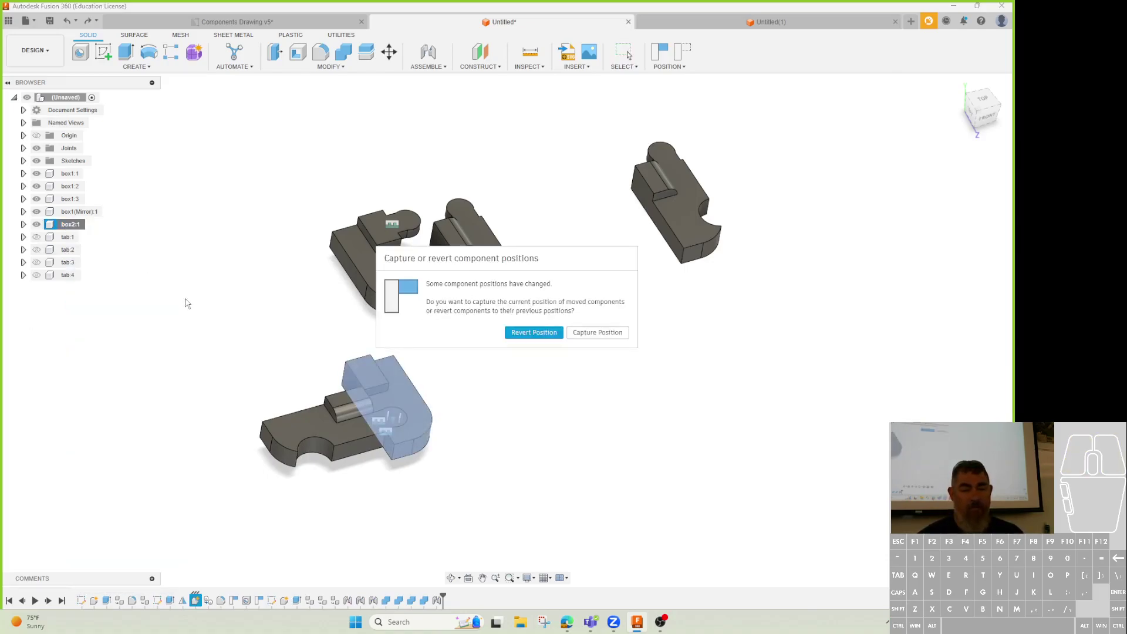
pyautogui.click(584, 333)
pyautogui.click(477, 434)
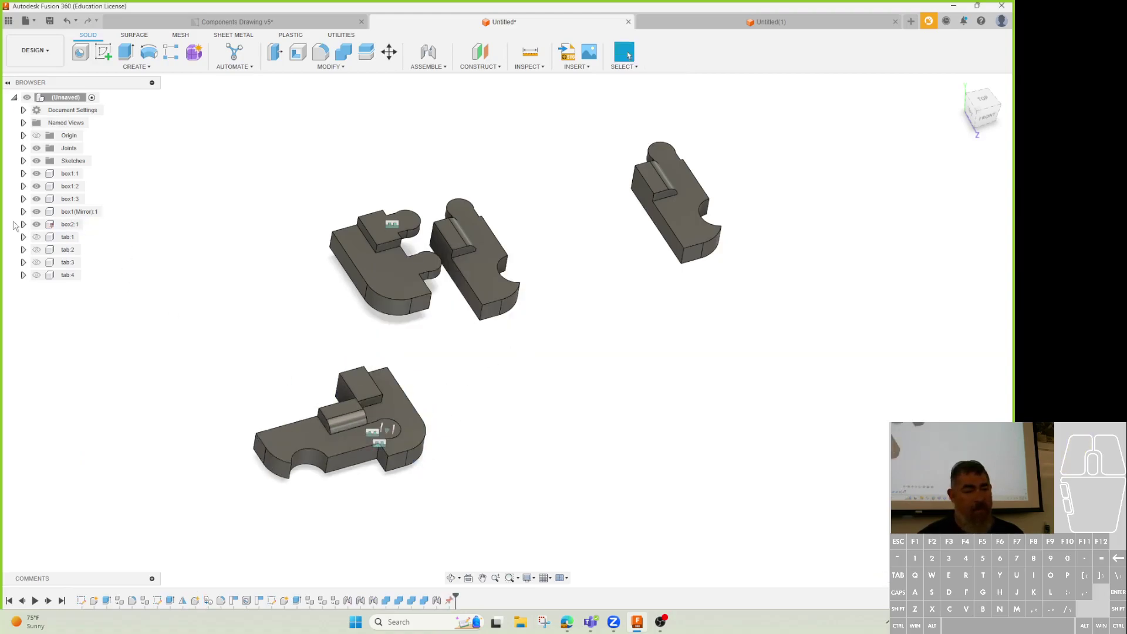
# - Slide box1:2 along the joint to test its motion, undo the moves, and raise it clear of box2:1 again
pyautogui.moveTo(376, 420); pyautogui.dragTo(401, 429)
pyautogui.moveTo(327, 402); pyautogui.dragTo(356, 372)
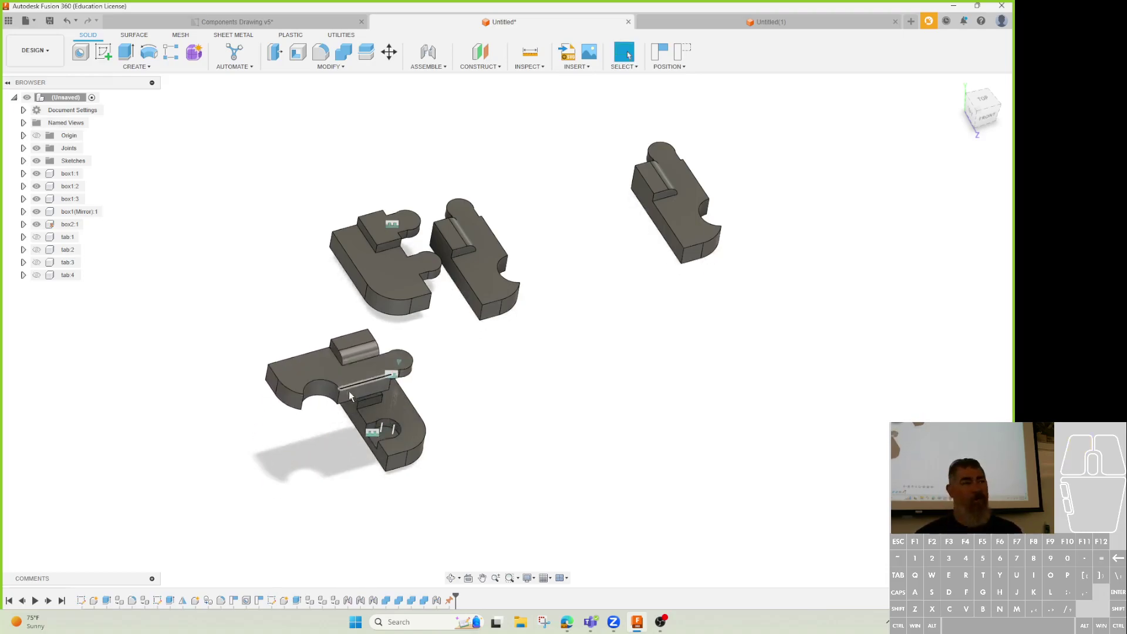
pyautogui.scroll(1, 356, 517)
pyautogui.hotkey('ctrl', 'z')
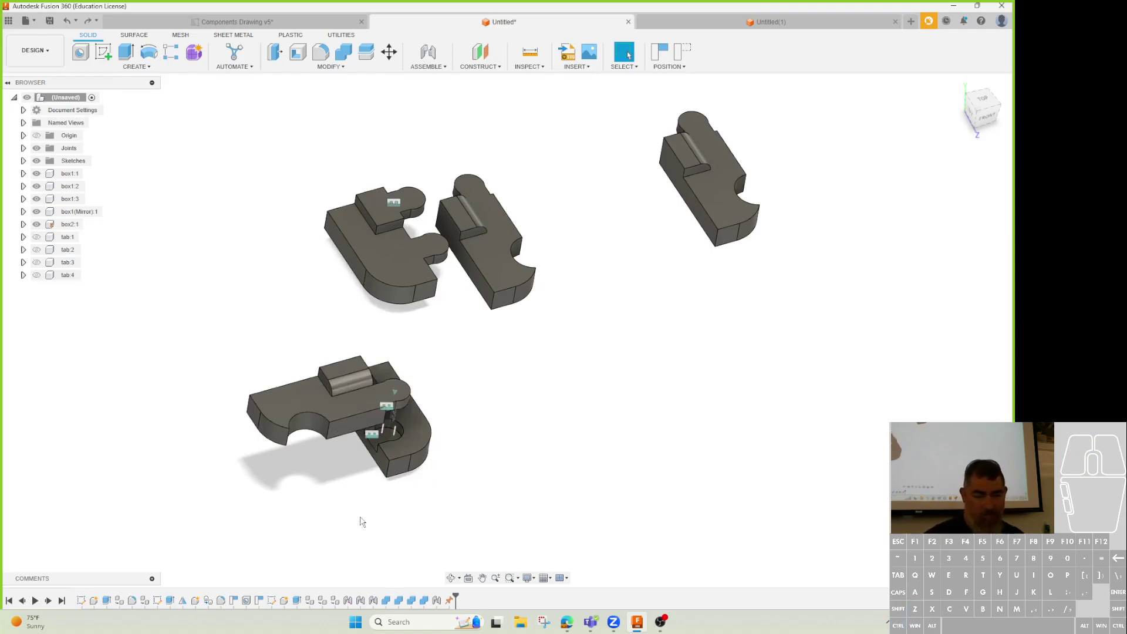
pyautogui.hotkey('ctrl', 'z')
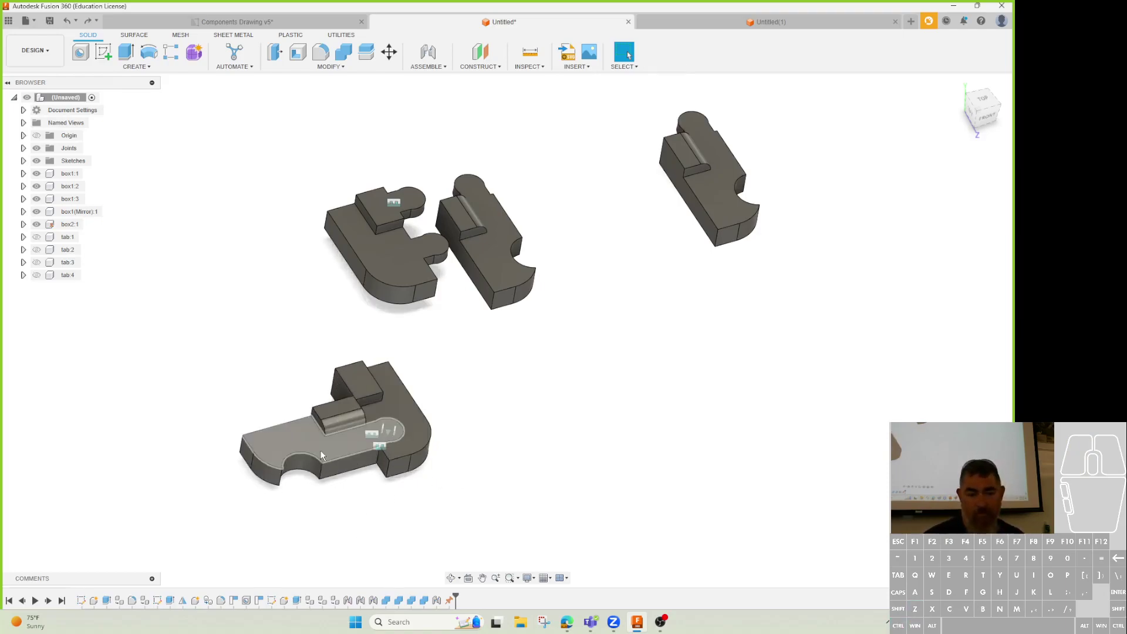
pyautogui.moveTo(320, 452); pyautogui.dragTo(326, 353)
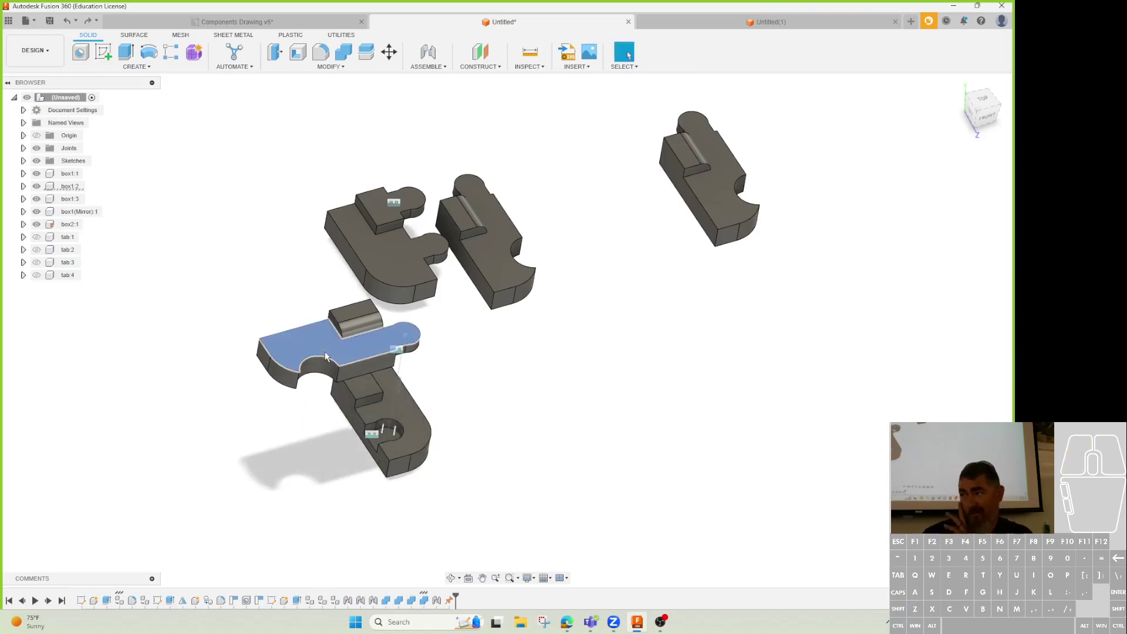
pyautogui.moveTo(325, 351); pyautogui.dragTo(408, 326)
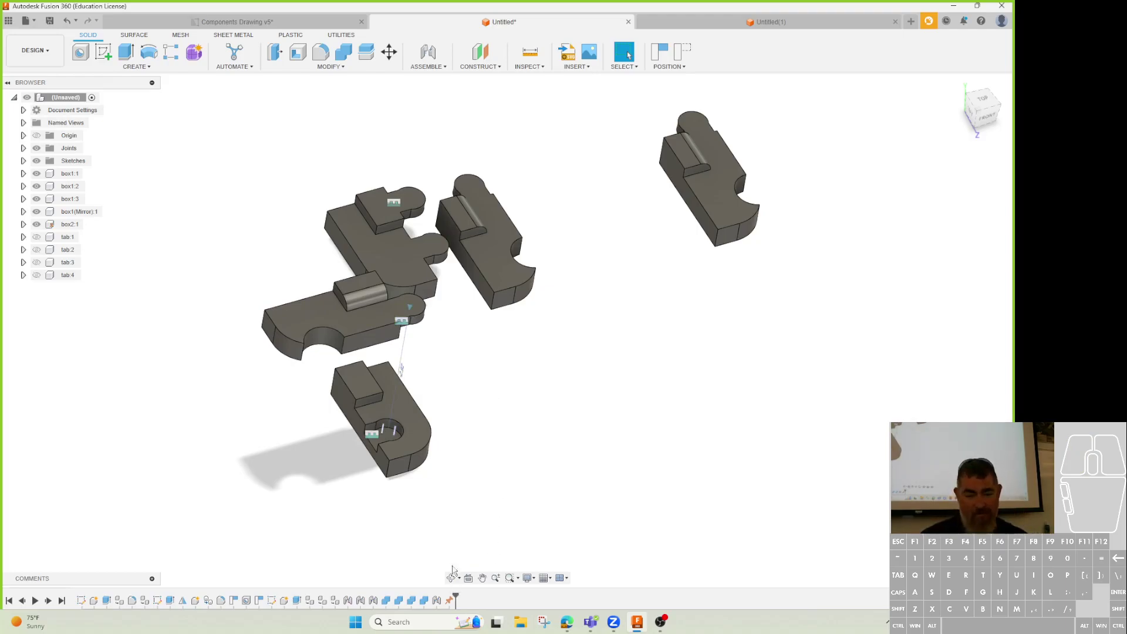
# - Delete the slider joint between box1:2 and box2:1, and test moving the freed box1:2 before reverting its position
pyautogui.click(682, 51)
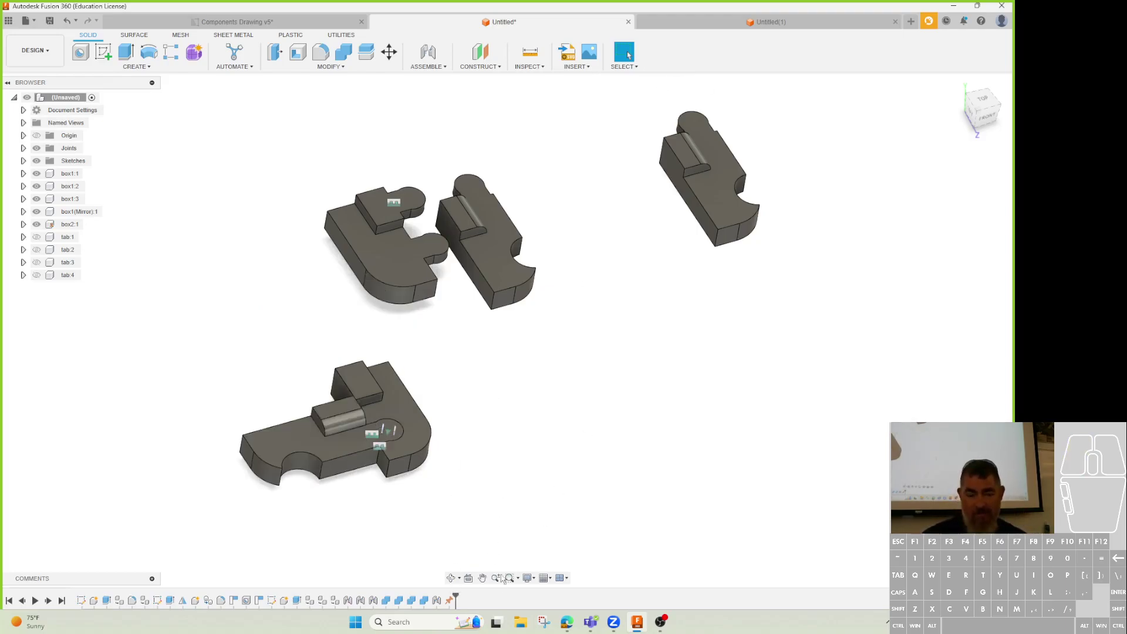
pyautogui.doubleClick(436, 600)
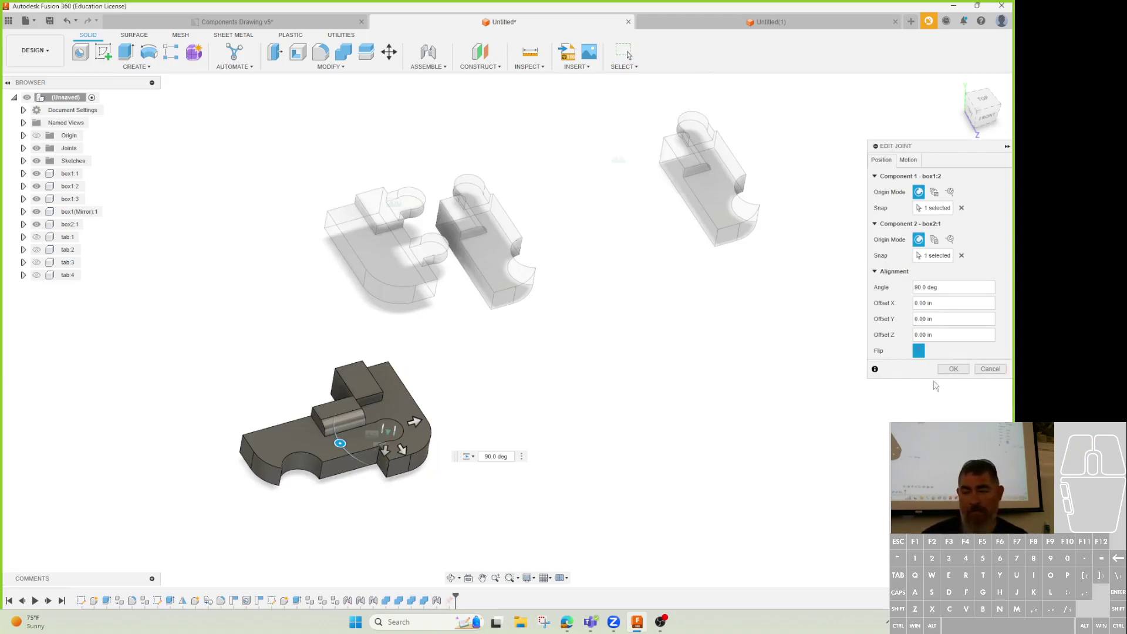
pyautogui.click(989, 369)
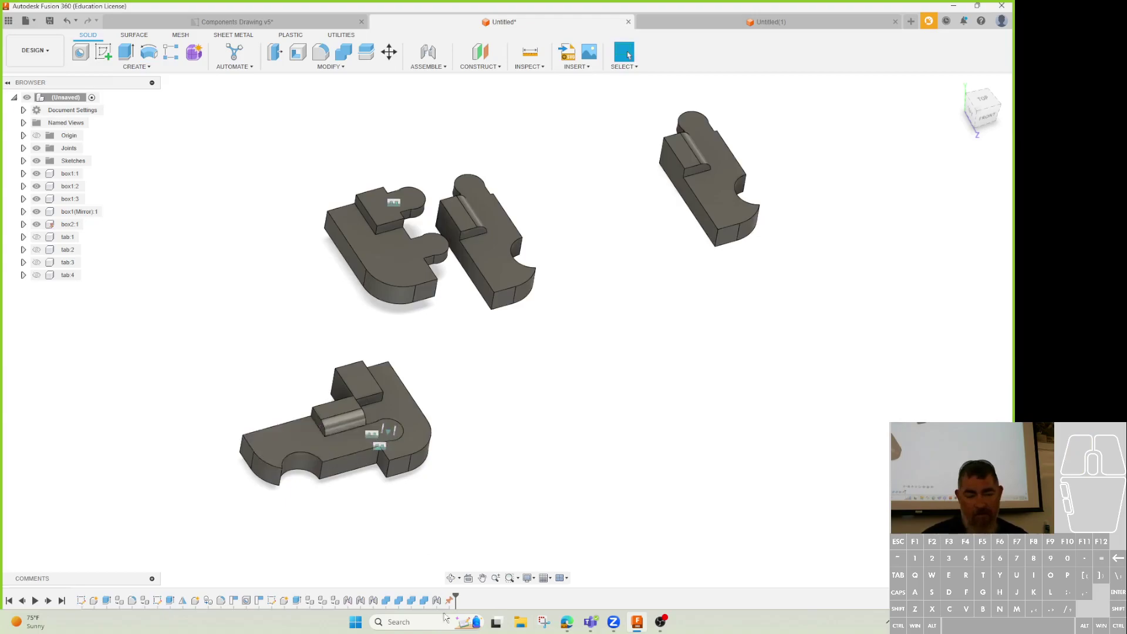
pyautogui.press('Delete')
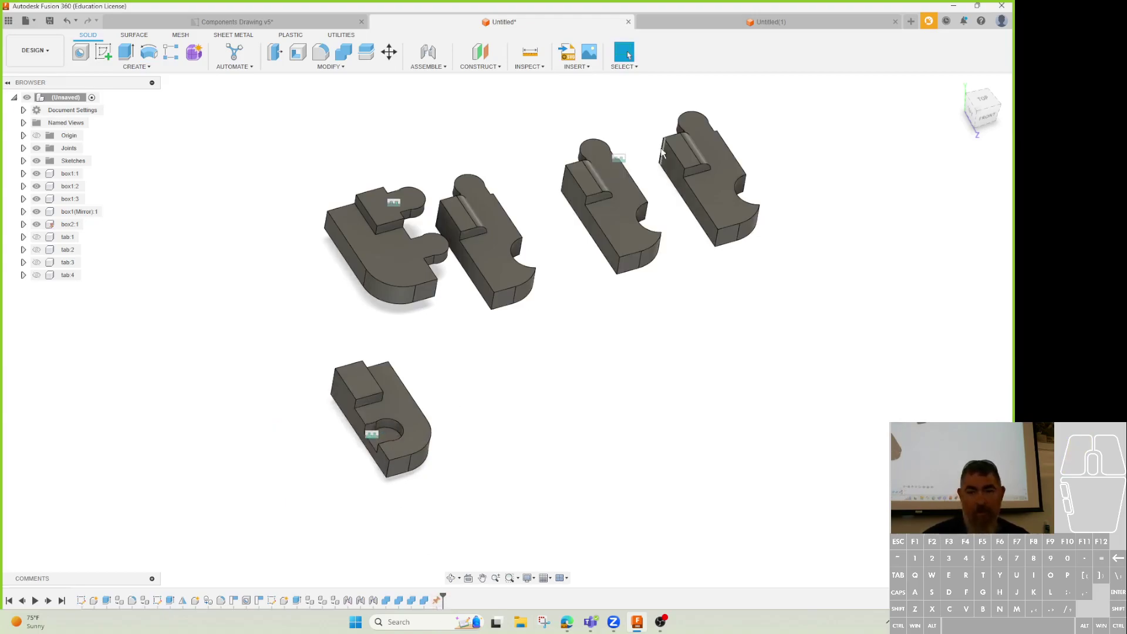
pyautogui.moveTo(615, 187)
pyautogui.mouseDown()
pyautogui.moveTo(622, 215)
pyautogui.moveTo(602, 171)
pyautogui.mouseUp()
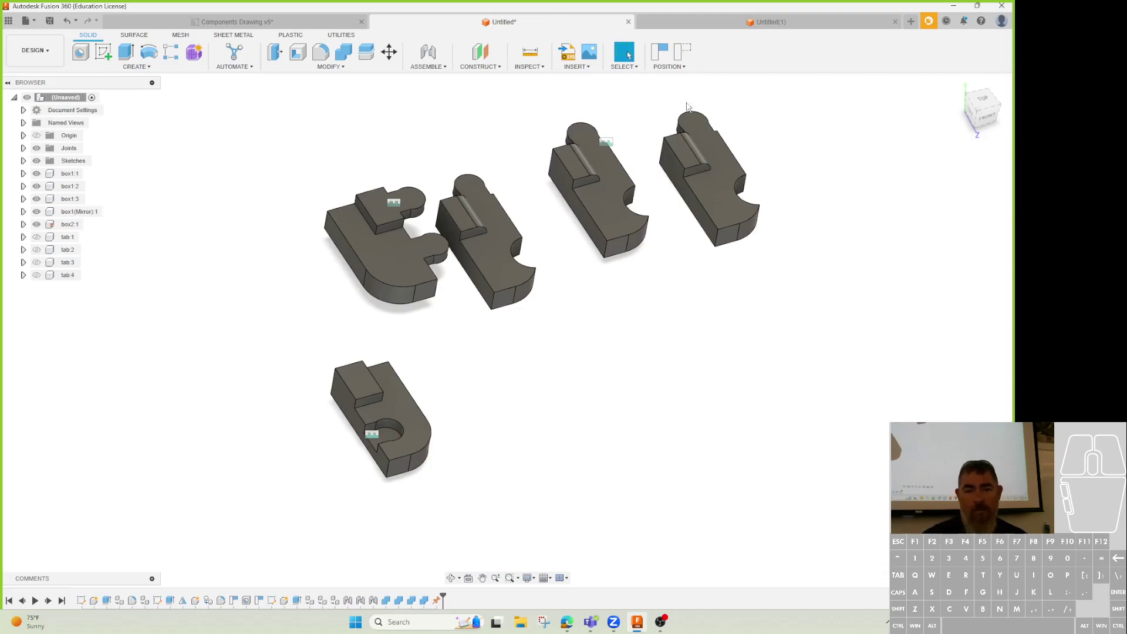
pyautogui.click(681, 52)
pyautogui.click(390, 51)
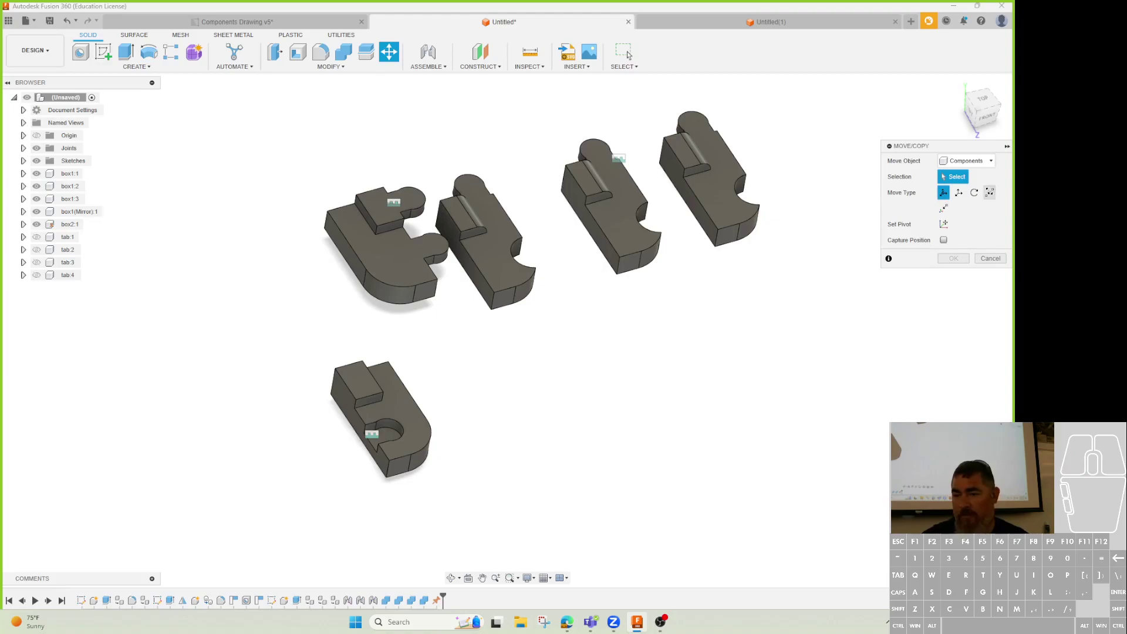
pyautogui.click(990, 193)
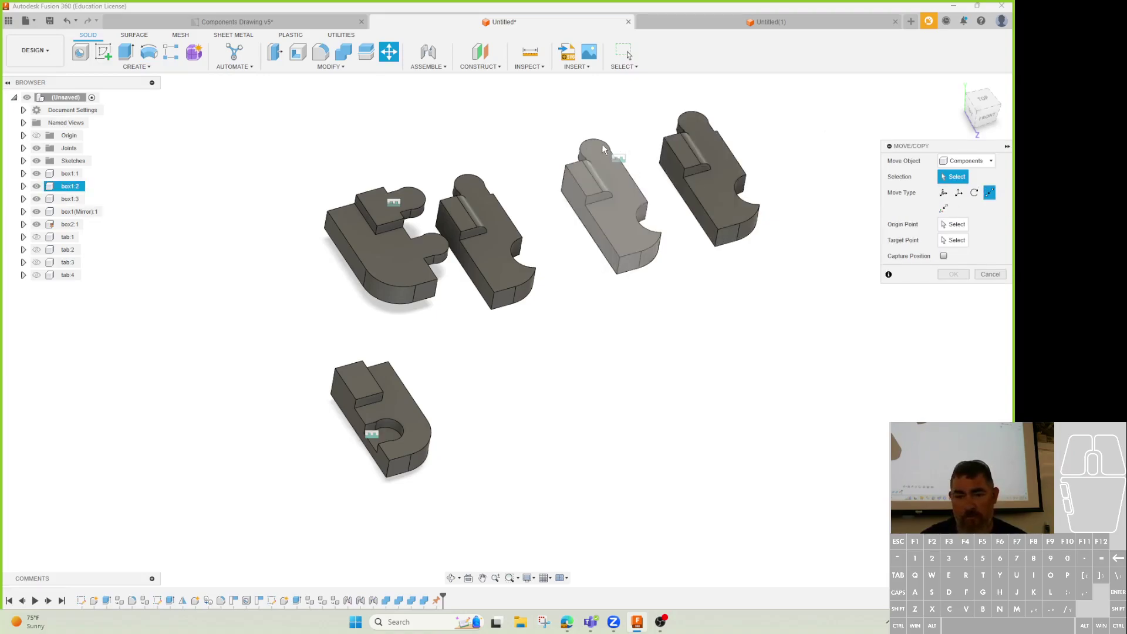
pyautogui.click(916, 218)
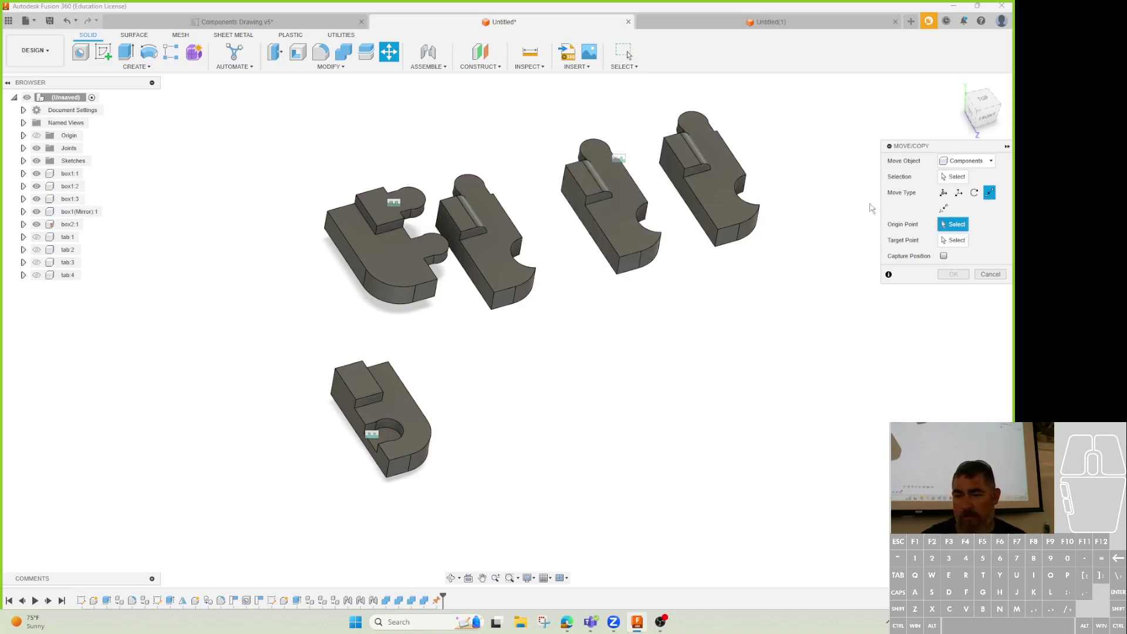
pyautogui.click(585, 142)
pyautogui.click(400, 440)
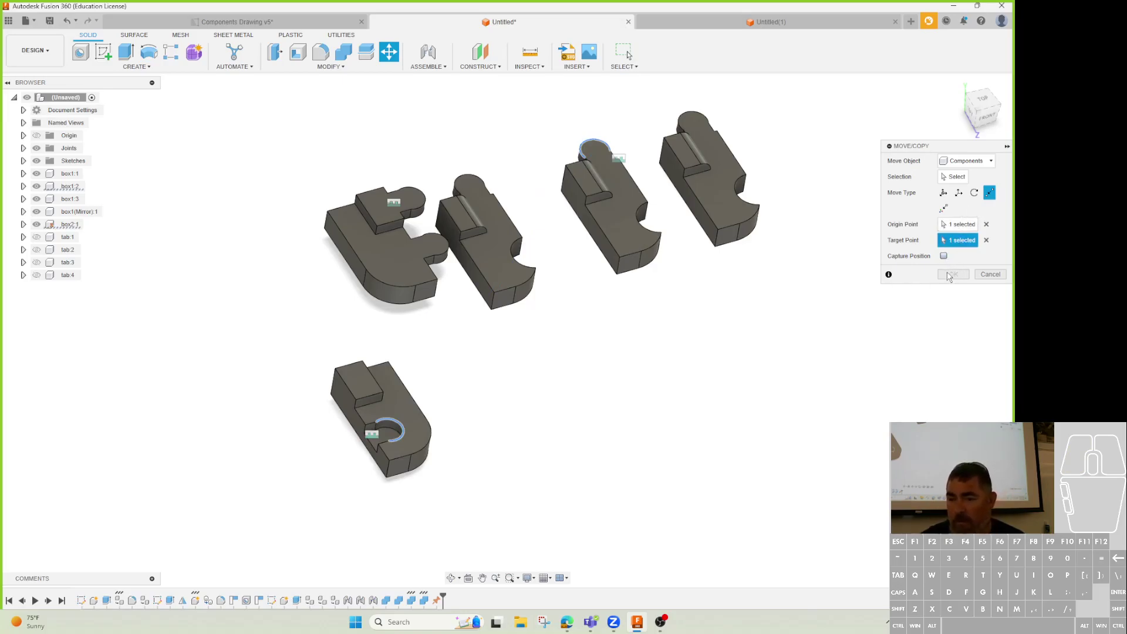
pyautogui.click(952, 178)
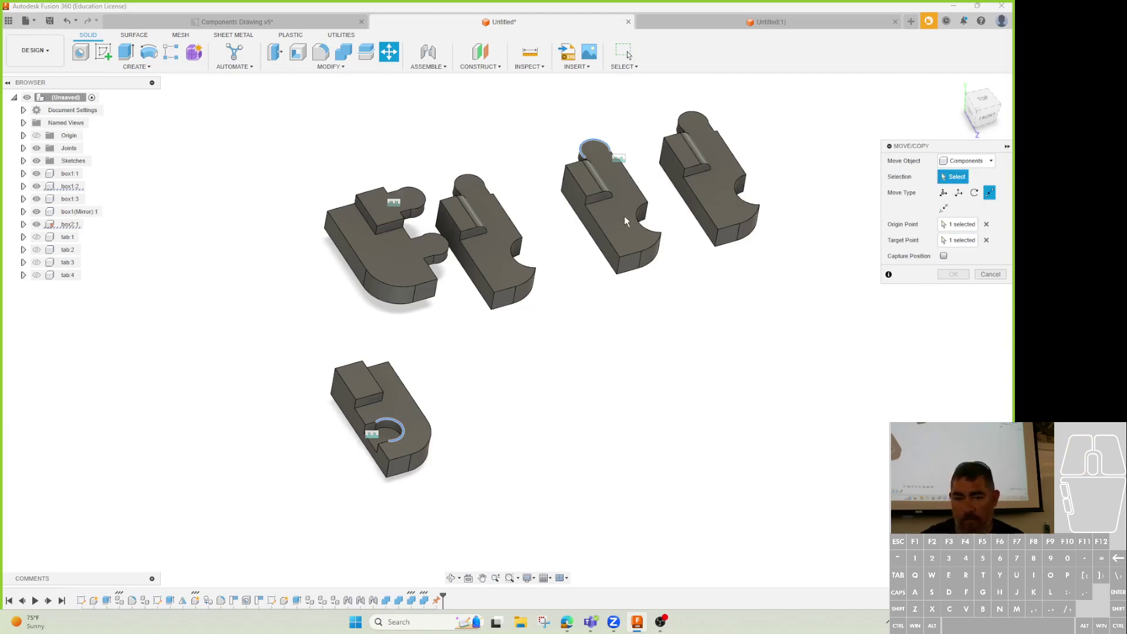
pyautogui.press('Escape')
pyautogui.click(505, 126)
# - Move box1:2 point to point from the centre of its round tab to the centre of box2:1's round notch
pyautogui.click(391, 53)
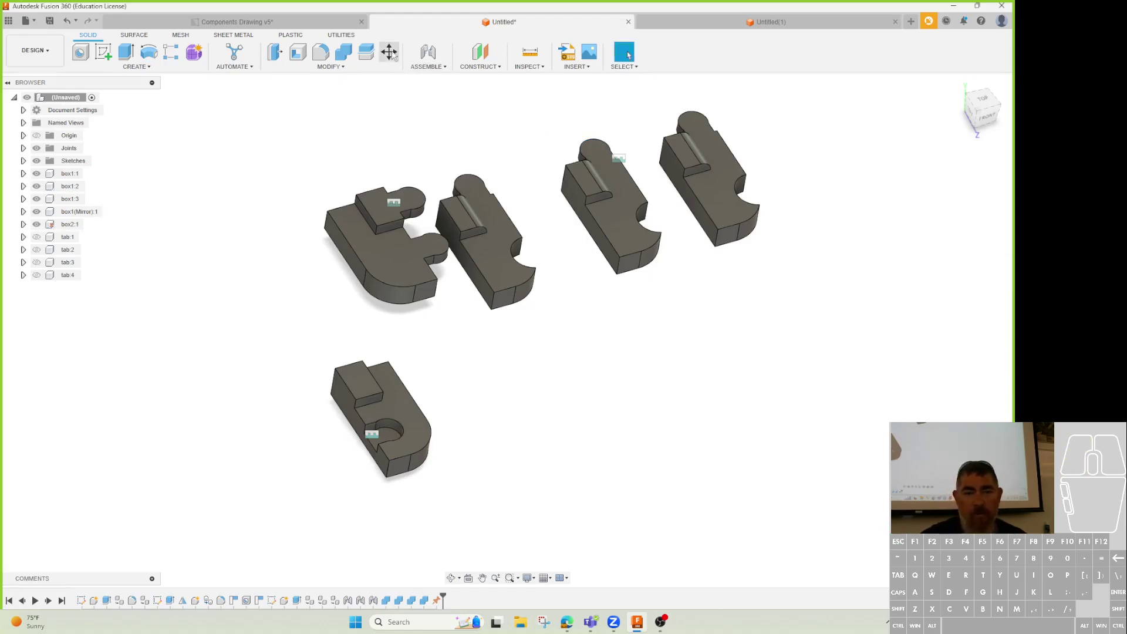
pyautogui.click(620, 189)
pyautogui.click(619, 189)
pyautogui.click(989, 193)
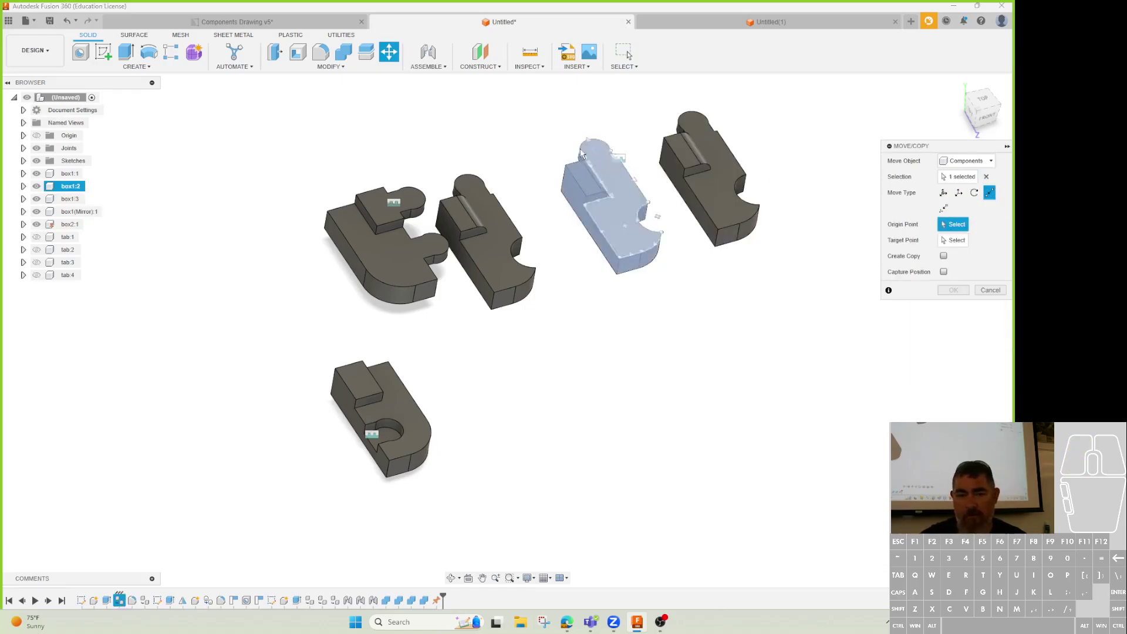
pyautogui.click(595, 151)
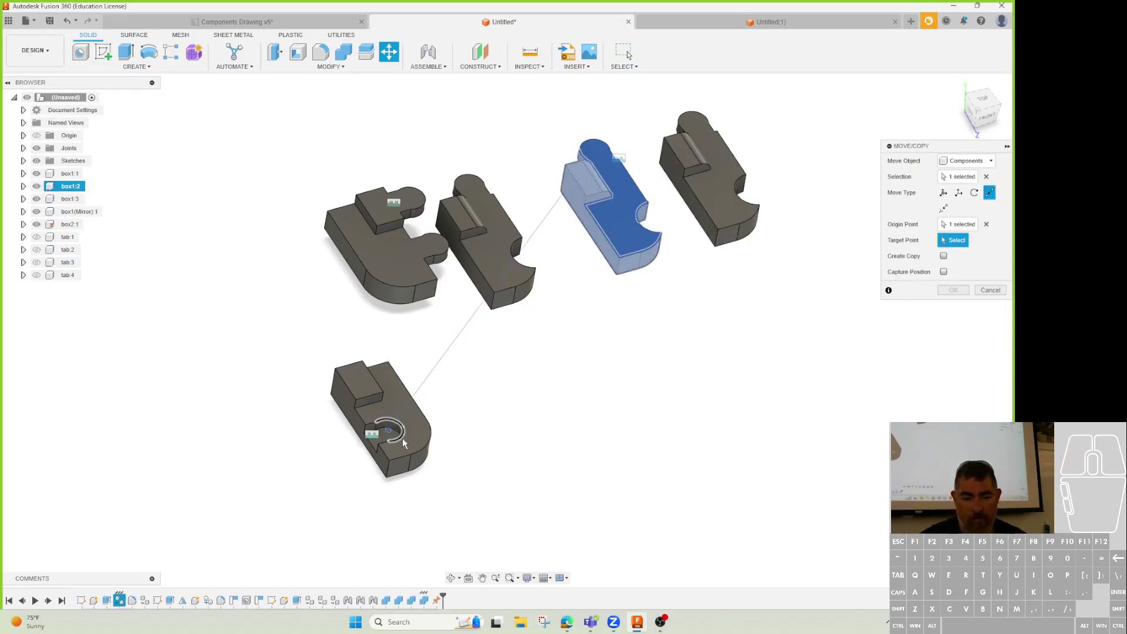
pyautogui.click(389, 430)
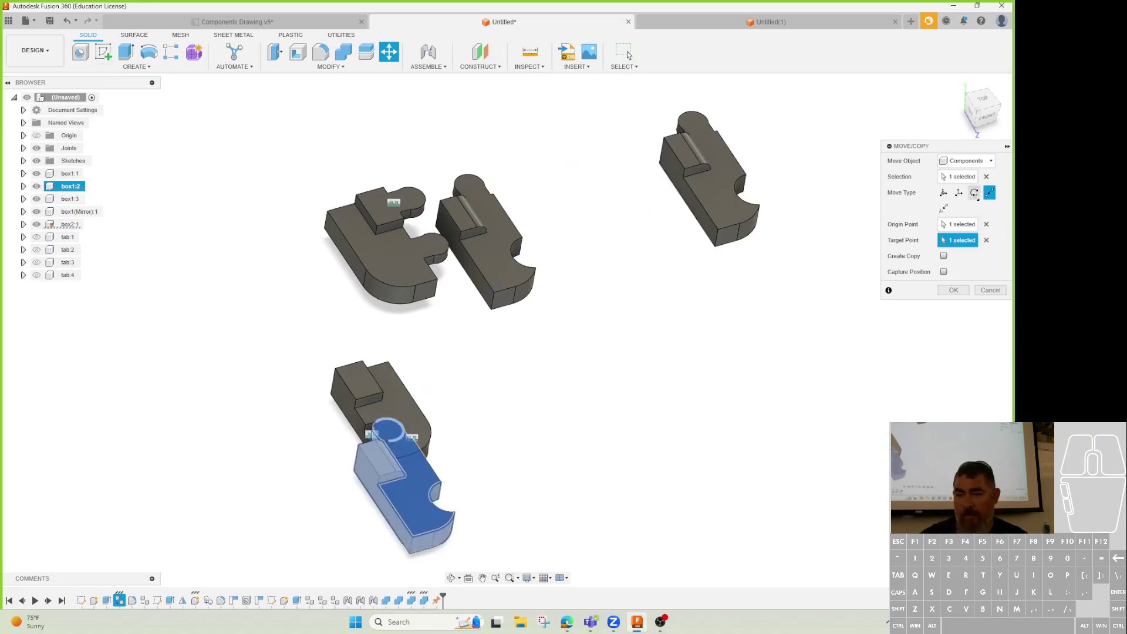
# - Rotate box1:2 about the axis of its round tab until it sits perpendicular to box2:1, and accept the move
pyautogui.click(973, 192)
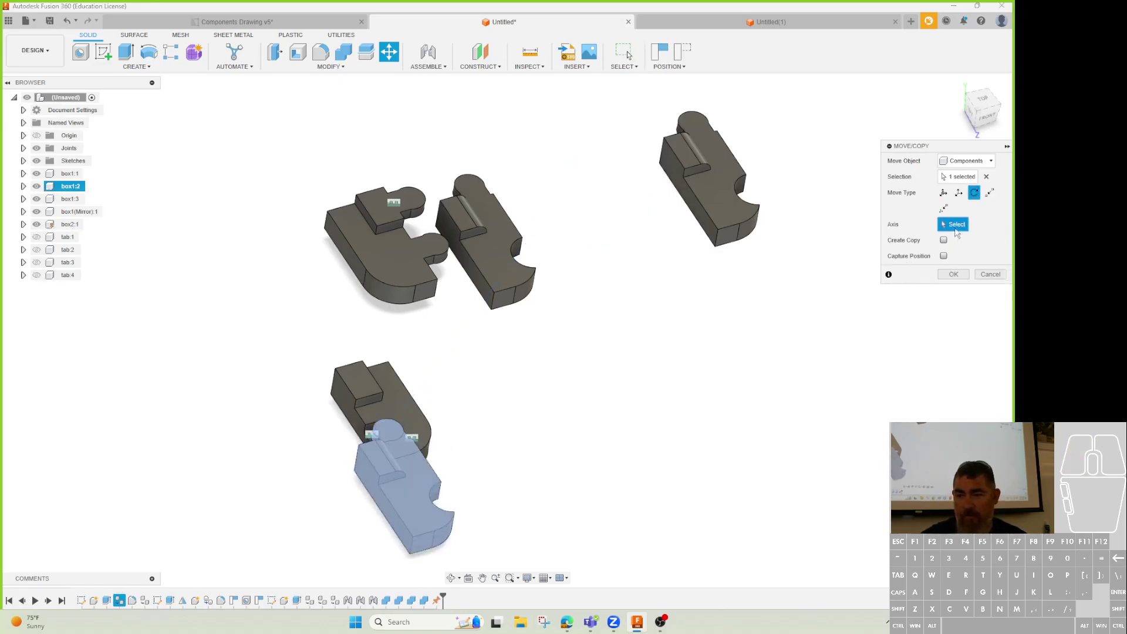
pyautogui.click(387, 425)
pyautogui.moveTo(423, 475); pyautogui.dragTo(478, 428)
pyautogui.click(954, 291)
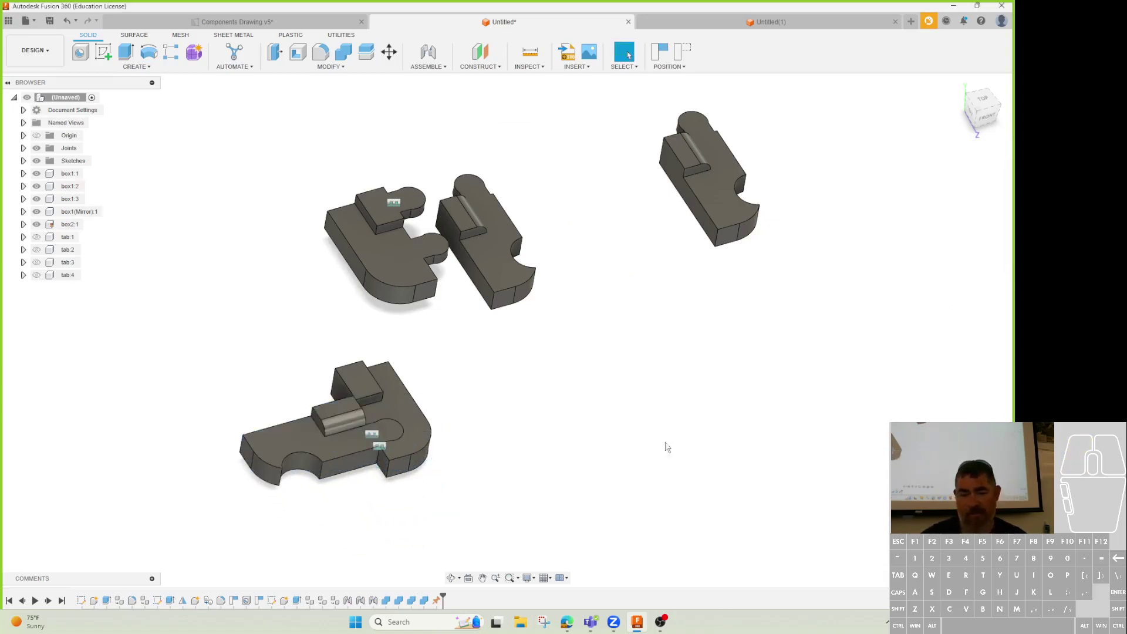
# - Pull box1:2 out of box2:1 to test whether it is held, and undo all its moves back to the original position
pyautogui.moveTo(317, 450); pyautogui.dragTo(541, 323)
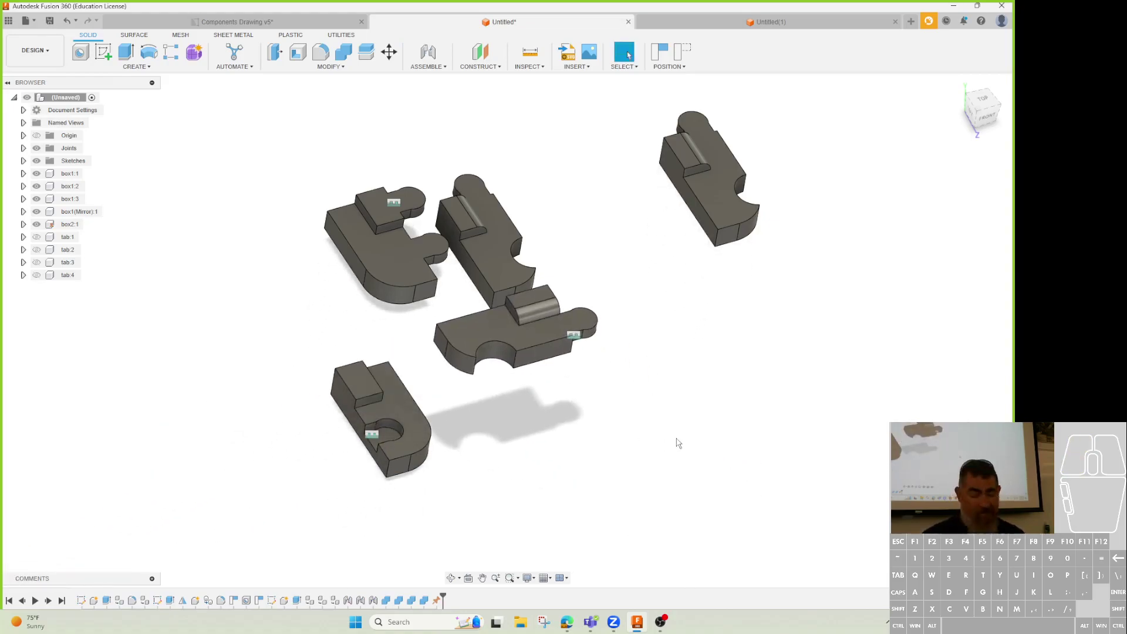
pyautogui.hotkey('ctrl', 'z')
pyautogui.hotkey('ctrl', 'z')
pyautogui.hotkey('ctrl', 'z')
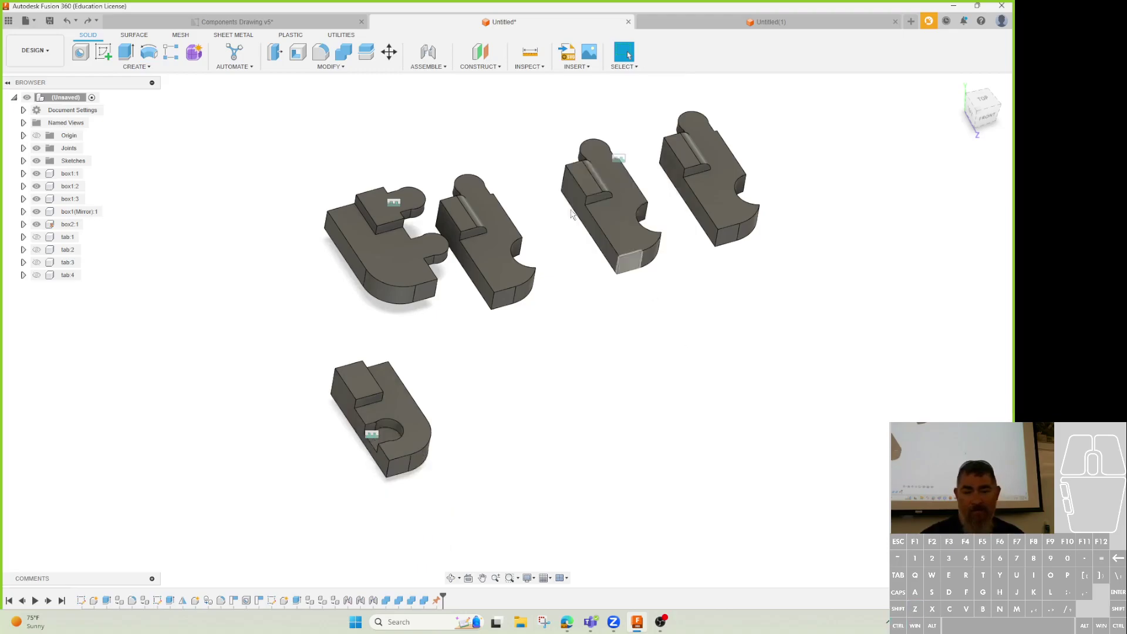
# - Create a Rigid joint between box1:2's round tab and box2:1's round notch with a 90 deg alignment angle
pyautogui.click(428, 52)
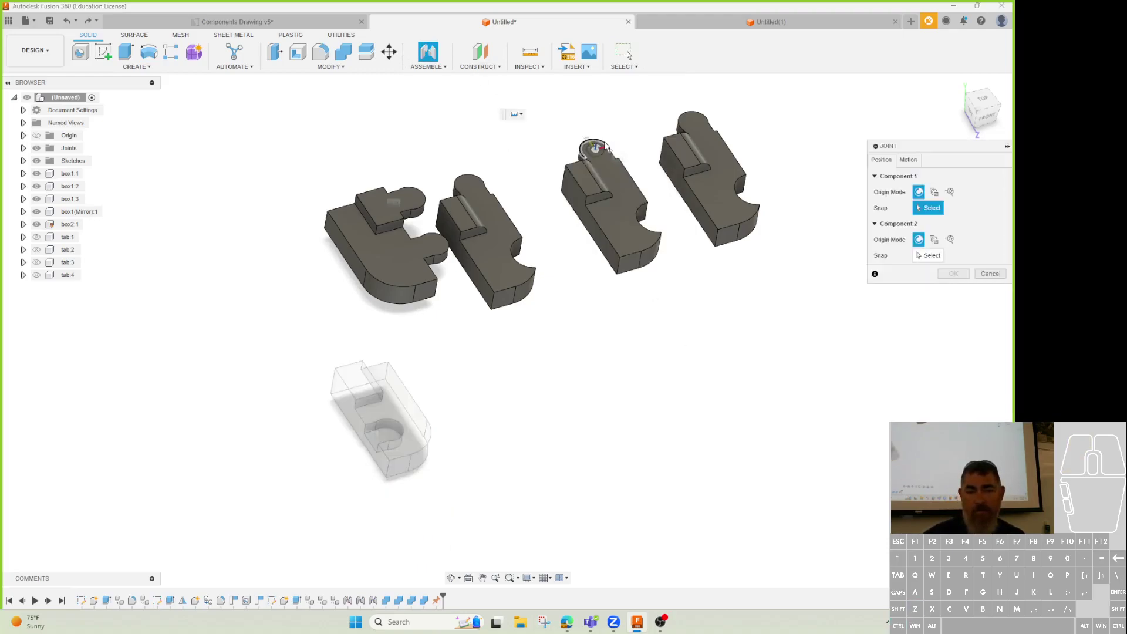
pyautogui.click(605, 146)
pyautogui.click(395, 427)
pyautogui.moveTo(395, 461); pyautogui.dragTo(339, 443)
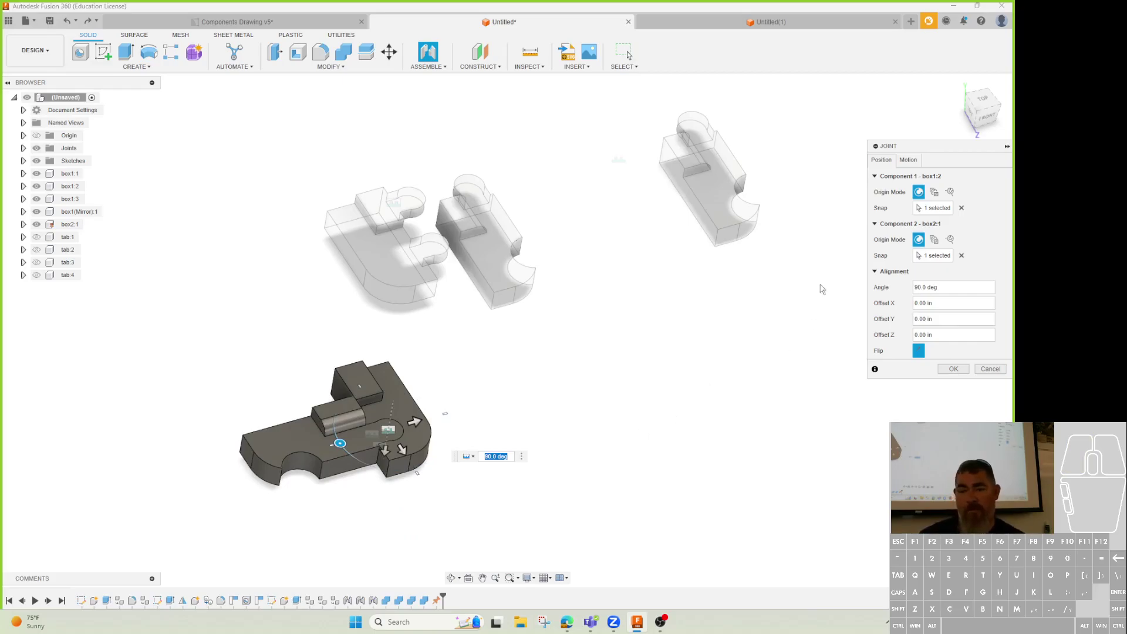
pyautogui.click(907, 160)
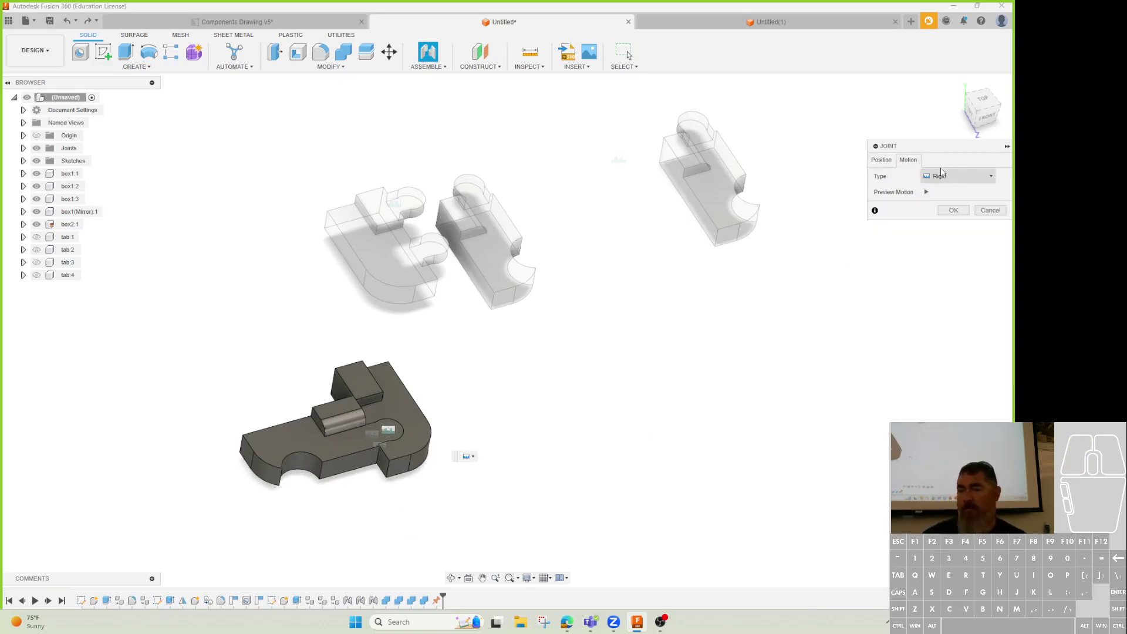
pyautogui.click(953, 210)
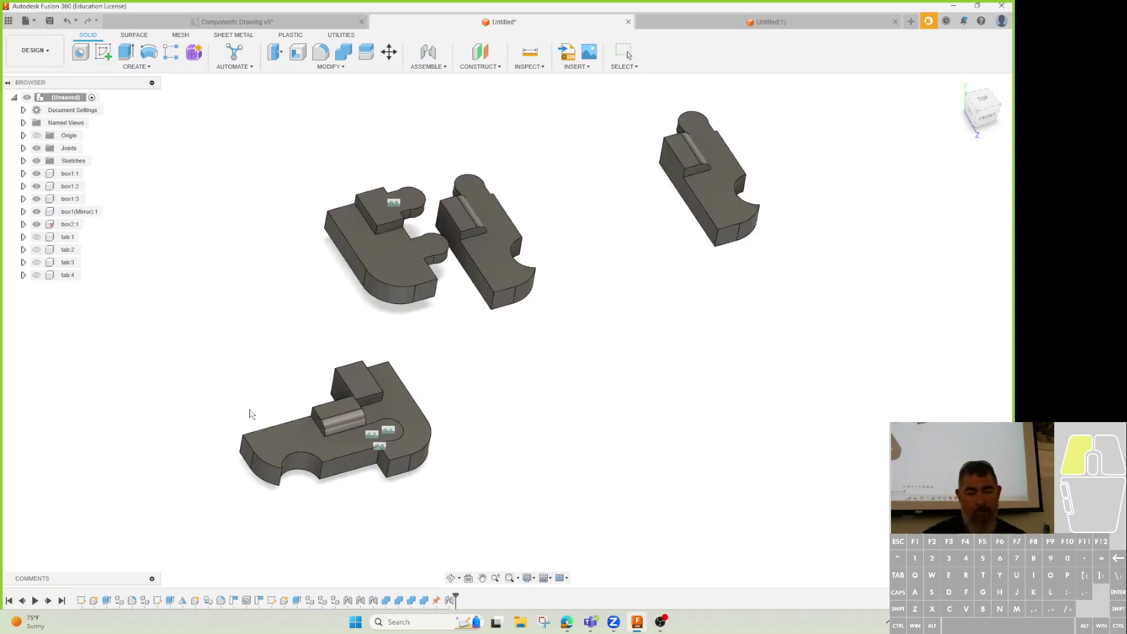
# - Try moving the rigidly jointed box1:2 in several directions to test that it is held
pyautogui.moveTo(315, 453); pyautogui.dragTo(302, 370)
pyautogui.click(310, 352)
pyautogui.moveTo(275, 420); pyautogui.dragTo(346, 317)
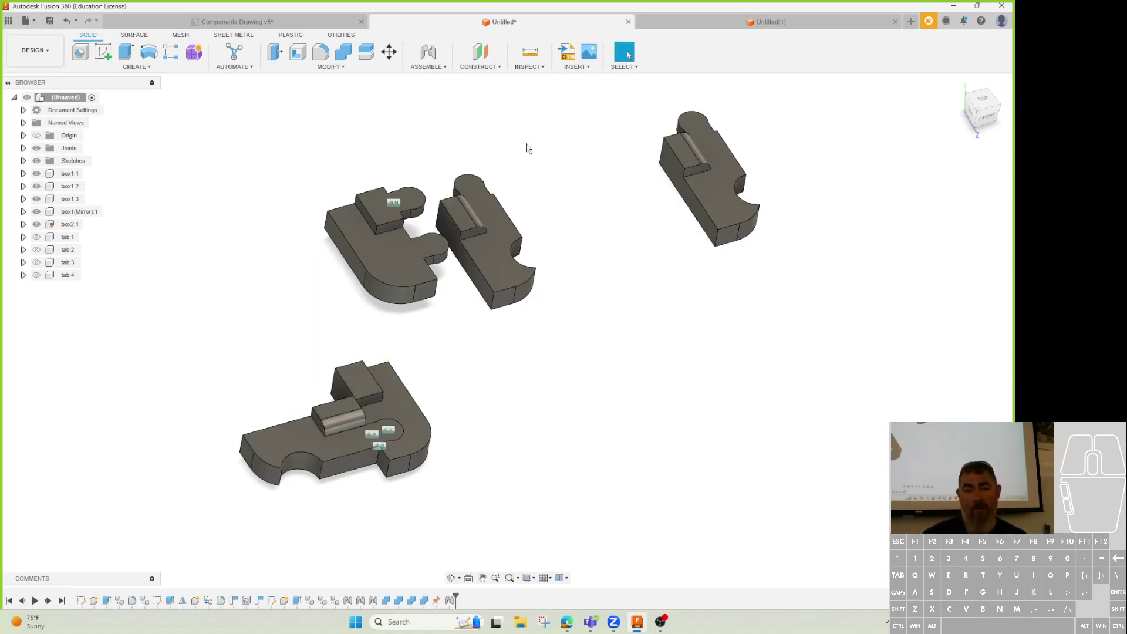
# - Edit the new joint to use Revolute motion, and preview its rotation about the Z axis and the Y axis
pyautogui.doubleClick(449, 601)
pyautogui.click(908, 160)
pyautogui.click(933, 175)
pyautogui.click(941, 200)
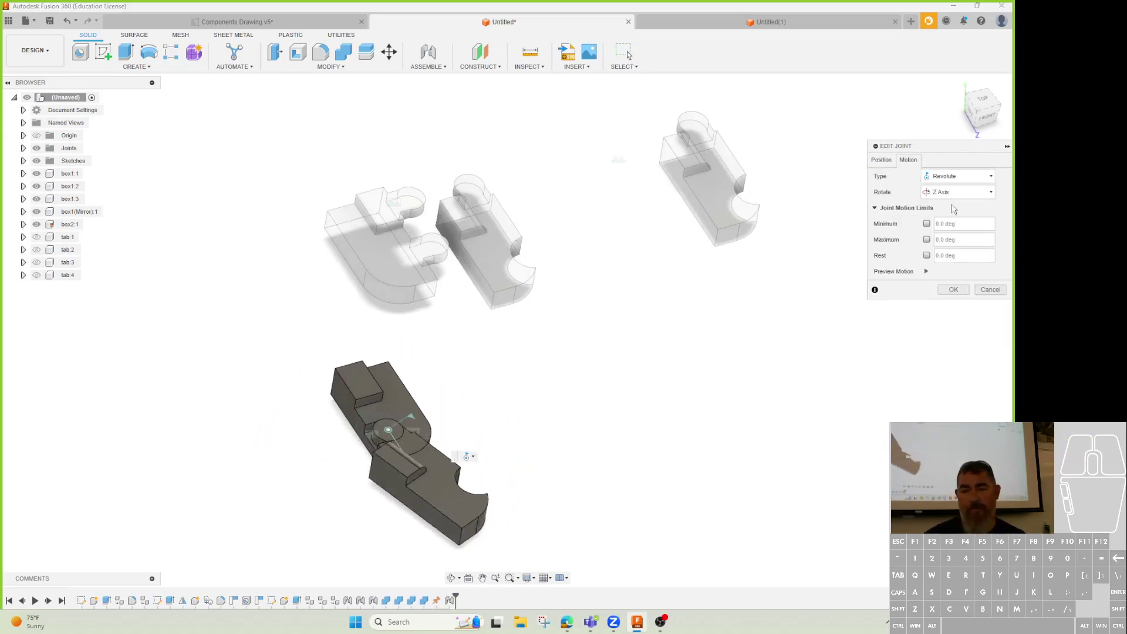
pyautogui.click(954, 193)
pyautogui.click(958, 216)
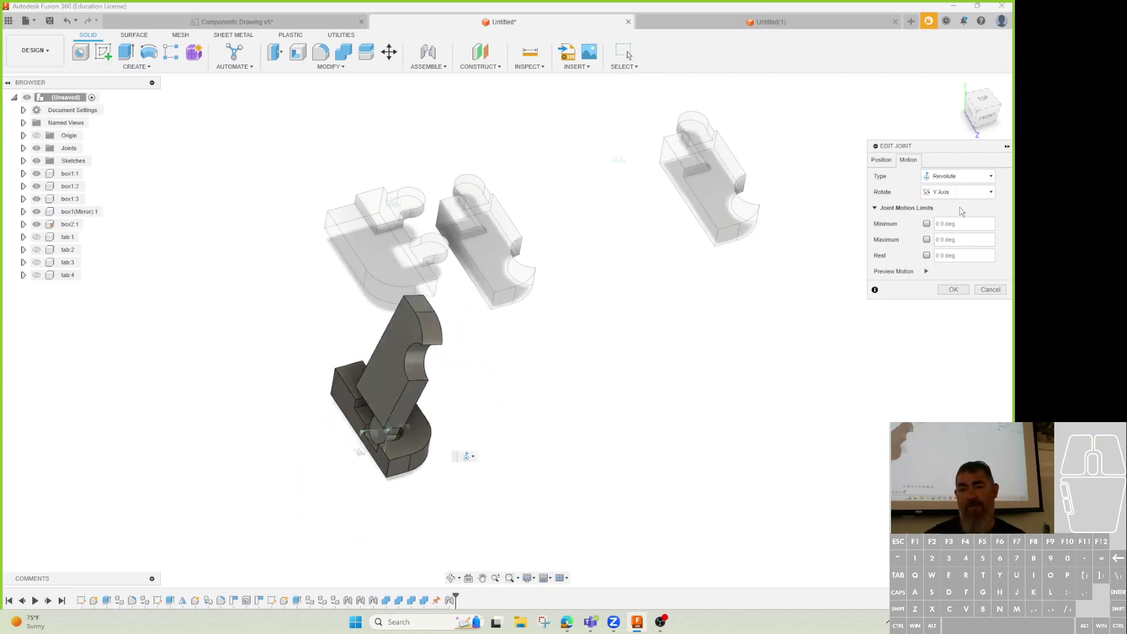
pyautogui.click(957, 192)
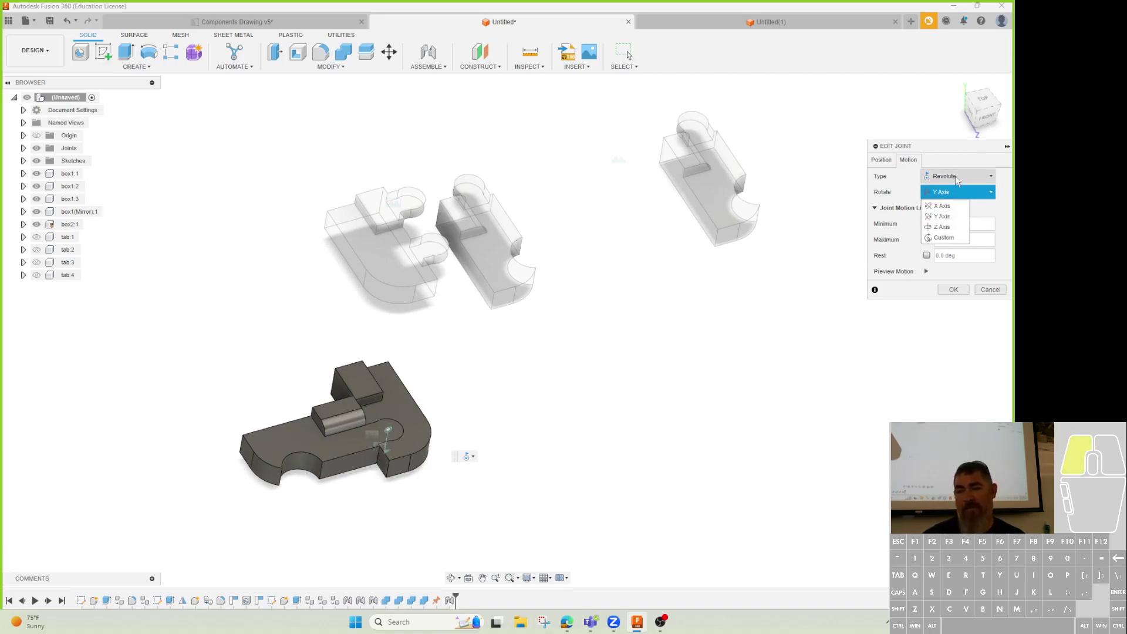
# - Switch the joint to Slider motion and preview sliding along the Y, Z and X axes
pyautogui.click(956, 175)
pyautogui.click(946, 210)
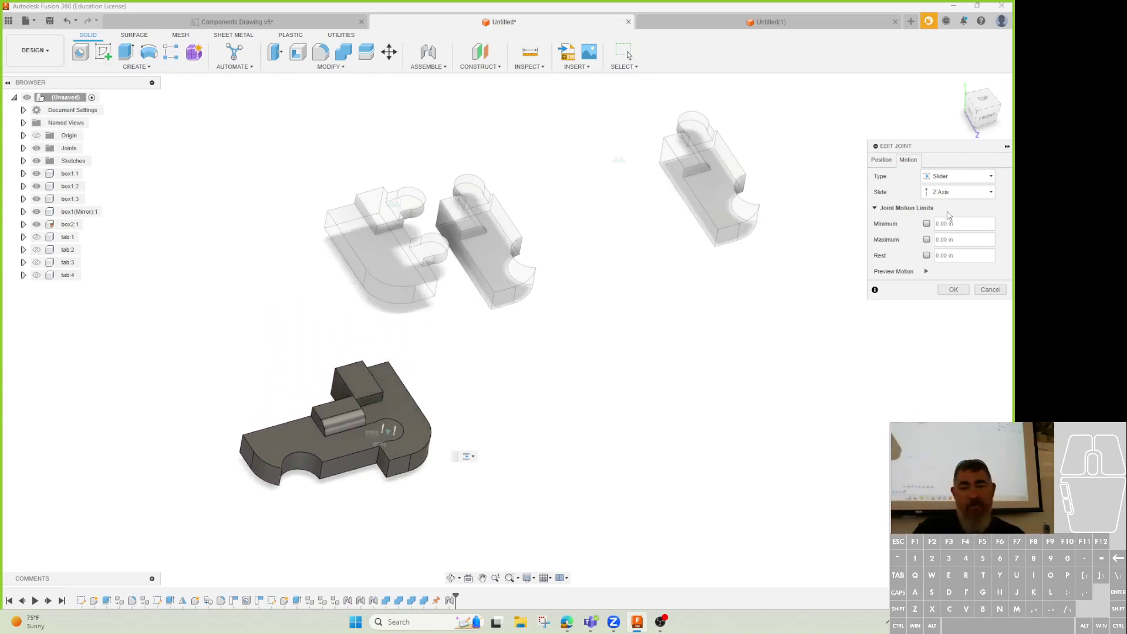
pyautogui.click(955, 191)
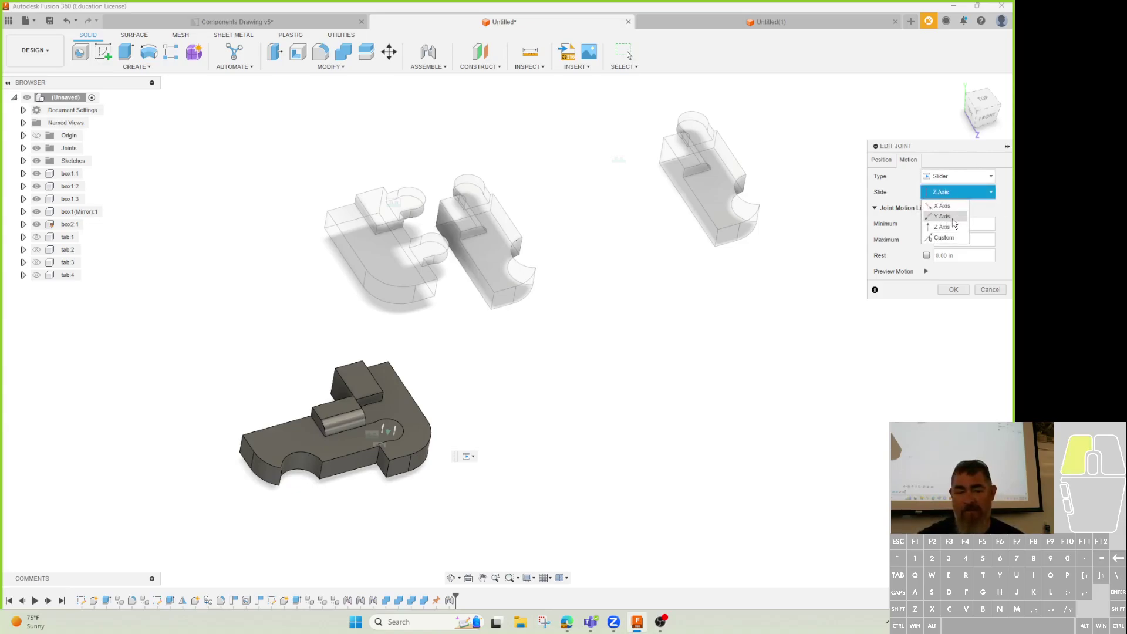
pyautogui.click(953, 223)
pyautogui.click(955, 191)
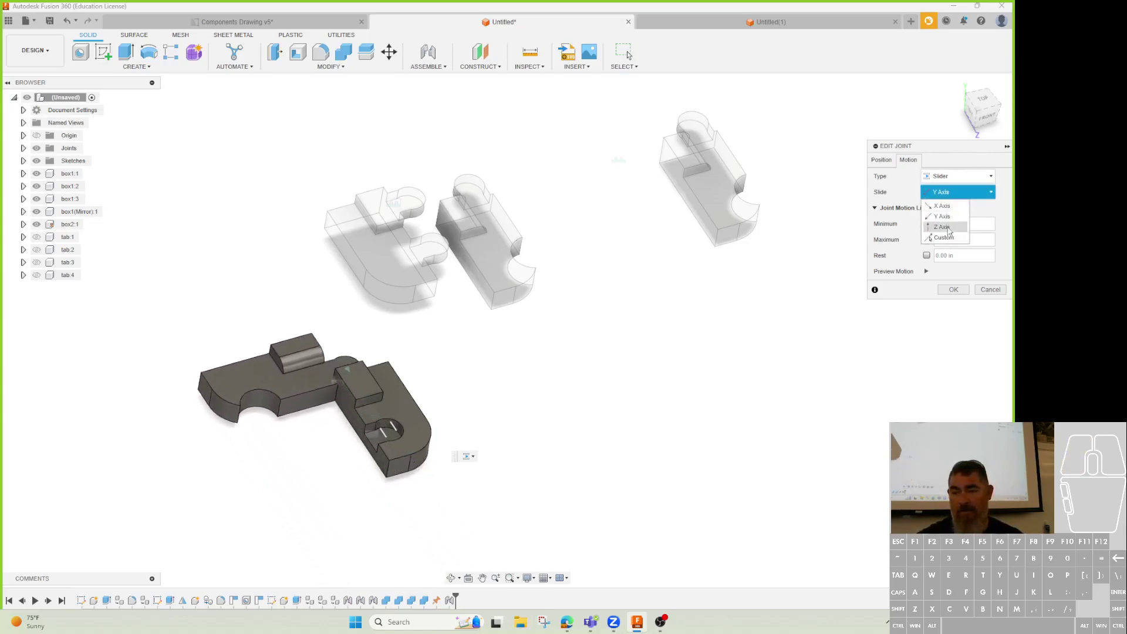
pyautogui.click(949, 232)
pyautogui.click(956, 192)
pyautogui.click(957, 214)
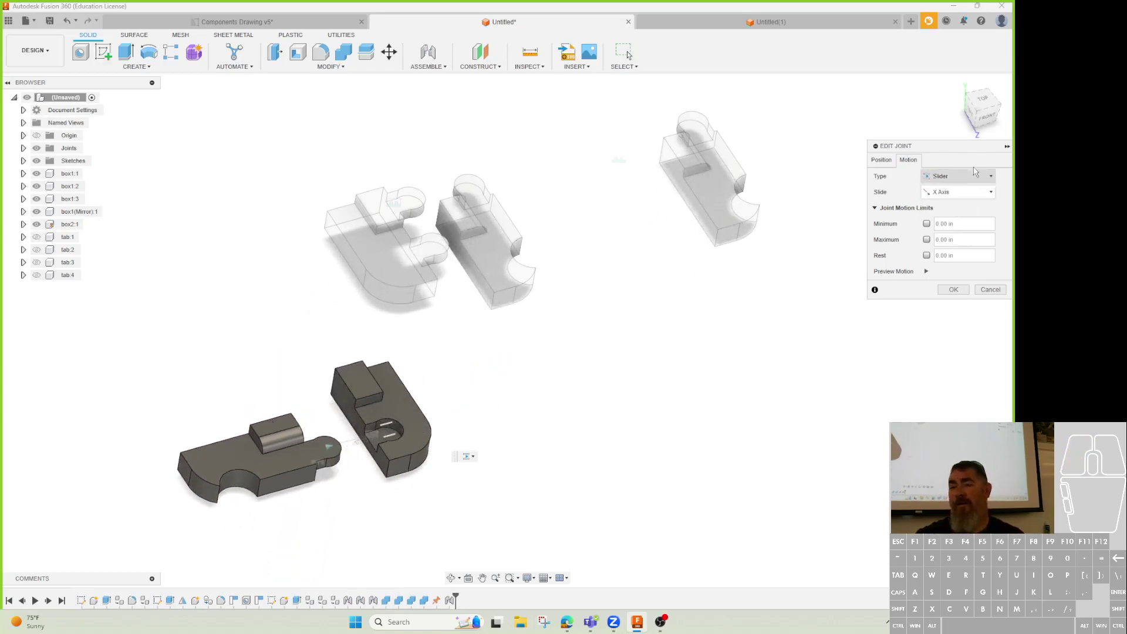
# - Switch the joint to Cylindrical motion and preview it about the Z axis and the Y axis
pyautogui.click(945, 178)
pyautogui.click(949, 224)
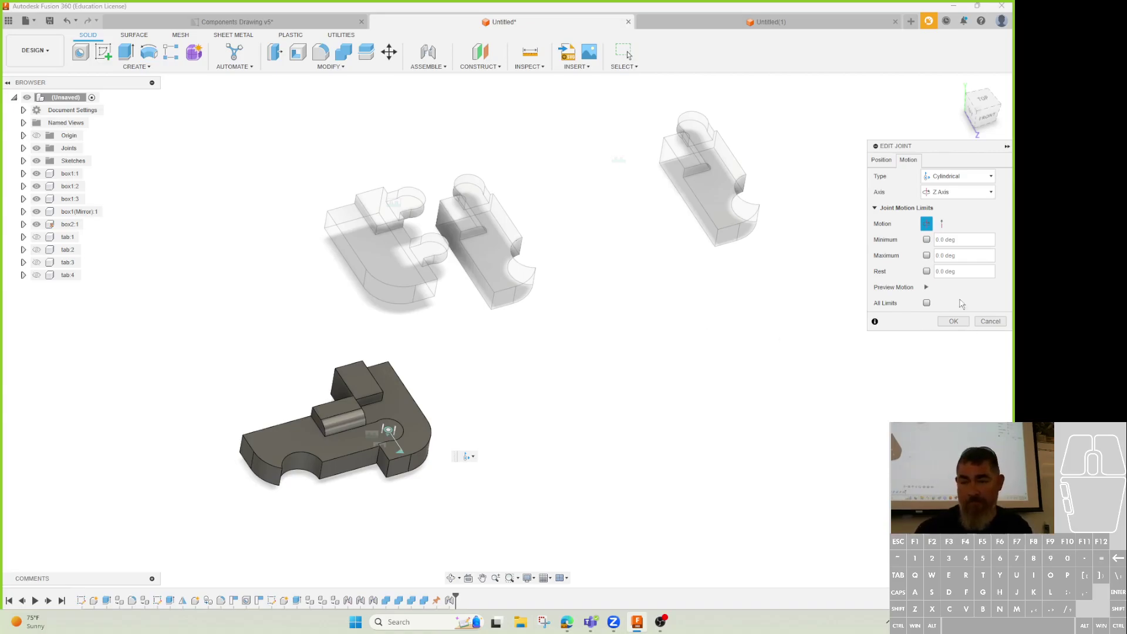
pyautogui.click(989, 176)
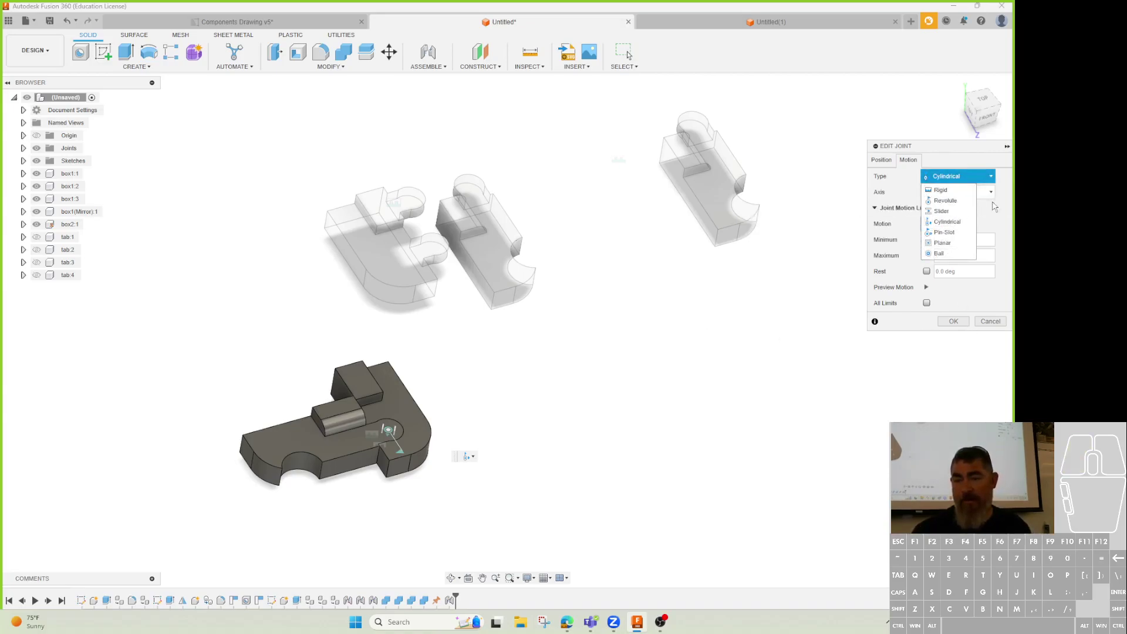
pyautogui.click(991, 194)
pyautogui.click(991, 192)
pyautogui.click(961, 220)
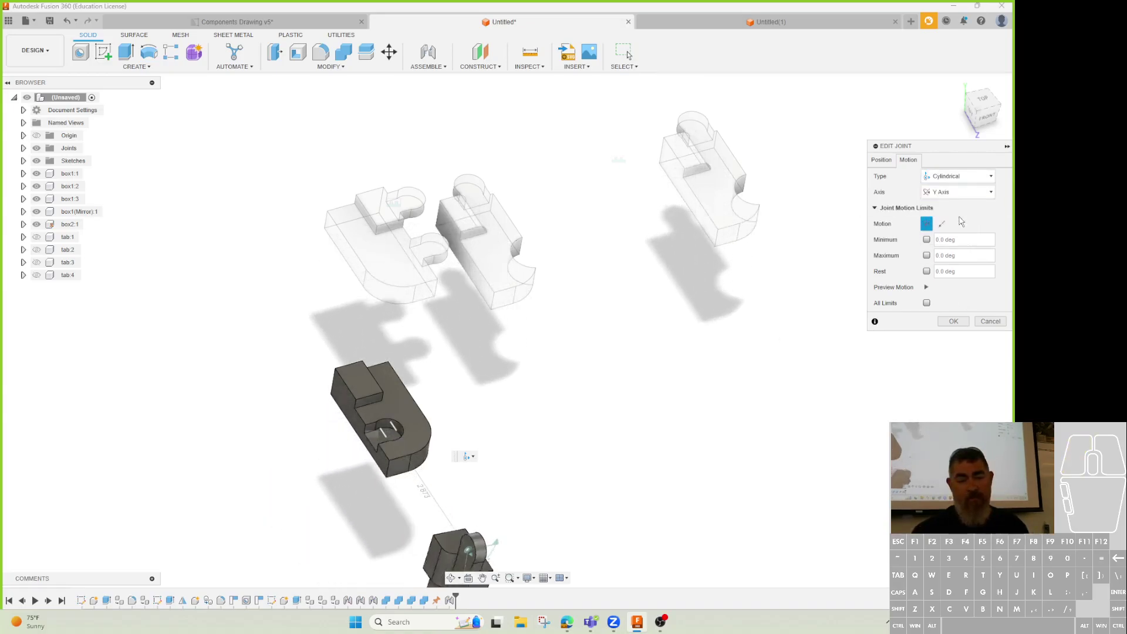
# - Switch the joint to Pin-Slot motion and set its rotation to the Y axis with sliding along the X axis
pyautogui.click(957, 176)
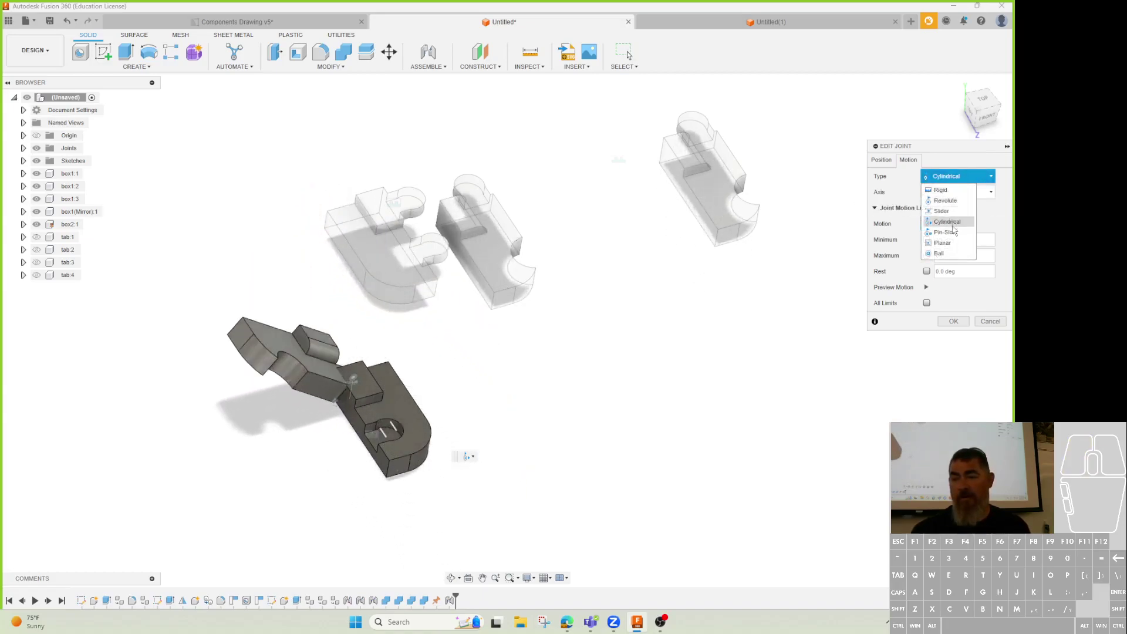
pyautogui.click(952, 231)
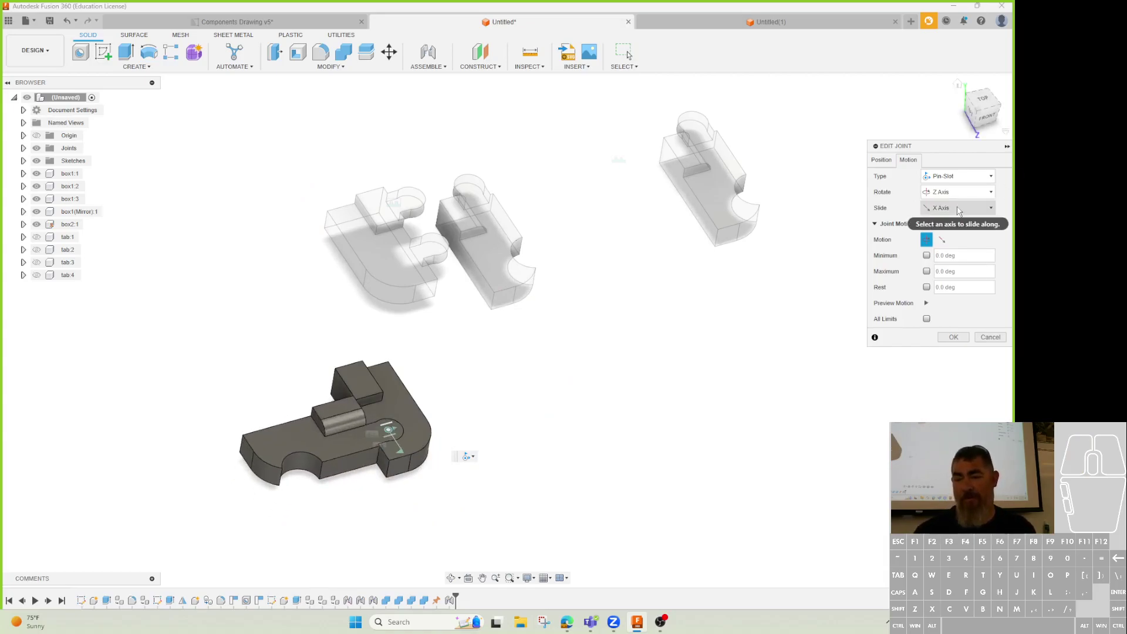
pyautogui.click(956, 192)
pyautogui.click(953, 235)
pyautogui.click(956, 192)
pyautogui.click(942, 216)
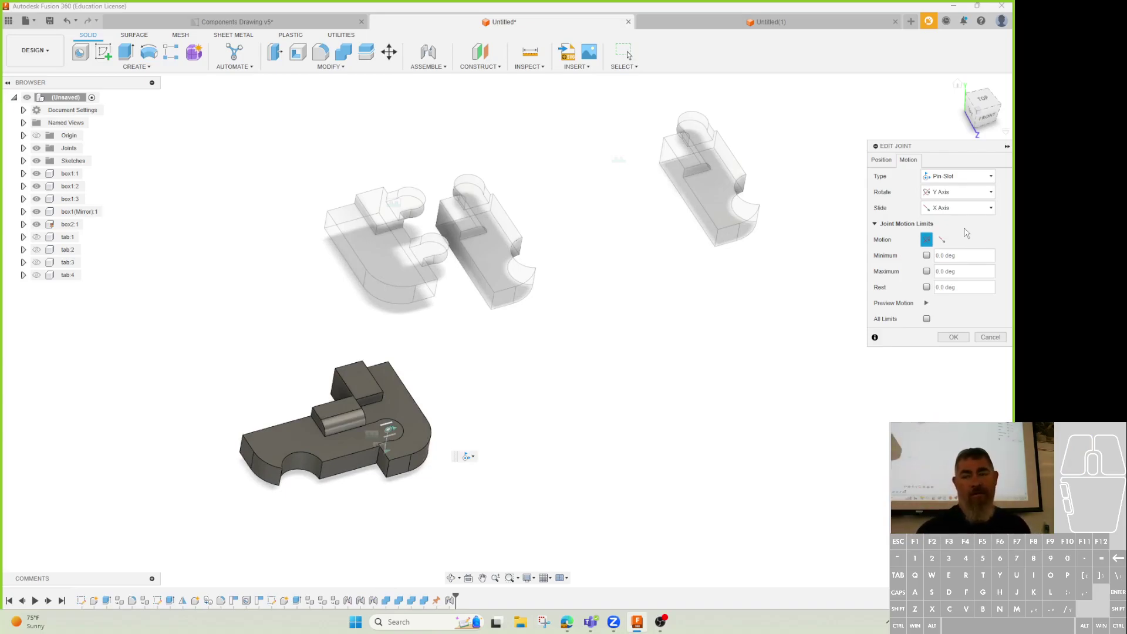
# - Try the joint with Planar motion and Ball motion, and return it to Planar
pyautogui.click(954, 176)
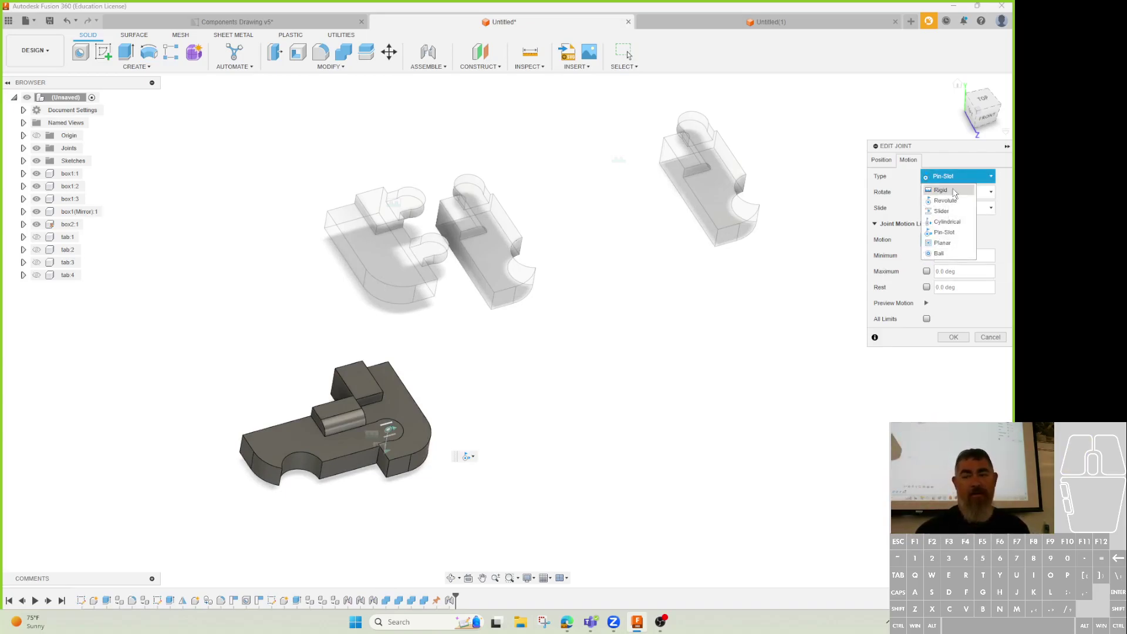
pyautogui.click(952, 246)
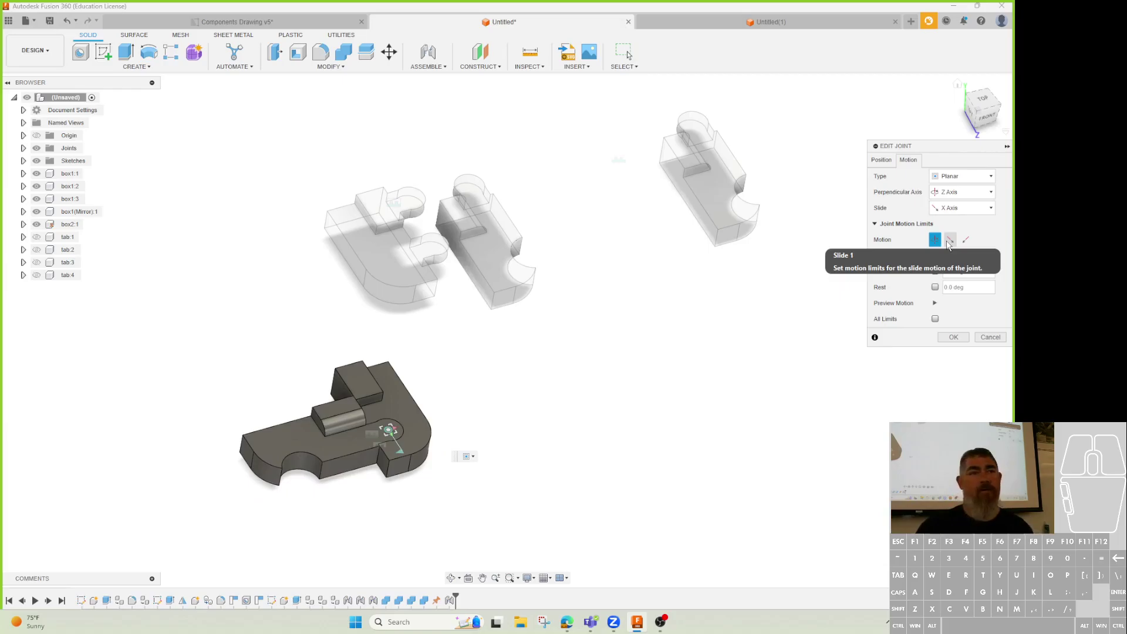
pyautogui.click(962, 176)
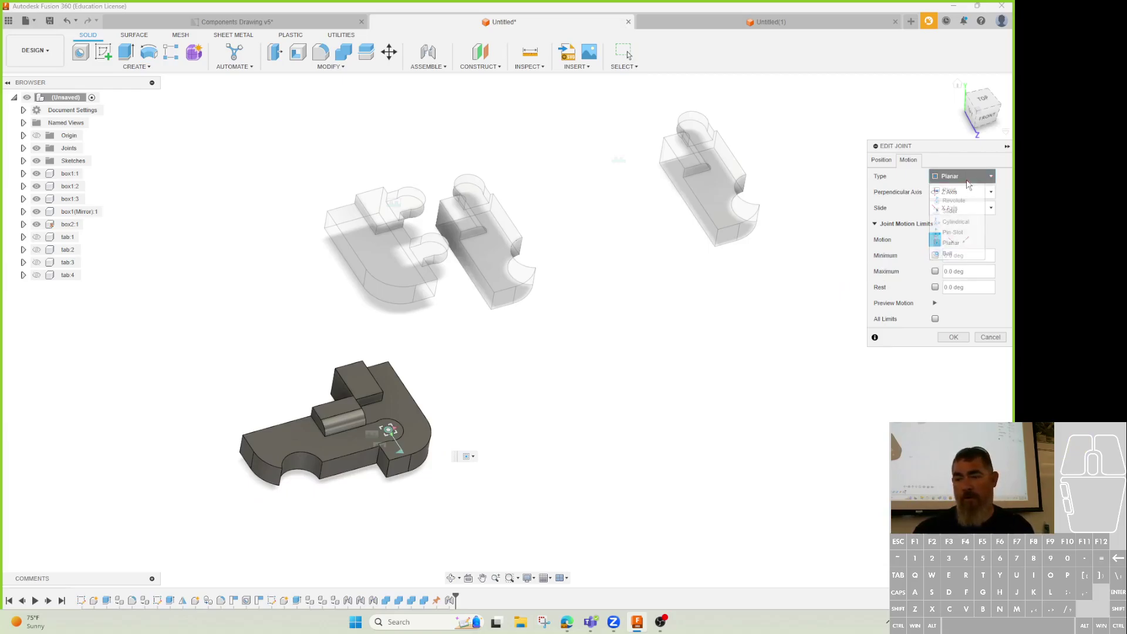
pyautogui.click(947, 253)
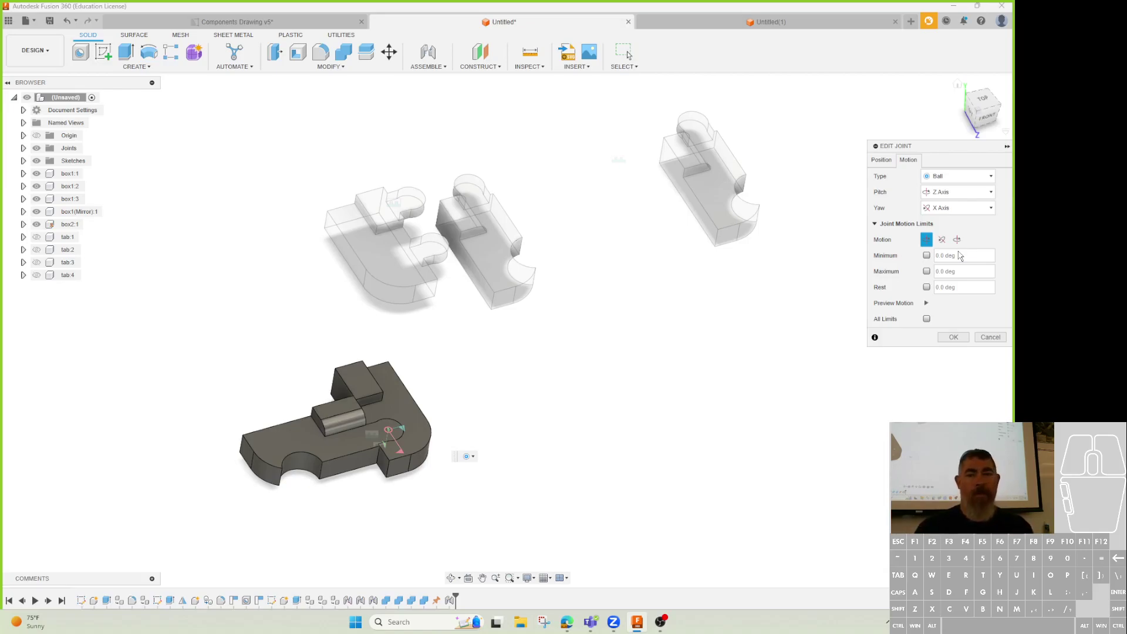
pyautogui.click(951, 176)
pyautogui.click(948, 223)
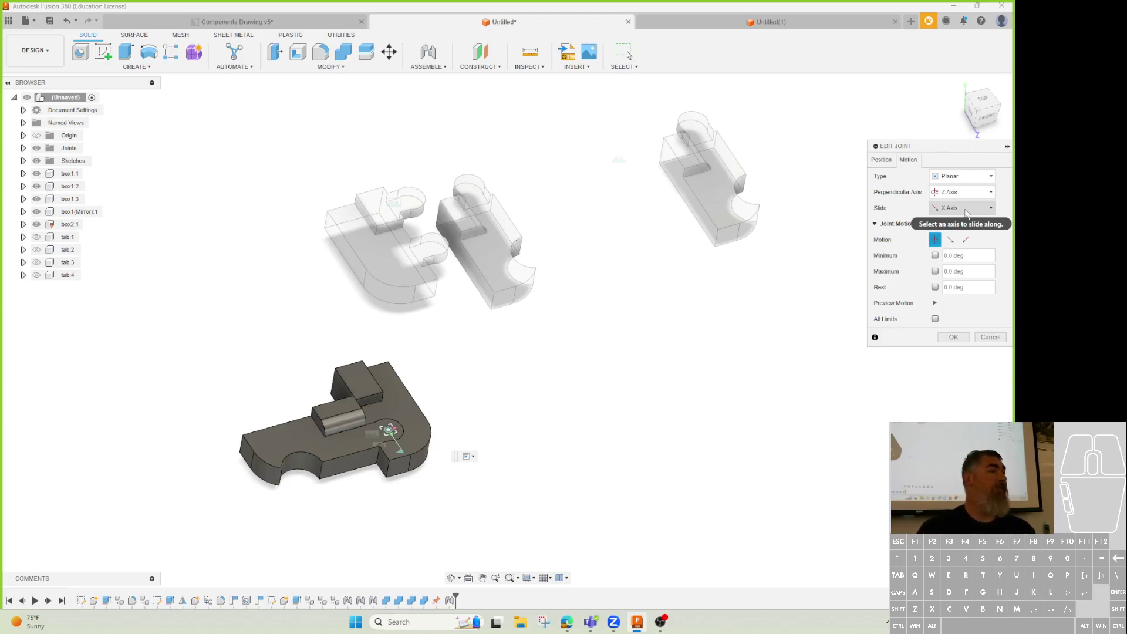
# - Compare the joint's Rigid, Revolute and Slider motion types, and close the joint edit
pyautogui.click(974, 178)
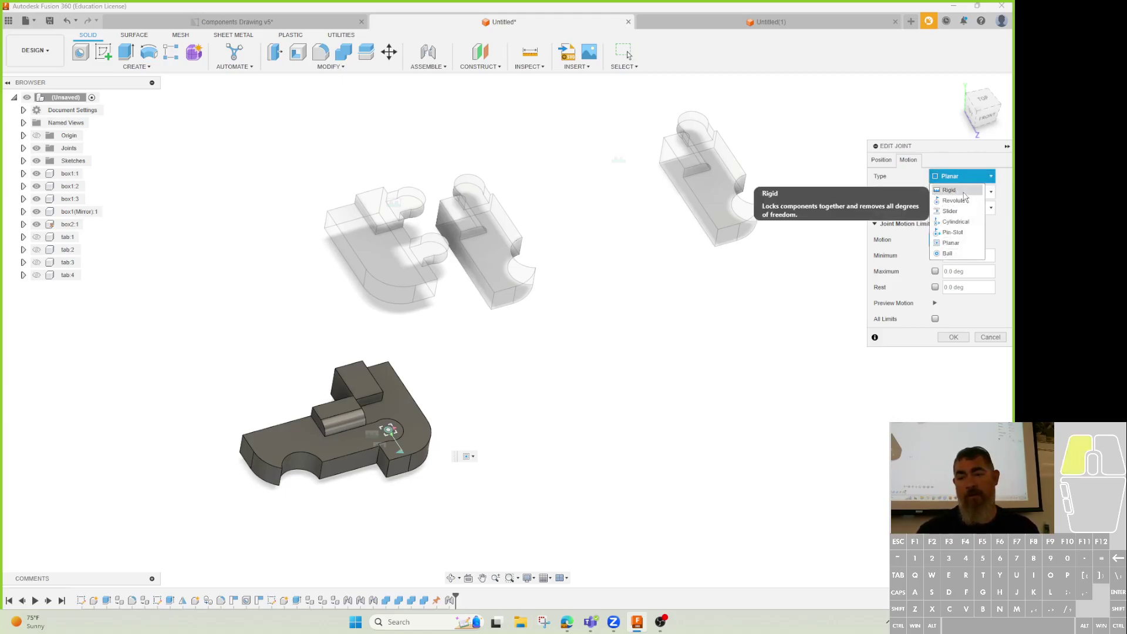
pyautogui.click(951, 185)
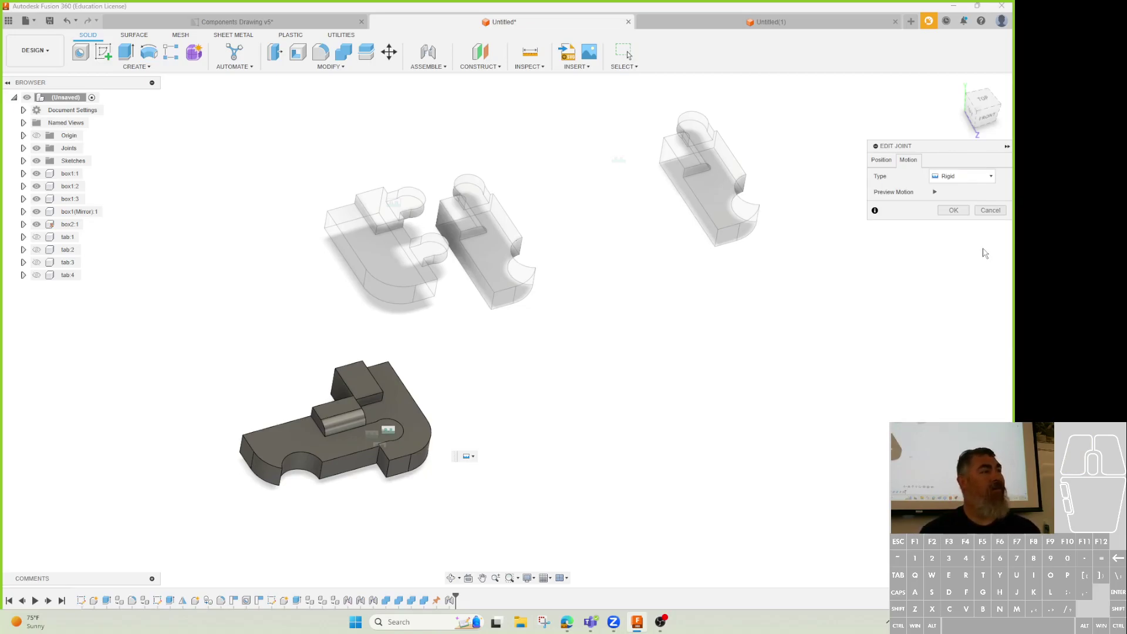
pyautogui.click(965, 176)
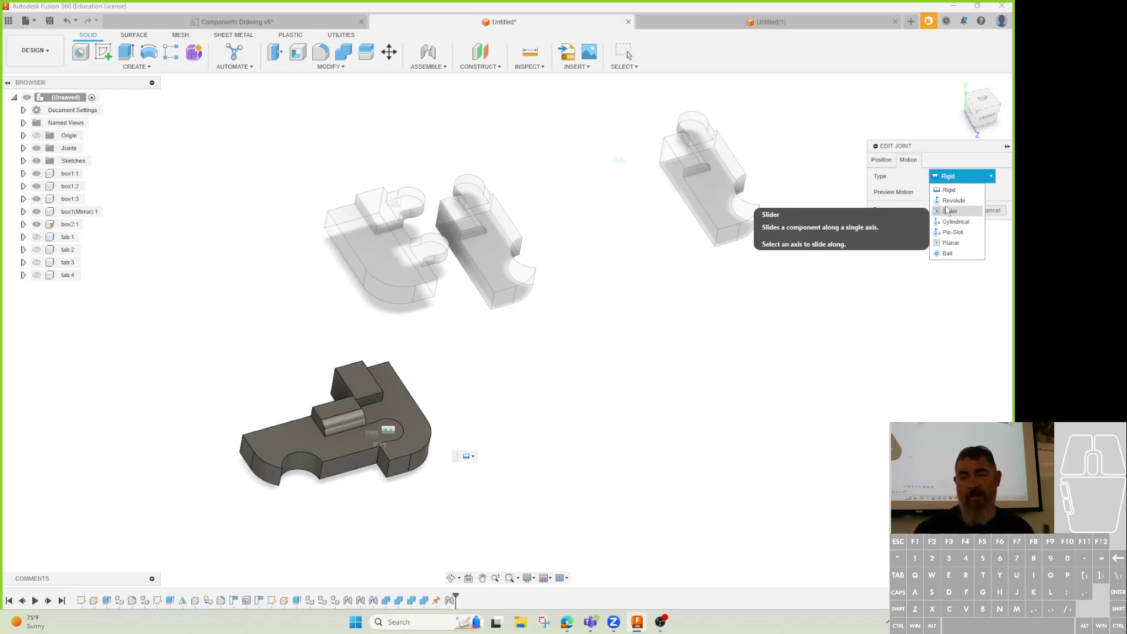
pyautogui.click(952, 200)
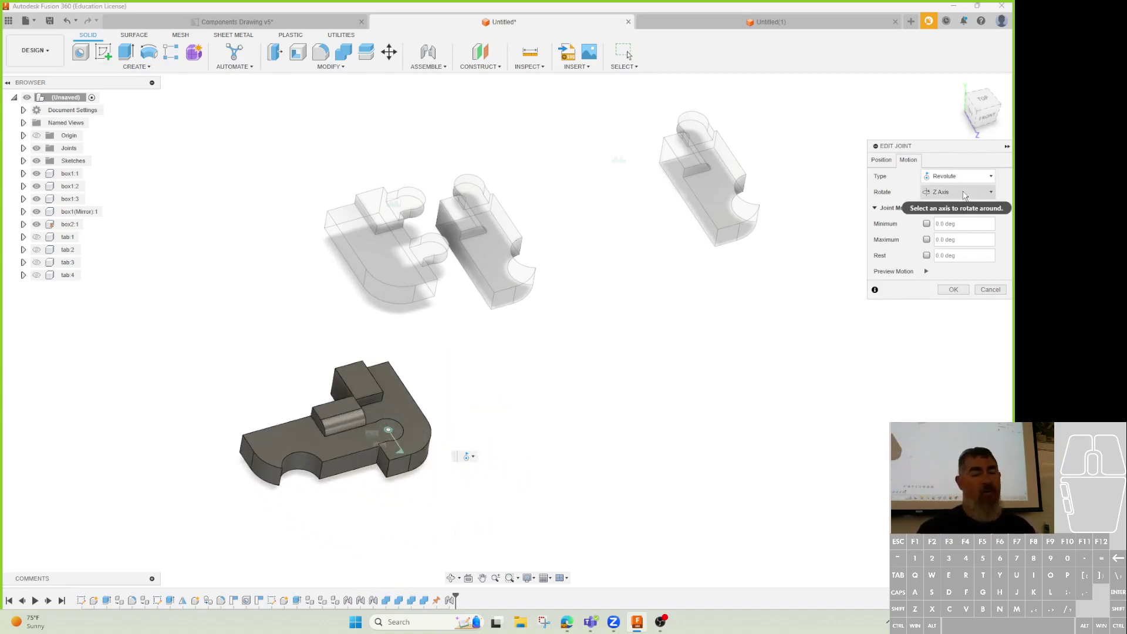
pyautogui.click(962, 176)
pyautogui.click(946, 205)
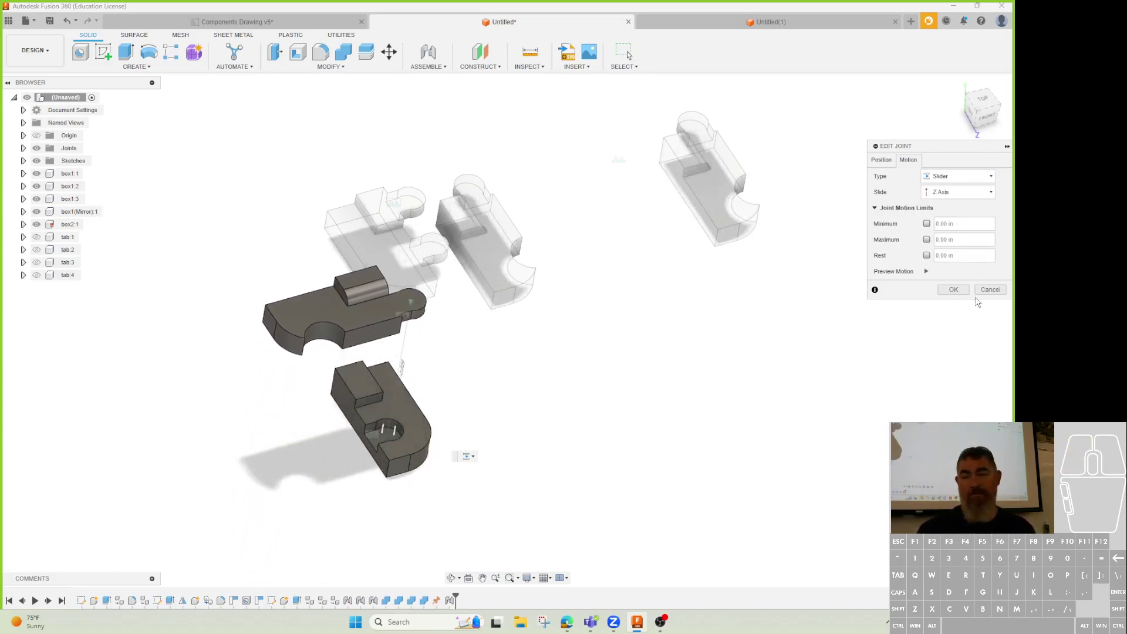
pyautogui.click(953, 289)
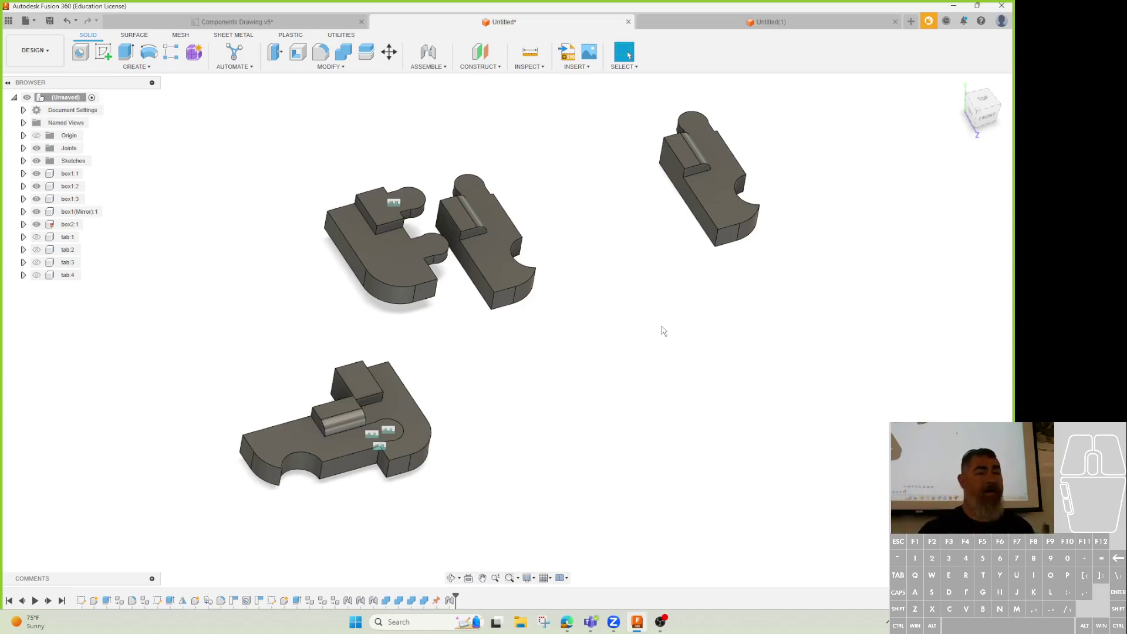
# - Sketch a two-point rectangle on the horizontal plane in the empty area in front of the puzzle pieces
pyautogui.click(103, 51)
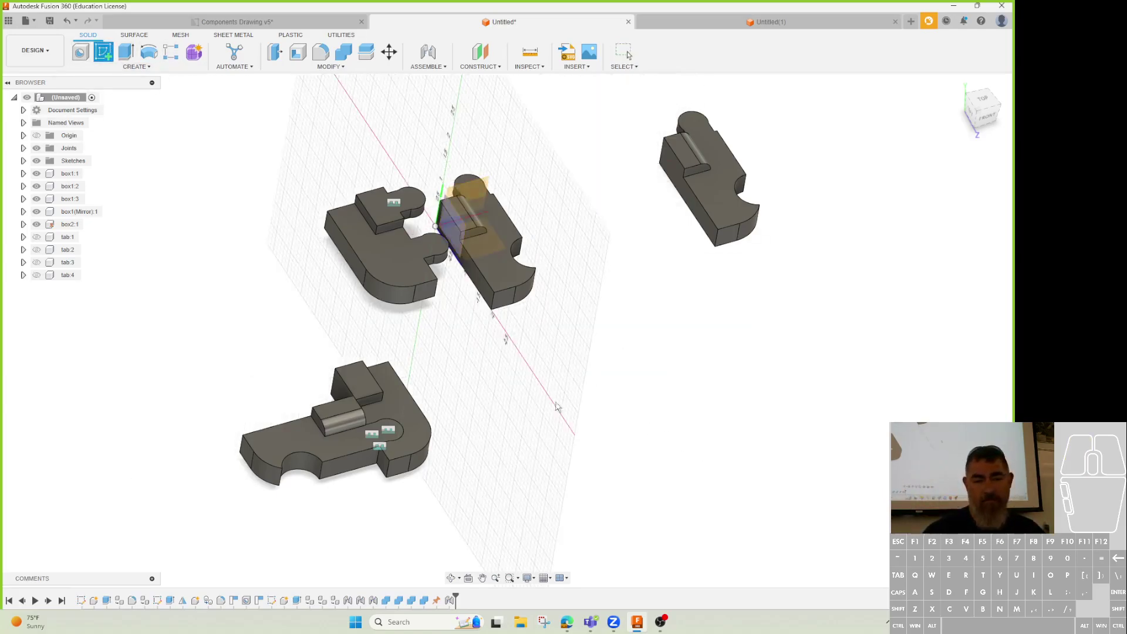
pyautogui.click(217, 318)
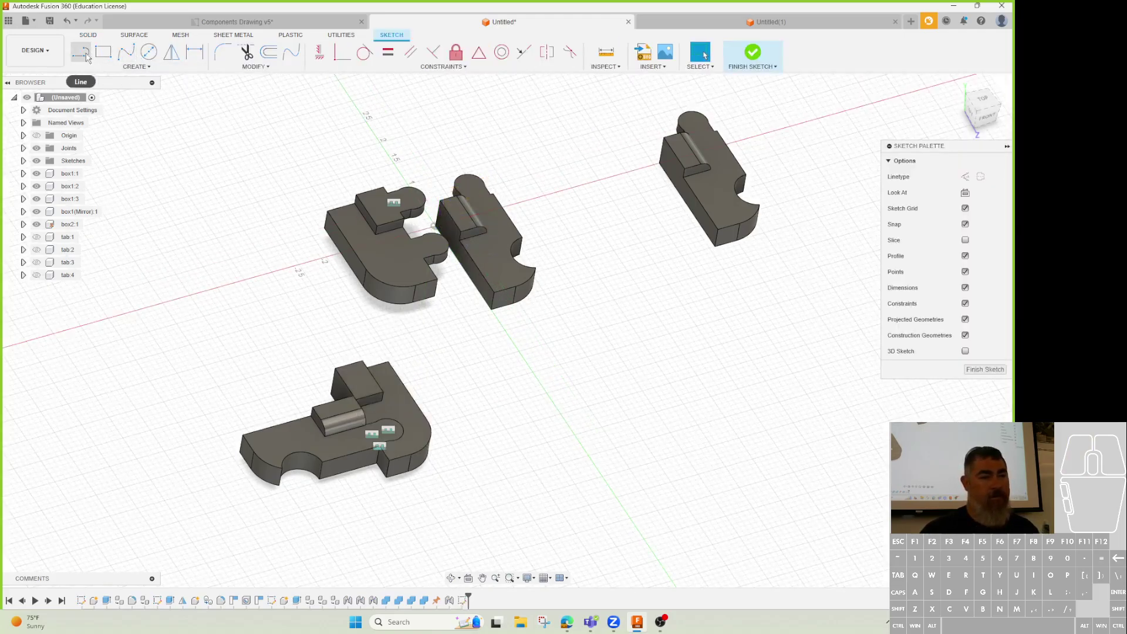
pyautogui.click(104, 52)
pyautogui.click(607, 336)
pyautogui.click(594, 473)
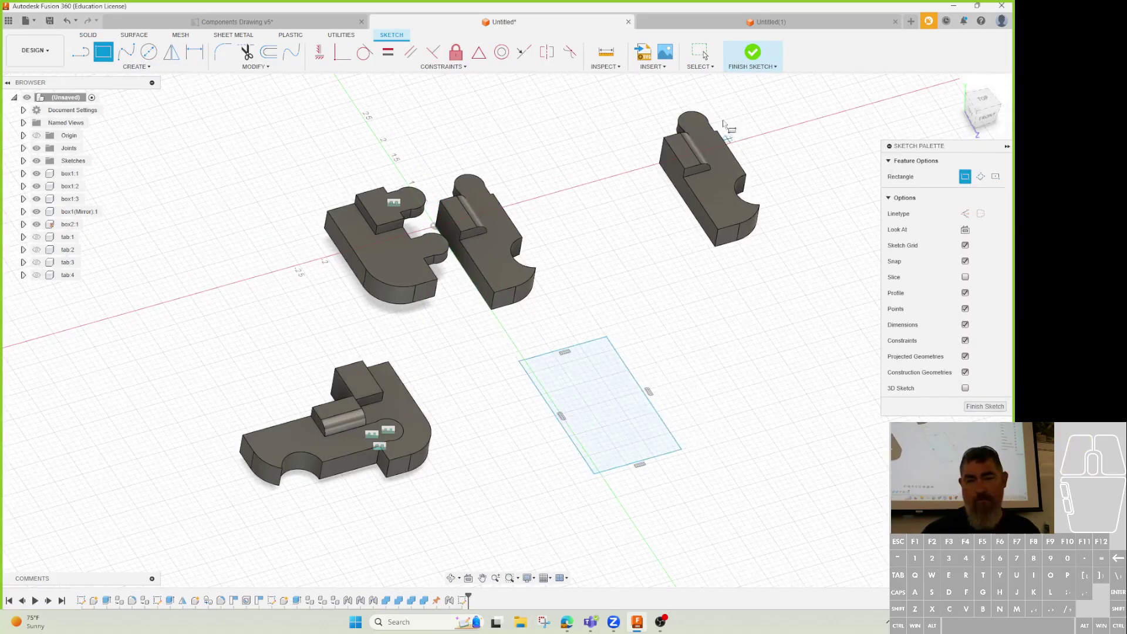
pyautogui.click(752, 53)
# - Extrude the rectangle upward into a flat block as a new body
pyautogui.click(126, 52)
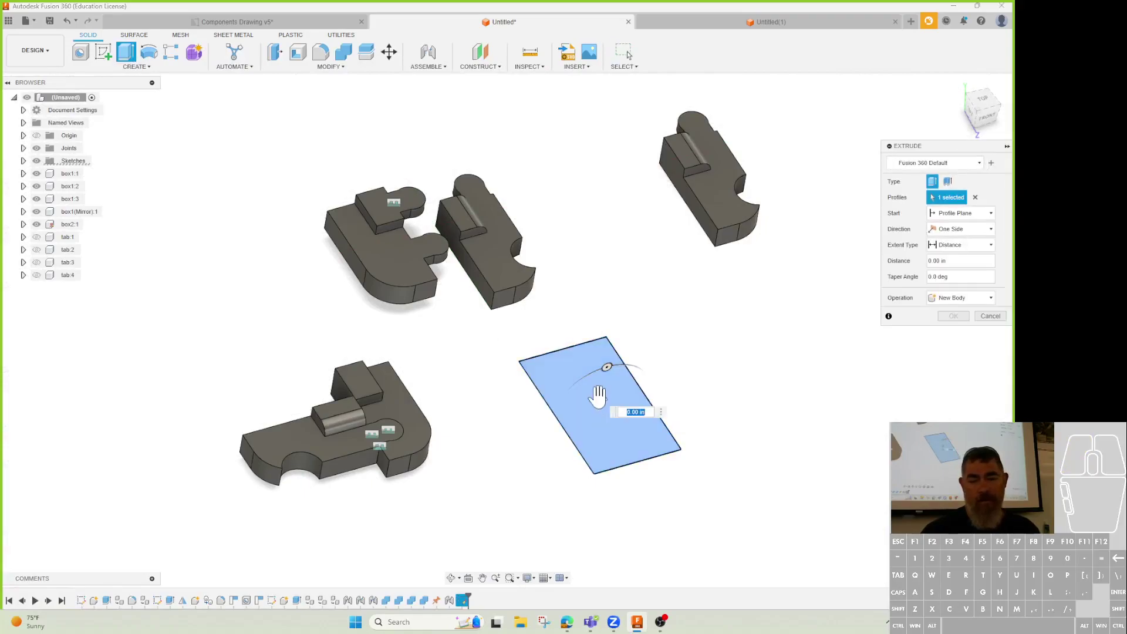
pyautogui.moveTo(598, 397); pyautogui.dragTo(603, 372)
pyautogui.click(953, 315)
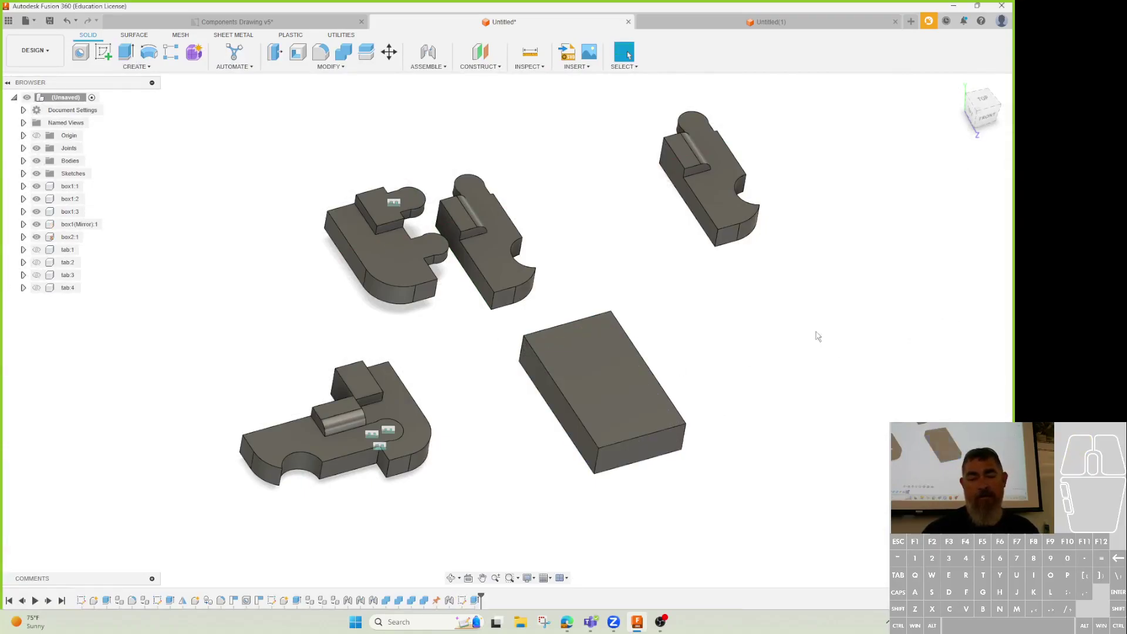
# - Joint the bottom front corner area of box1:1 to the new block's rear top corner, keeping the -90 deg angle
pyautogui.click(428, 52)
pyautogui.click(501, 287)
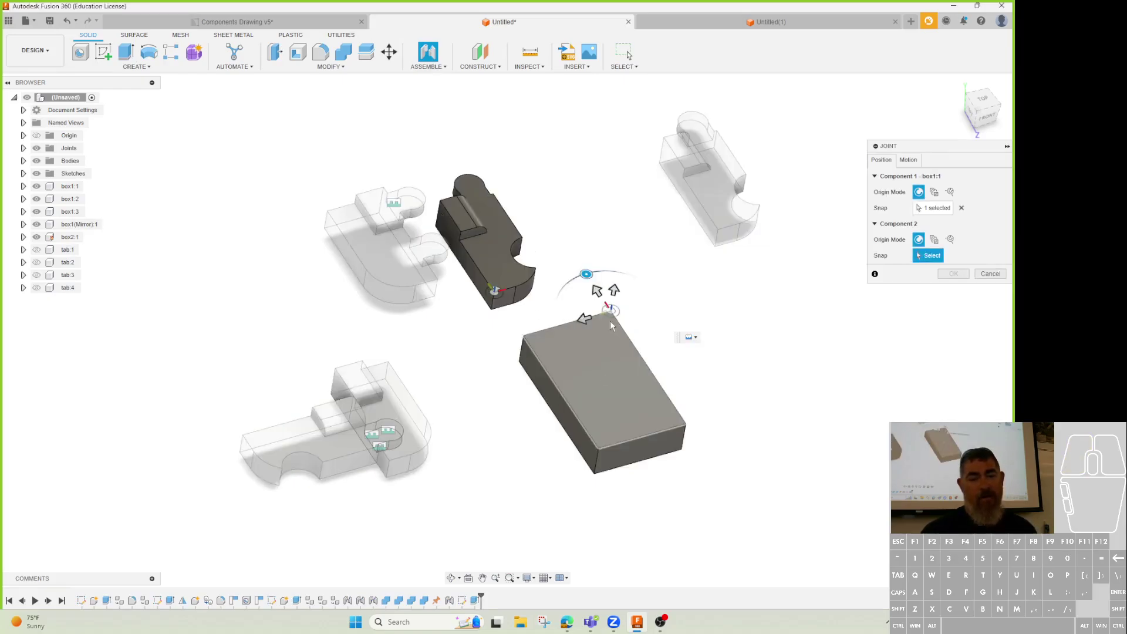
pyautogui.click(610, 322)
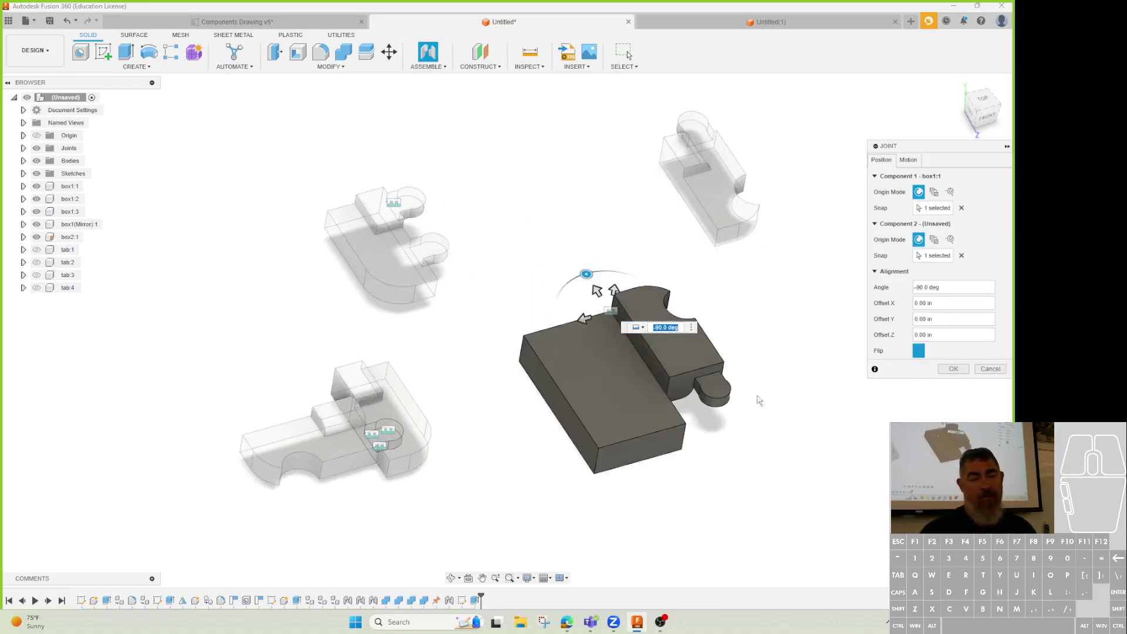
pyautogui.click(954, 369)
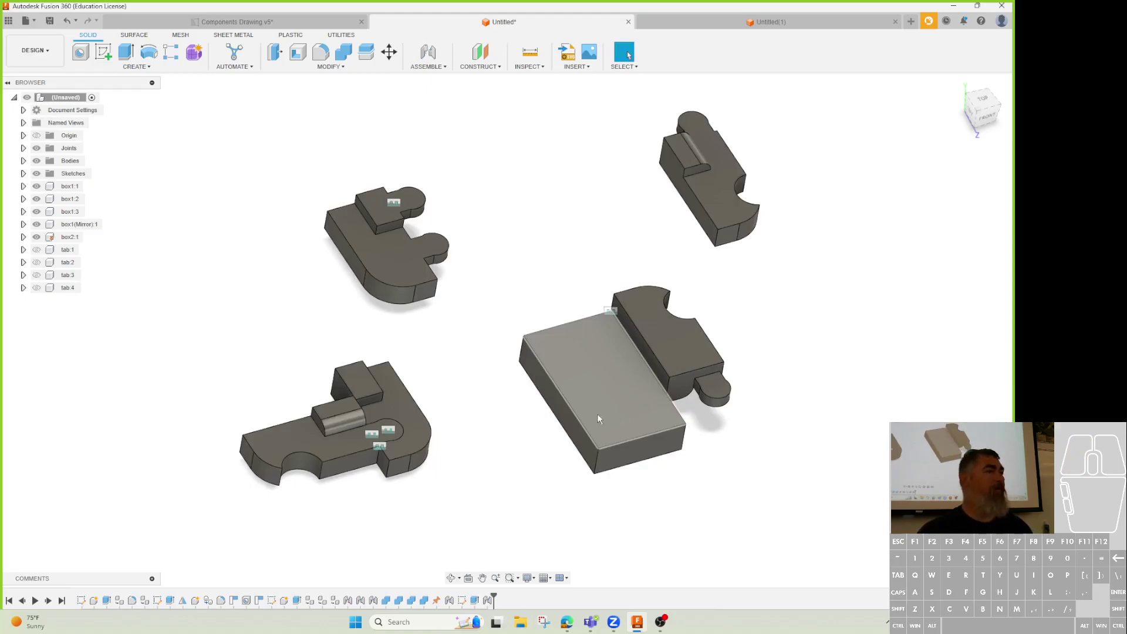
pyautogui.click(608, 406)
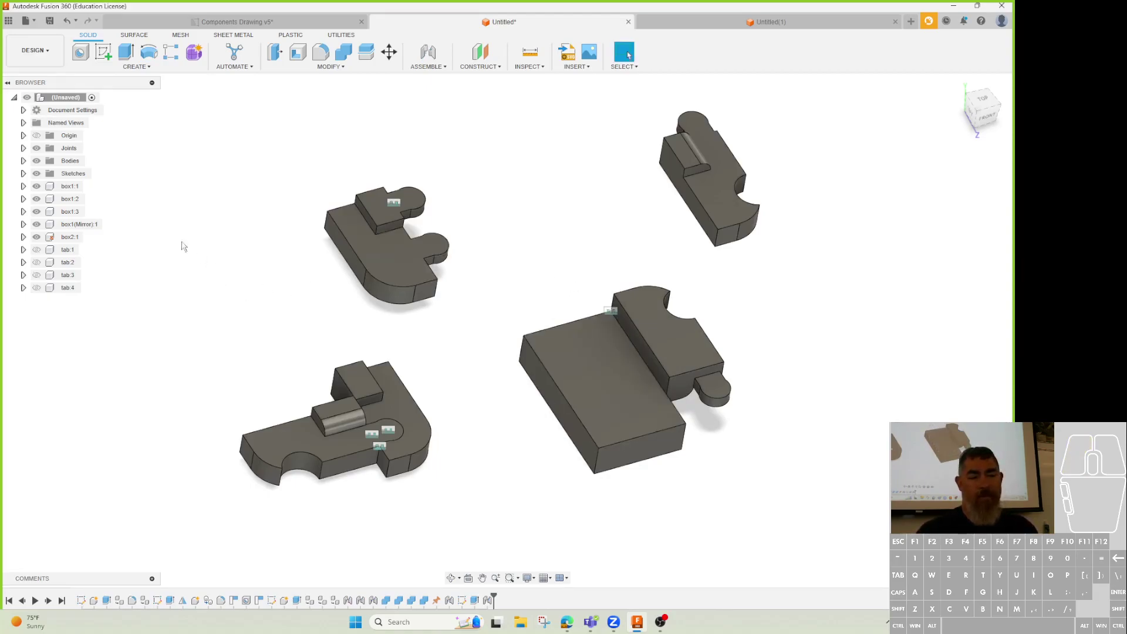
pyautogui.click(623, 161)
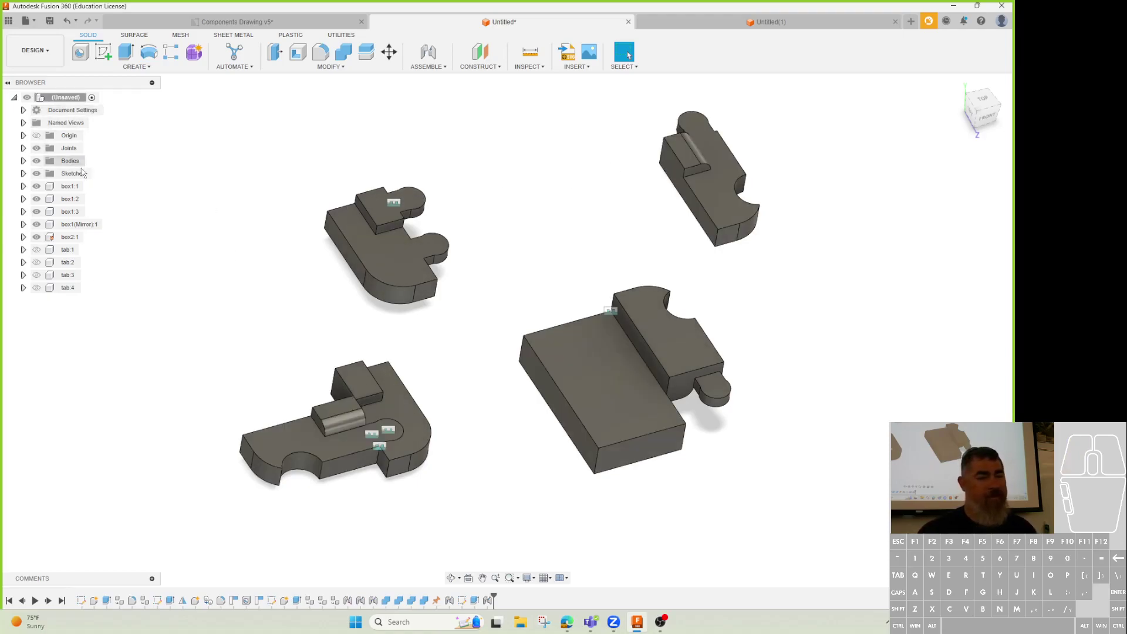
# - Switch to the empty Untitled(1) design and sketch a rectangle from the origin on the horizontal plane
pyautogui.click(788, 24)
pyautogui.click(103, 52)
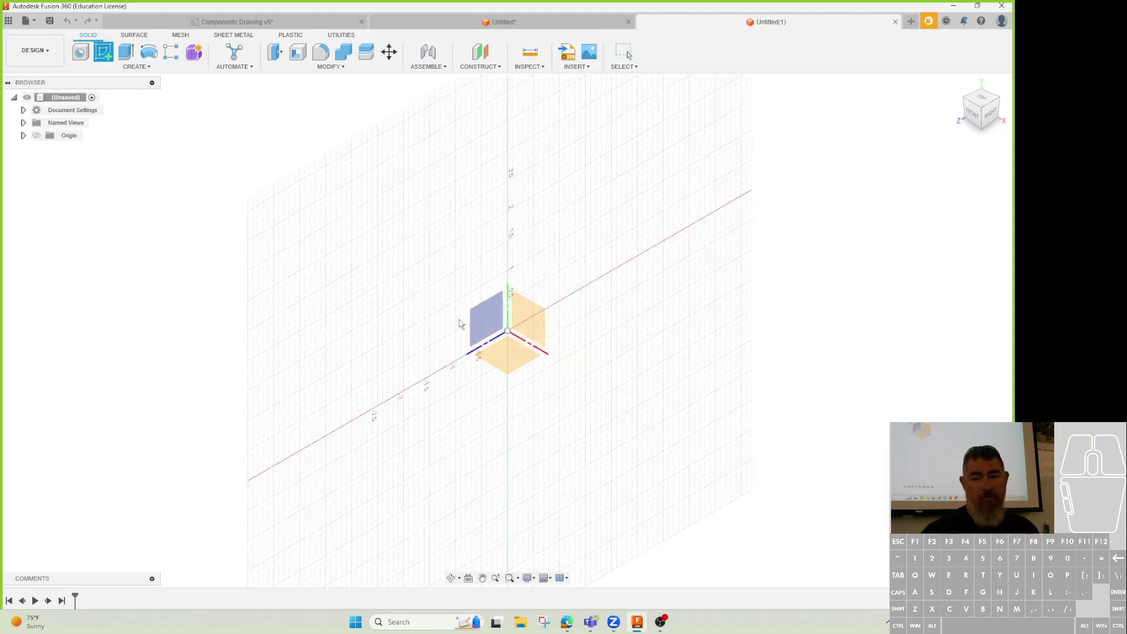
pyautogui.click(499, 364)
pyautogui.press('r')
pyautogui.click(507, 330)
pyautogui.click(440, 427)
pyautogui.click(757, 56)
# - Extrude the rectangle upward into a solid block in the Untitled(1) design
pyautogui.click(126, 52)
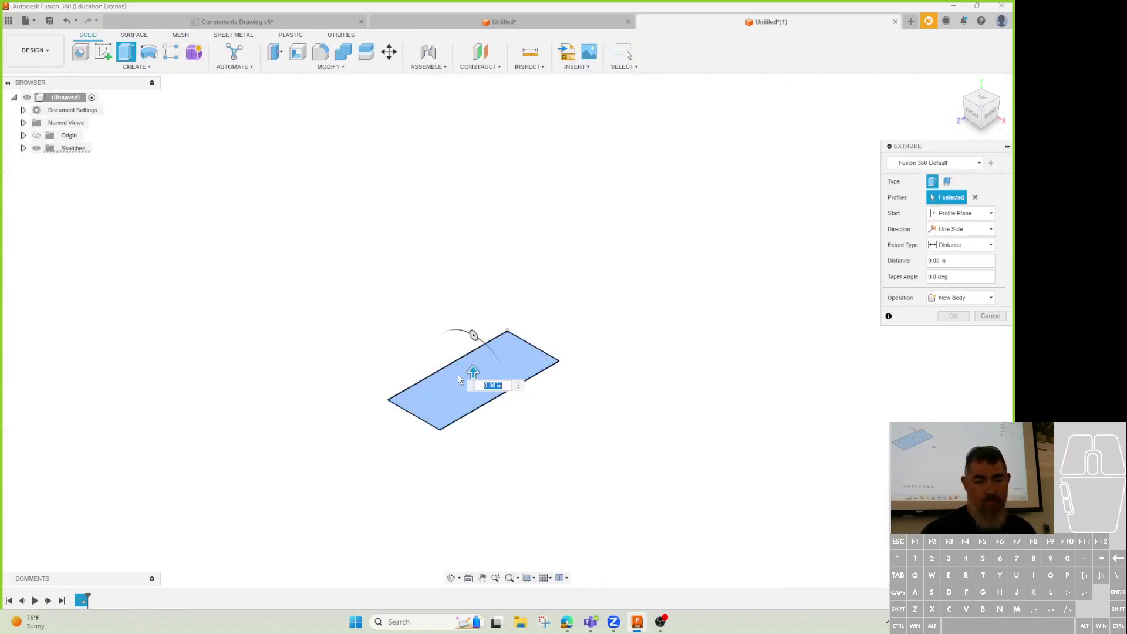
pyautogui.moveTo(474, 368); pyautogui.dragTo(471, 345)
pyautogui.press('Return')
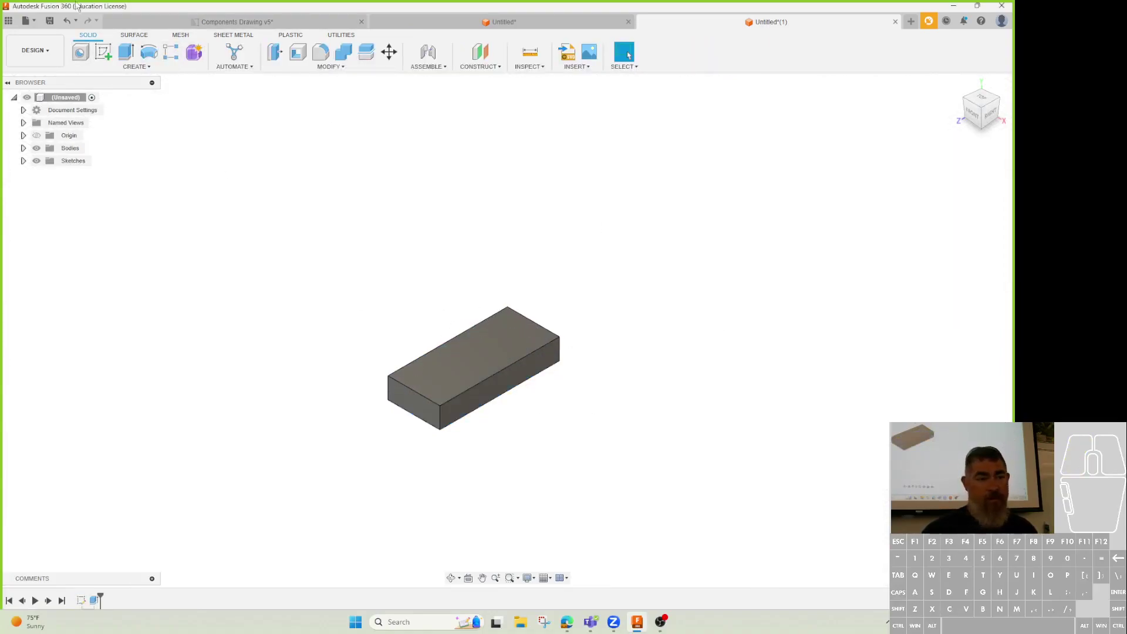
# - Sketch a circle on the horizontal plane beside the block
pyautogui.click(516, 358)
pyautogui.press('c')
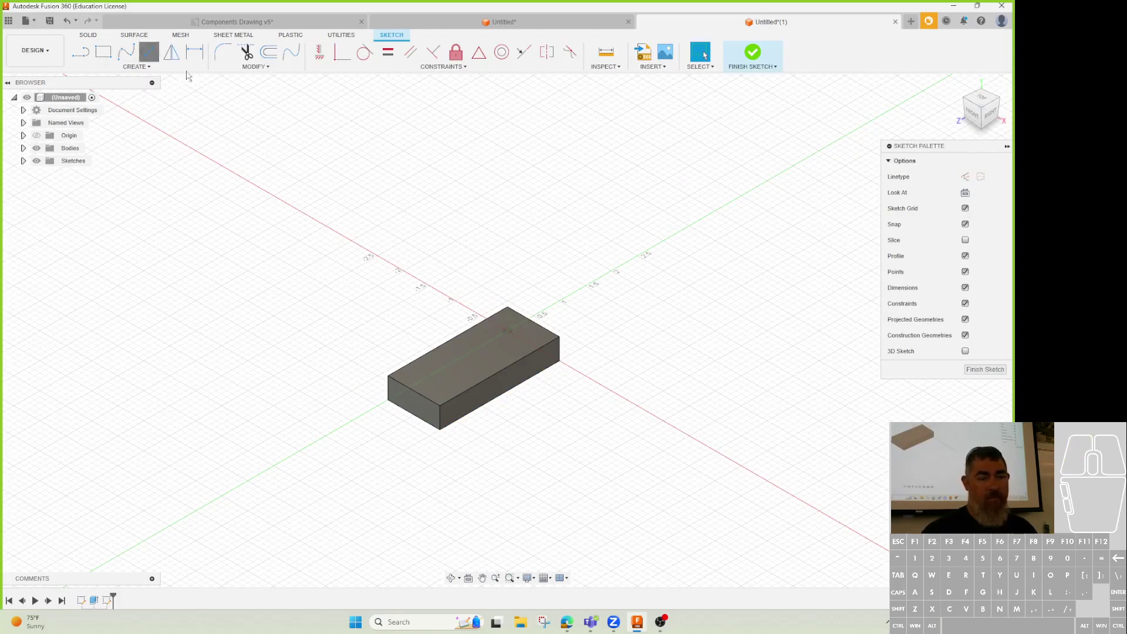
pyautogui.click(669, 334)
pyautogui.click(680, 361)
pyautogui.click(752, 51)
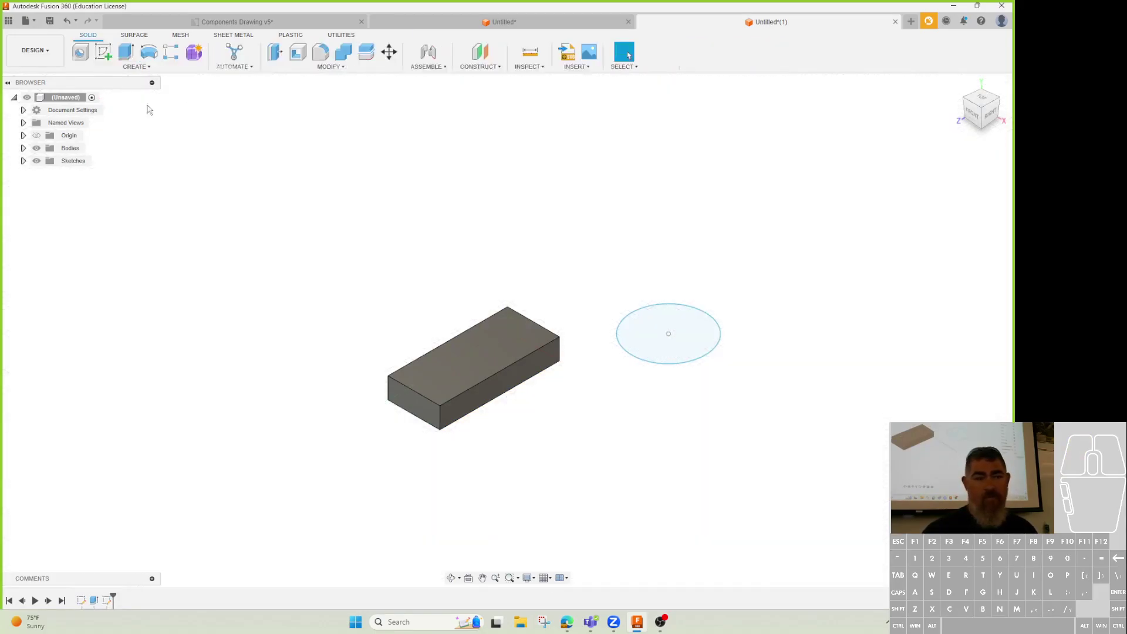
# - Extrude the circle 1.20 in upward as a new cylindrical body
pyautogui.click(126, 53)
pyautogui.click(669, 329)
pyautogui.moveTo(669, 320); pyautogui.dragTo(669, 252)
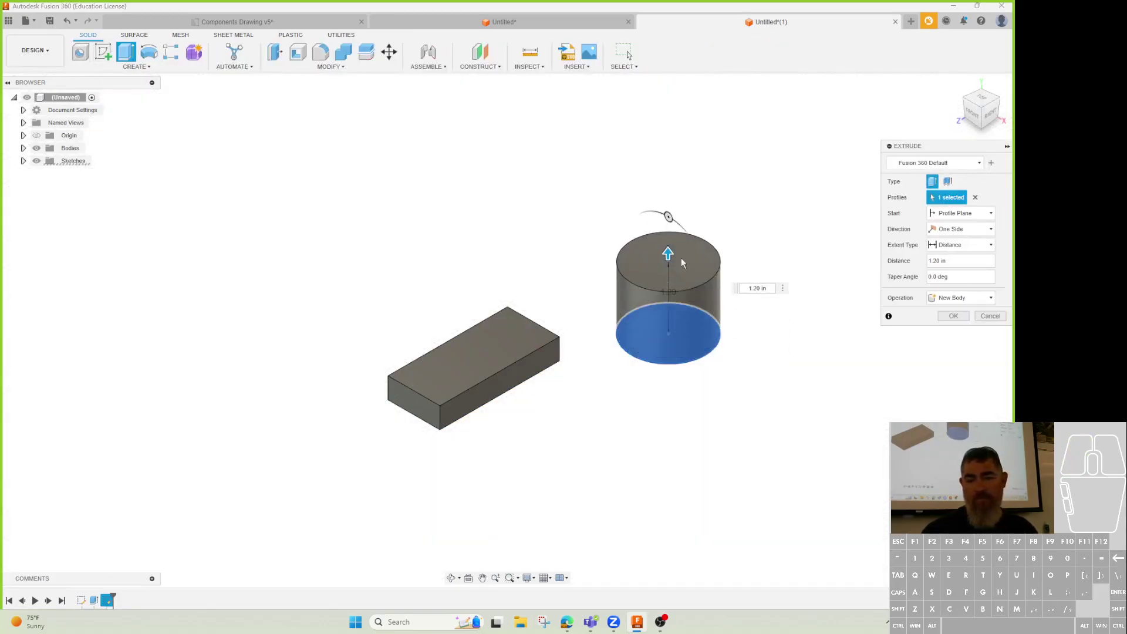
pyautogui.click(952, 316)
# - Try to start a joint in the design that contains only bodies
pyautogui.click(427, 53)
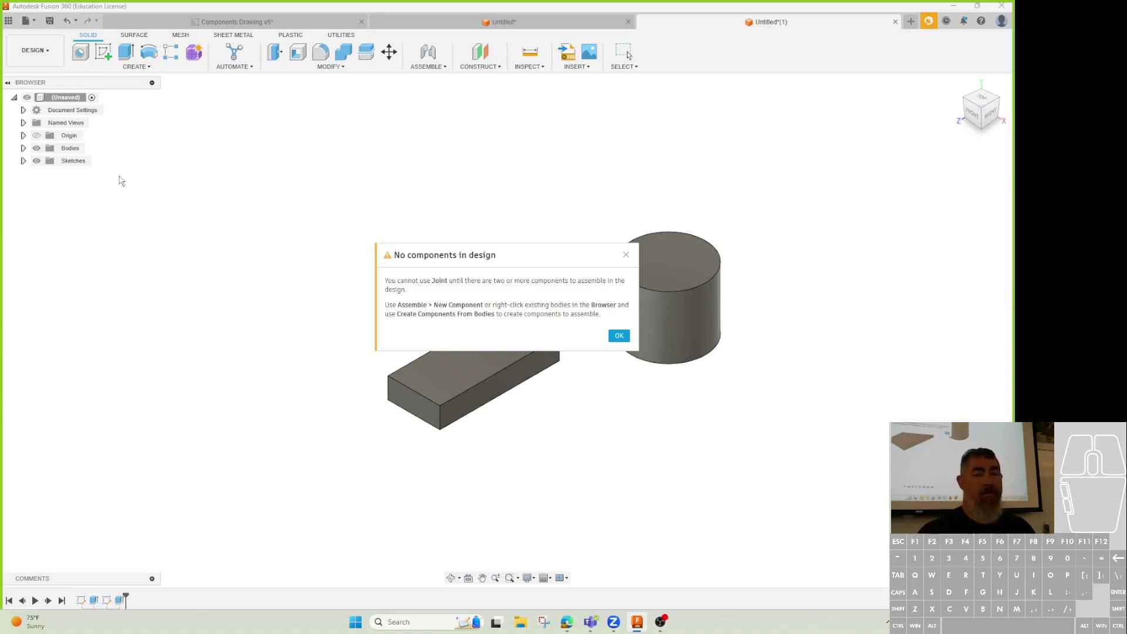
pyautogui.press('Escape')
# - Switch to the Untitled puzzle-piece design and activate the box1:1 component
pyautogui.click(496, 22)
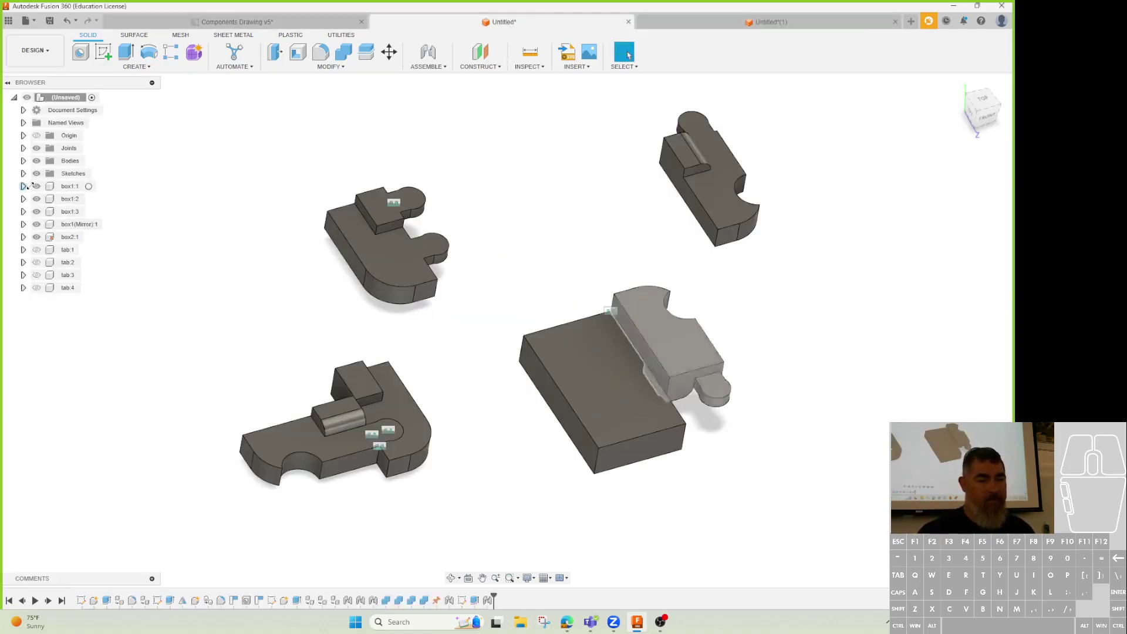
pyautogui.click(69, 186)
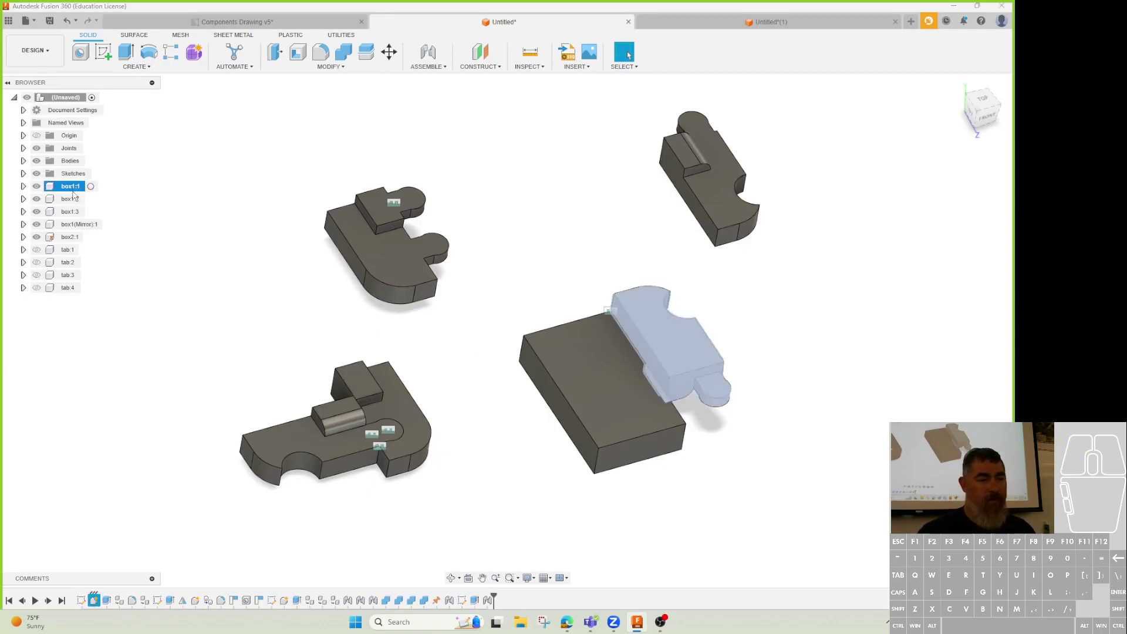
pyautogui.click(90, 187)
pyautogui.click(195, 339)
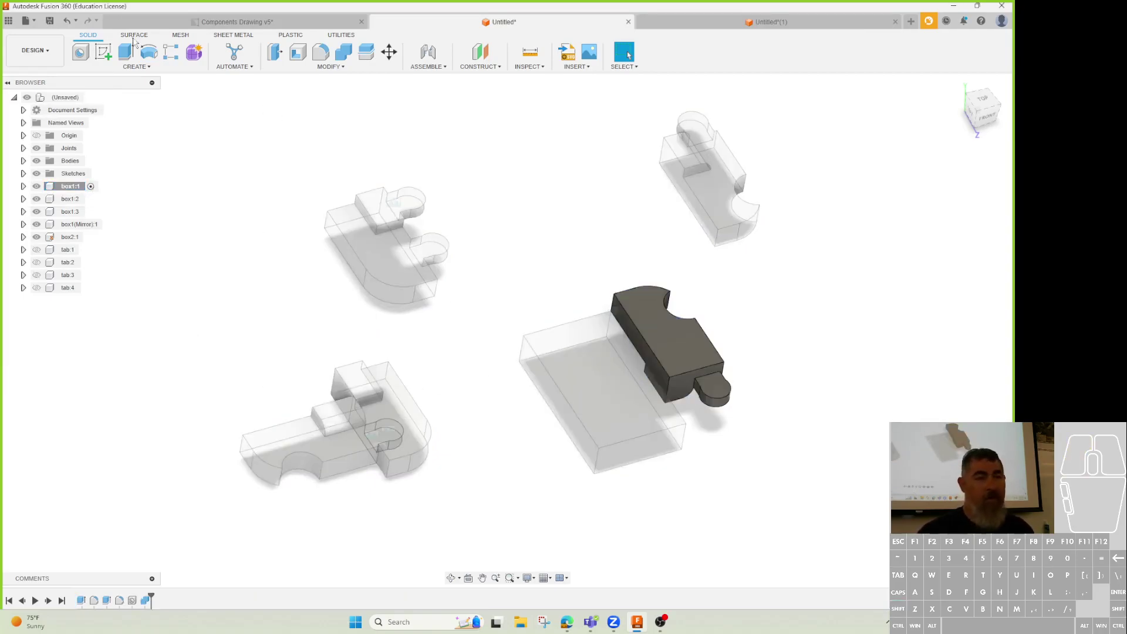
# - Sketch a circle on the top face plane of box1:1, inside its round notch, and finish the sketch
pyautogui.click(103, 52)
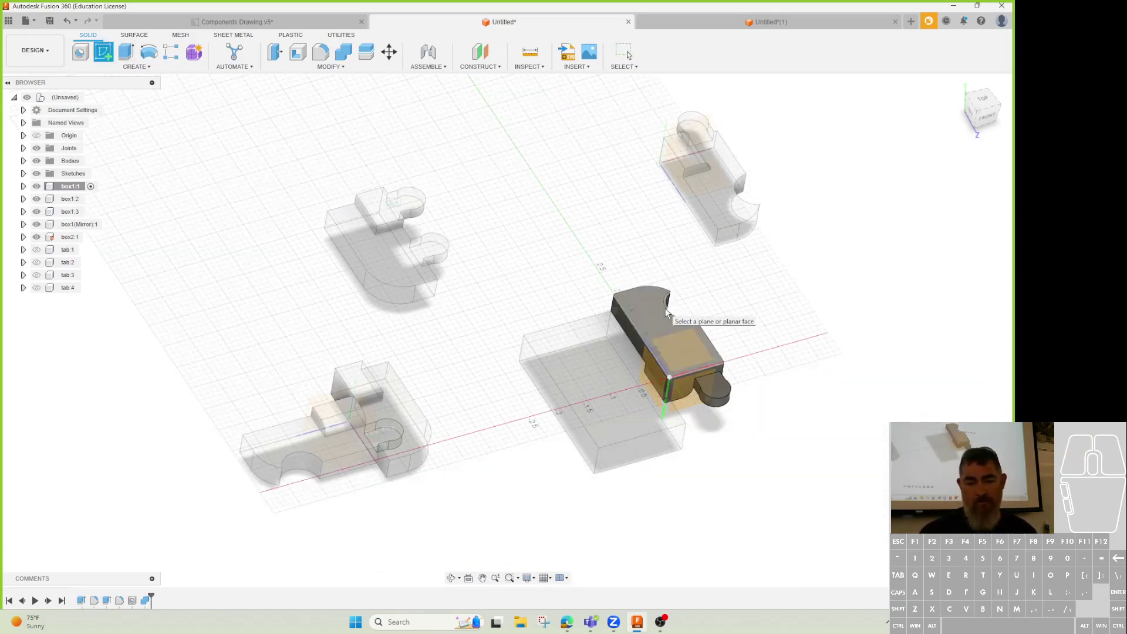
pyautogui.click(661, 323)
pyautogui.press('c')
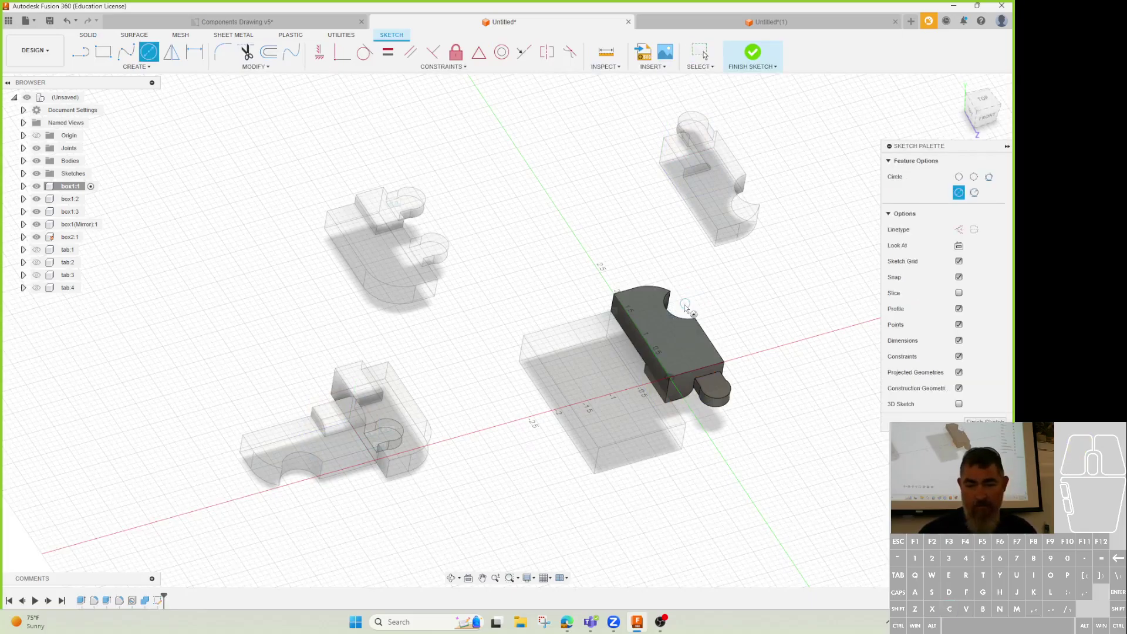
pyautogui.click(704, 300)
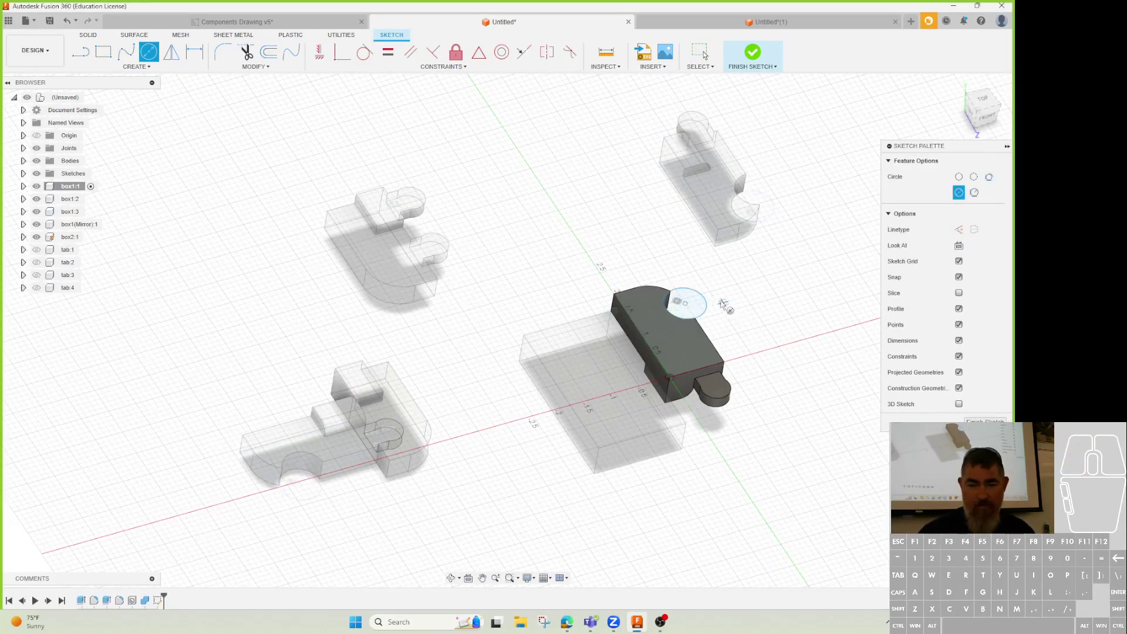
pyautogui.press('Escape')
pyautogui.click(703, 315)
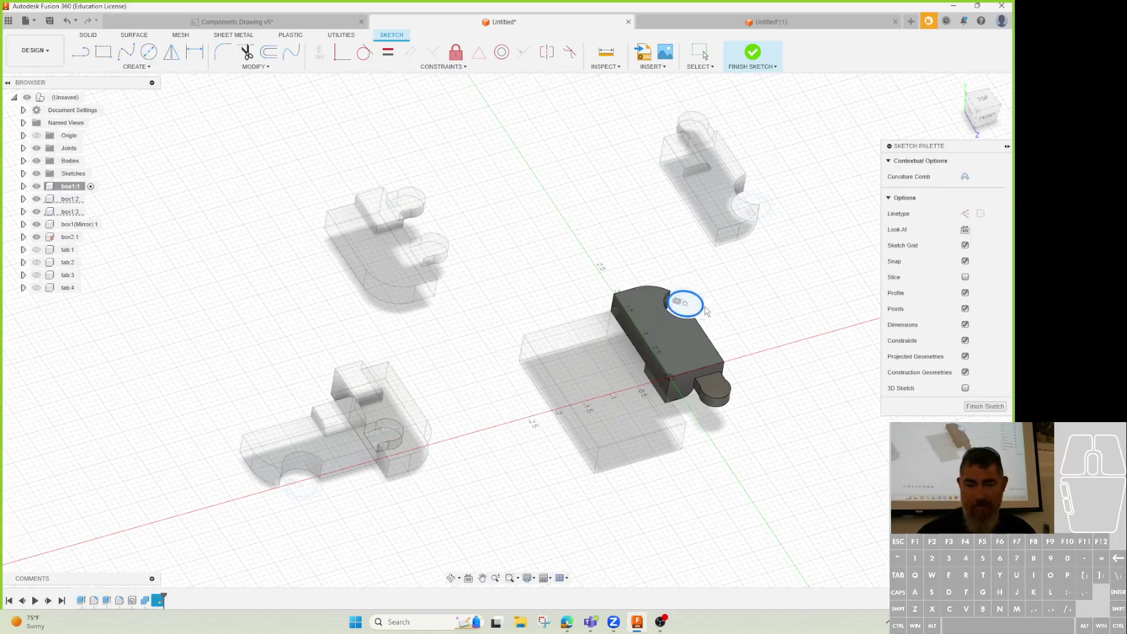
pyautogui.click(753, 52)
# - Extrude the circle by -0.90 in as a new body inside the box1:1 component
pyautogui.click(126, 52)
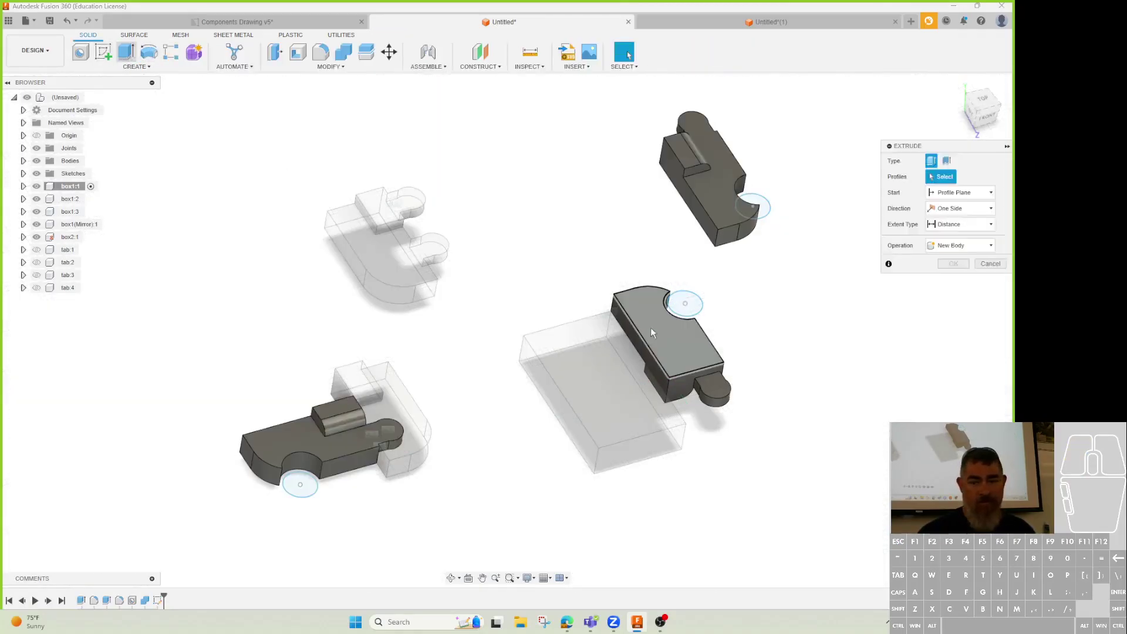
pyautogui.click(685, 300)
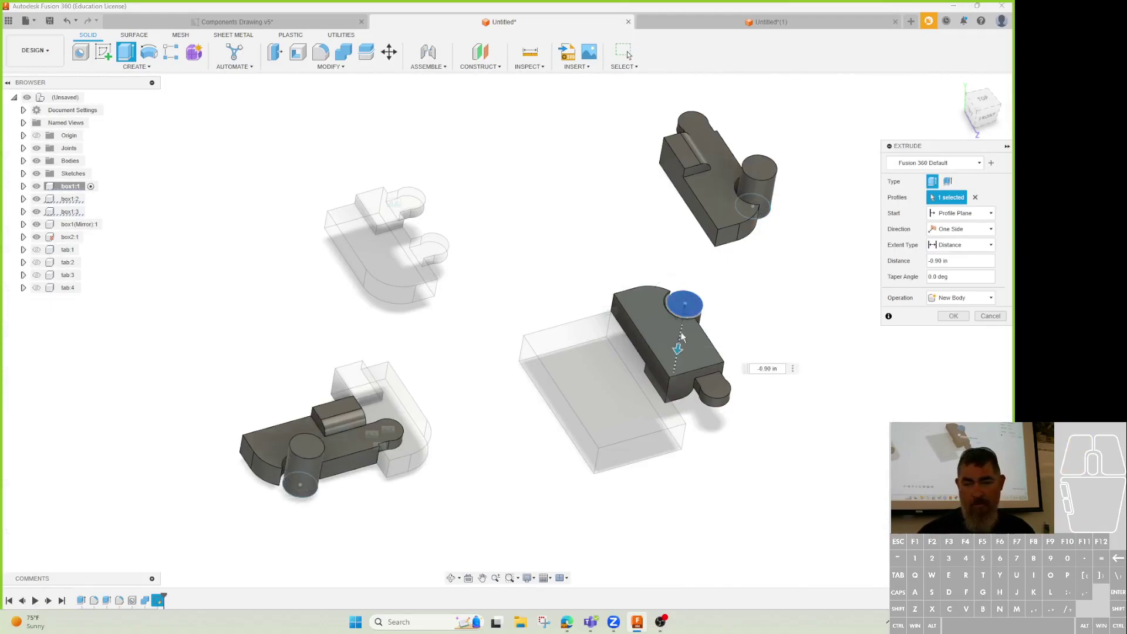
pyautogui.click(953, 316)
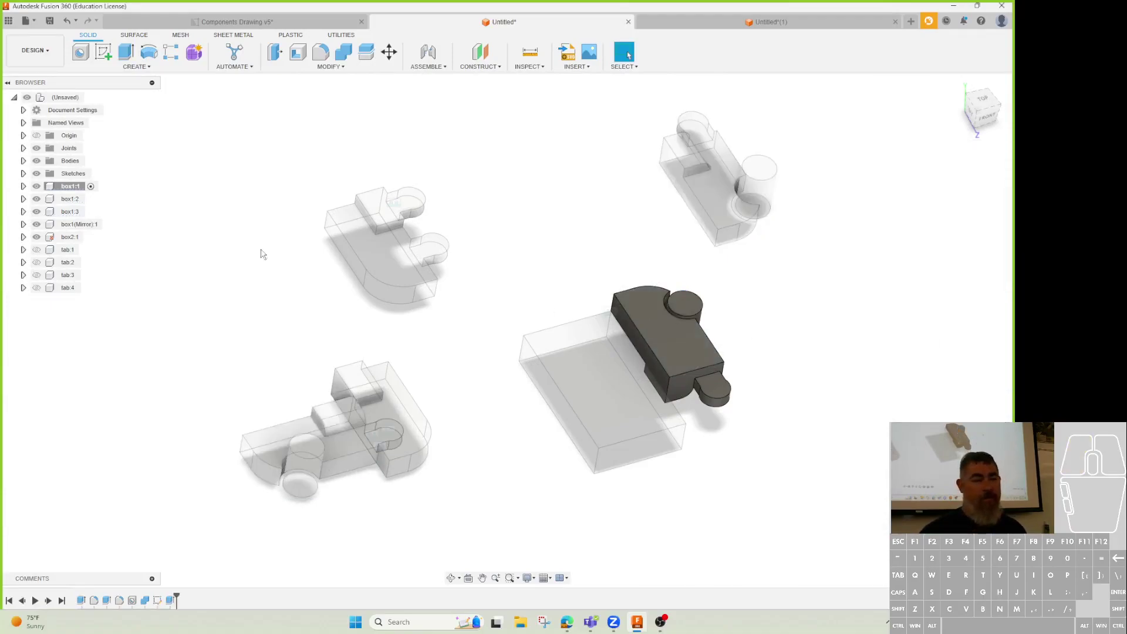
# - Reactivate the top-level assembly and examine the two bodies contained in the box1:1 component
pyautogui.click(89, 98)
pyautogui.click(24, 186)
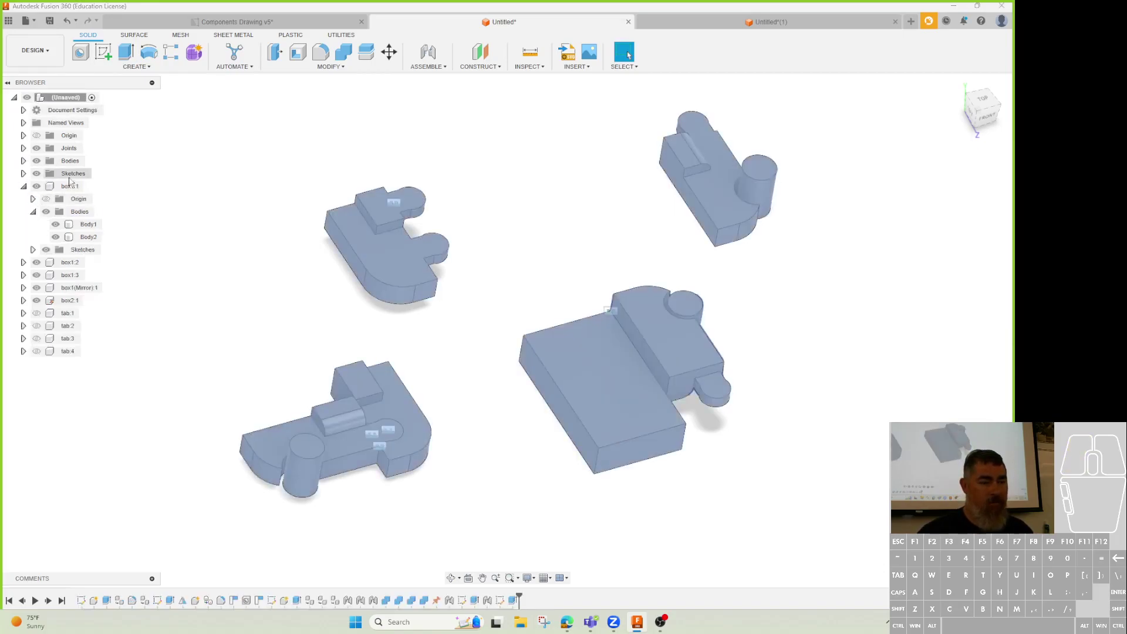
pyautogui.doubleClick(69, 186)
pyautogui.click(89, 237)
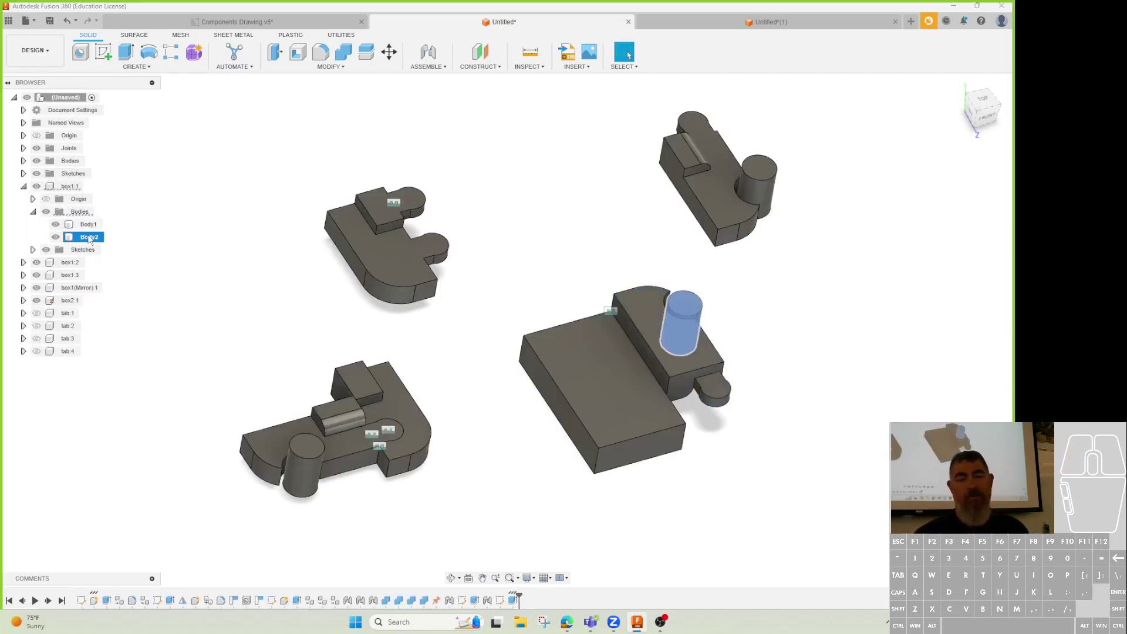
pyautogui.click(88, 224)
pyautogui.click(151, 243)
pyautogui.keyDown('shift'); pyautogui.moveTo(171, 297); pyautogui.dragTo(146, 287, button='middle'); pyautogui.keyUp('shift')
pyautogui.click(62, 186)
pyautogui.click(23, 186)
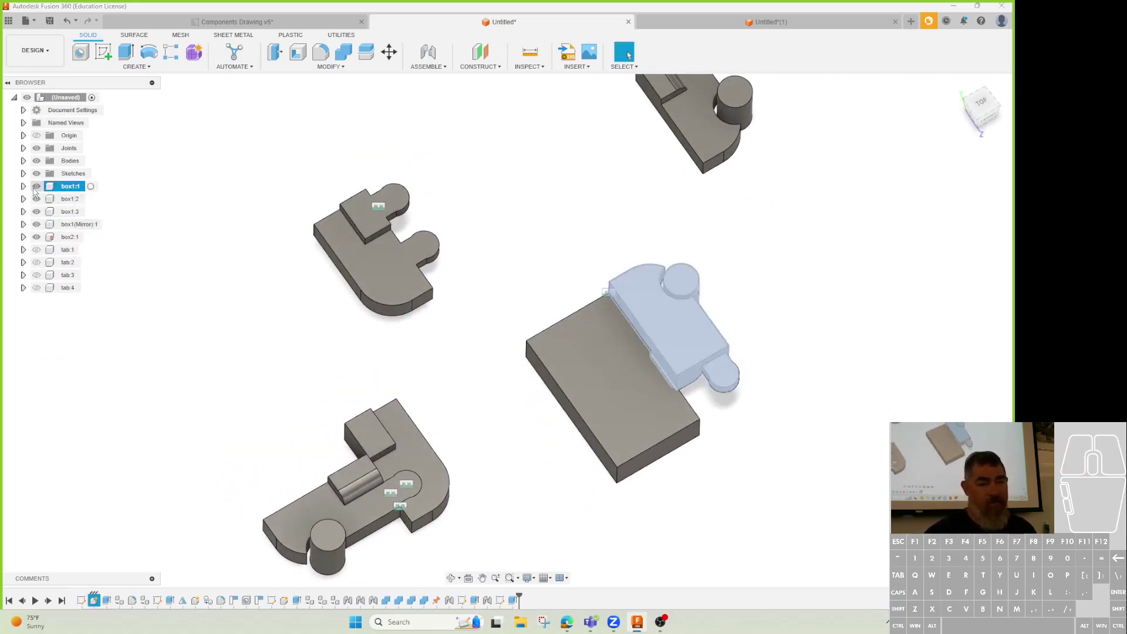
# - Move the unjointed box1:3 piece around freely together with its new cylinder
pyautogui.click(831, 351)
pyautogui.keyDown('shift'); pyautogui.moveTo(799, 330); pyautogui.dragTo(794, 308, button='middle'); pyautogui.keyUp('shift')
pyautogui.moveTo(818, 316); pyautogui.dragTo(848, 276)
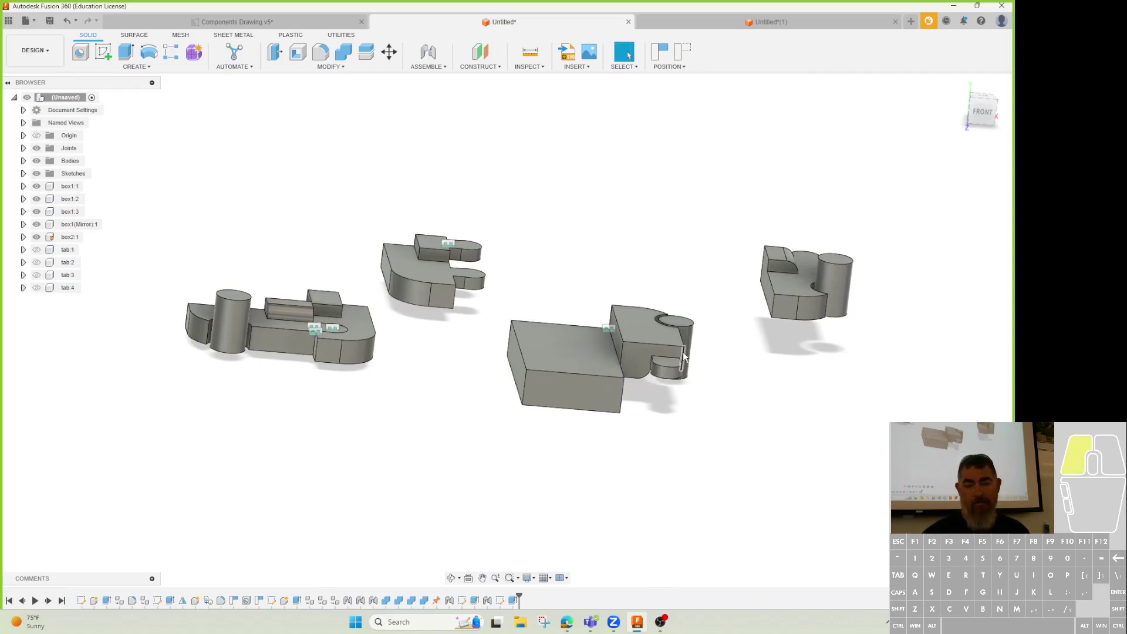
pyautogui.keyDown('shift'); pyautogui.moveTo(682, 356); pyautogui.dragTo(669, 419, button='middle'); pyautogui.keyUp('shift')
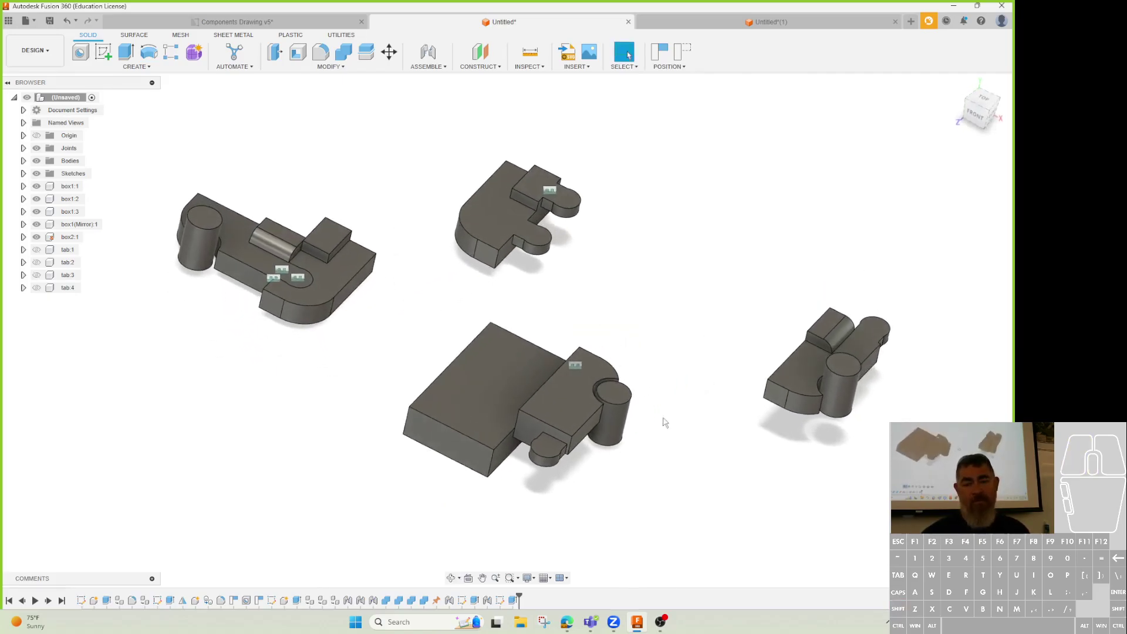
pyautogui.moveTo(845, 405); pyautogui.dragTo(787, 306)
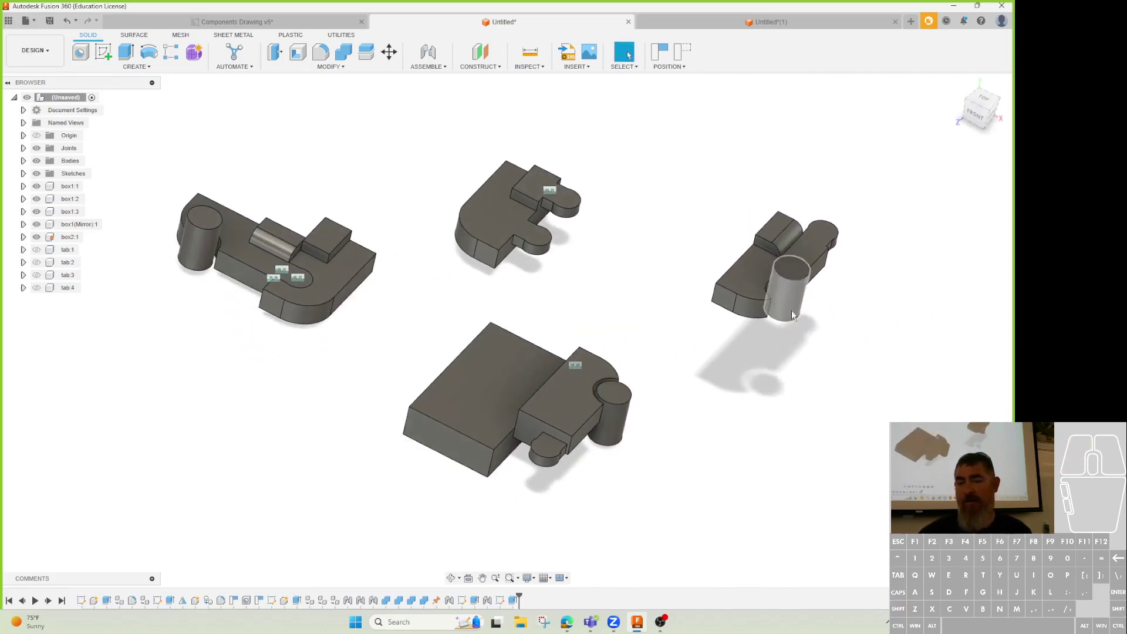
pyautogui.keyDown('shift'); pyautogui.moveTo(788, 305); pyautogui.dragTo(833, 317, button='middle'); pyautogui.keyUp('shift')
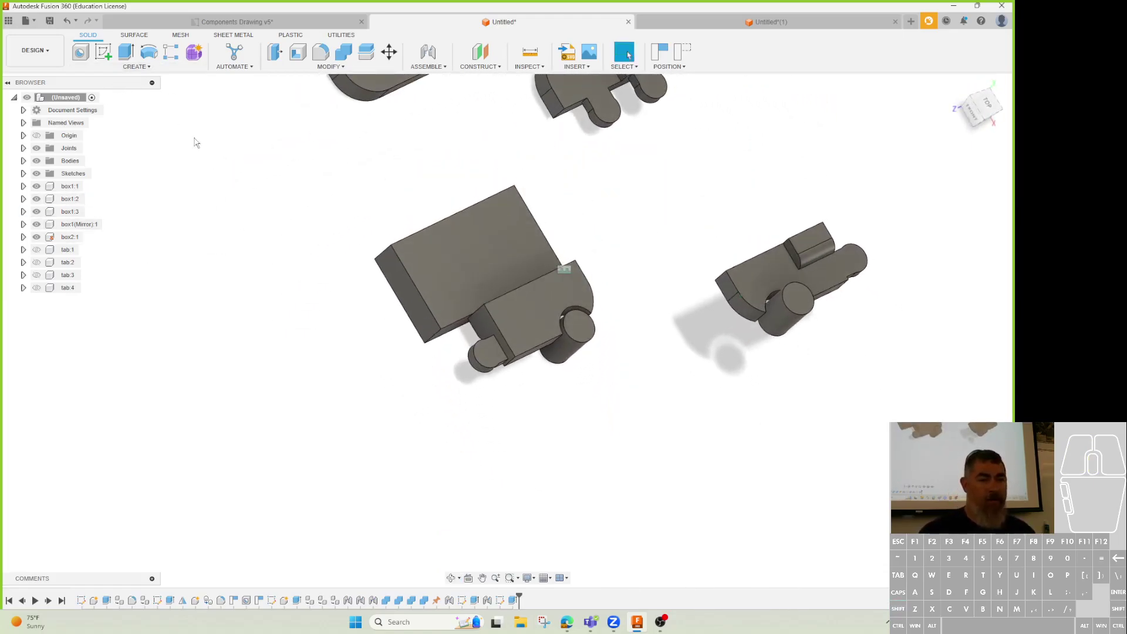
# - Try moving only the cylinder body of box1:3 by 0.50 in along X, and revert the piece to its original position
pyautogui.press('m')
pyautogui.click(974, 161)
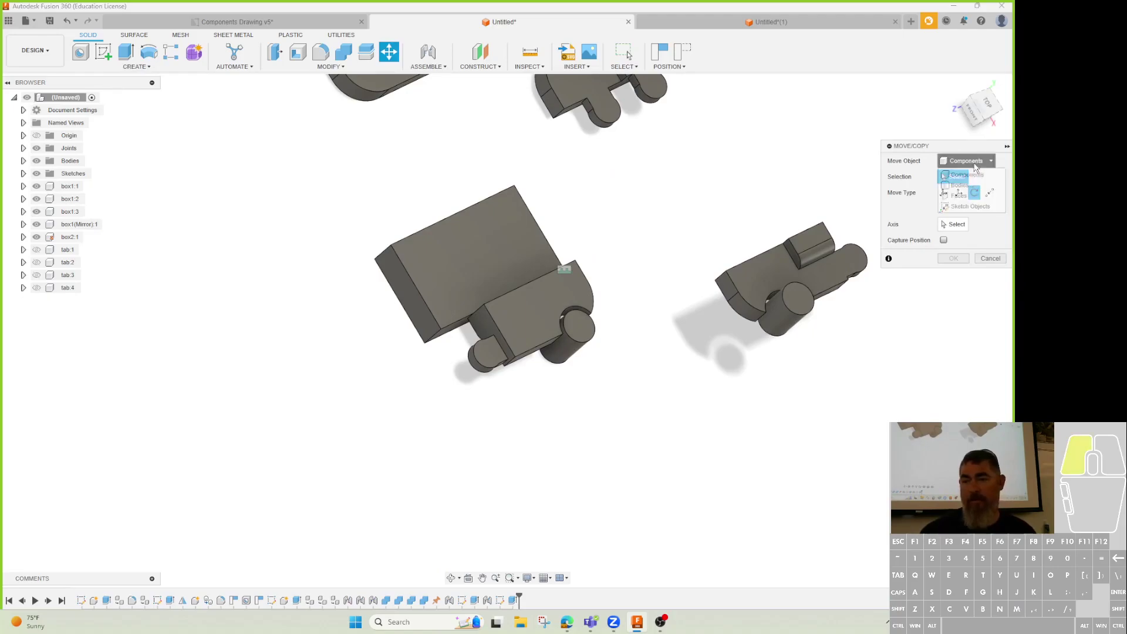
pyautogui.click(960, 185)
pyautogui.click(785, 306)
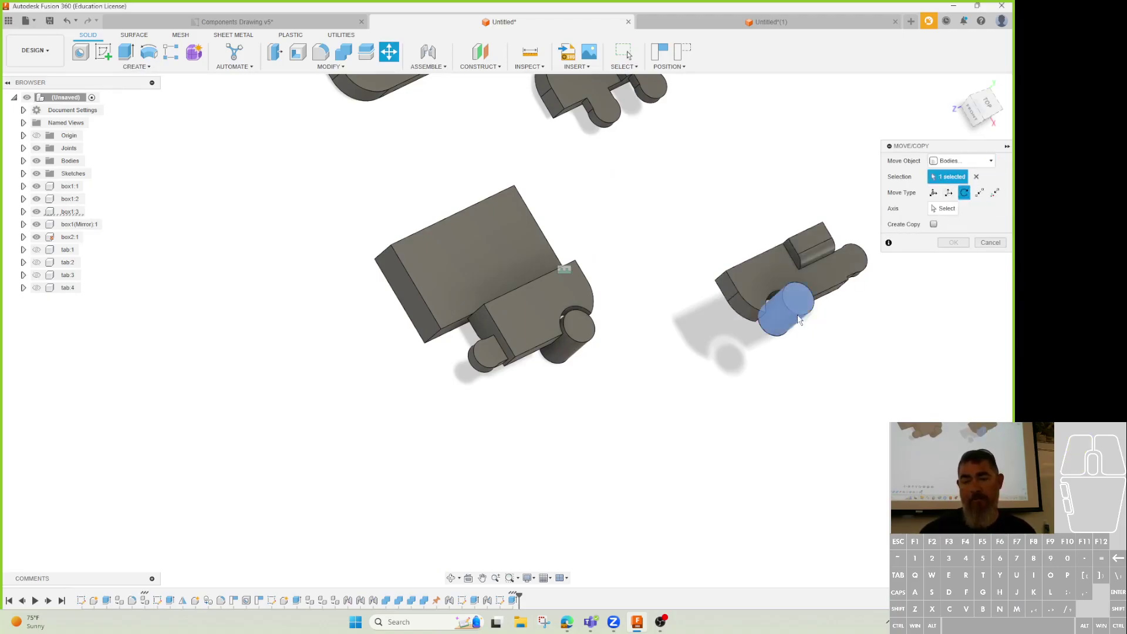
pyautogui.click(933, 192)
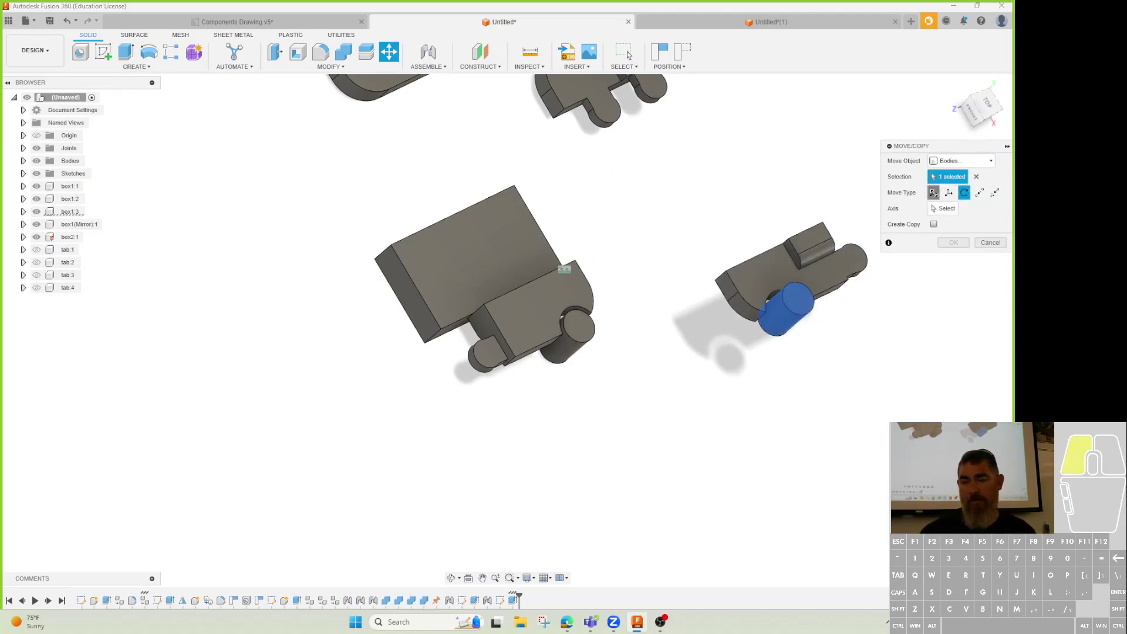
pyautogui.moveTo(799, 340); pyautogui.dragTo(785, 365)
pyautogui.scroll(-2, 725, 388)
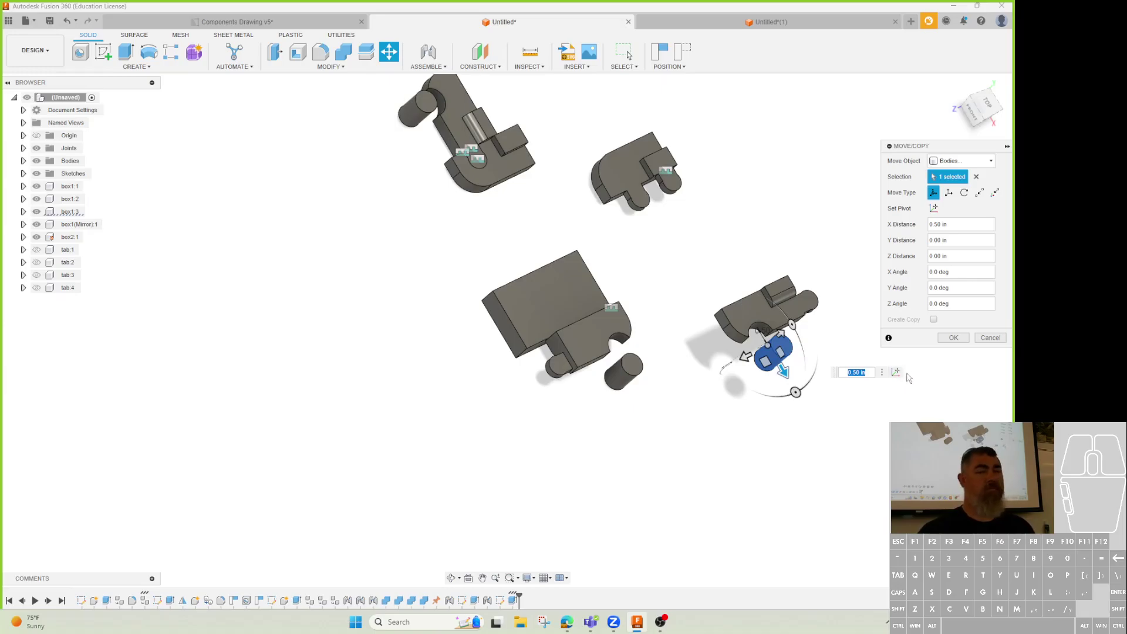
pyautogui.click(990, 339)
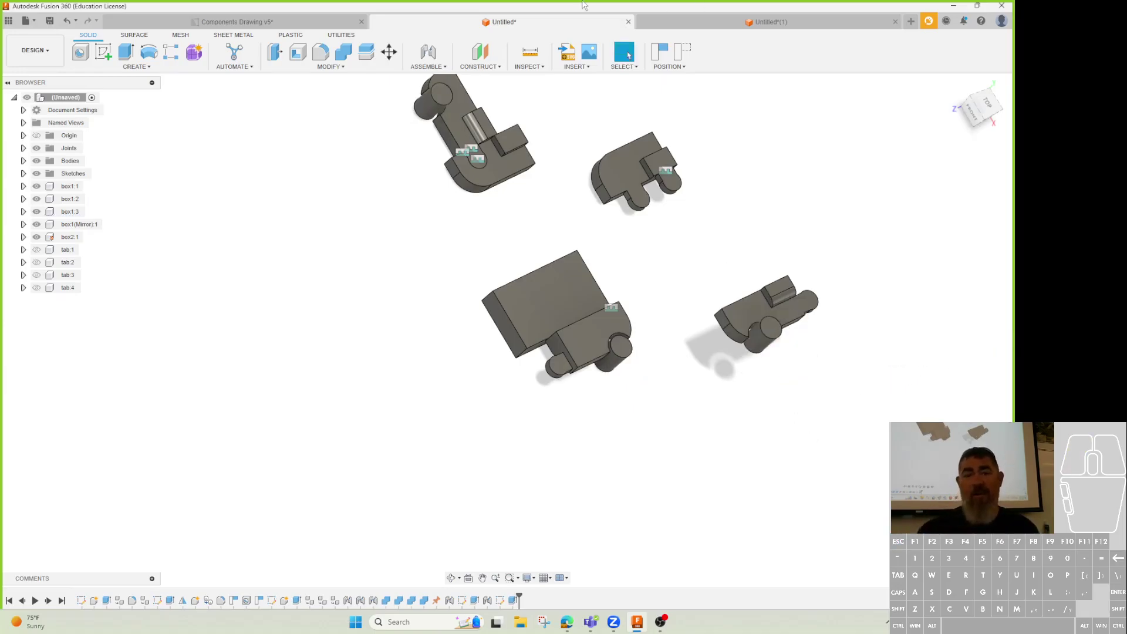
pyautogui.click(682, 52)
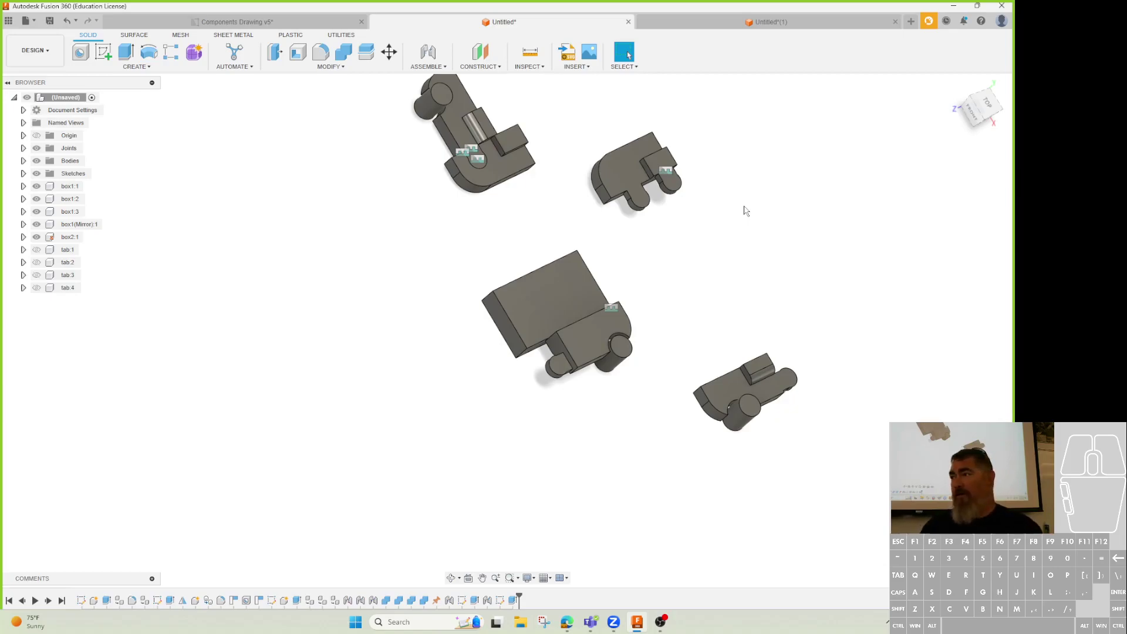
pyautogui.keyDown('shift'); pyautogui.moveTo(859, 416); pyautogui.dragTo(898, 385, button='middle'); pyautogui.keyUp('shift')
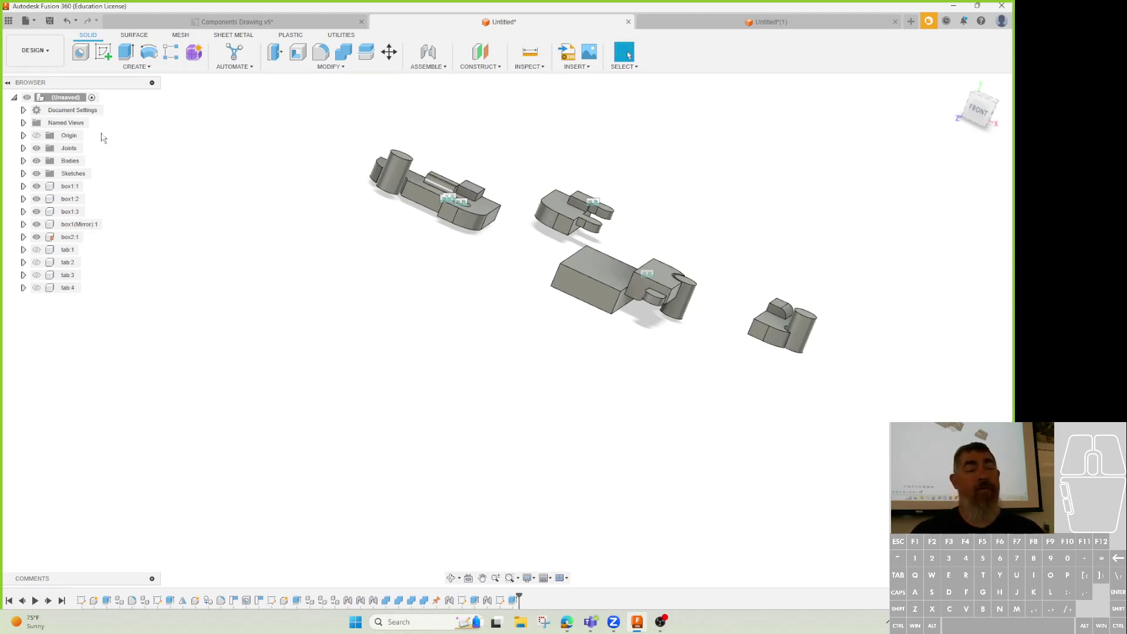
# - Show the project's stored designs and save the current design as Untitled in the CADD-10 folder
pyautogui.click(8, 20)
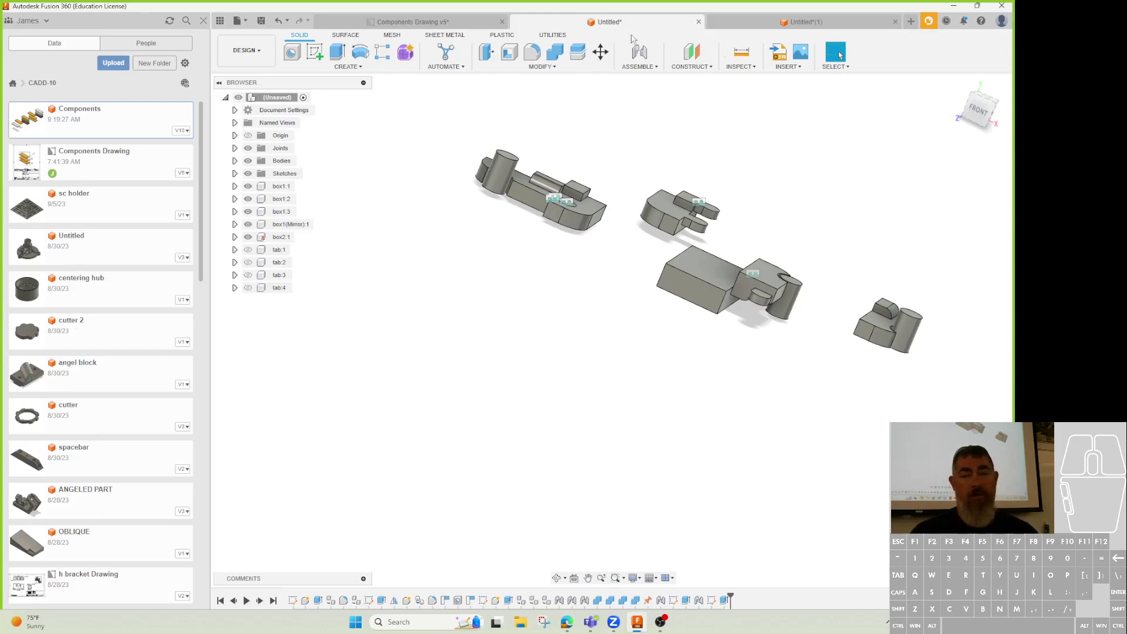
pyautogui.moveTo(63, 330); pyautogui.dragTo(614, 405)
pyautogui.click(616, 332)
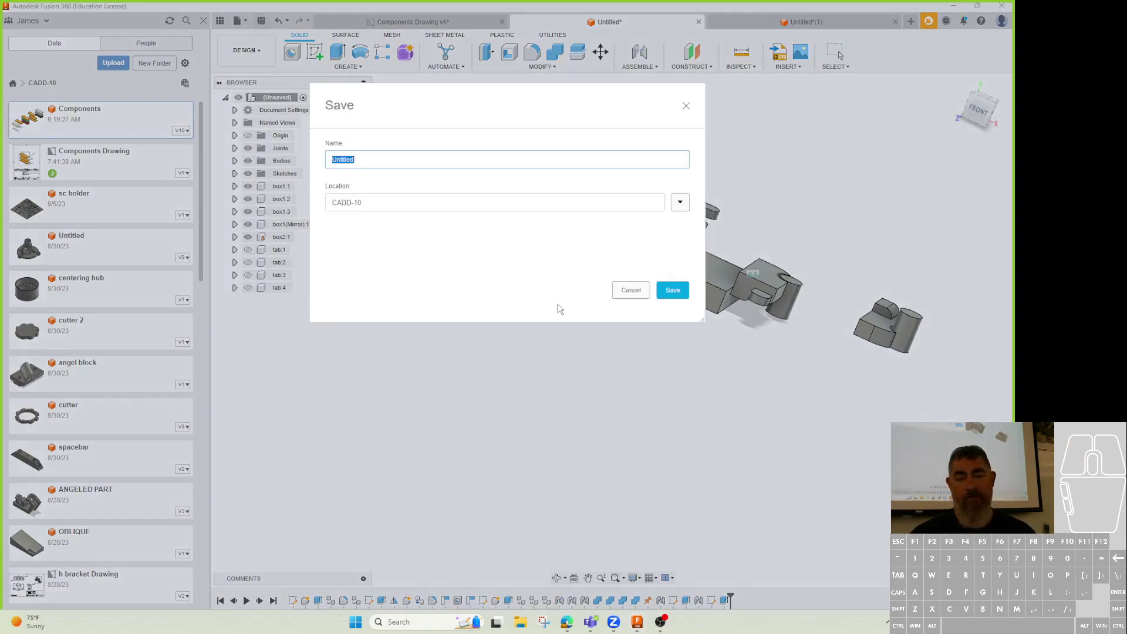
pyautogui.click(672, 290)
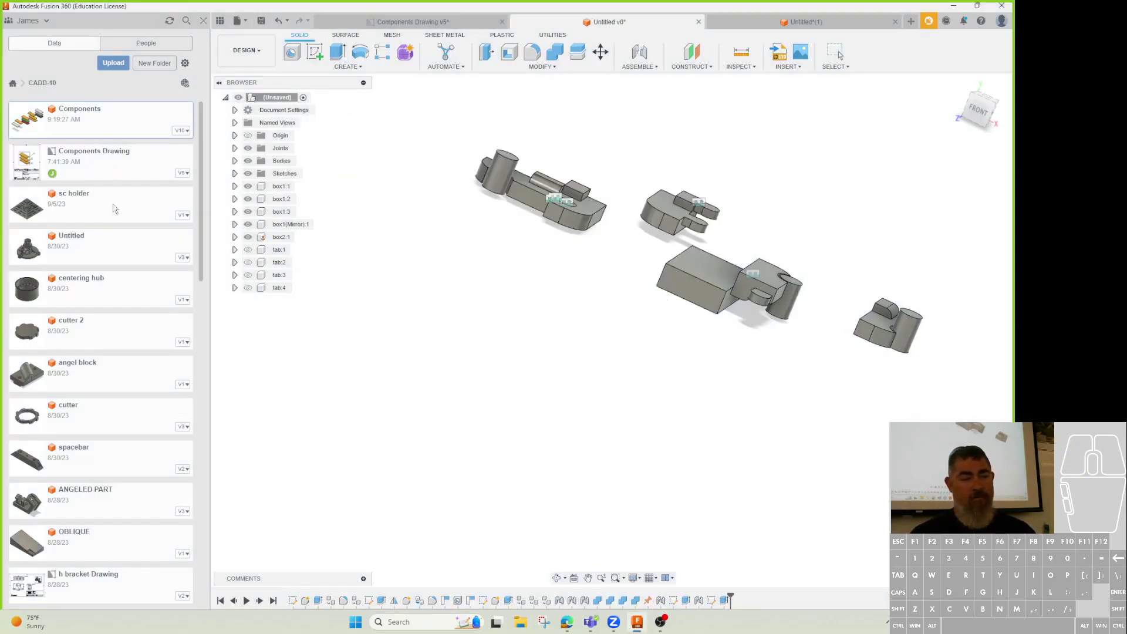
# - Insert the stored Untitled v3 flanged part as a linked component, offset -7.544 in along Z behind the puzzle pieces
pyautogui.moveTo(82, 243); pyautogui.dragTo(662, 407)
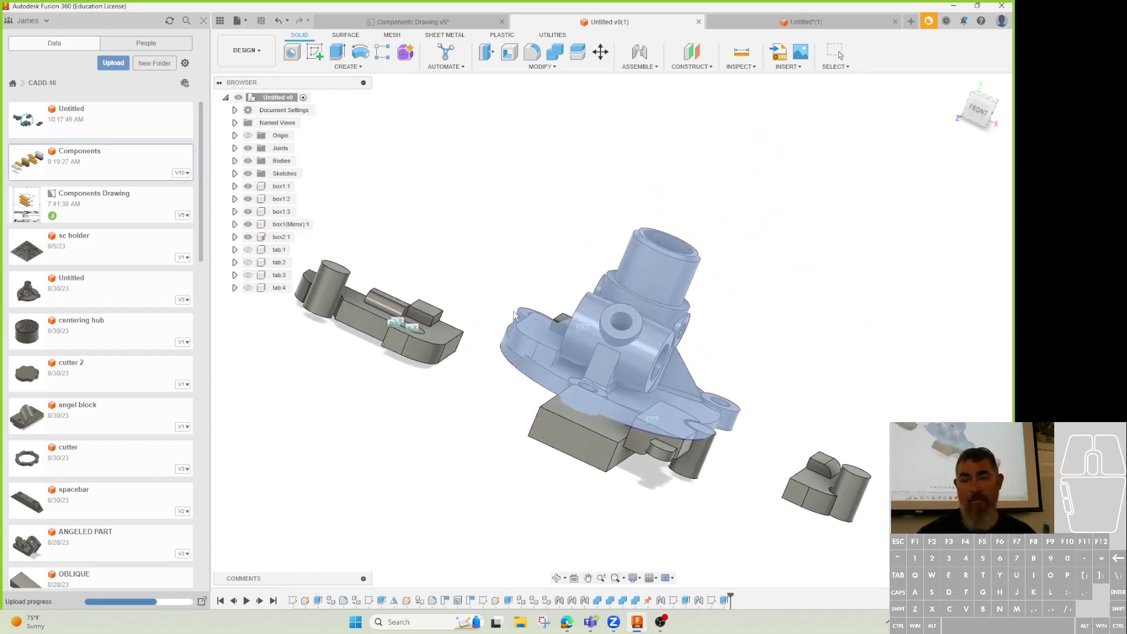
pyautogui.keyDown('shift'); pyautogui.moveTo(514, 315); pyautogui.dragTo(650, 385, button='middle'); pyautogui.keyUp('shift')
pyautogui.moveTo(650, 388); pyautogui.dragTo(800, 307)
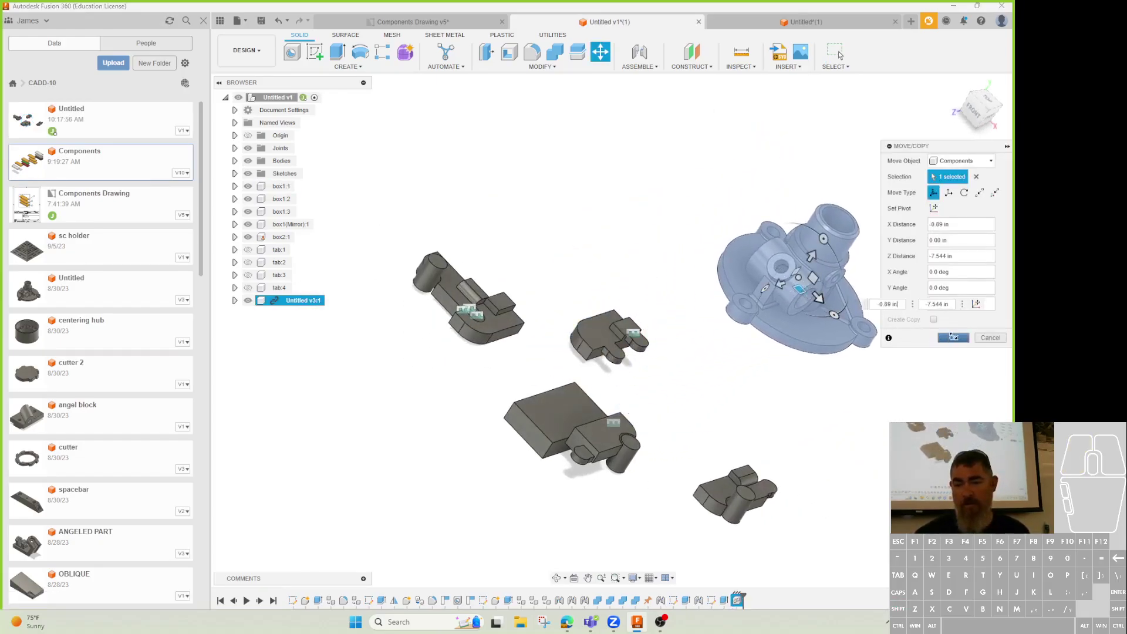
pyautogui.click(952, 337)
# - Insert the cutter design as a linked component, offset 7.007 in along X and -6.879 in along Z
pyautogui.keyDown('shift'); pyautogui.moveTo(622, 282); pyautogui.dragTo(646, 353, button='middle'); pyautogui.keyUp('shift')
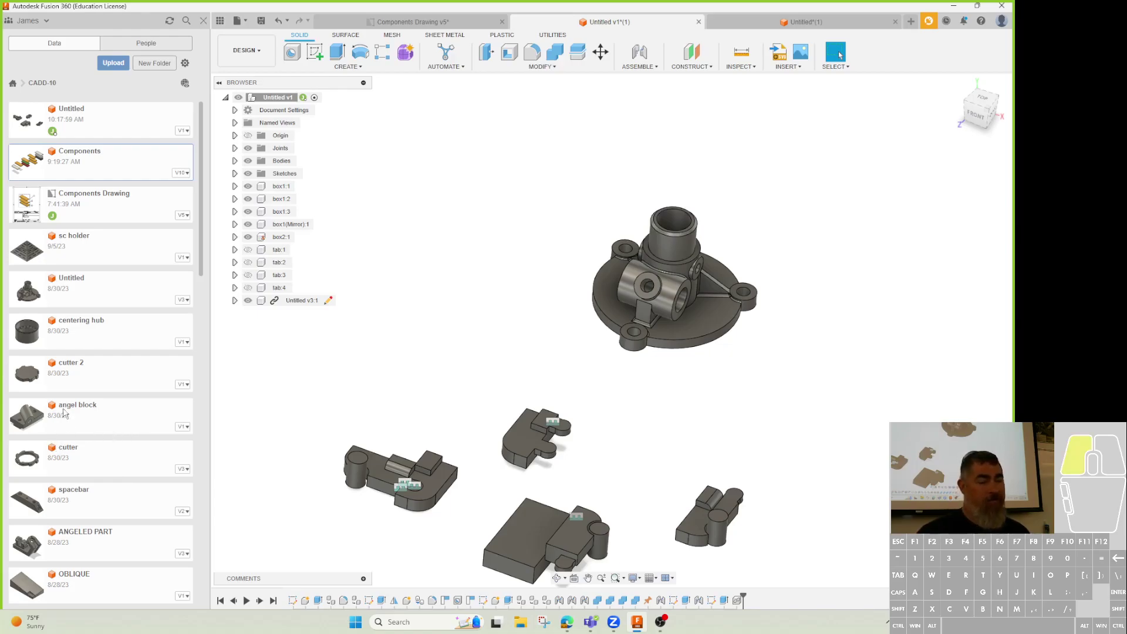
pyautogui.moveTo(38, 456); pyautogui.dragTo(505, 195)
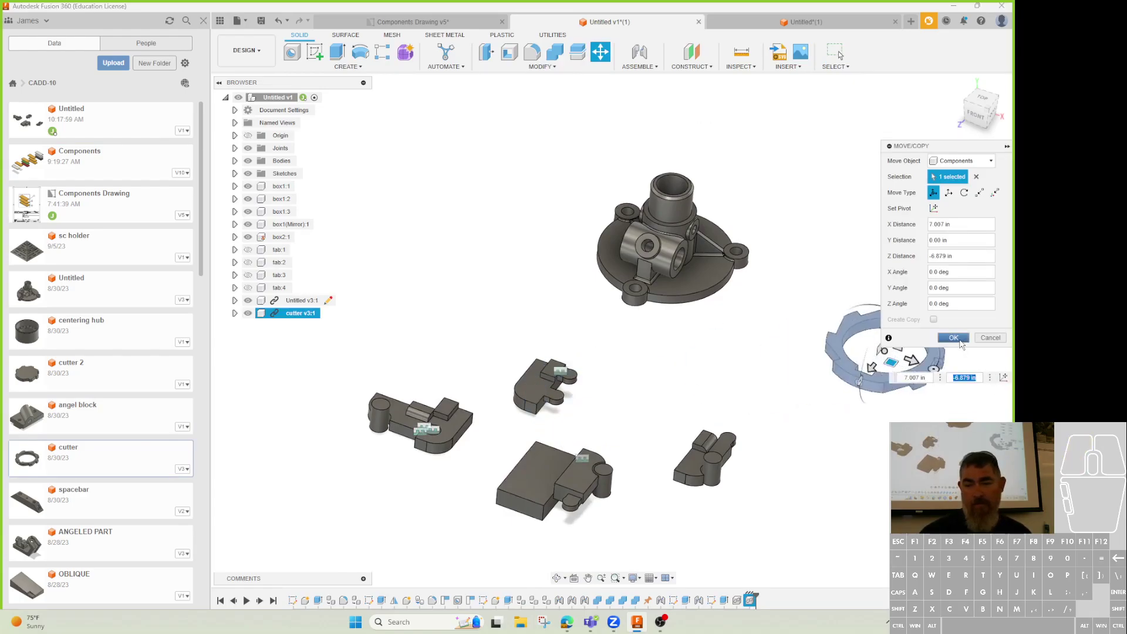
pyautogui.click(953, 337)
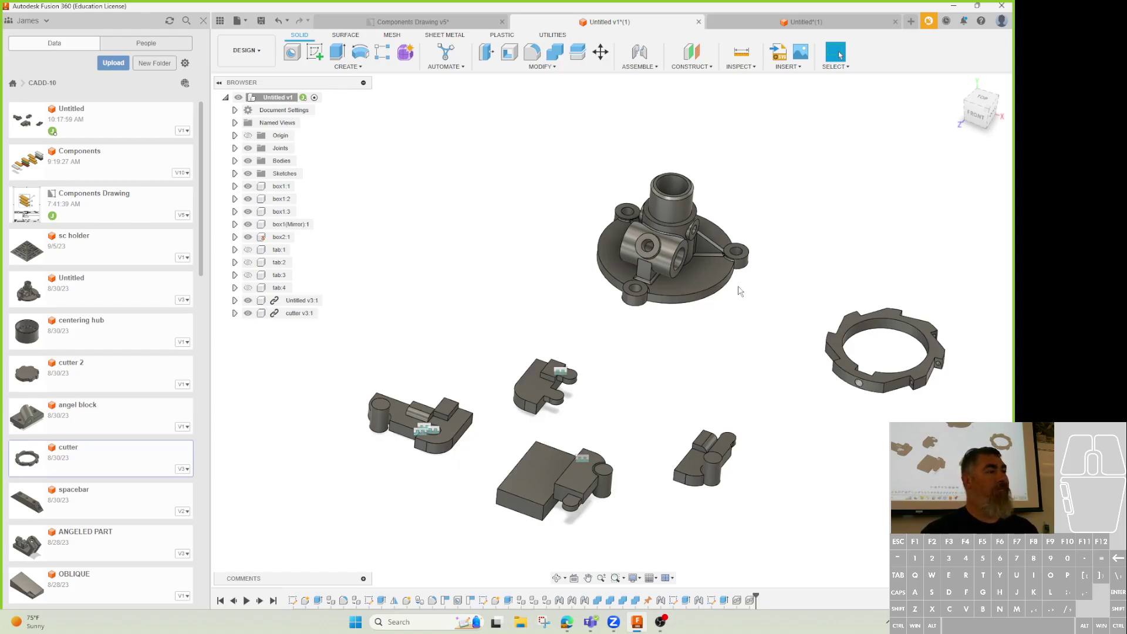
pyautogui.rightClick(290, 313)
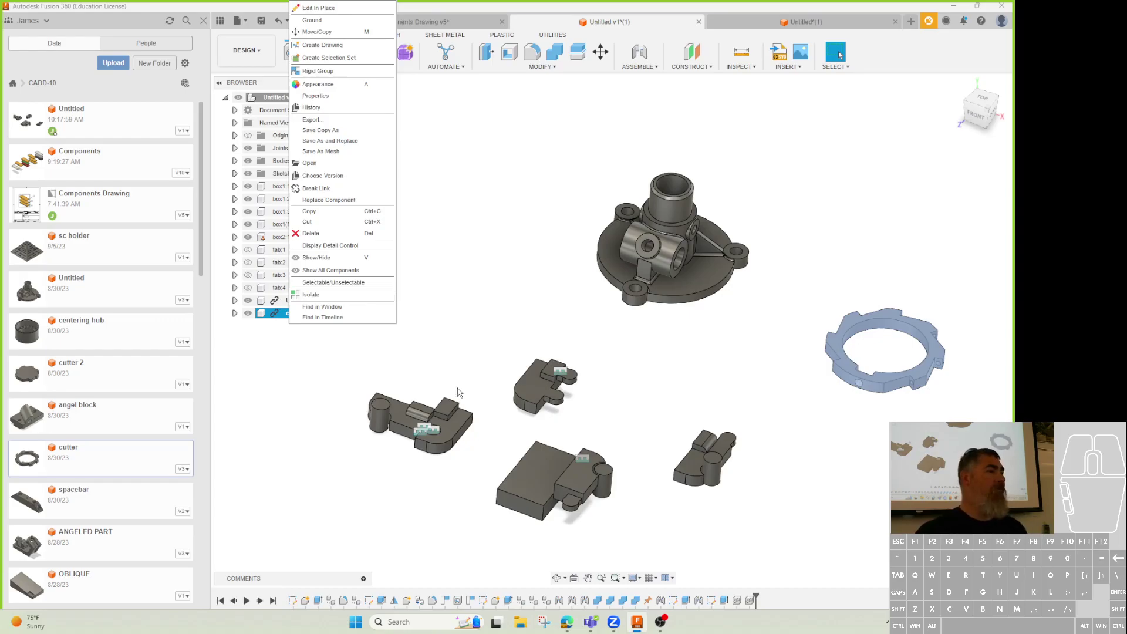
pyautogui.click(294, 317)
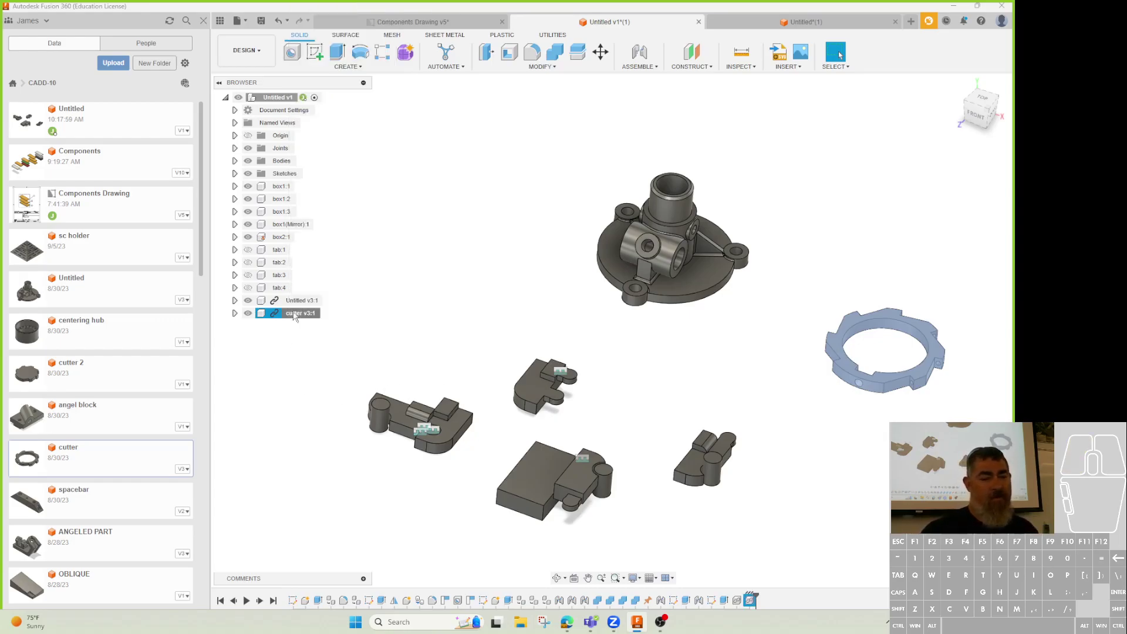
# - Insert the SCREW design as a linked component at its default position beside the two-tabbed puzzle piece
pyautogui.scroll(-5, 77, 486)
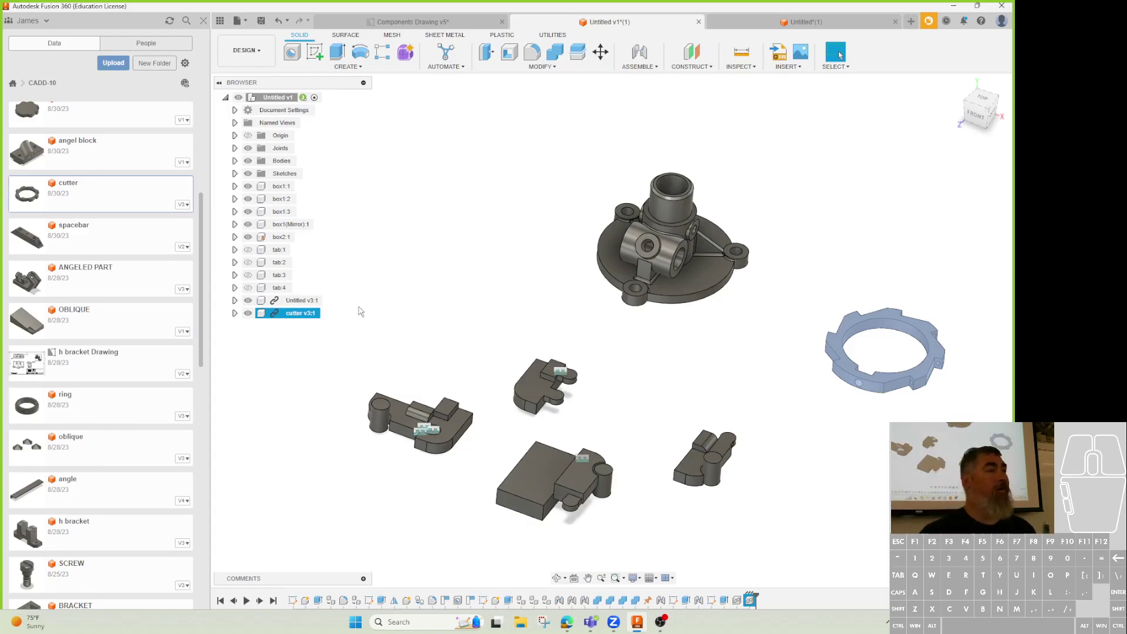
pyautogui.moveTo(81, 579); pyautogui.dragTo(460, 287)
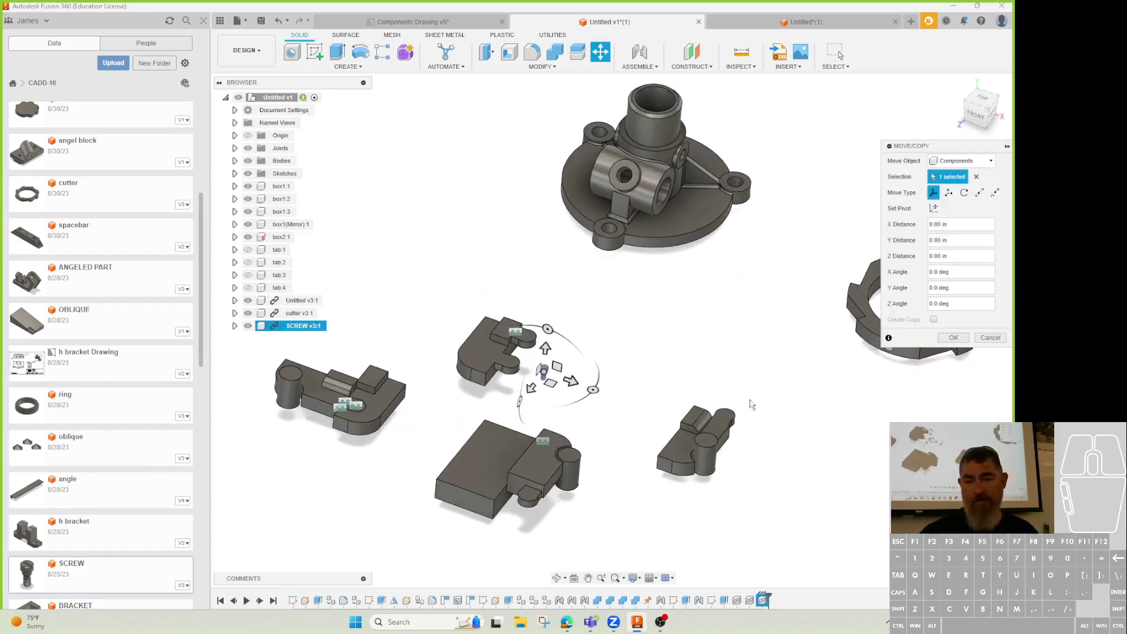
pyautogui.press('Escape')
pyautogui.scroll(3, 536, 384)
pyautogui.scroll(3, 547, 375)
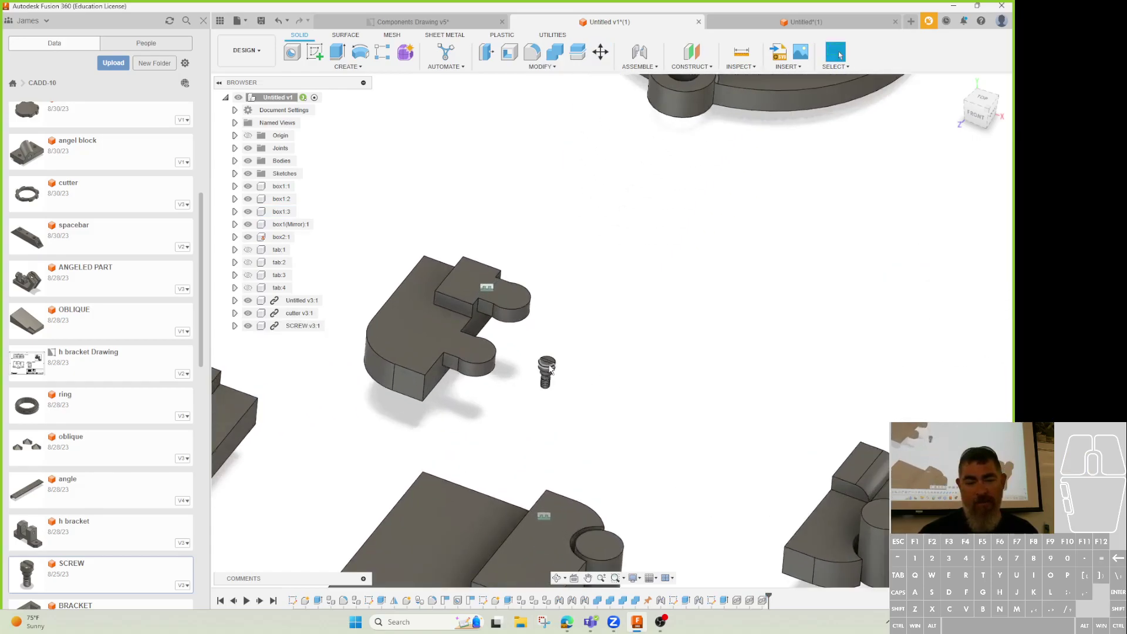
pyautogui.scroll(-2, 585, 432)
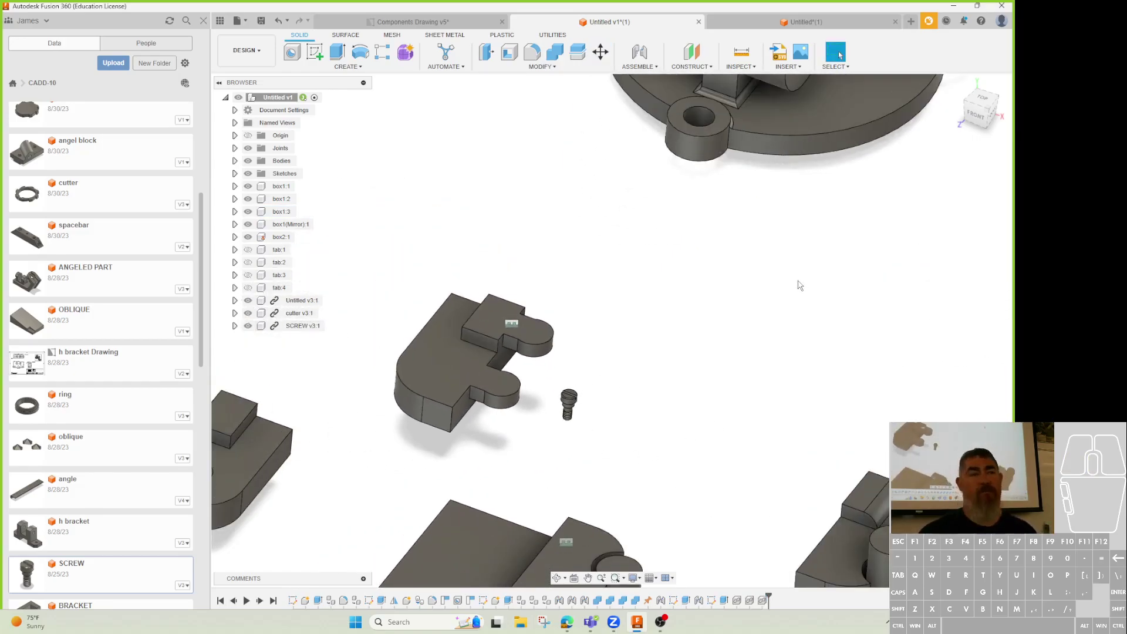
pyautogui.scroll(-3, 798, 285)
pyautogui.moveTo(799, 285); pyautogui.dragTo(661, 434, button='middle')
pyautogui.scroll(-3, 667, 435)
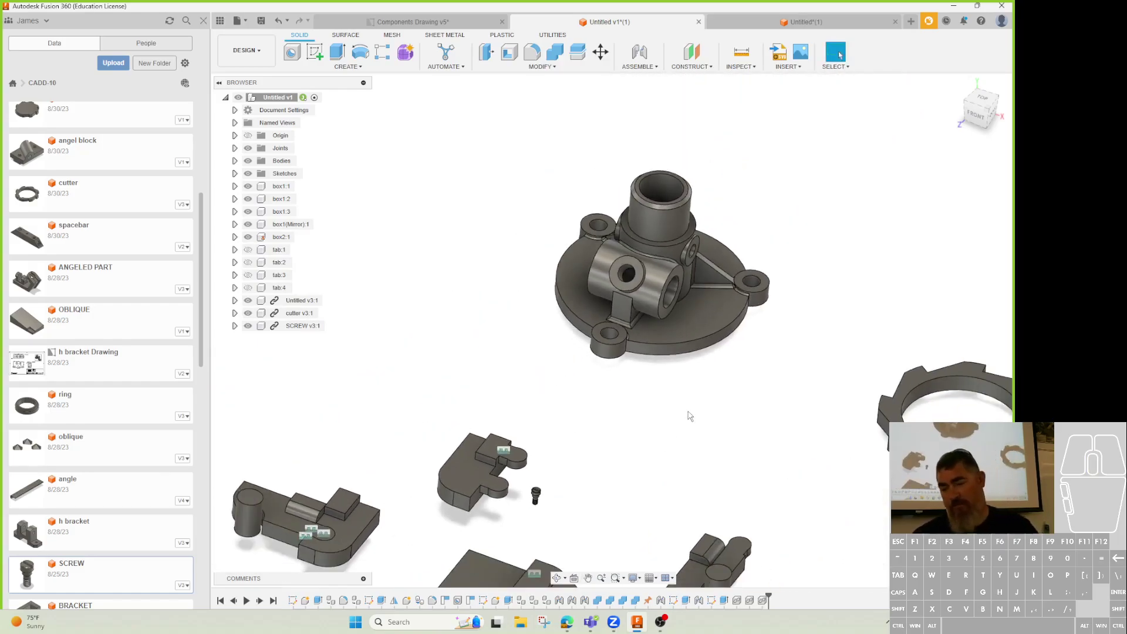